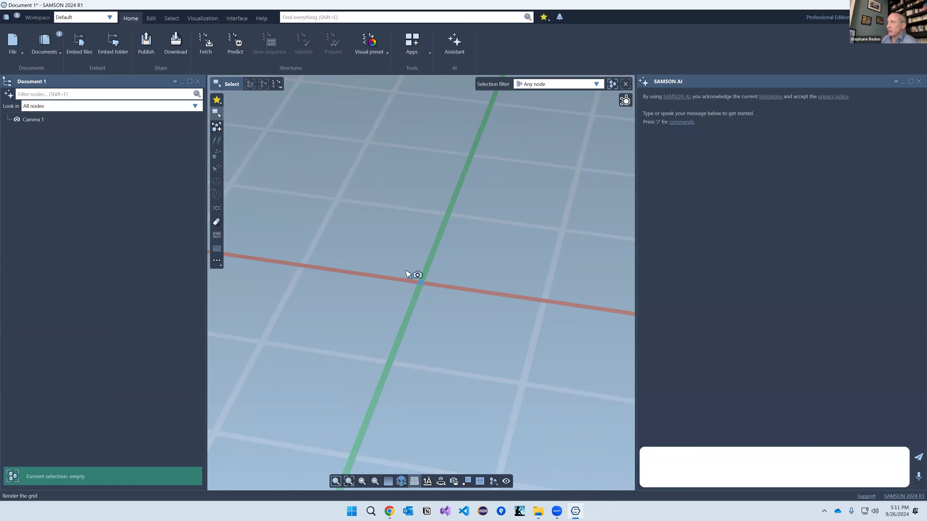
# Step: Browse the list of installed apps, then close it
pyautogui.click(419, 51)
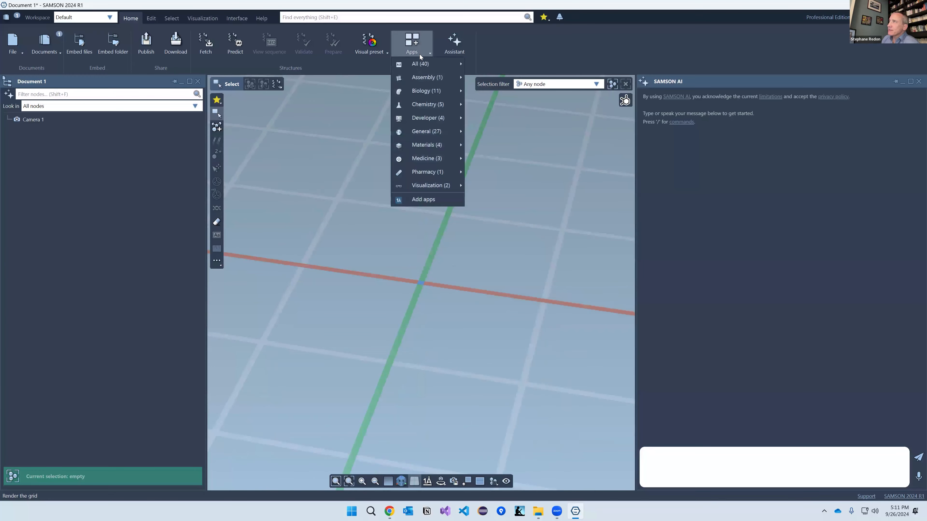
pyautogui.moveTo(420, 63)
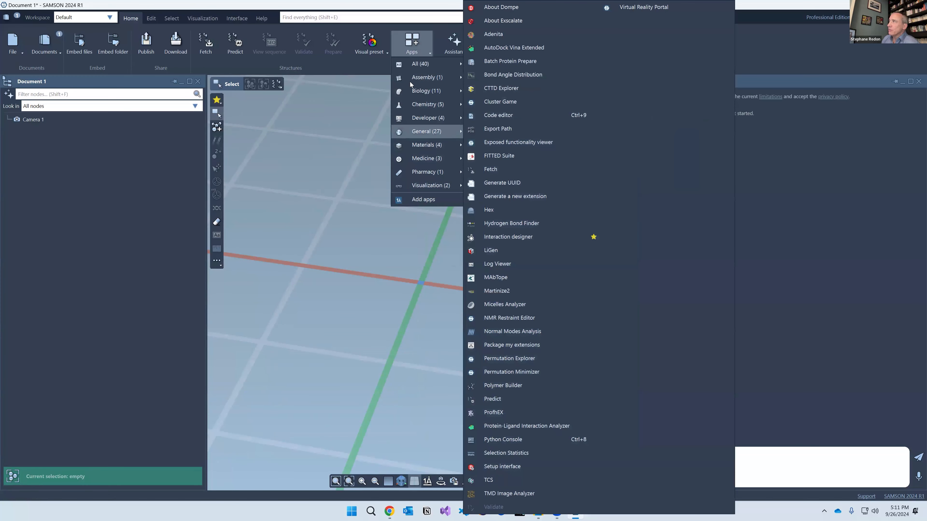
pyautogui.click(553, 37)
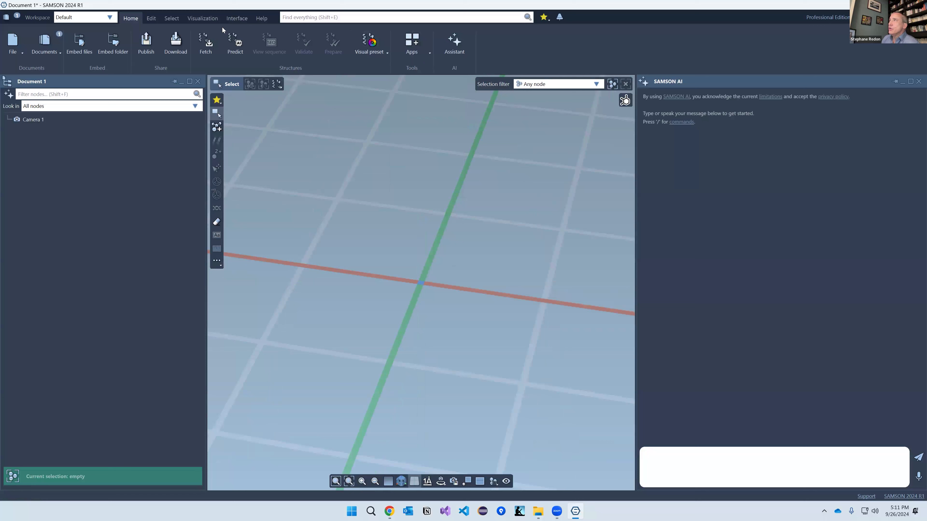
# Step: Look over the extra Visual model types under More..., cancel without adding one, and show the Help ribbon
pyautogui.click(198, 19)
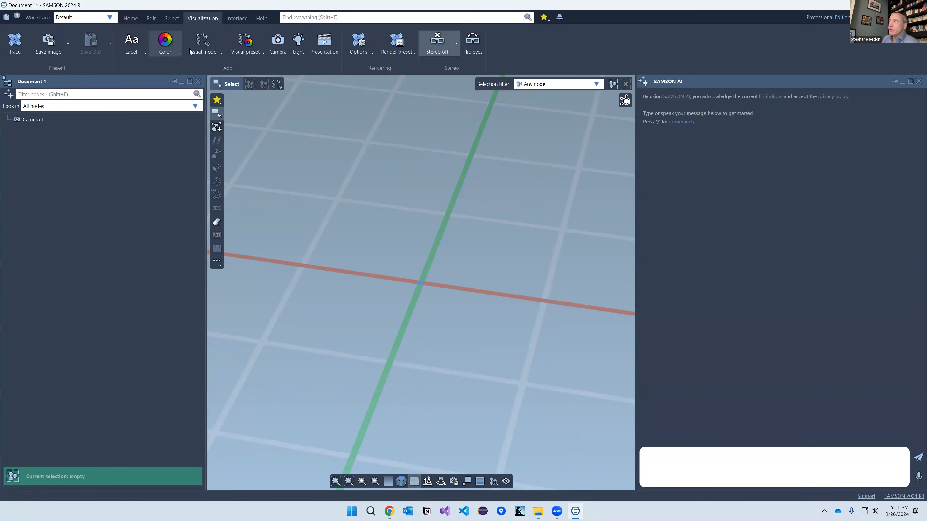
pyautogui.click(203, 42)
pyautogui.click(214, 200)
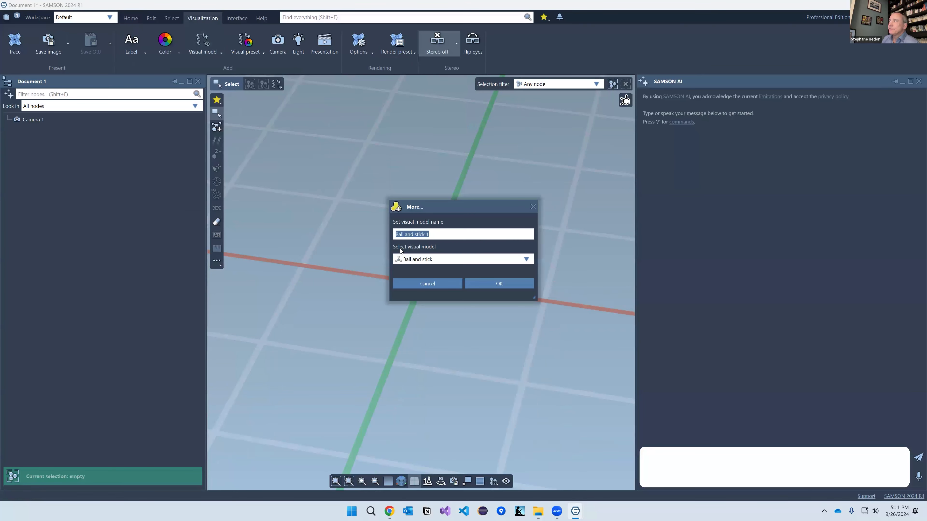
pyautogui.click(419, 260)
pyautogui.click(449, 257)
pyautogui.click(430, 285)
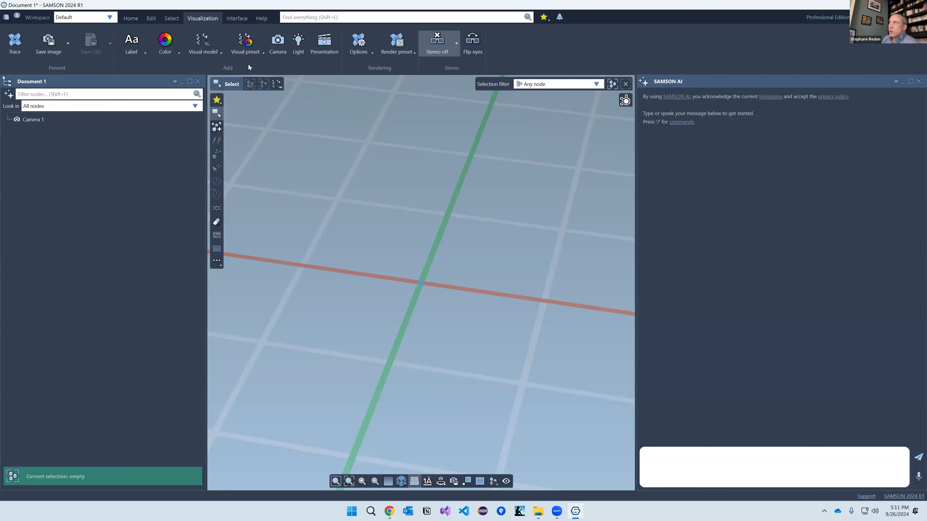
pyautogui.click(262, 23)
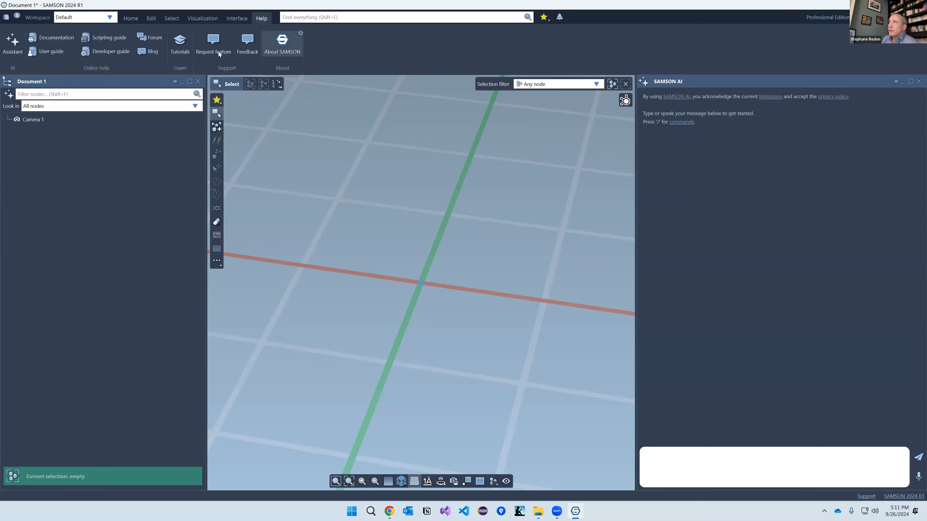
# Step: Open the SAMSON online user guide in Chrome and skim it
pyautogui.click(49, 52)
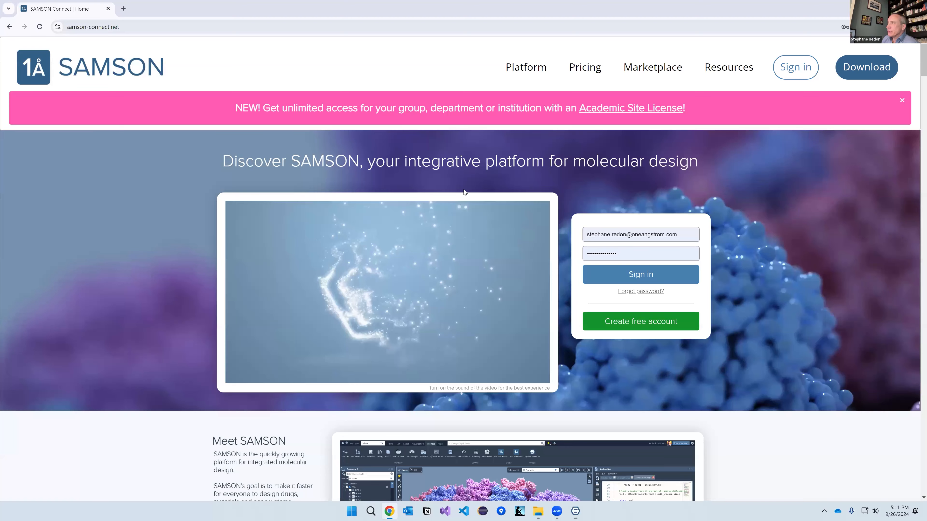
pyautogui.scroll(-5, 430, 309)
pyautogui.scroll(-4, 432, 308)
pyautogui.scroll(9, 432, 305)
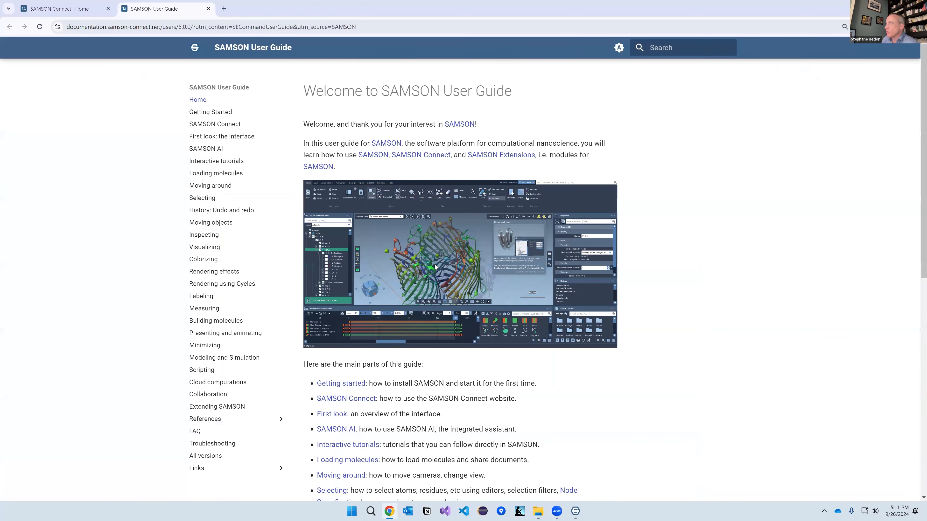
# Step: Search the user guide for 'selection', review the 23 results, and return to SAMSON
pyautogui.click(677, 51)
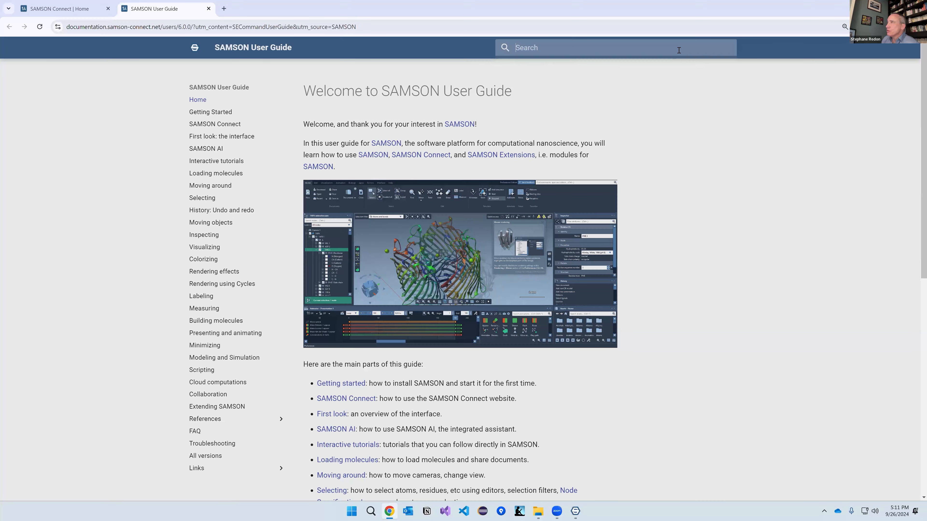
pyautogui.write('sele')
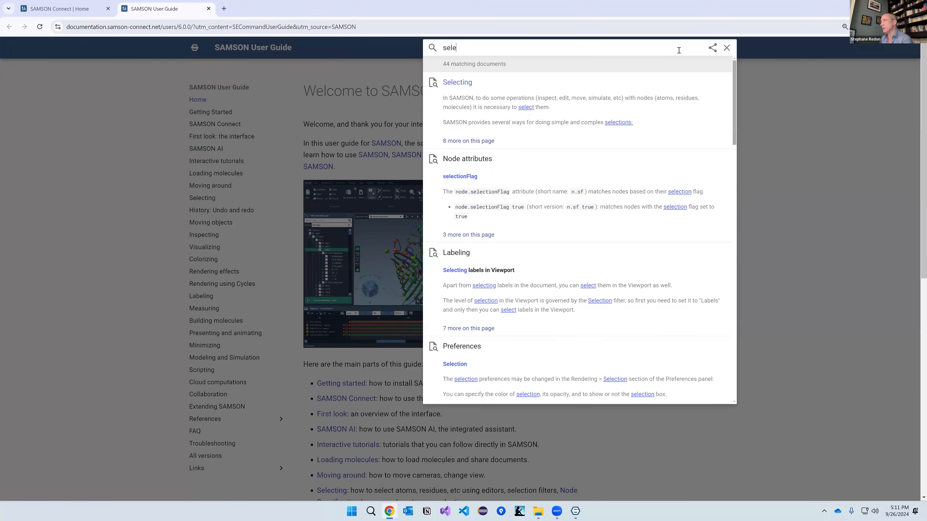
pyautogui.write('ction')
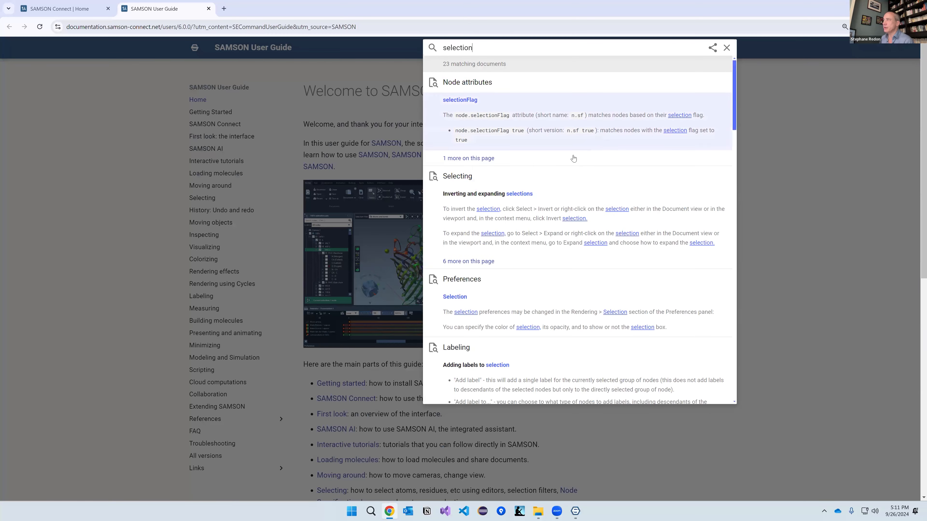
pyautogui.scroll(-6, 575, 216)
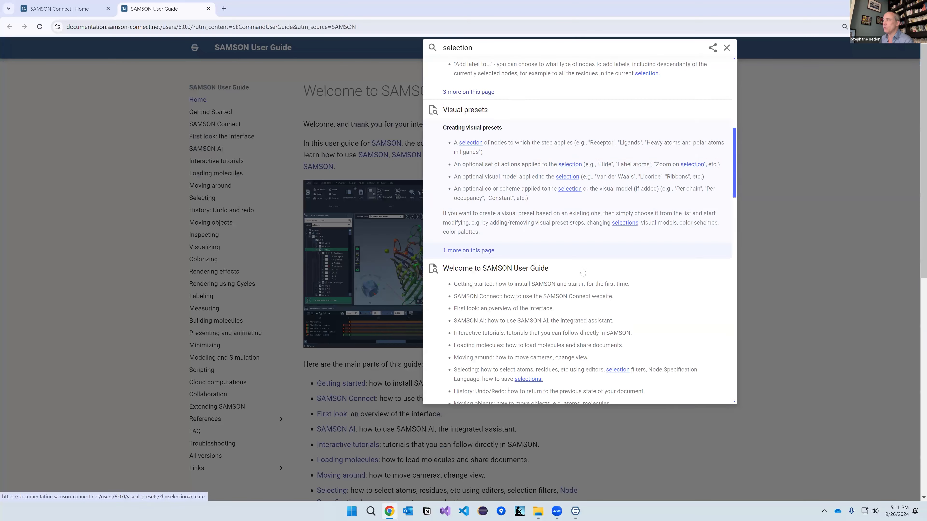
pyautogui.scroll(-5, 581, 272)
pyautogui.scroll(5, 581, 273)
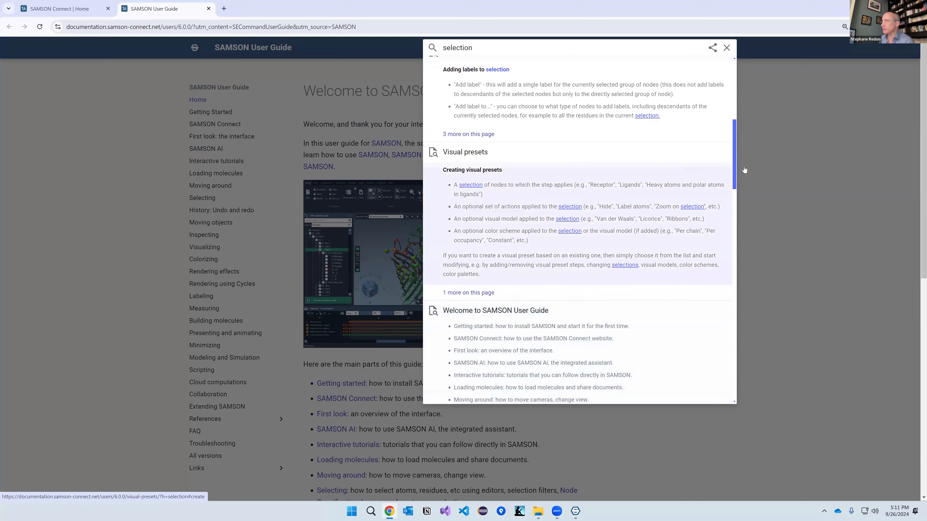
pyautogui.click(795, 148)
pyautogui.hotkey('alt', 'Tab')
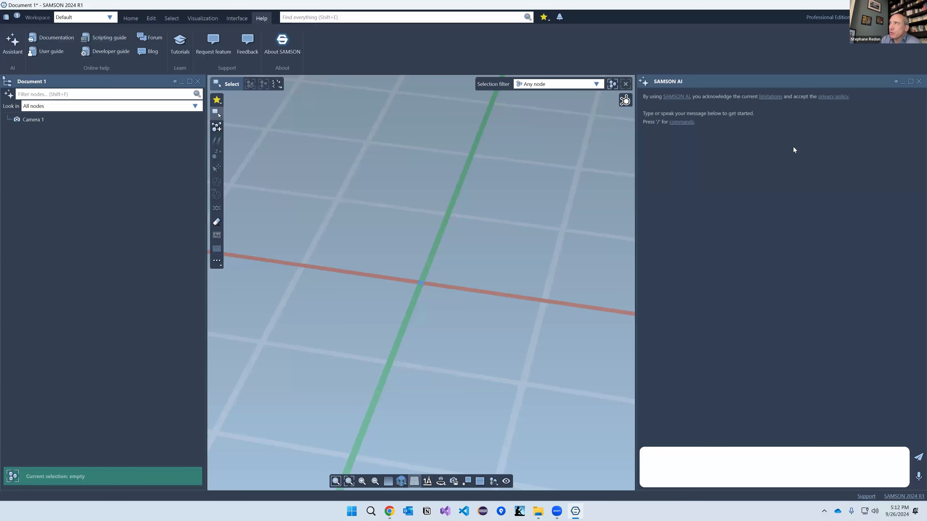
# Step: Start the 'Working with documents' interactive tutorial
pyautogui.click(181, 42)
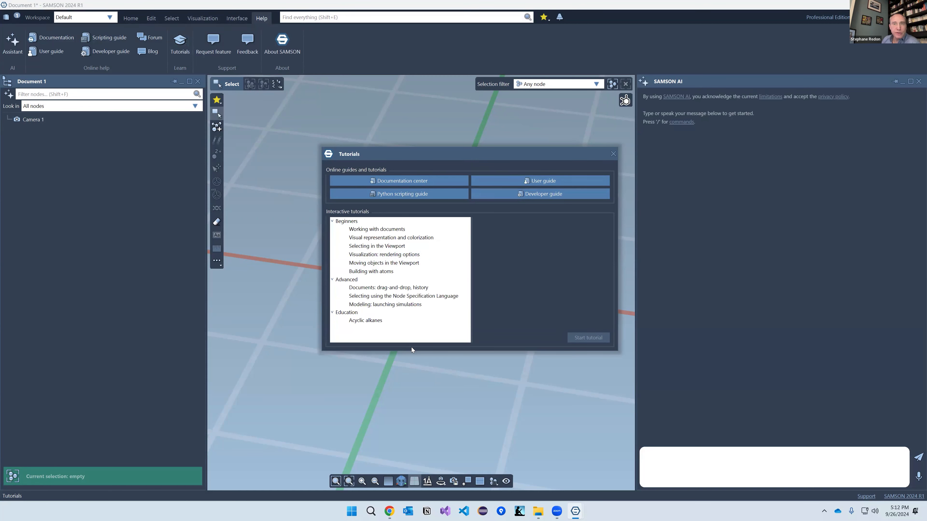
pyautogui.click(377, 229)
pyautogui.doubleClick(377, 230)
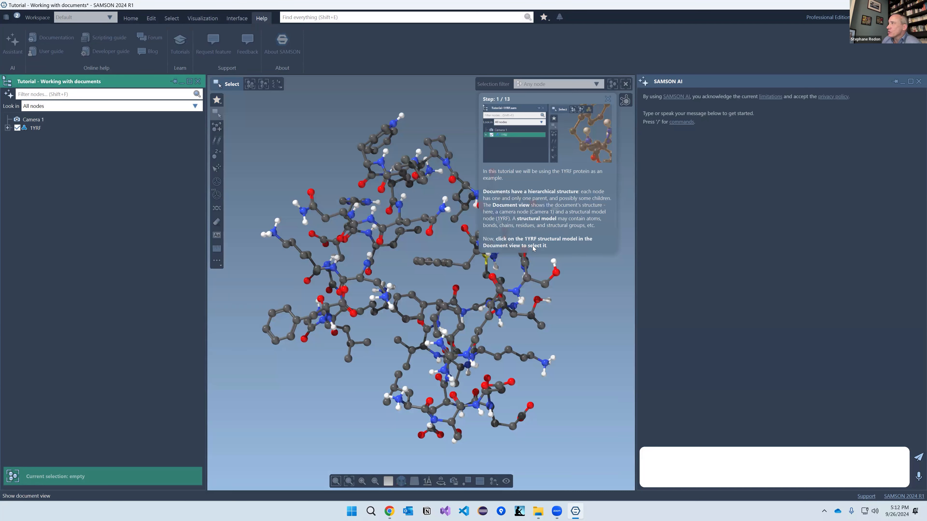
# Step: Select and expand the 1YRF model, then stop the tutorial and dismiss its Stopped notice
pyautogui.click(34, 128)
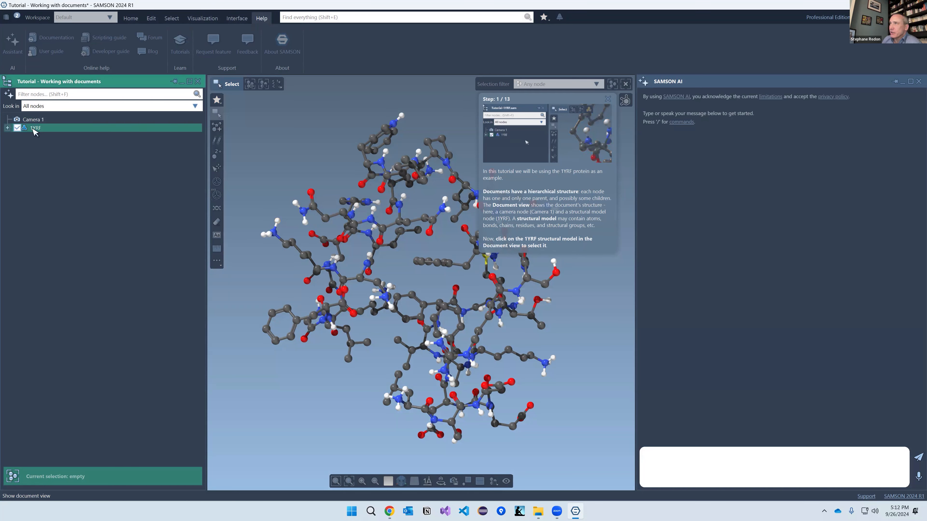
pyautogui.click(32, 129)
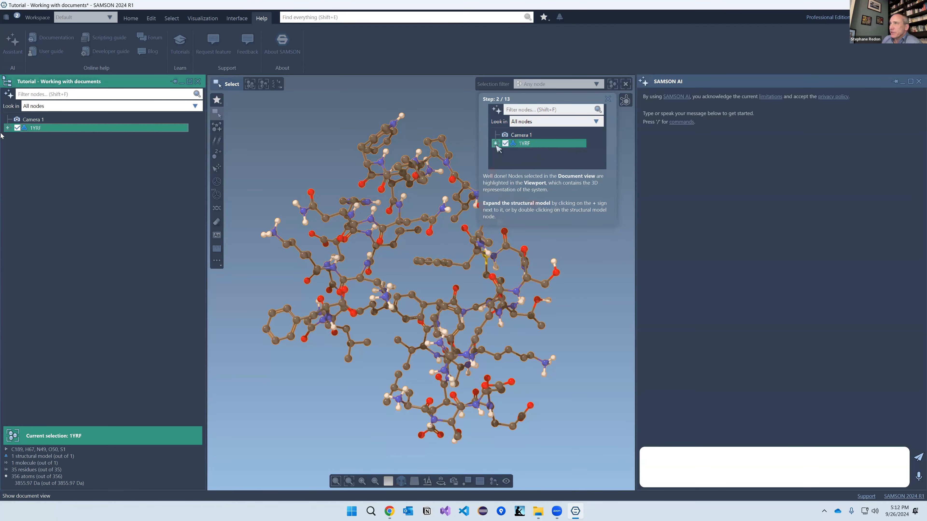
pyautogui.click(7, 127)
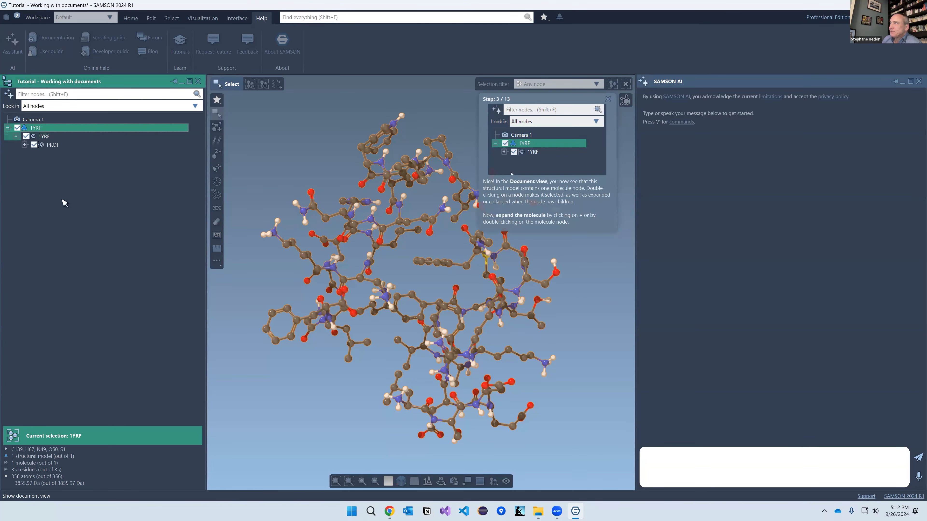
pyautogui.click(607, 100)
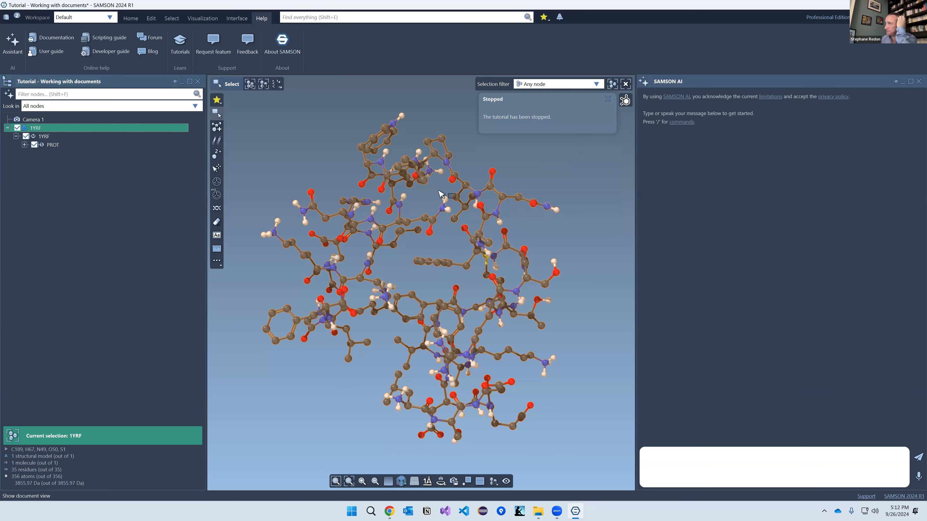
pyautogui.click(413, 278)
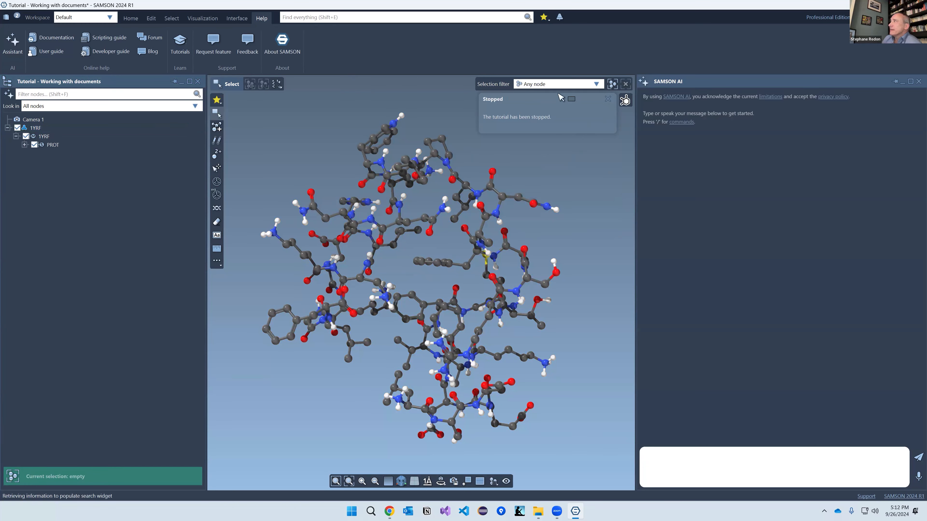
pyautogui.click(608, 98)
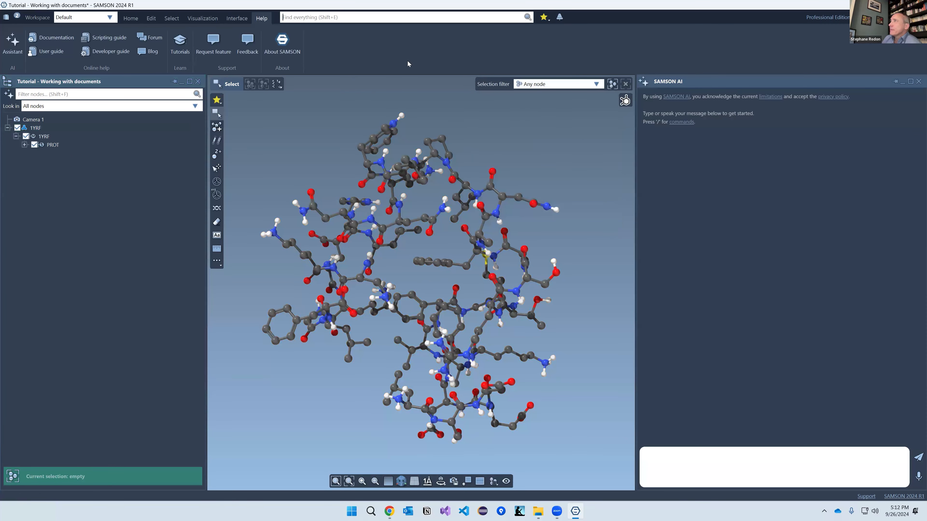
# Step: Search the Find everything box for 'select', then for 'hydrog'
pyautogui.click(310, 17)
pyautogui.write('select')
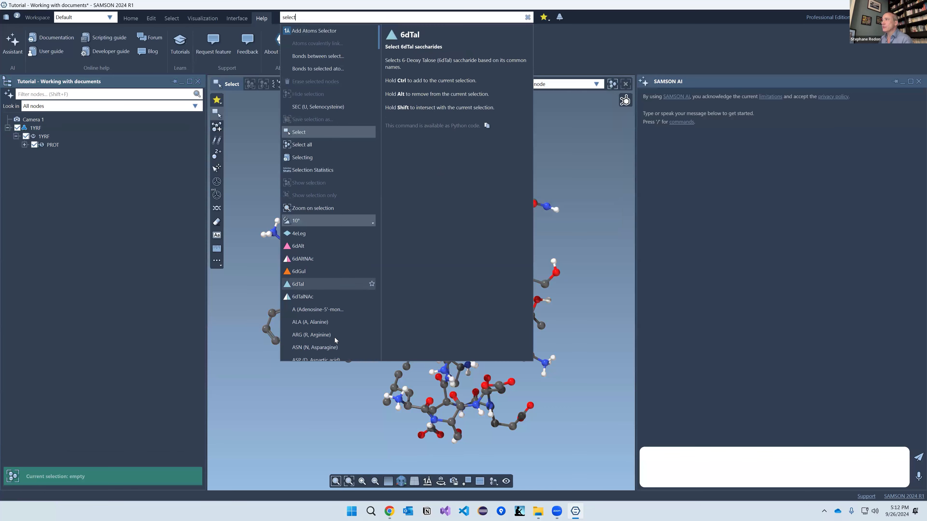
pyautogui.scroll(-13, 334, 341)
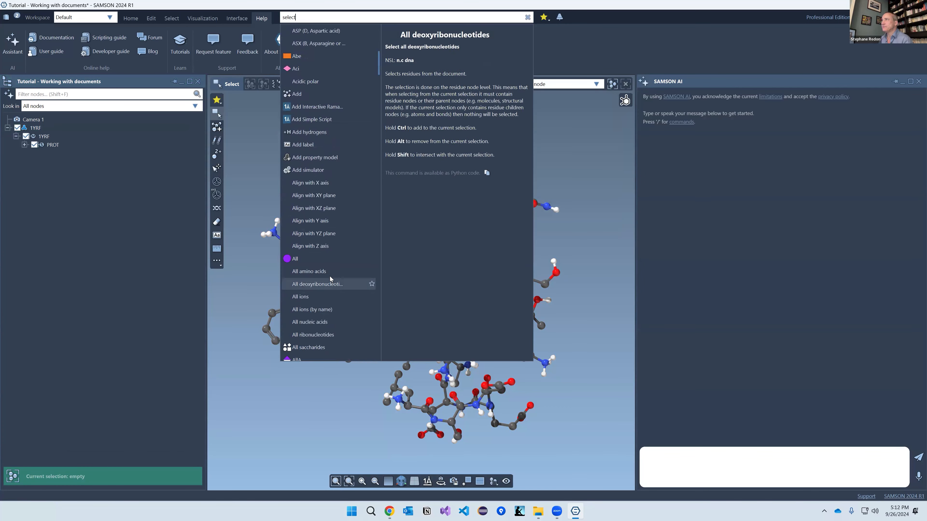
pyautogui.scroll(7, 329, 277)
pyautogui.doubleClick(291, 17)
pyautogui.write('hydrog')
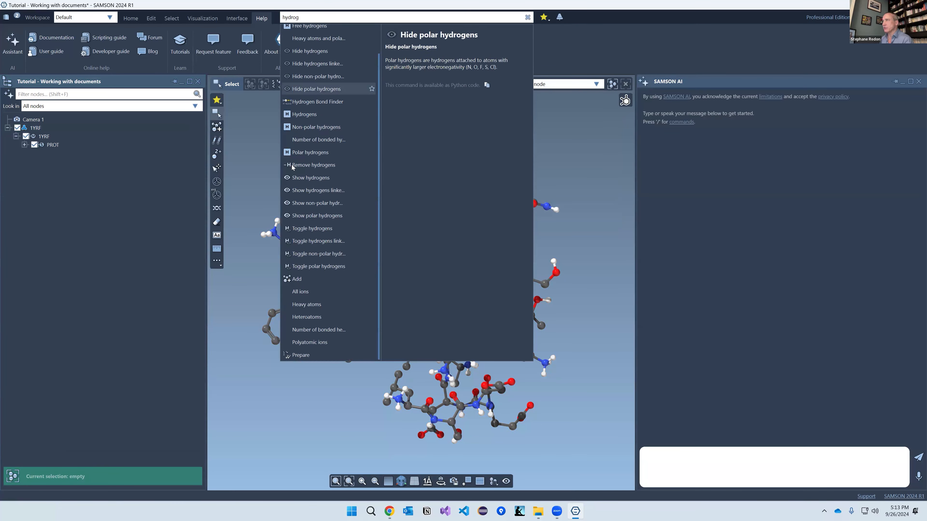
# Step: Dismiss the search results and close the tutorial document without saving
pyautogui.click(569, 58)
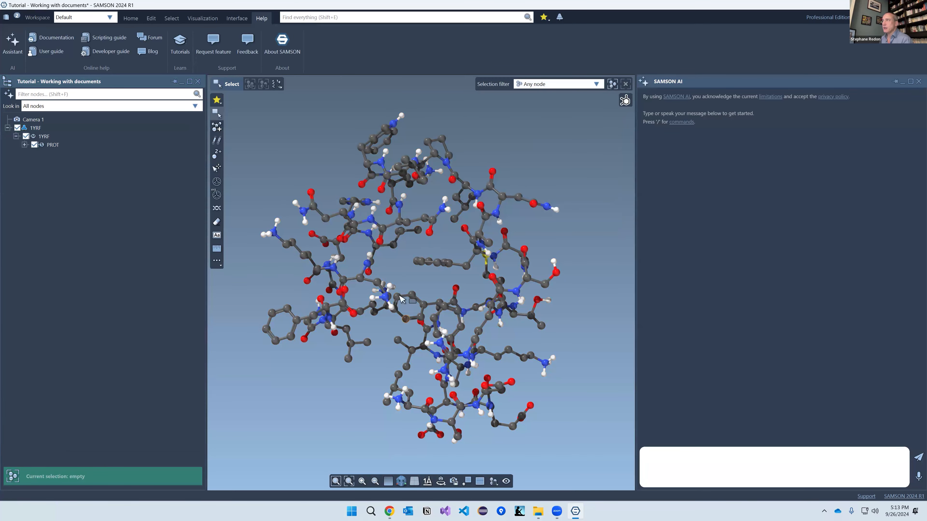
pyautogui.hotkey('alt', 'F4')
pyautogui.click(467, 266)
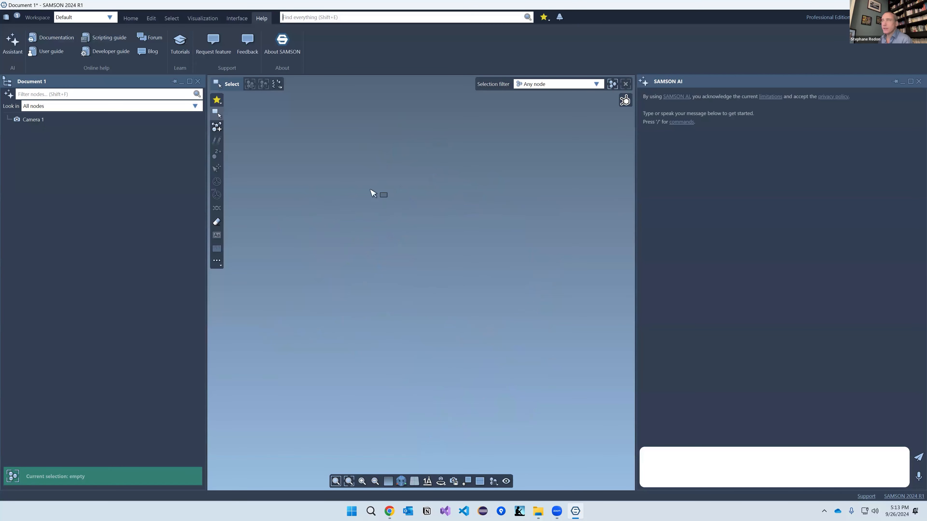
# Step: Widen the SAMSON AI panel and ask 'how do i load a structure from the pdb ?'
pyautogui.click(13, 43)
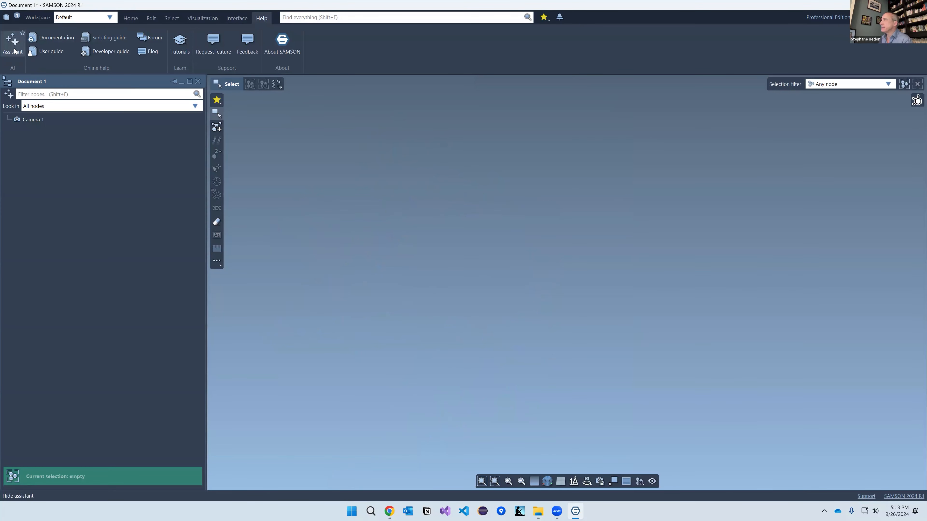
pyautogui.click(13, 43)
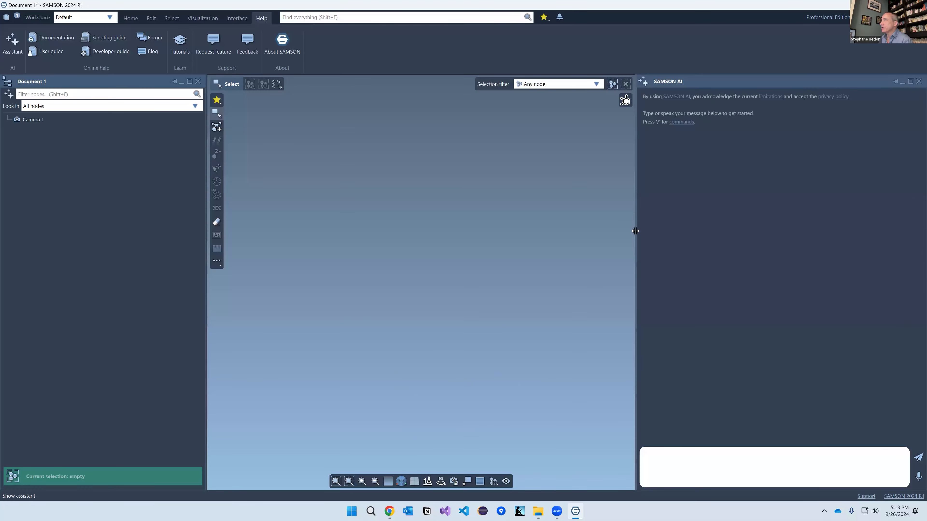
pyautogui.moveTo(636, 230); pyautogui.dragTo(597, 205)
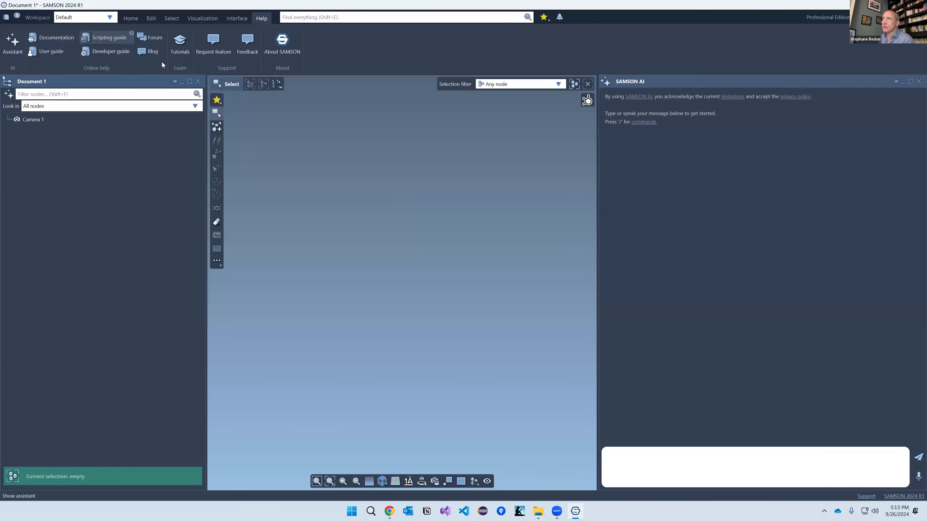
pyautogui.click(697, 463)
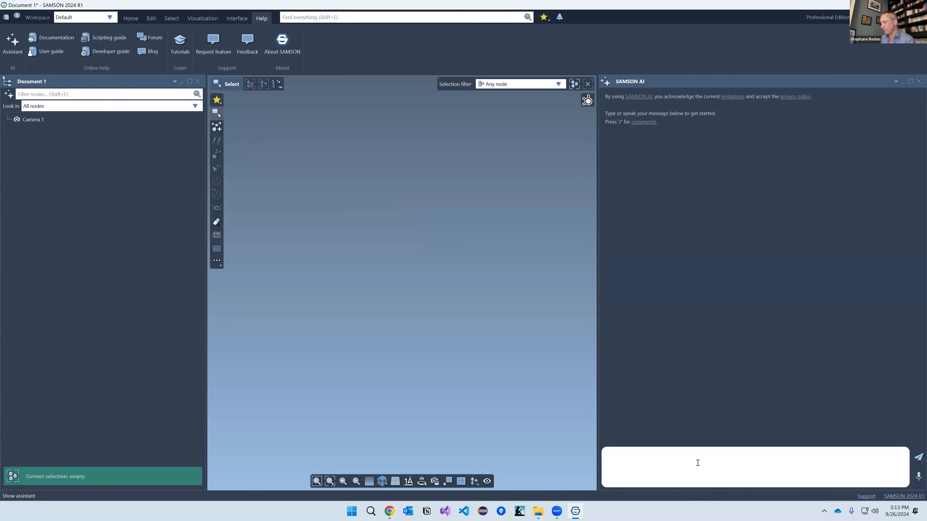
pyautogui.write('how do i load a structure fr')
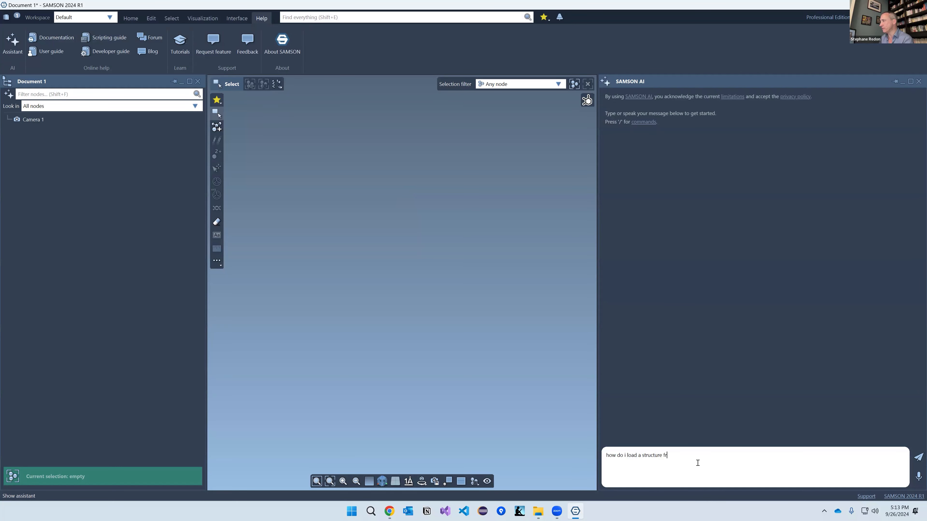
pyautogui.press('Return')
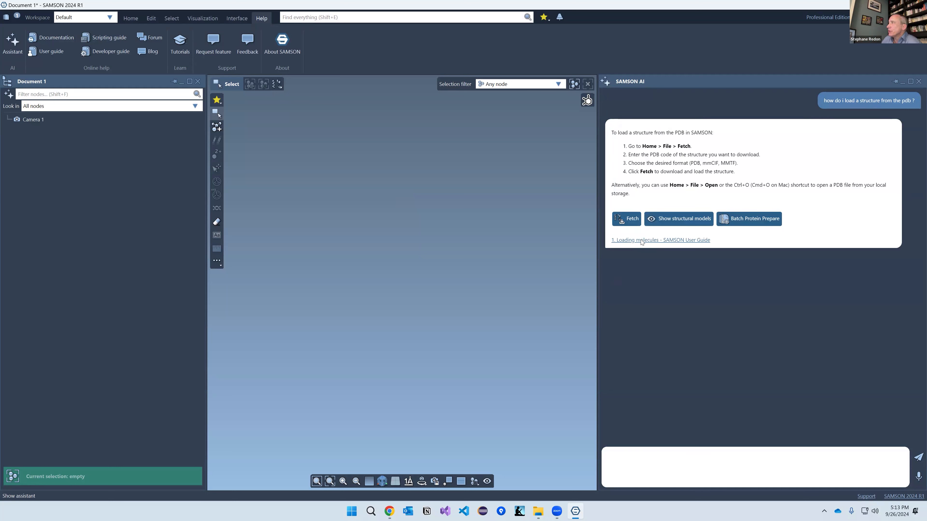
# Step: Check the linked Loading molecules user guide page, then return to SAMSON
pyautogui.click(660, 241)
pyautogui.scroll(-10, 394, 202)
pyautogui.scroll(5, 395, 202)
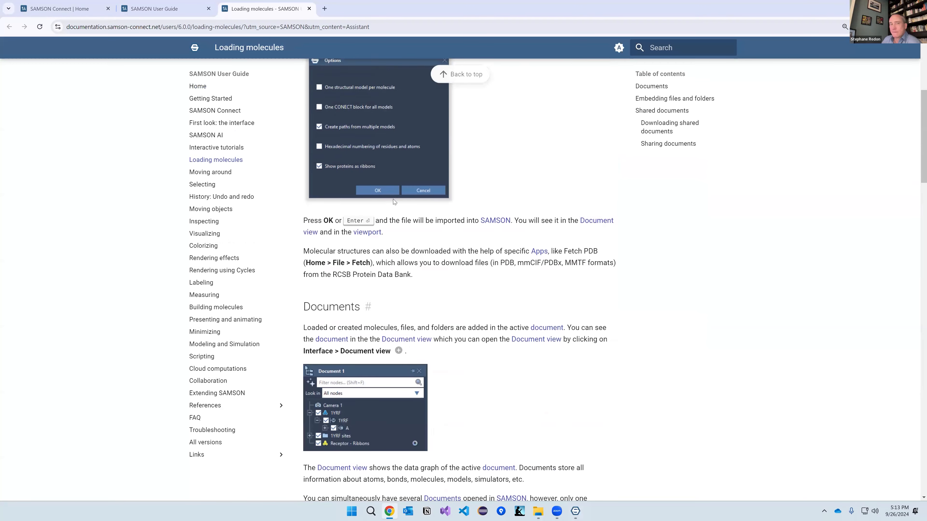
pyautogui.hotkey('alt', 'Tab')
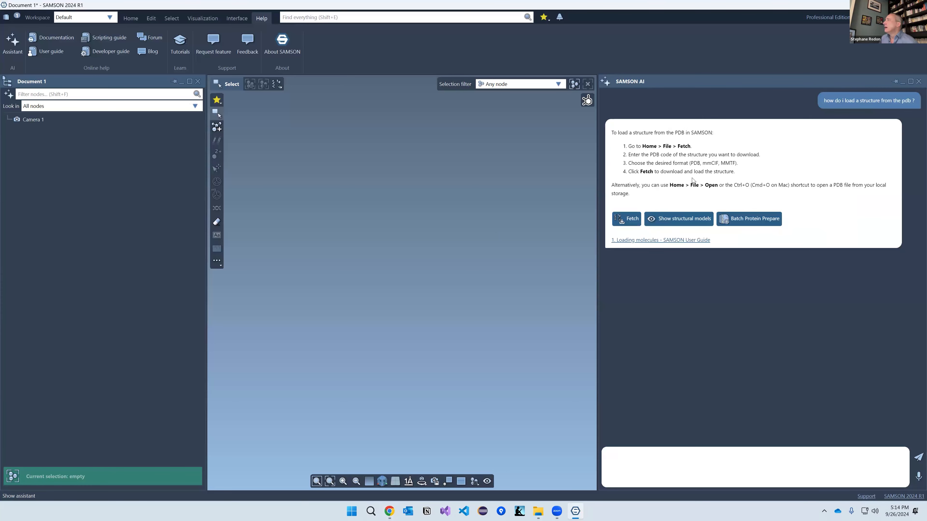
# Step: Open Fetch Protein Structures from the AI reply and resize the assistant and fetch panels
pyautogui.click(626, 219)
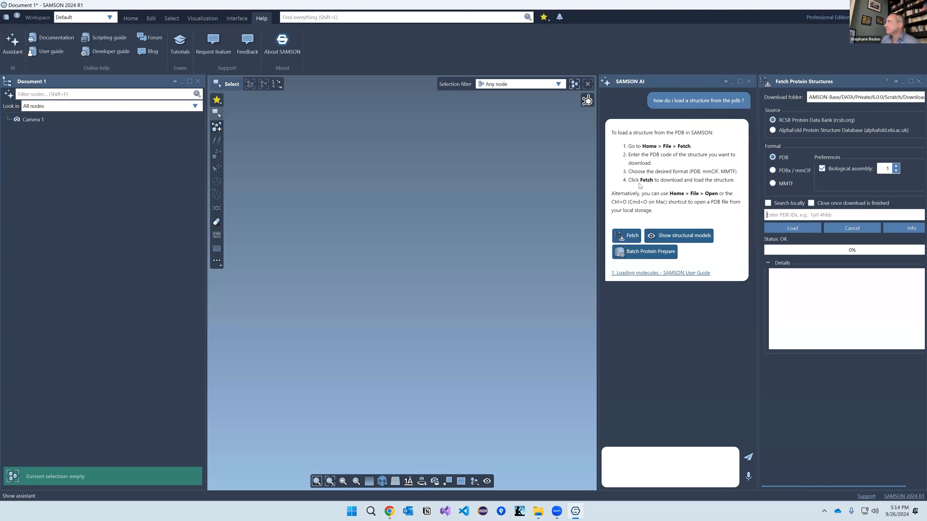
pyautogui.moveTo(597, 184); pyautogui.dragTo(564, 192)
pyautogui.moveTo(738, 205)
pyautogui.mouseDown()
pyautogui.moveTo(714, 206)
pyautogui.moveTo(742, 209)
pyautogui.mouseUp()
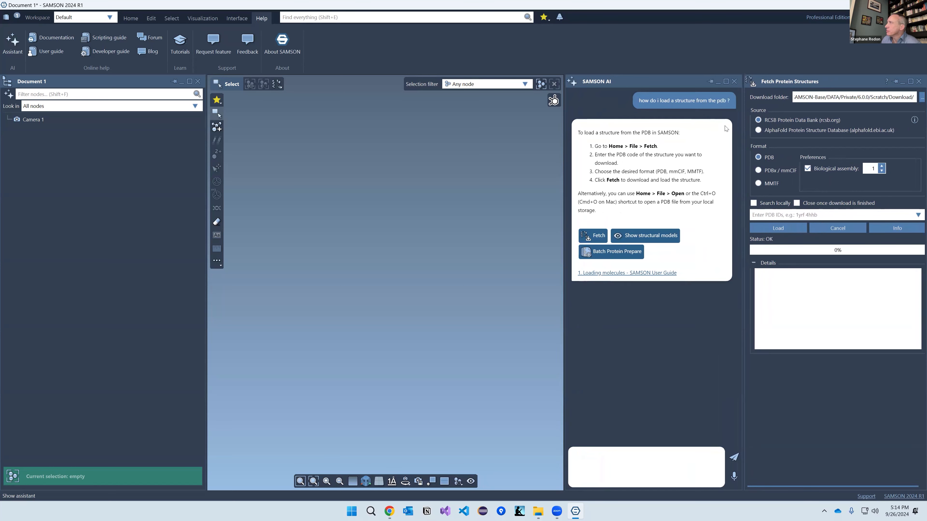
pyautogui.click(726, 82)
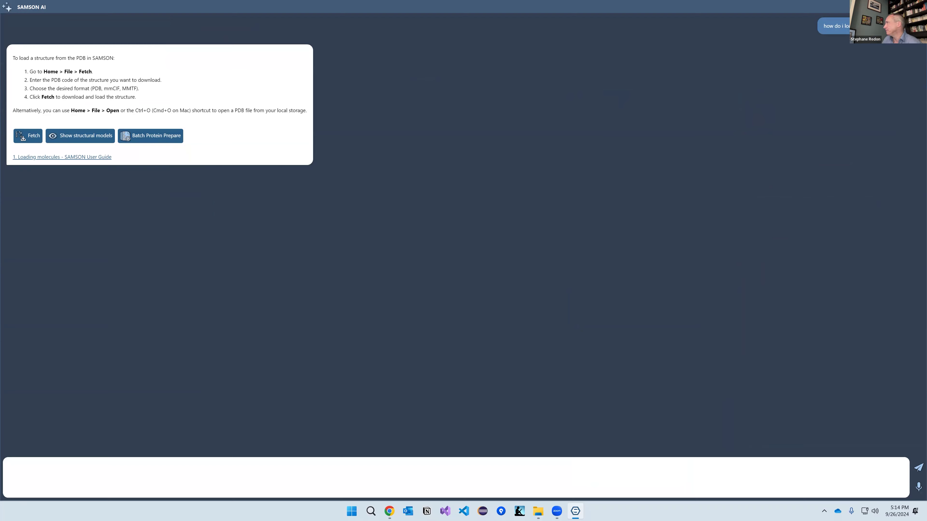
pyautogui.click(910, 7)
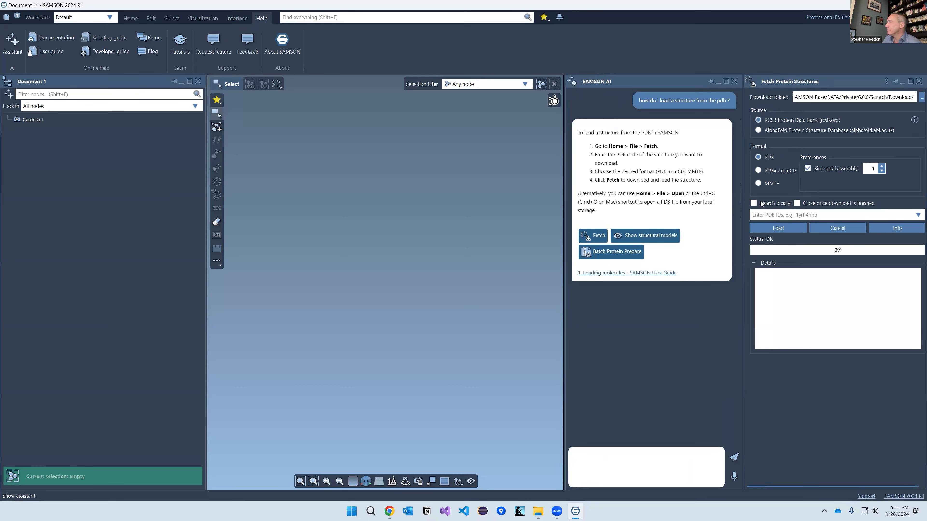
# Step: Fetch PDB entry 2az8 from RCSB and load it into the document
pyautogui.click(764, 215)
pyautogui.write('2az8')
pyautogui.click(769, 228)
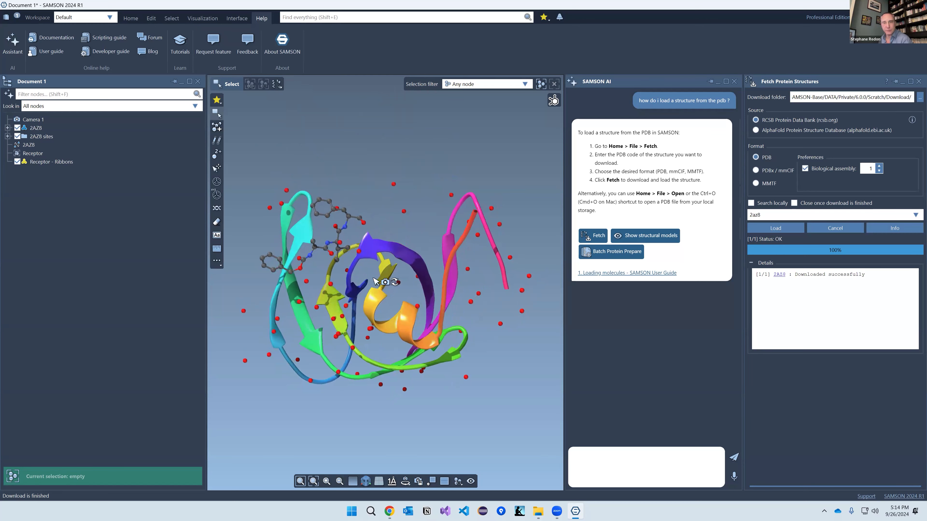
pyautogui.click(621, 466)
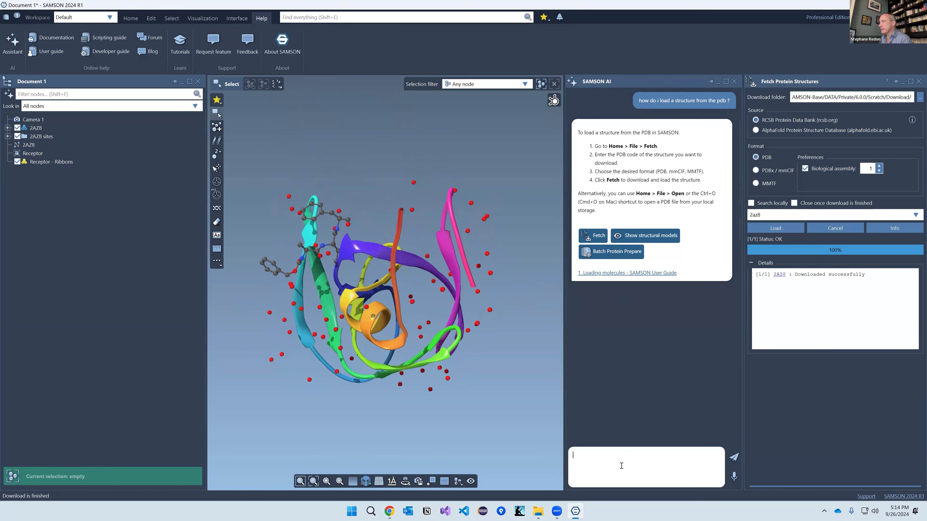
# Step: Ask SAMSON AI 'how can dock a ligand with vina ?' and open AutoDock Vina Extended's Dock tab
pyautogui.write('how ')
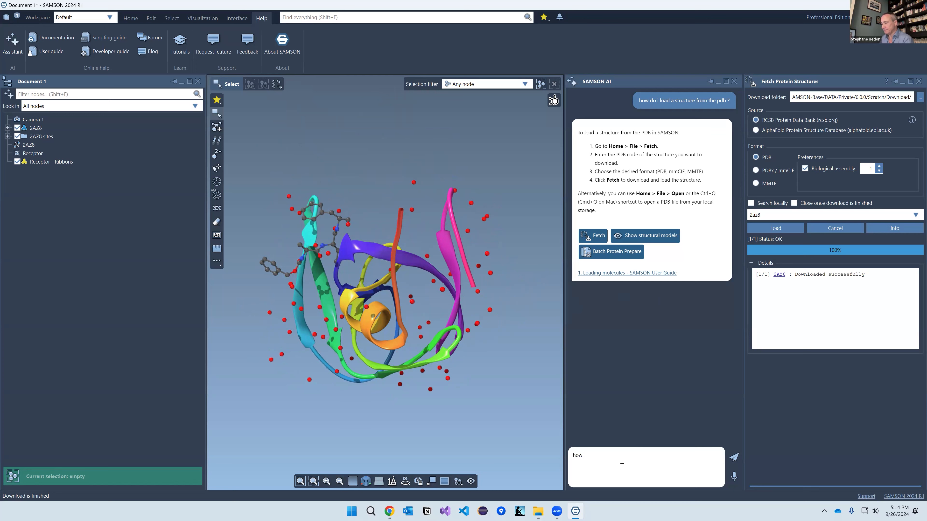
pyautogui.write('can dock a ligand with vina ?')
pyautogui.press('Return')
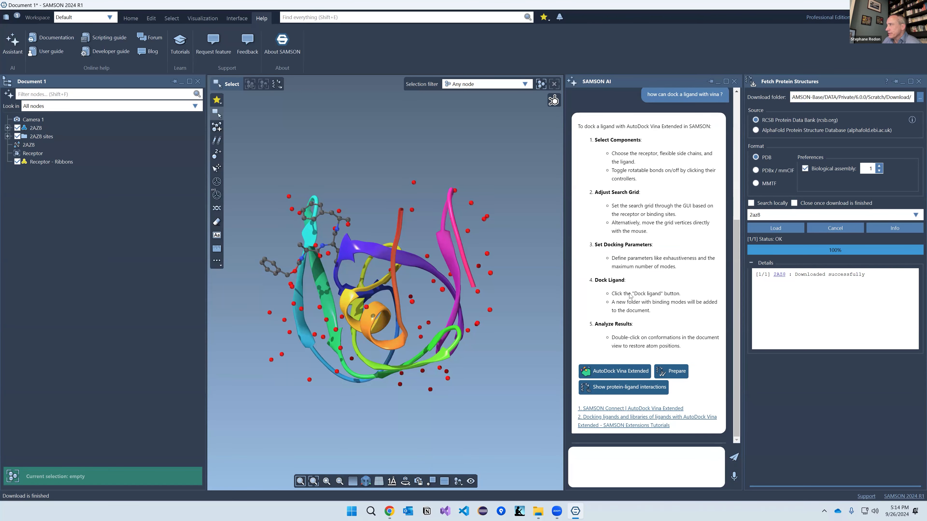
pyautogui.click(616, 373)
pyautogui.click(776, 98)
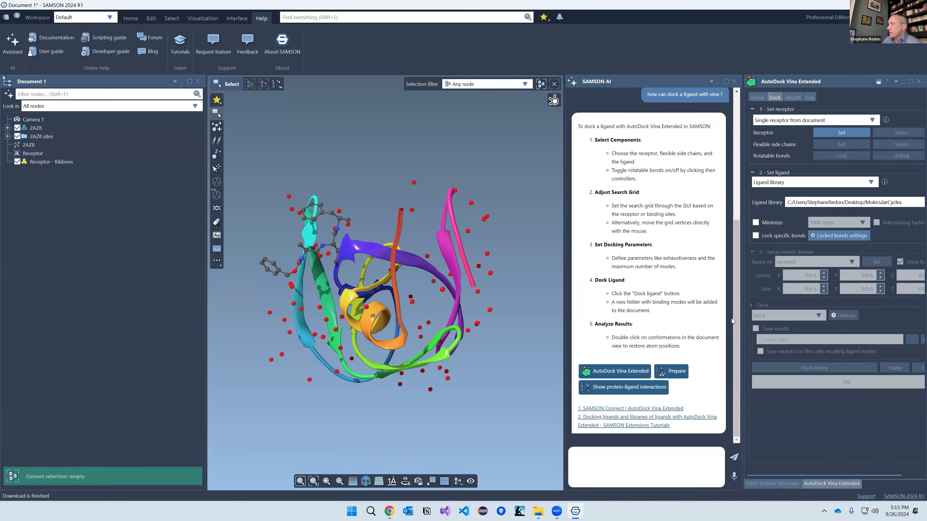
# Step: Ask SAMSON AI 'how can i prepare a structure for gromacs ?', then begin a '/' command message
pyautogui.write('how can i prepare a structure for gromacs')
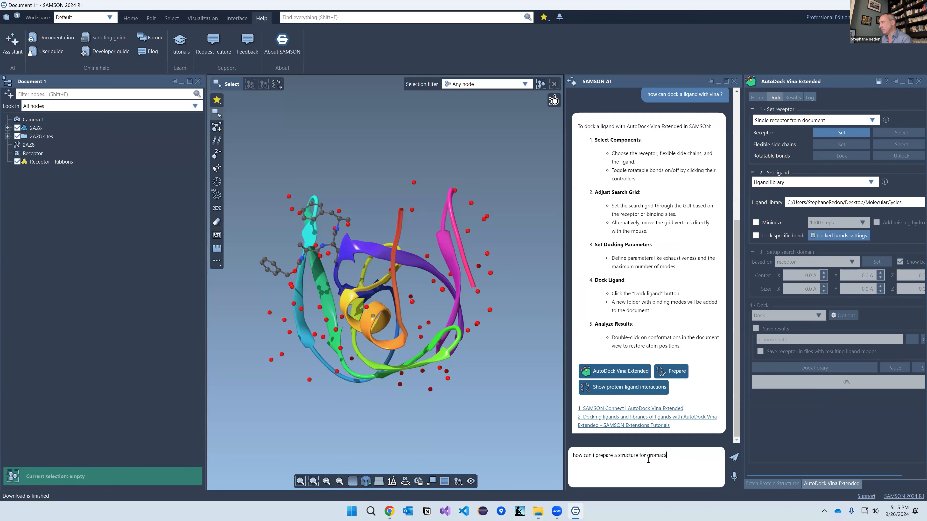
pyautogui.write(' ?')
pyautogui.press('Return')
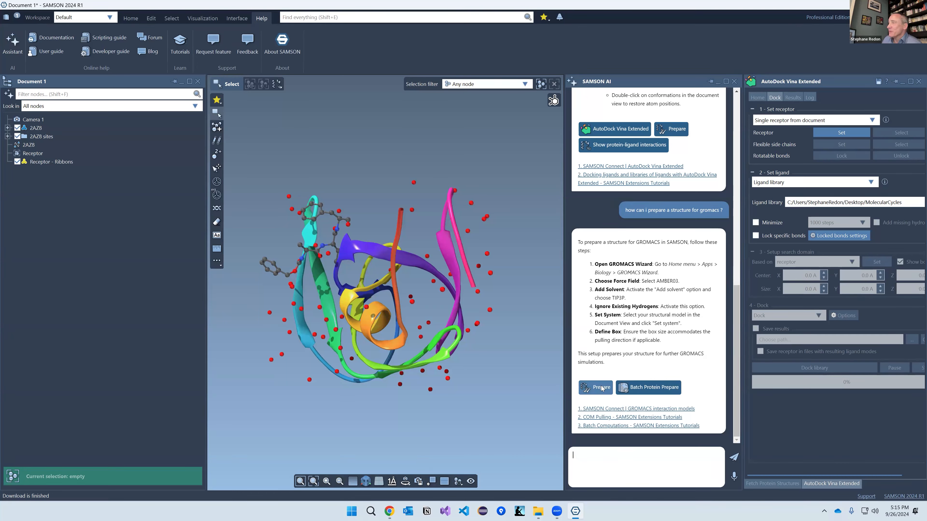
pyautogui.click(131, 20)
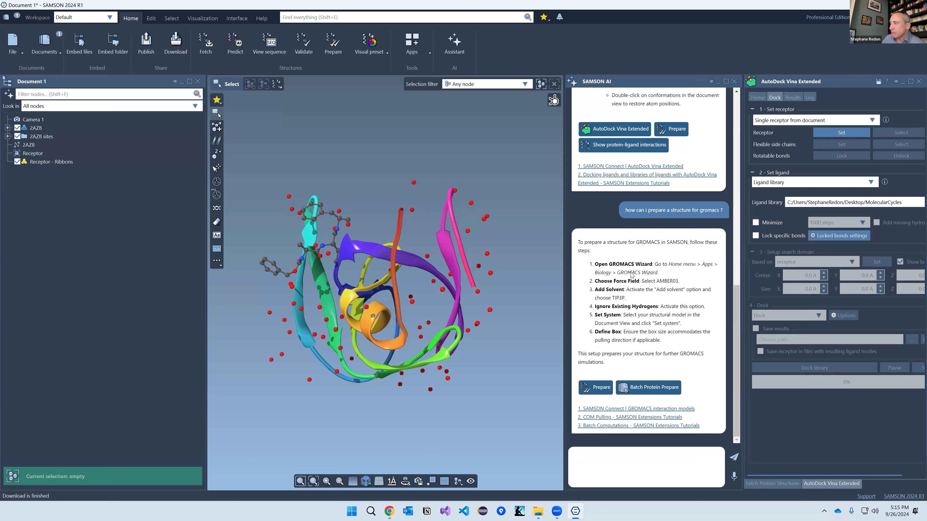
pyautogui.click(626, 460)
pyautogui.write('/')
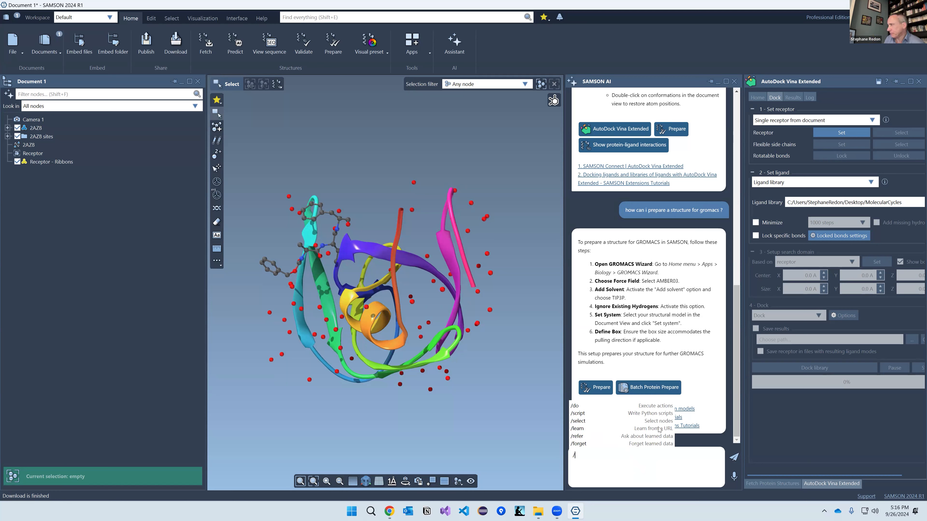
# Step: Send '/do apply a van der waals model and make everything blue' to SAMSON AI
pyautogui.press('BackSpace')
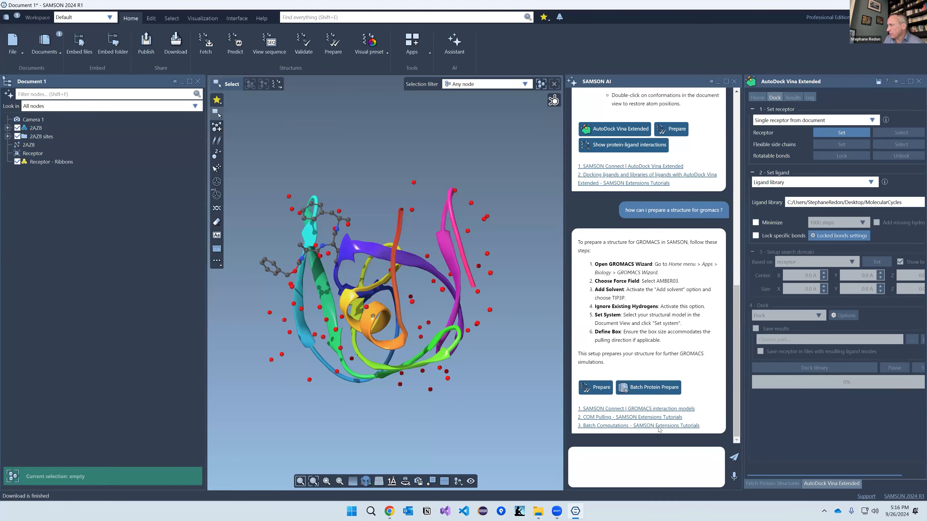
pyautogui.write('/d')
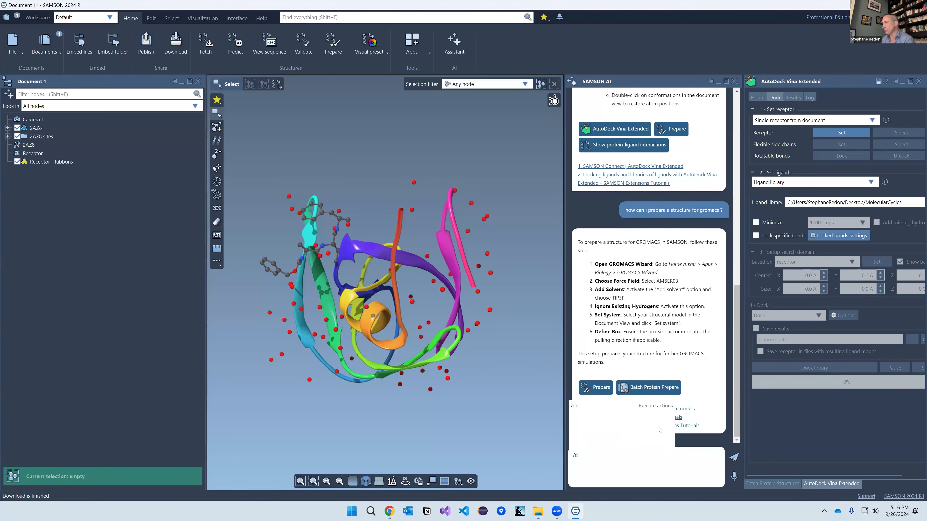
pyautogui.write('o apply a van der waals model an')
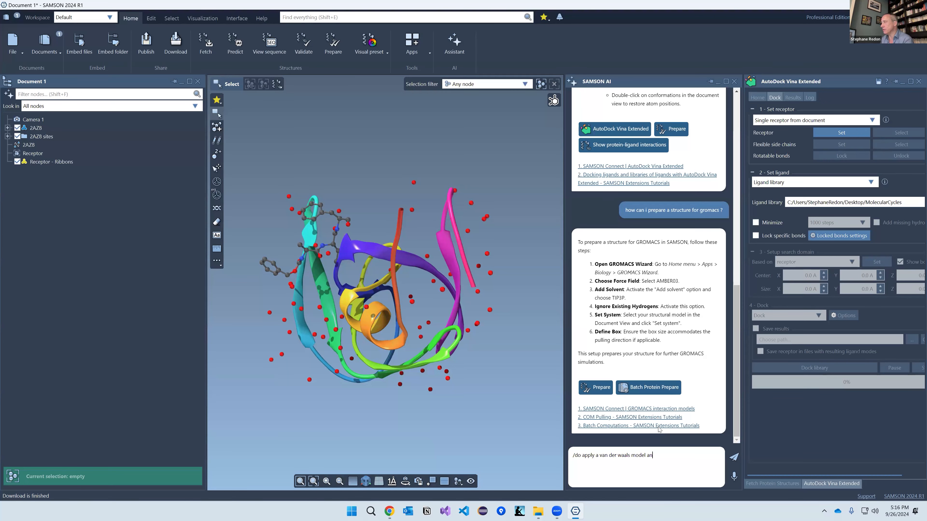
pyautogui.write('d make everything blue')
pyautogui.press('Return')
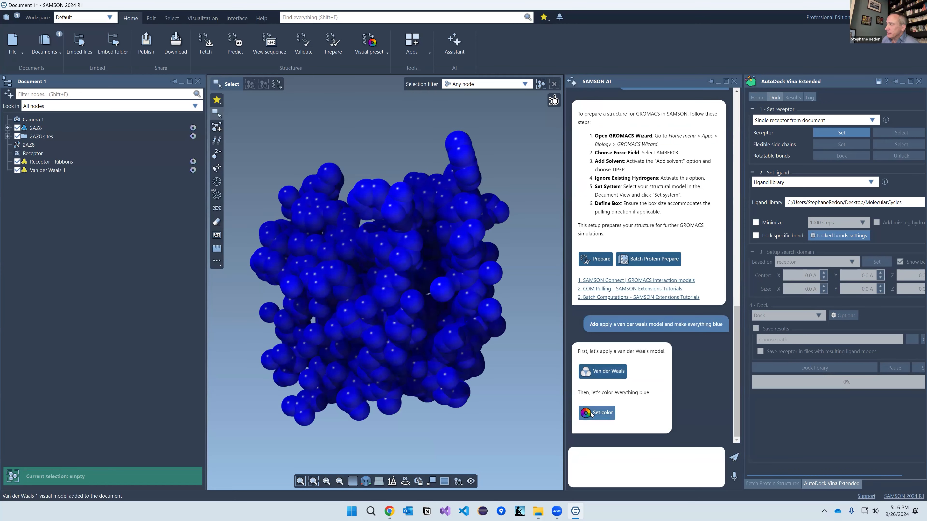
# Step: Recolour the van der Waals spheres light blue (#79d0ff) and close the SAMSON AI panel
pyautogui.click(602, 414)
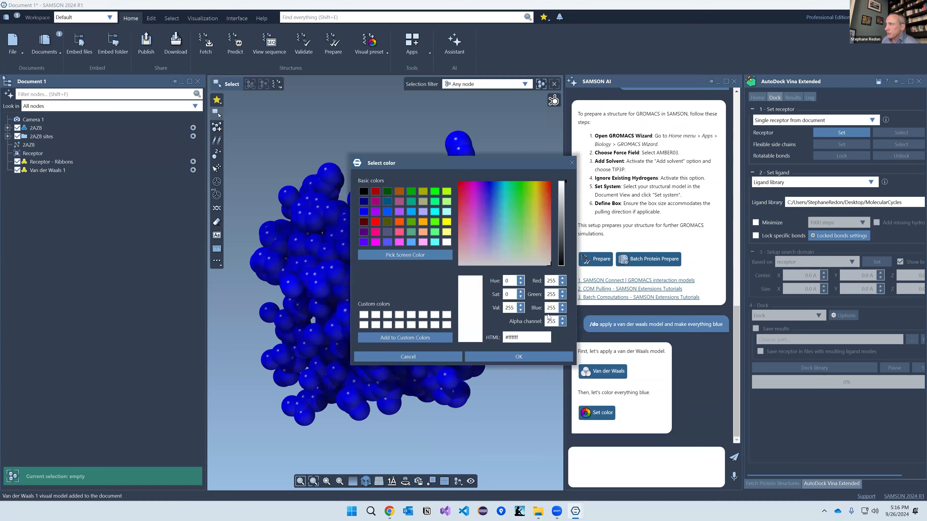
pyautogui.click(502, 207)
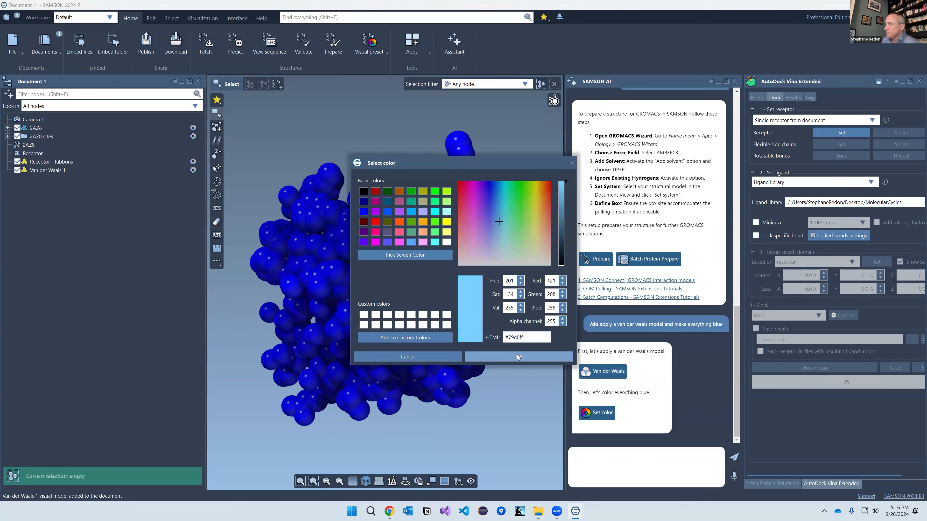
pyautogui.click(520, 357)
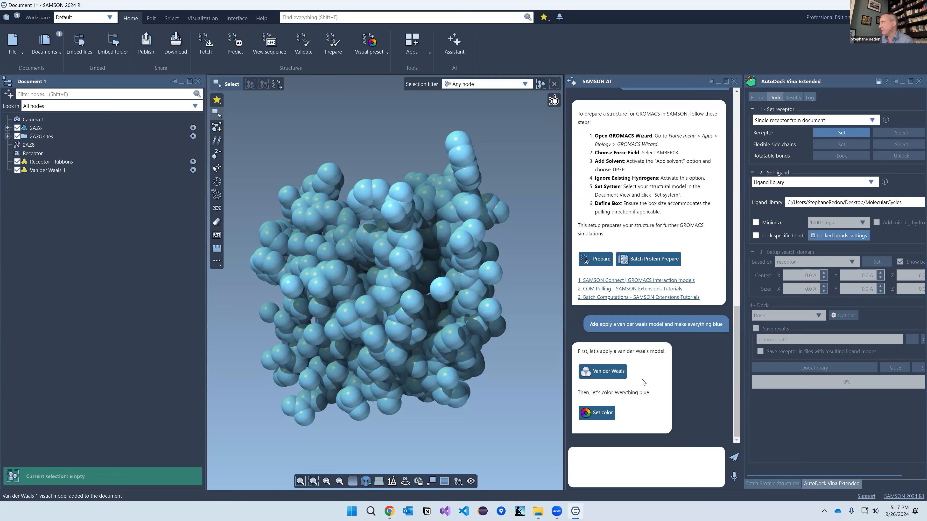
pyautogui.click(734, 81)
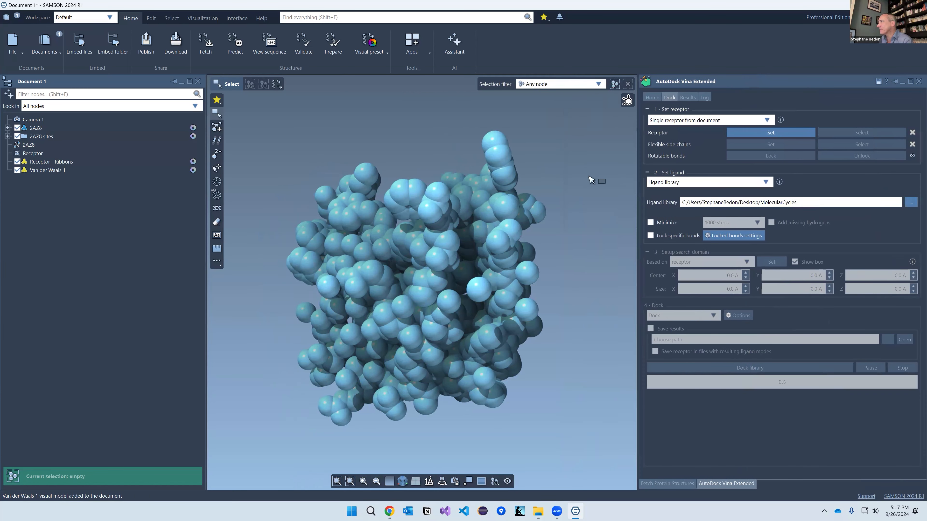
# Step: Fetch 2AZ8 from the RCSB PDB again and expand its entry in the Document panel
pyautogui.click(469, 267)
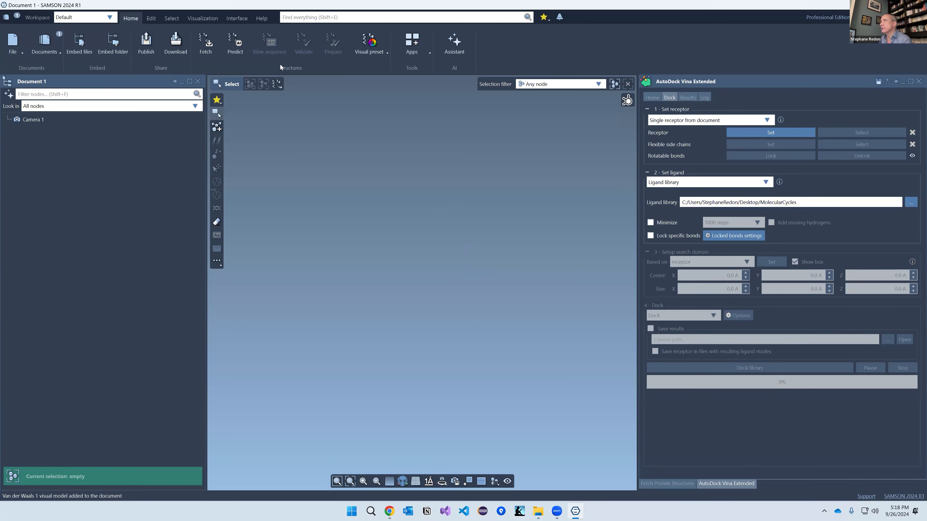
pyautogui.click(206, 44)
pyautogui.click(690, 228)
pyautogui.moveTo(417, 300); pyautogui.dragTo(414, 310, button='right')
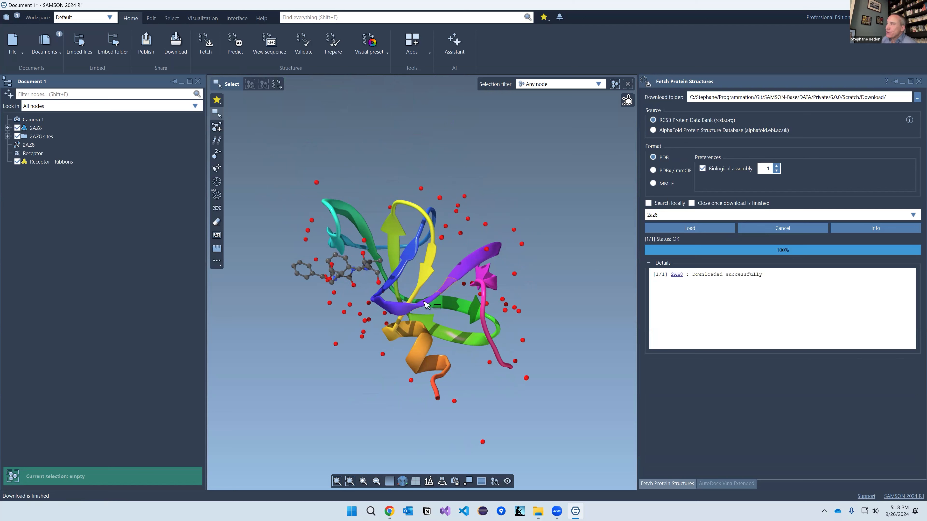
pyautogui.moveTo(417, 313); pyautogui.dragTo(413, 310, button='middle')
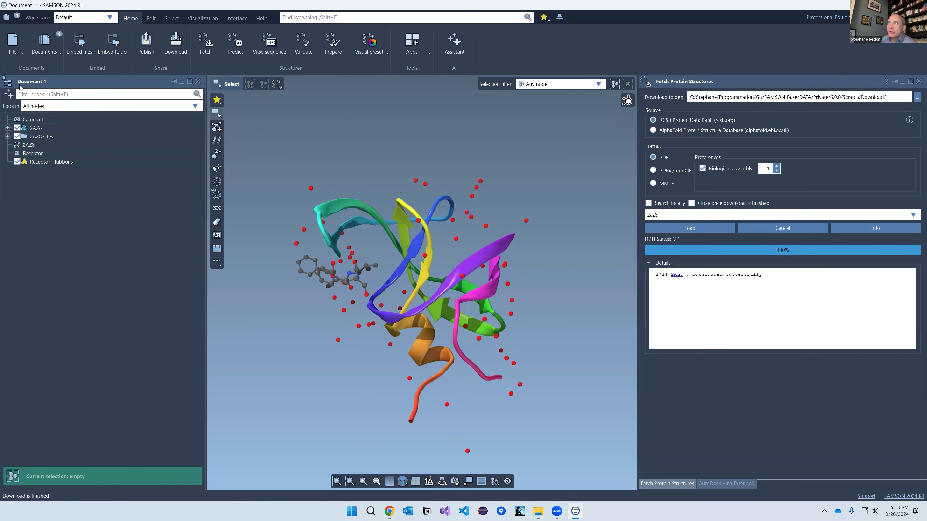
pyautogui.click(7, 128)
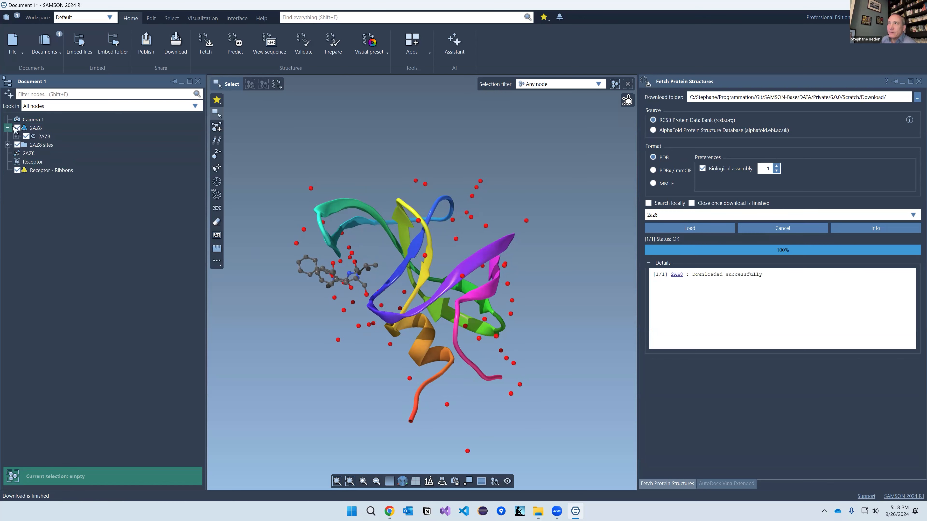
# Step: Expand 2AZ8 down to chain A, PRO 1's backbone and side chain, and GLN 2
pyautogui.moveTo(67, 87); pyautogui.dragTo(24, 155)
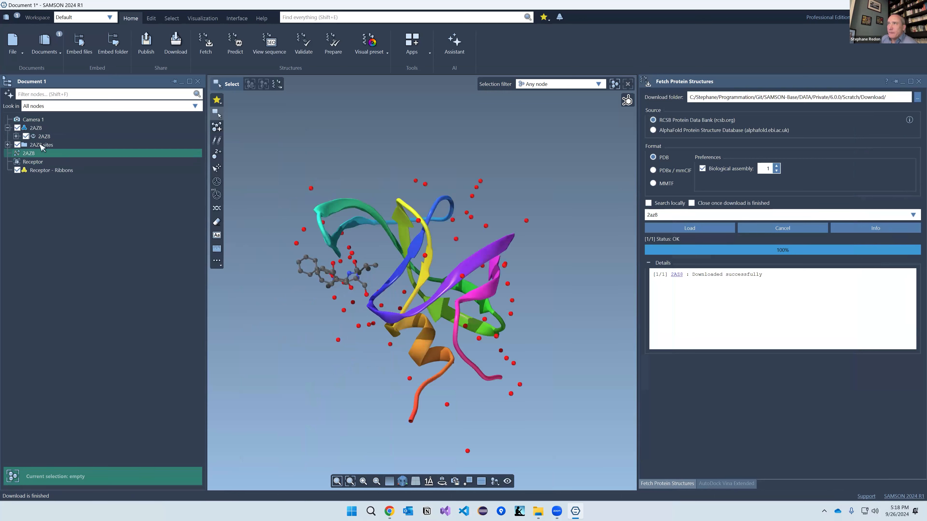
pyautogui.click(16, 136)
pyautogui.click(24, 145)
pyautogui.click(33, 153)
pyautogui.click(42, 162)
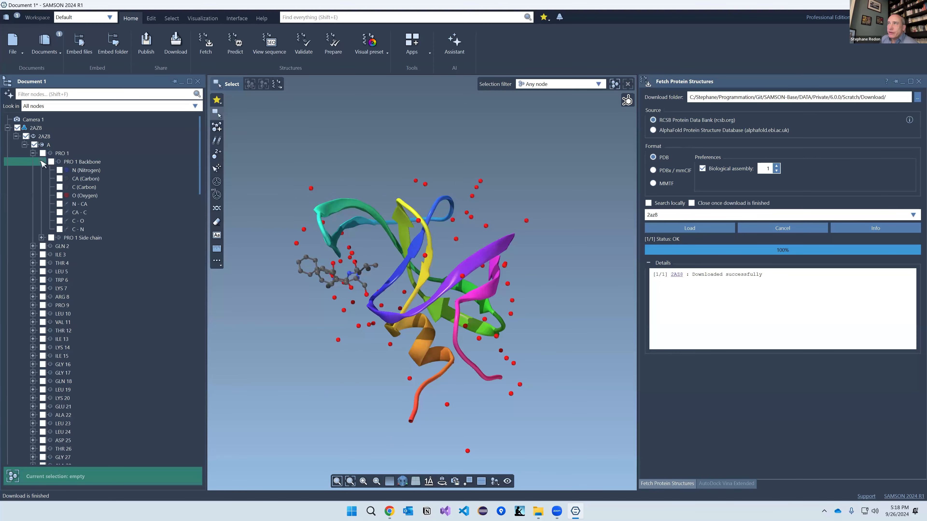
pyautogui.click(41, 238)
pyautogui.click(32, 305)
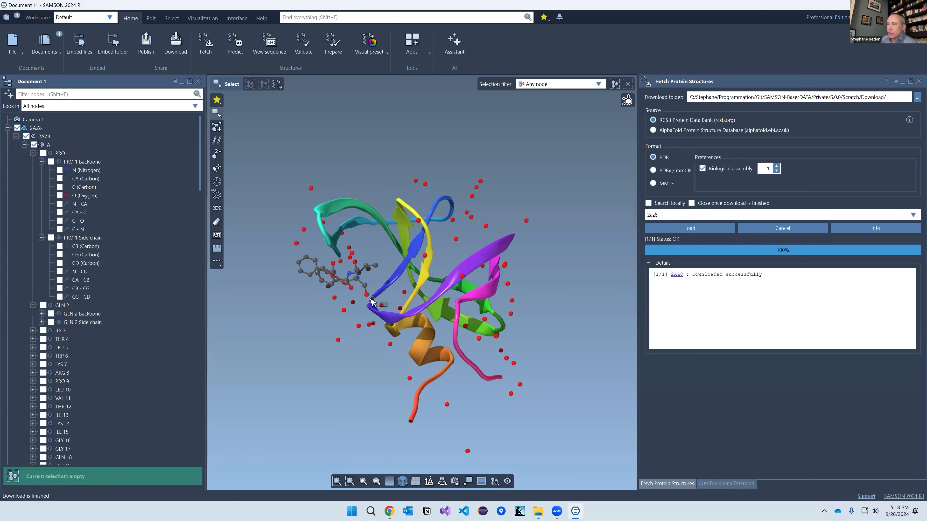
# Step: Select in turn the 2AZ8 model, molecule, chain A, PRO 1, its backbone and side chain
pyautogui.click(48, 132)
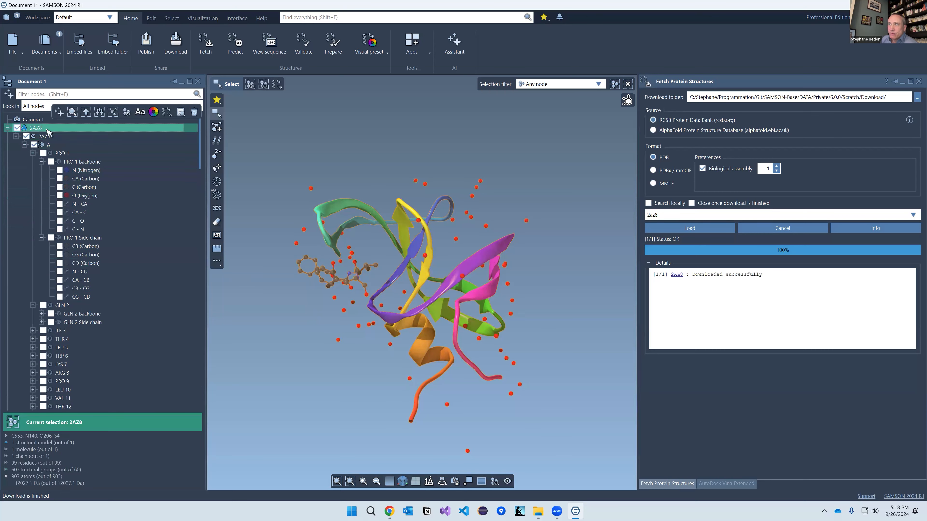
pyautogui.click(42, 136)
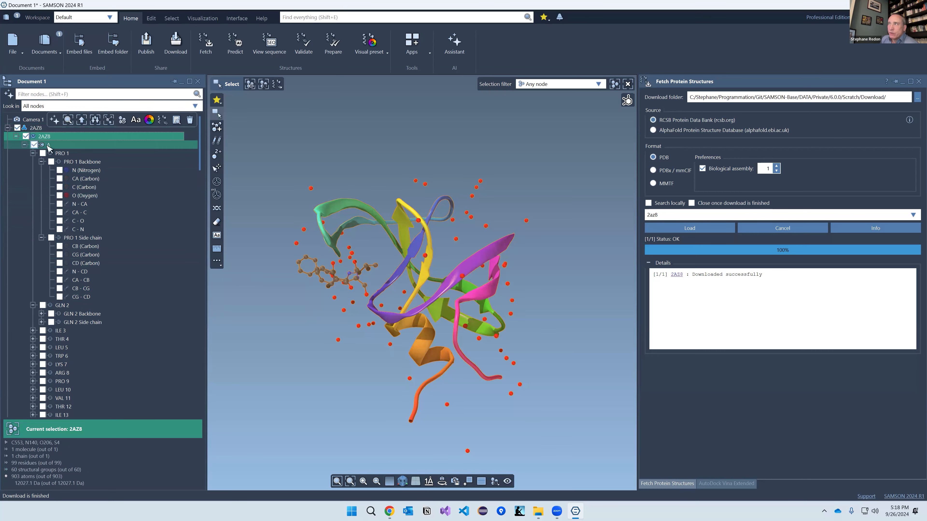
pyautogui.click(47, 145)
pyautogui.click(66, 154)
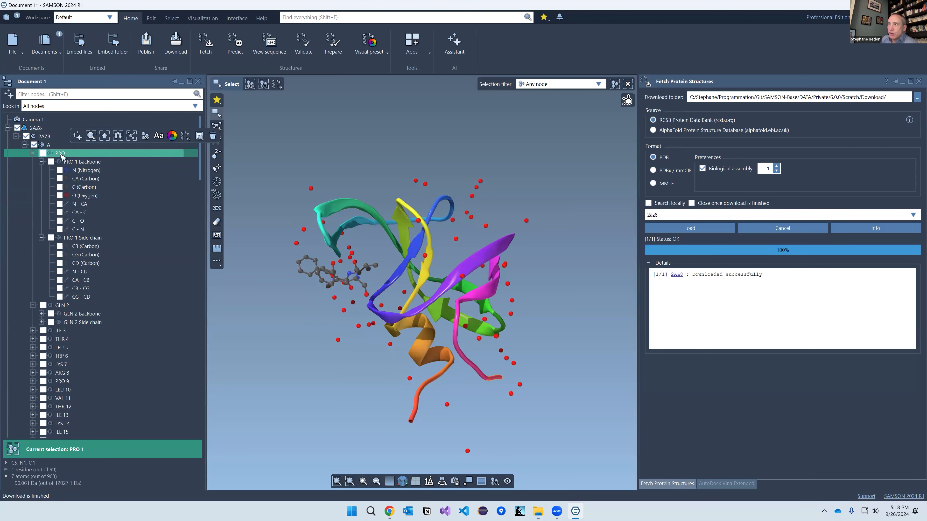
pyautogui.click(77, 163)
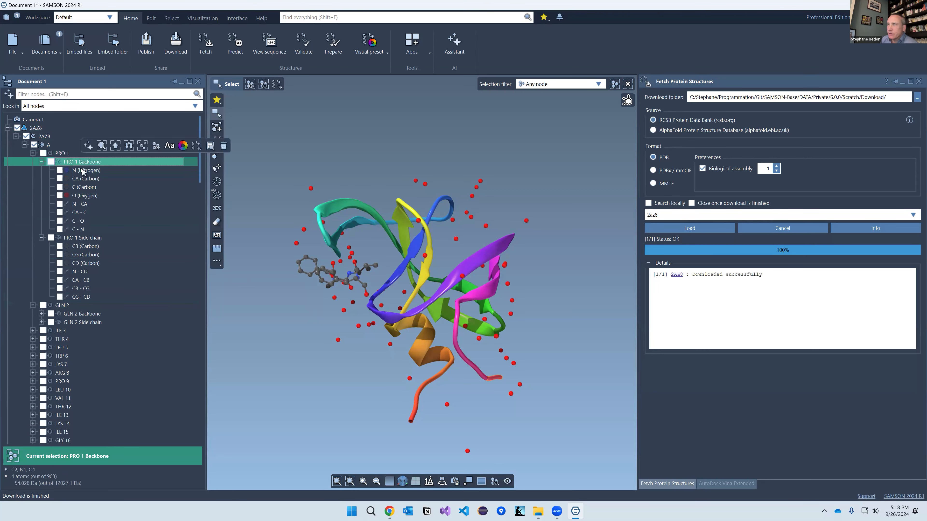
pyautogui.click(83, 238)
# Step: Center on PRO 1's N and O atoms, then select from backbone C (Carbon) through PRO 9
pyautogui.doubleClick(86, 170)
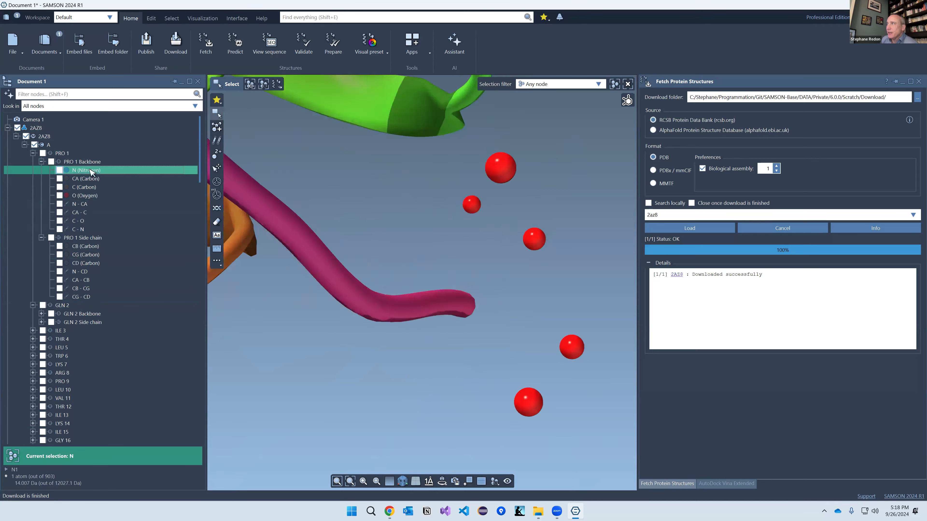
pyautogui.doubleClick(85, 196)
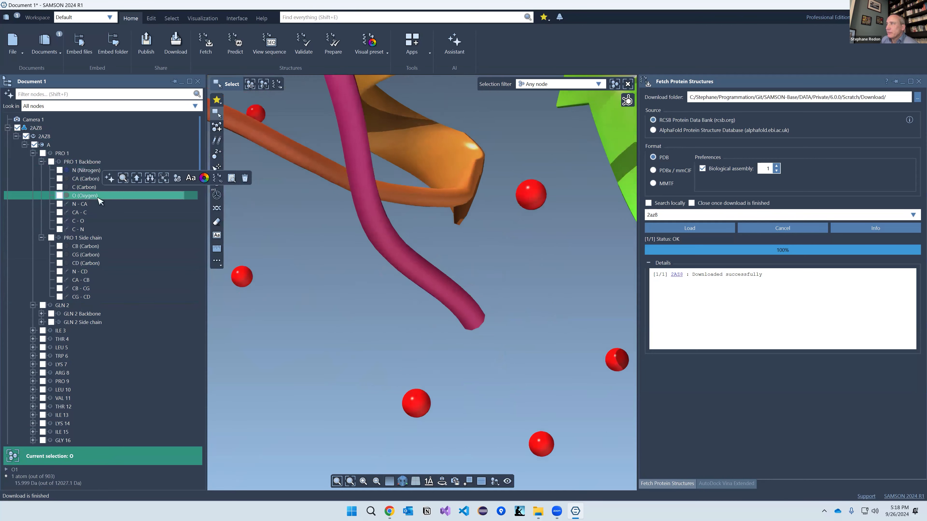
pyautogui.scroll(-6, 361, 334)
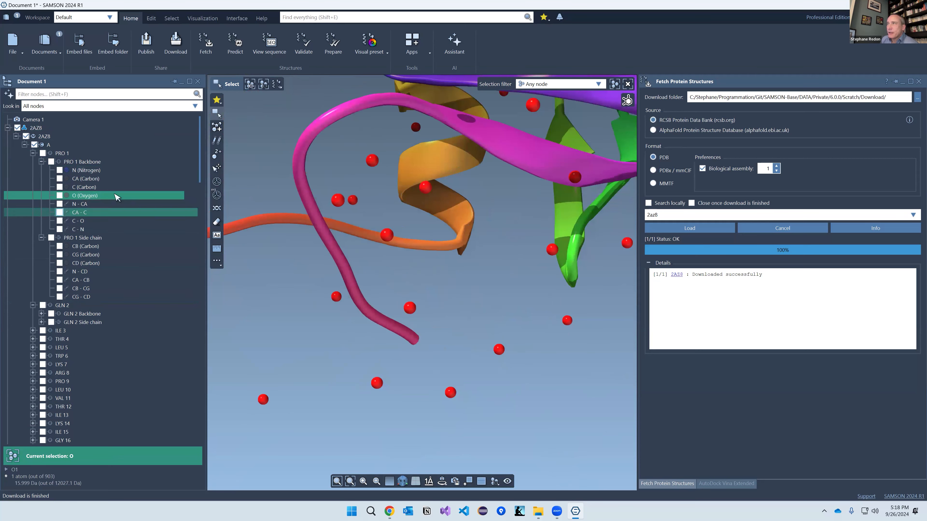
pyautogui.click(84, 162)
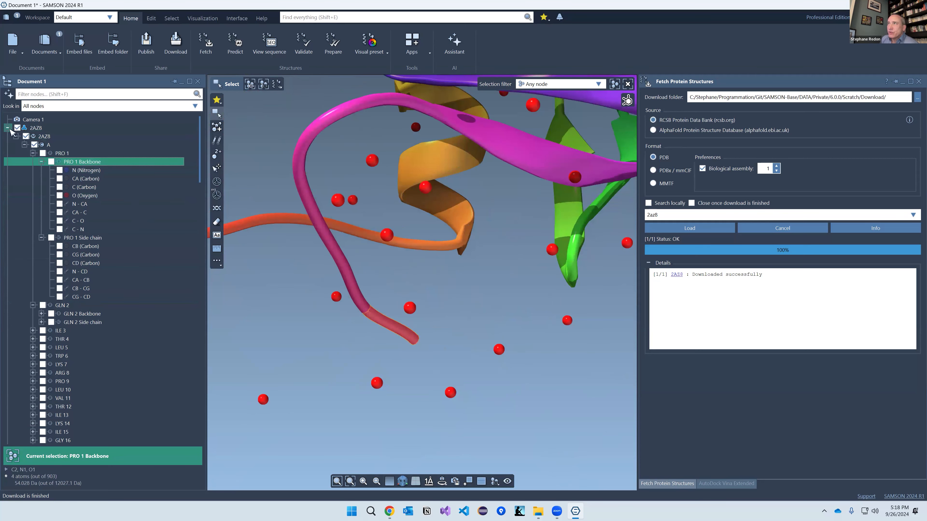
pyautogui.click(7, 127)
pyautogui.click(7, 128)
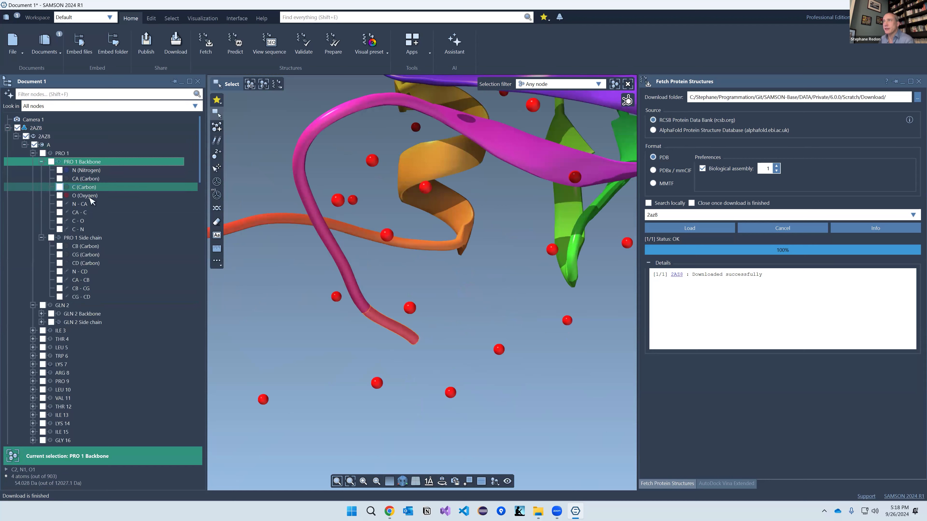
pyautogui.click(86, 188)
pyautogui.keyDown('shift'); pyautogui.click(88, 382); pyautogui.keyUp('shift')
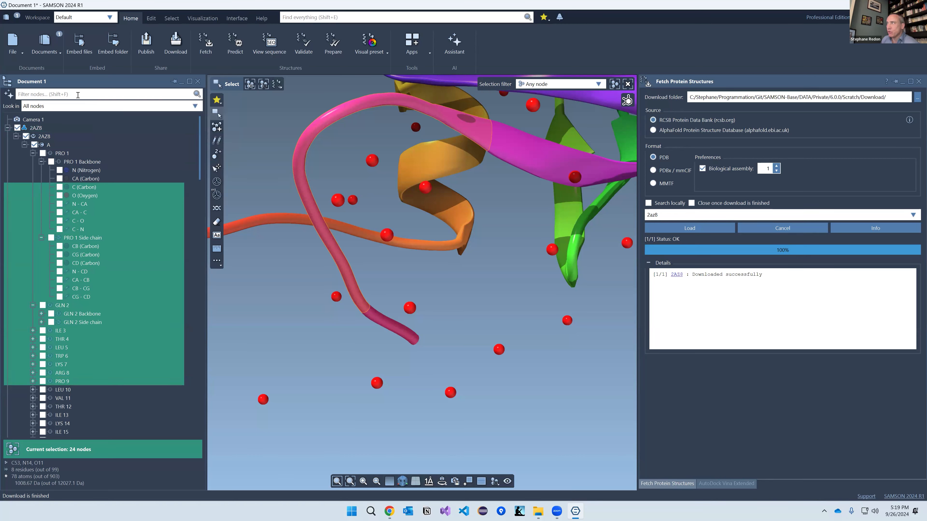
# Step: Filter the tree for TRP, select both TRP 6 and TRP 42, then clear the filter
pyautogui.write('TP')
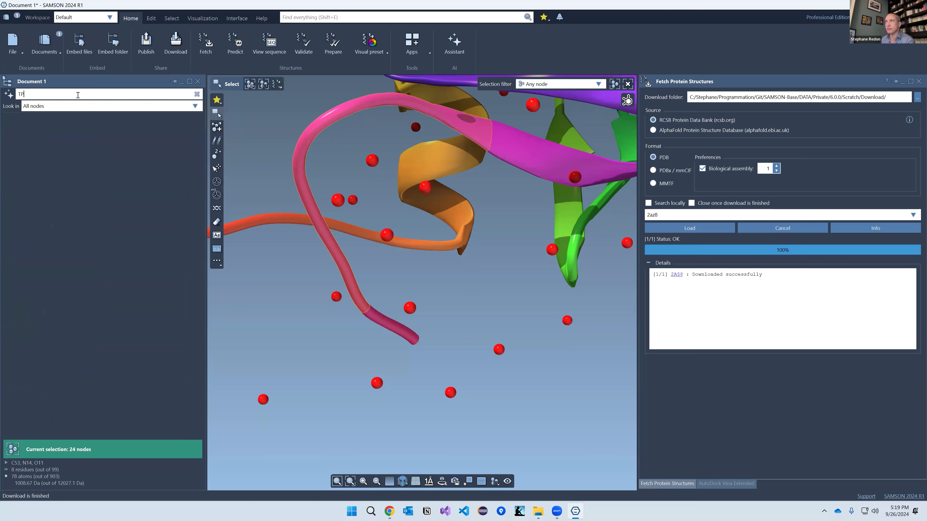
pyautogui.write('P')
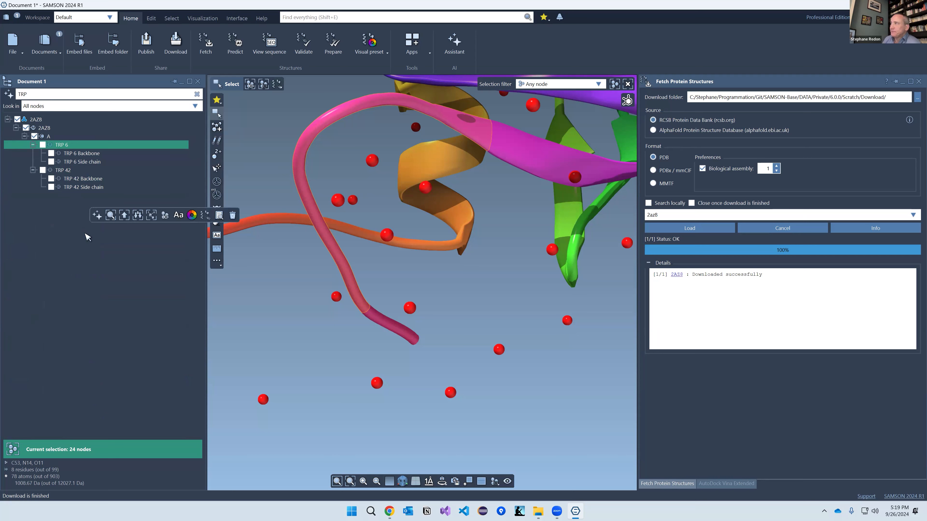
pyautogui.hotkey('ctrl', 'a')
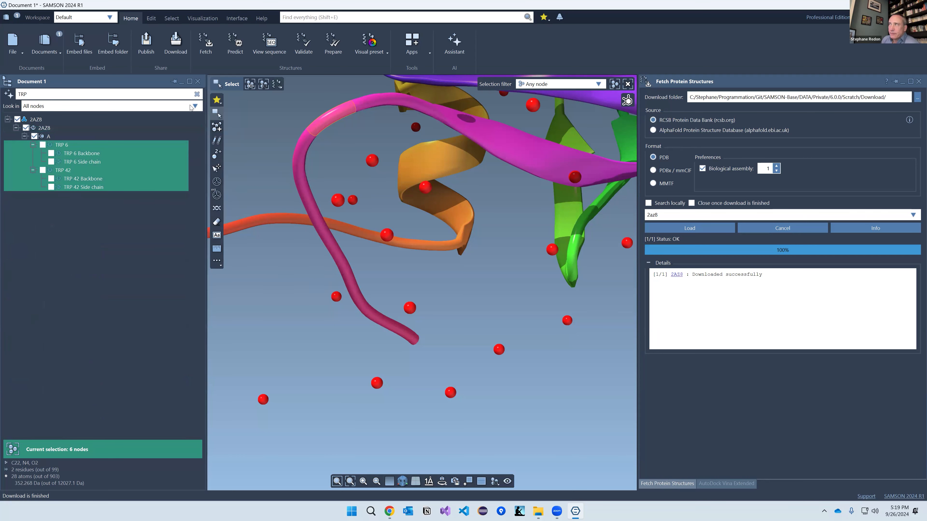
pyautogui.click(197, 94)
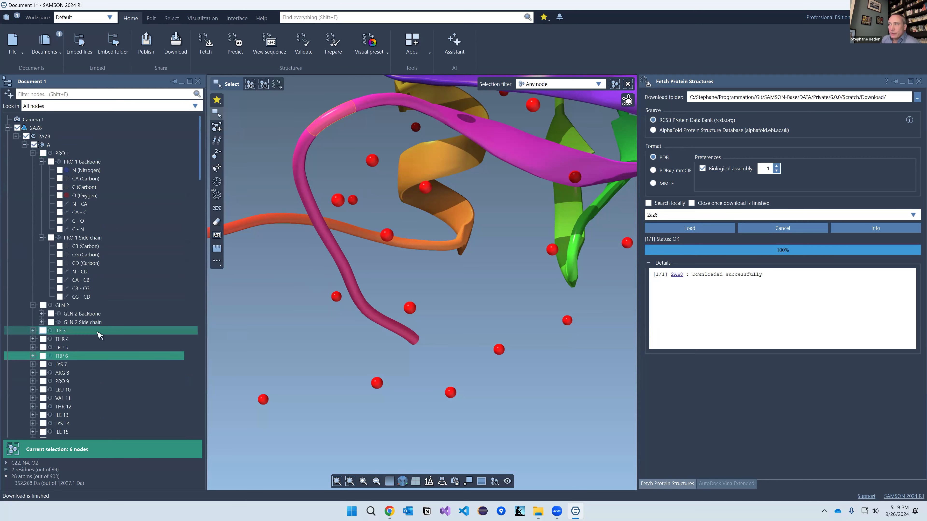
# Step: Pick an oxygen and a pink-tube CA atom in the 3D view, growing each to its connected components
pyautogui.click(81, 341)
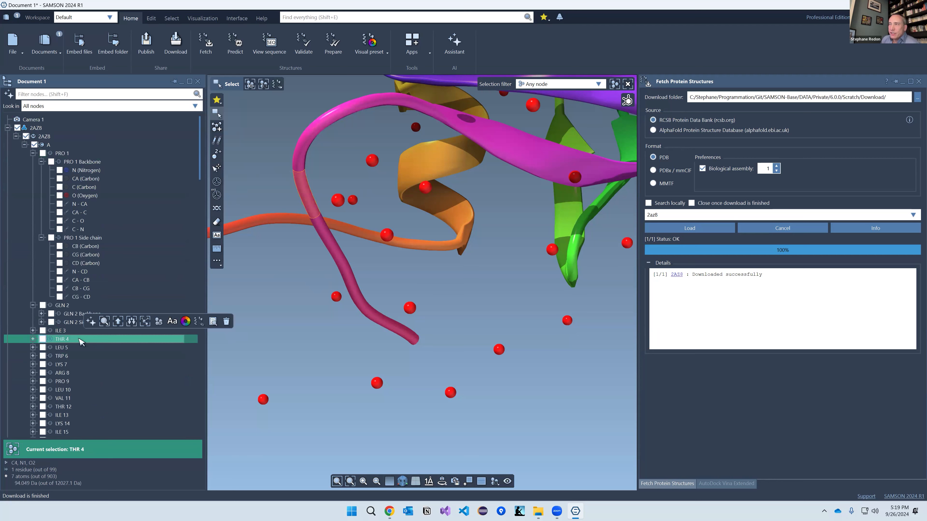
pyautogui.click(257, 343)
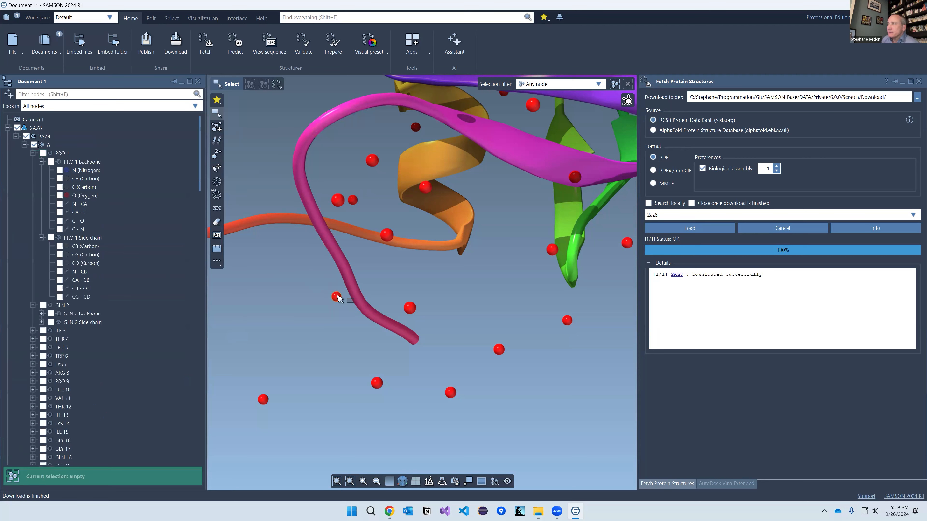
pyautogui.click(336, 297)
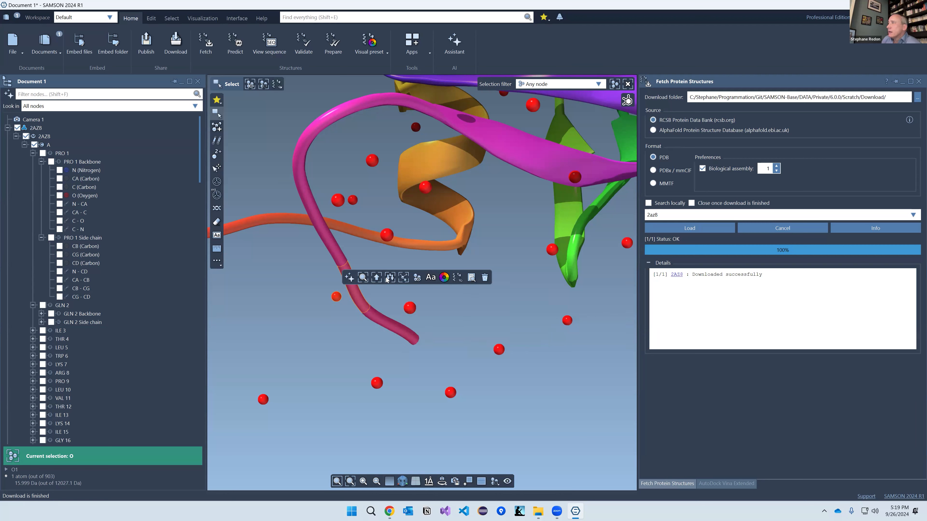
pyautogui.click(406, 278)
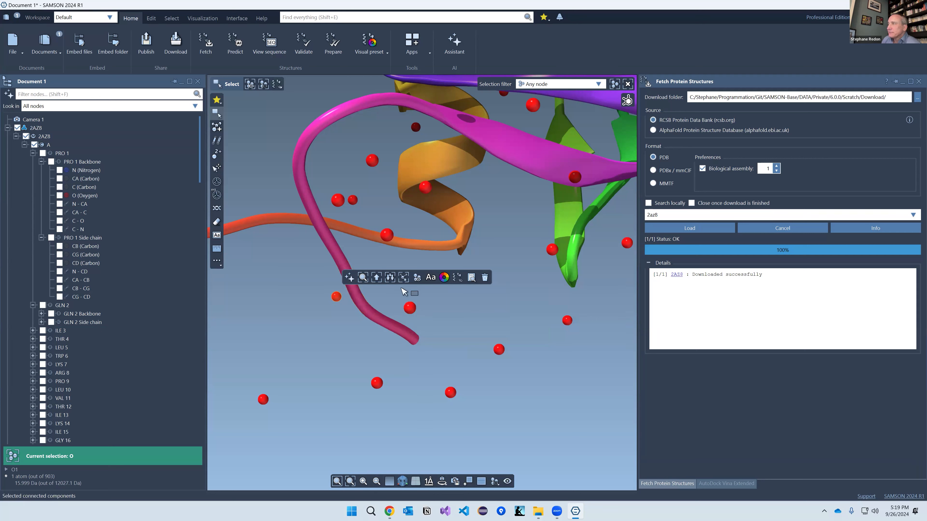
pyautogui.click(342, 265)
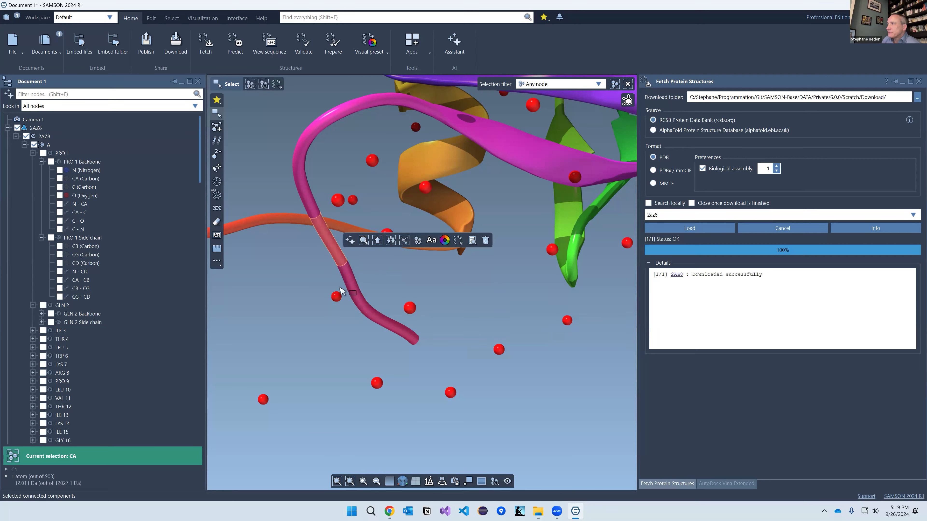
pyautogui.click(405, 241)
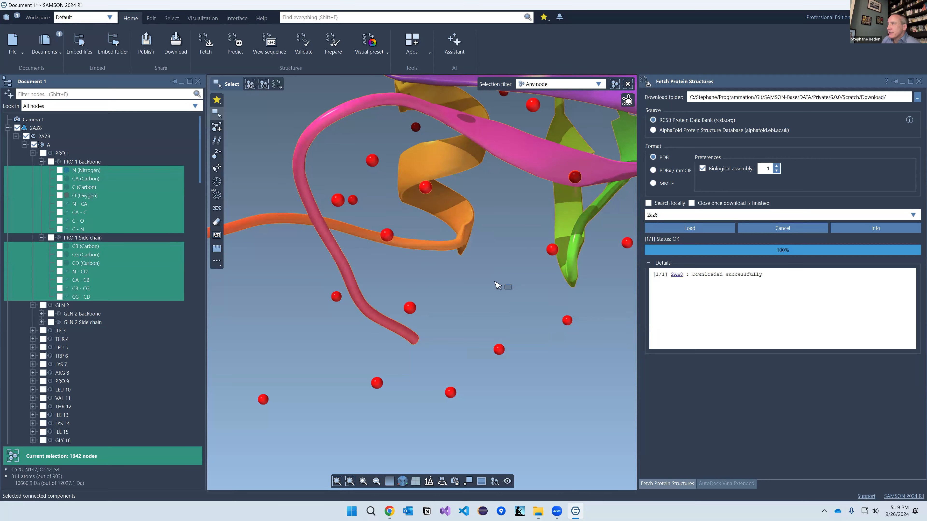
# Step: Zoom out, clear the selection, and pick a single CA atom on the orange ribbon
pyautogui.scroll(-2, 485, 286)
pyautogui.click(431, 267)
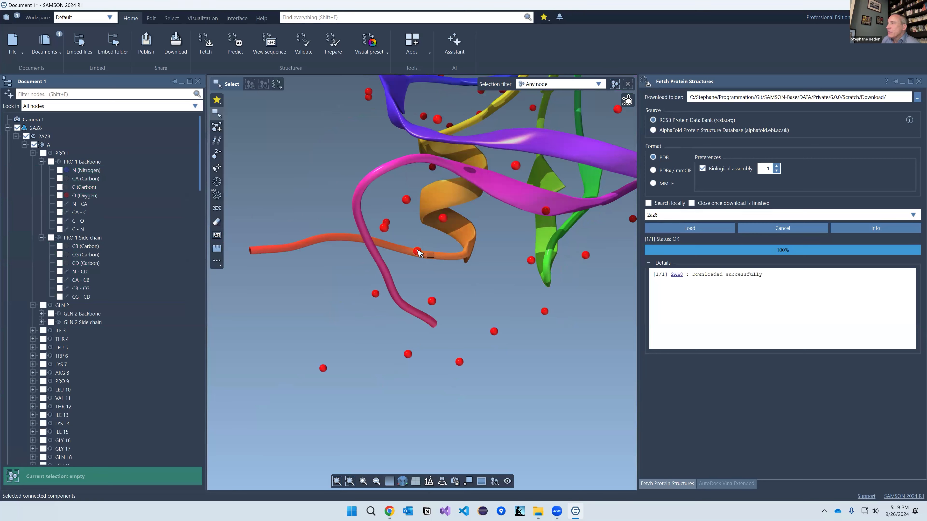
pyautogui.click(451, 259)
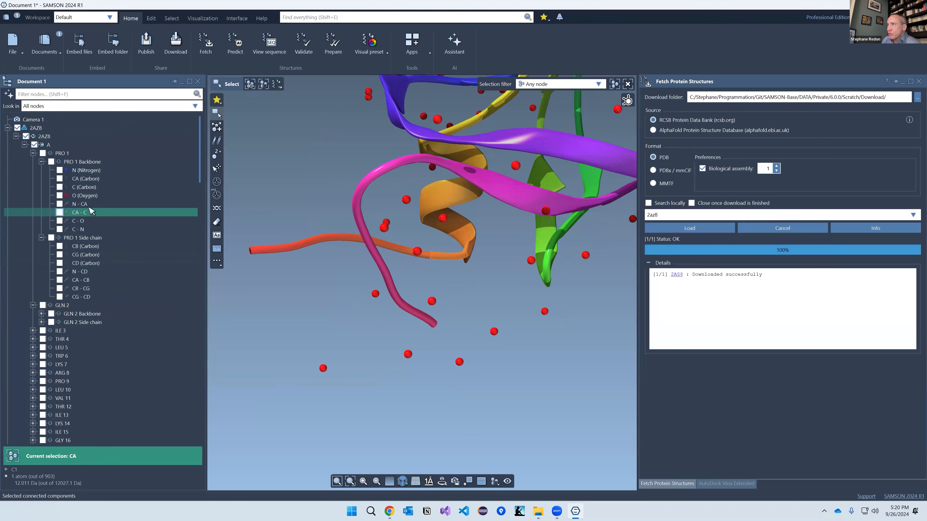
# Step: Center on PRO 1's backbone O atom and show all atoms of residue PRO 1
pyautogui.click(86, 196)
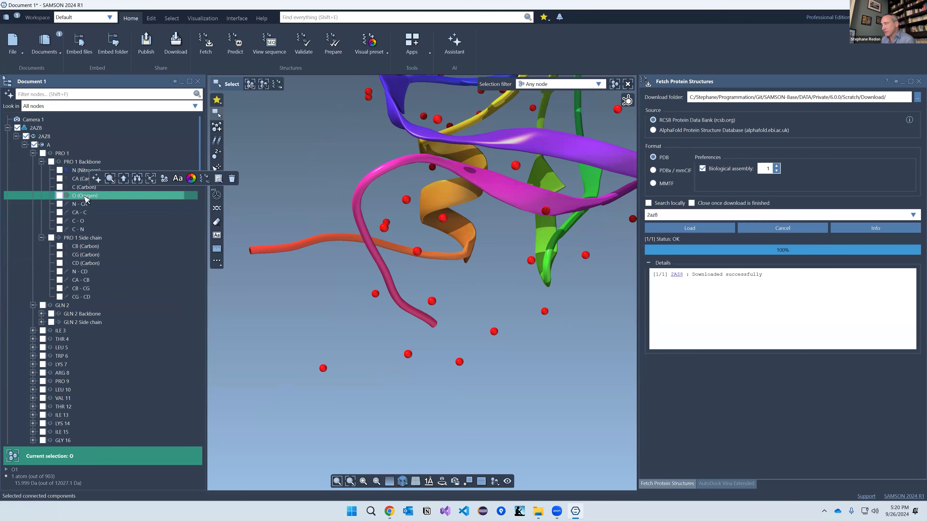
pyautogui.doubleClick(86, 198)
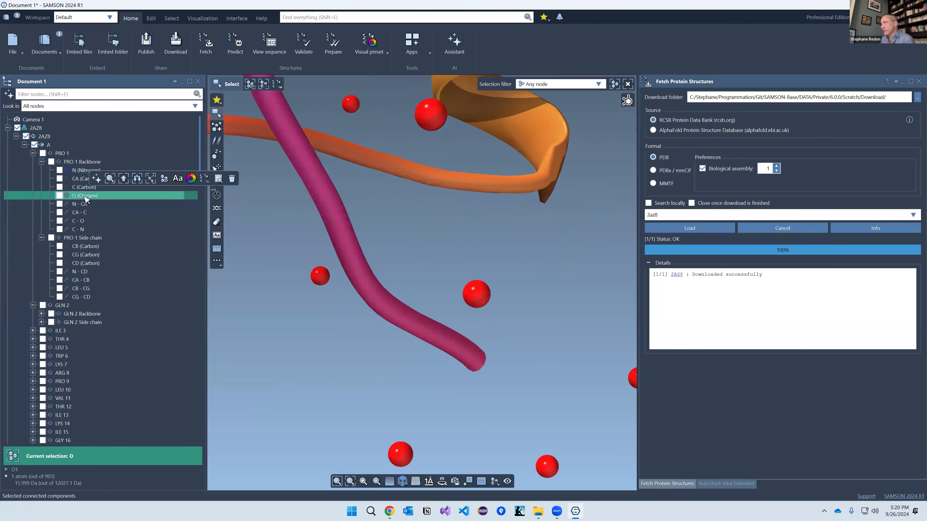
pyautogui.click(59, 196)
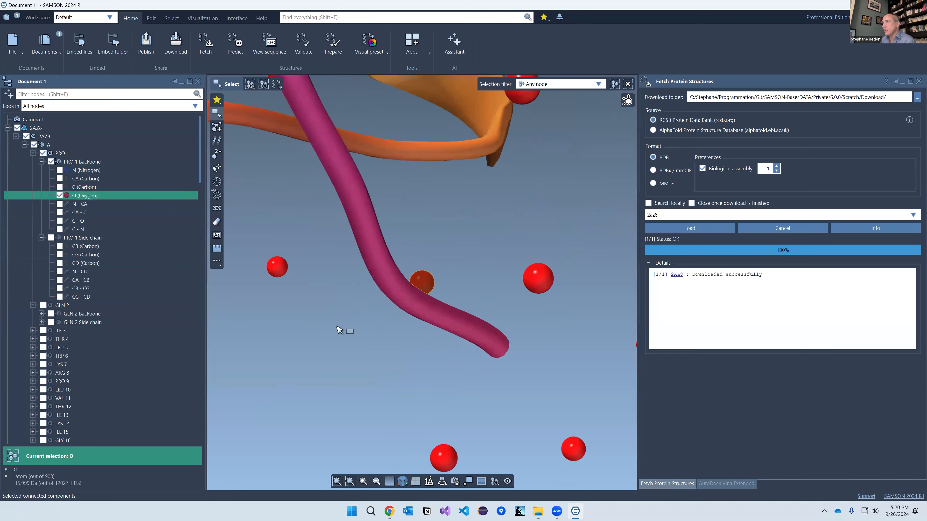
pyautogui.click(52, 161)
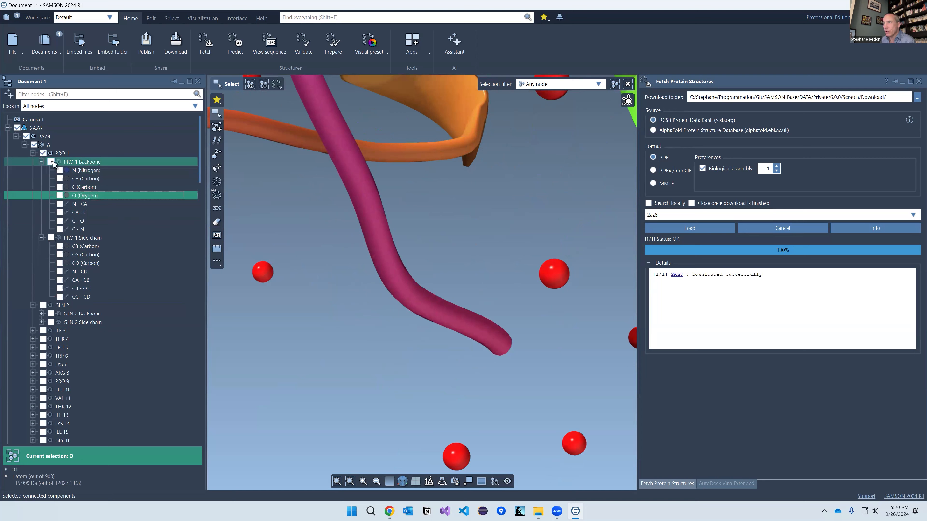
pyautogui.click(43, 154)
pyautogui.moveTo(387, 340); pyautogui.dragTo(337, 341, button='right')
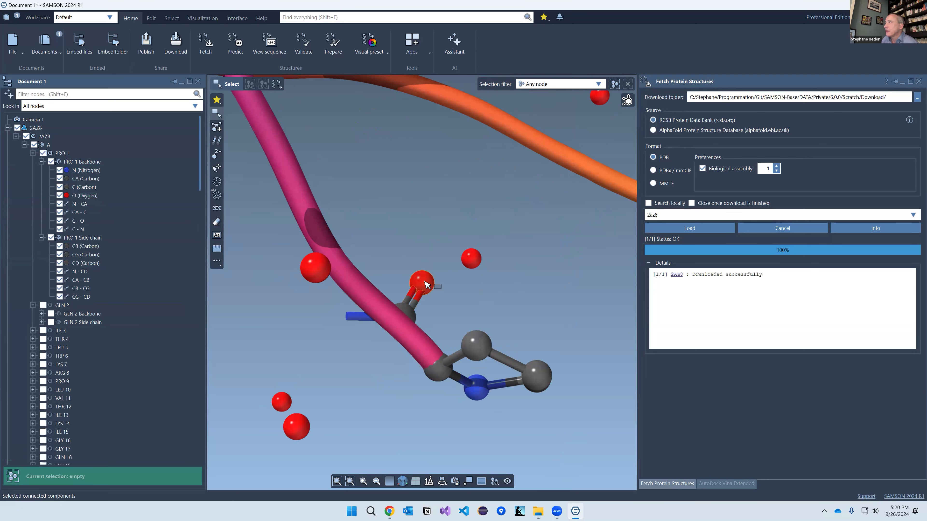
# Step: Grow the oxygen selection to PRO 1's backbone and whole residue with Select parents, then deselect
pyautogui.moveTo(424, 280)
pyautogui.click(464, 263)
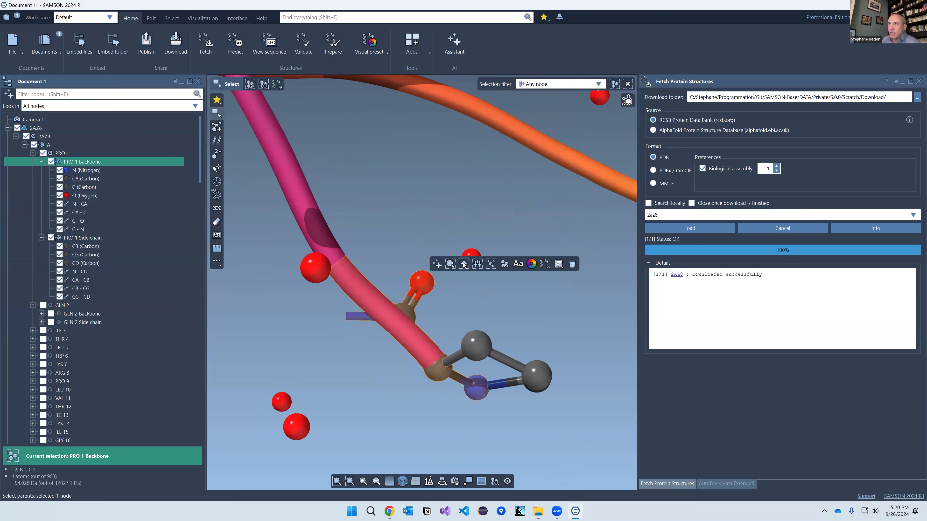
pyautogui.click(464, 264)
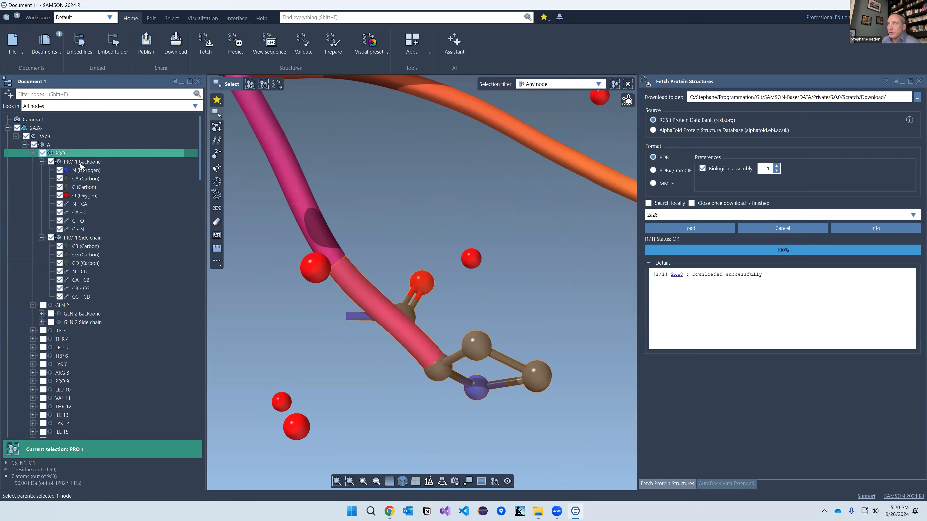
pyautogui.click(398, 233)
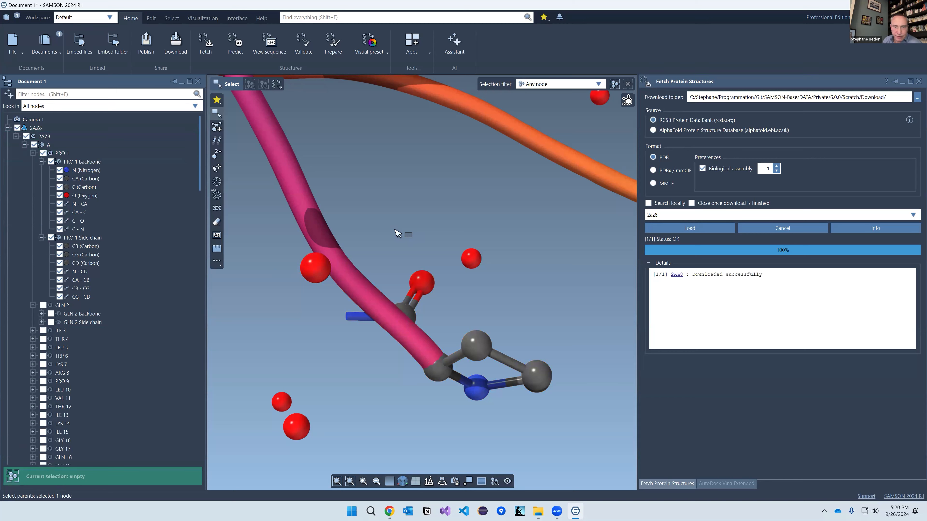
pyautogui.scroll(-6, 101, 206)
pyautogui.scroll(6, 99, 205)
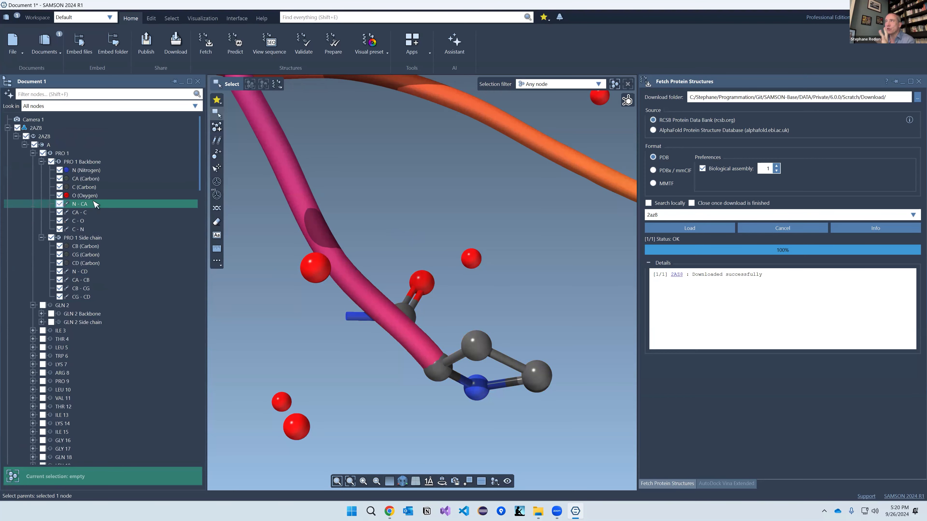
# Step: Collapse 2AZ8 in the tree and zoom out to centre the whole protein
pyautogui.click(7, 127)
pyautogui.scroll(-5, 436, 255)
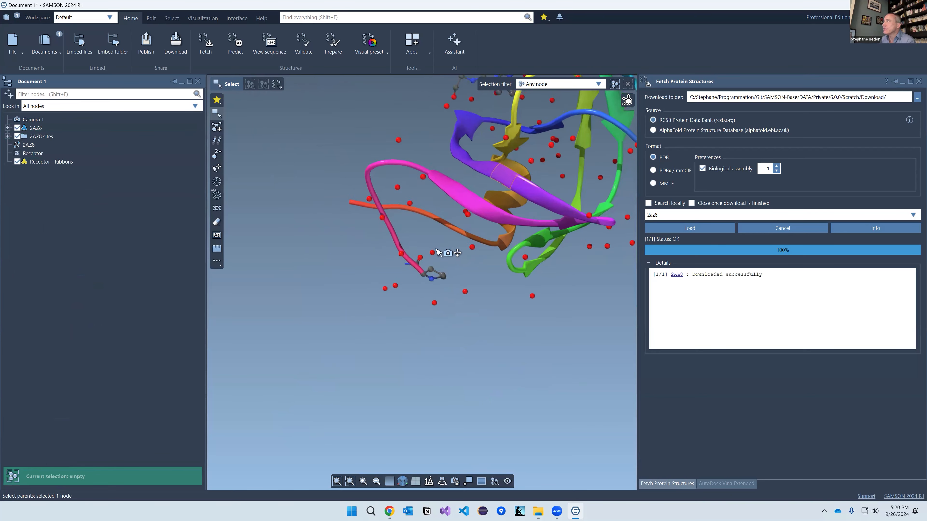
pyautogui.moveTo(437, 250); pyautogui.dragTo(457, 267, button='middle')
pyautogui.moveTo(380, 282); pyautogui.dragTo(313, 124, button='right')
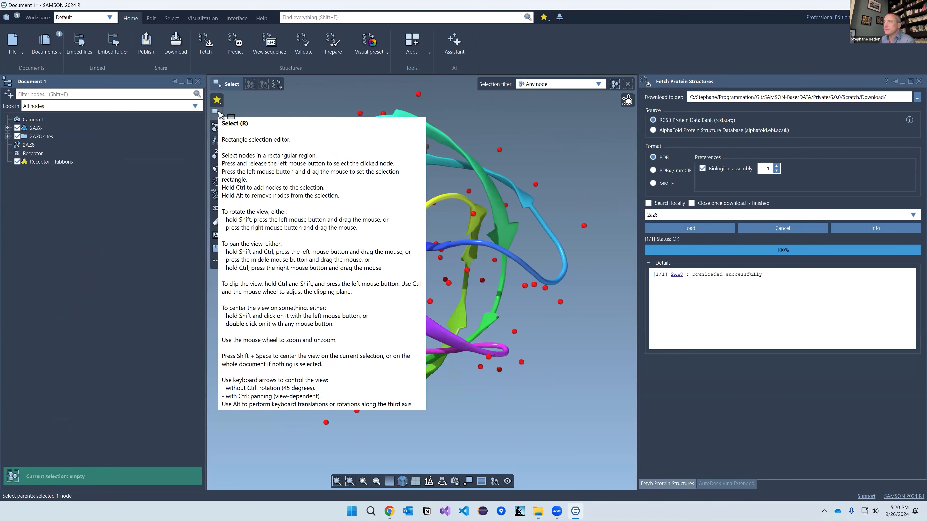
# Step: Rectangle-select the ligand and various ribbon regions in the 3D view, clearing between attempts
pyautogui.moveTo(466, 197); pyautogui.dragTo(445, 269)
pyautogui.moveTo(252, 193); pyautogui.dragTo(441, 315)
pyautogui.moveTo(299, 244); pyautogui.dragTo(546, 351)
pyautogui.moveTo(563, 201); pyautogui.dragTo(499, 288)
pyautogui.click(558, 165)
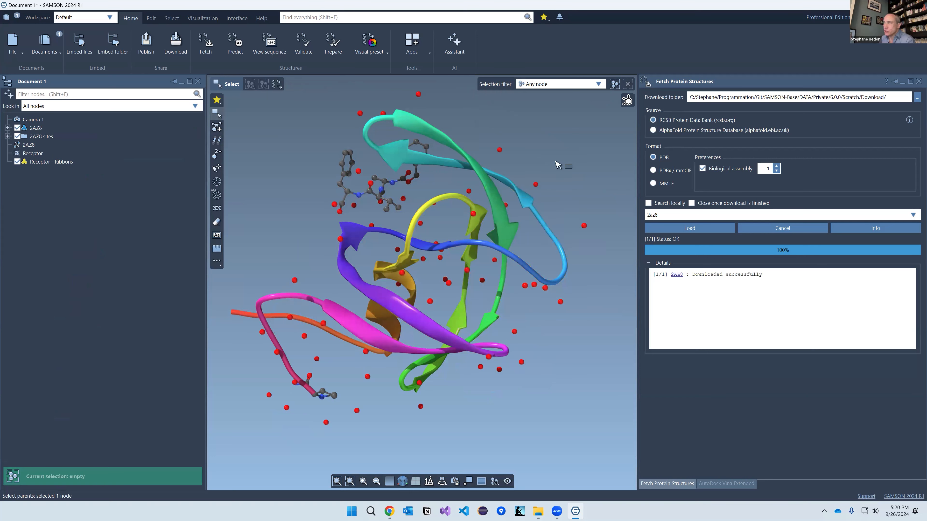
pyautogui.moveTo(555, 134); pyautogui.dragTo(402, 210)
pyautogui.moveTo(582, 294); pyautogui.dragTo(419, 347)
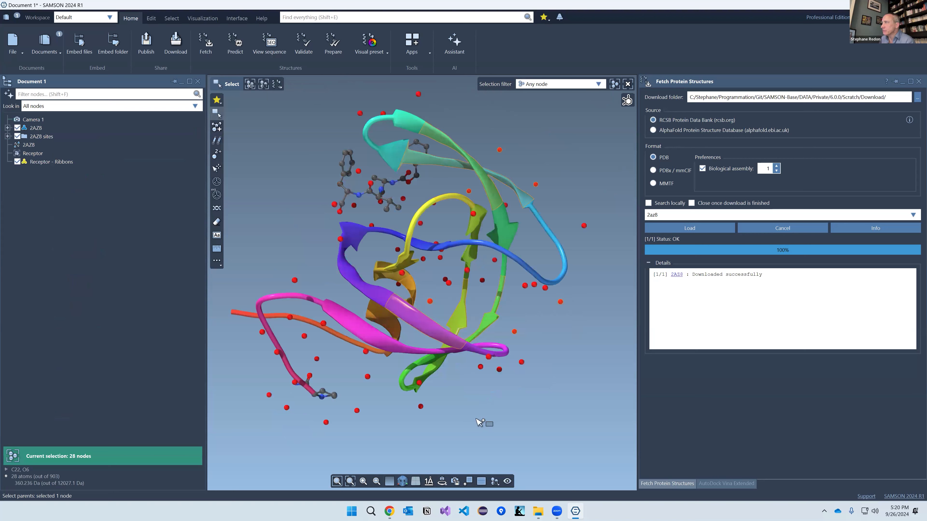
pyautogui.moveTo(479, 422); pyautogui.dragTo(314, 300)
pyautogui.moveTo(553, 330); pyautogui.dragTo(336, 222)
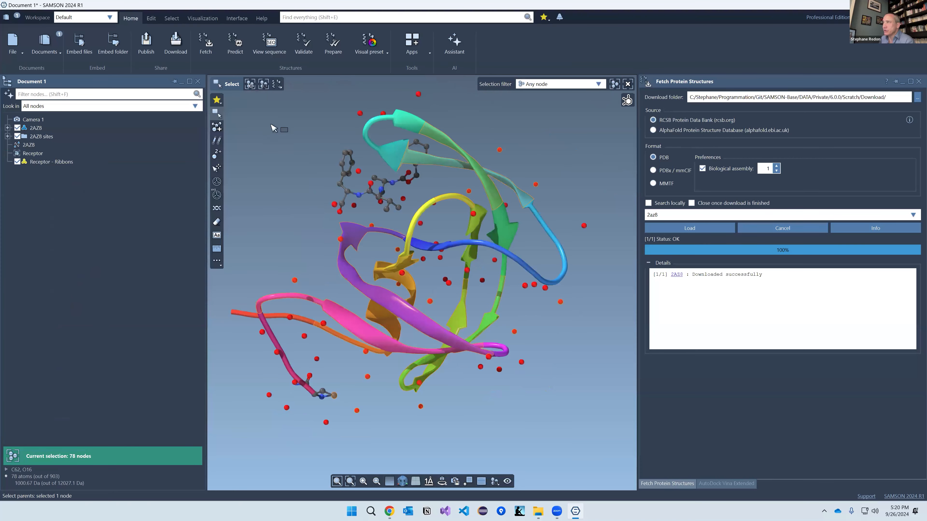
pyautogui.click(321, 165)
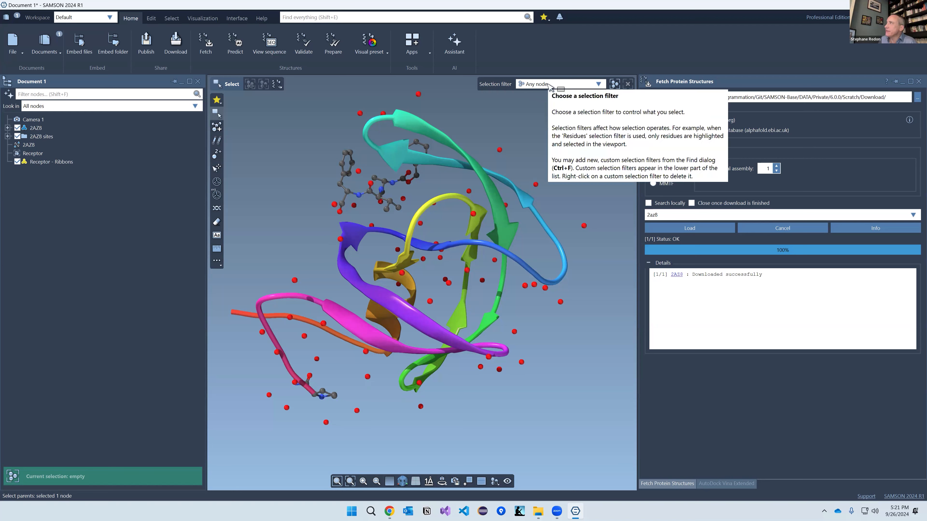
pyautogui.click(549, 85)
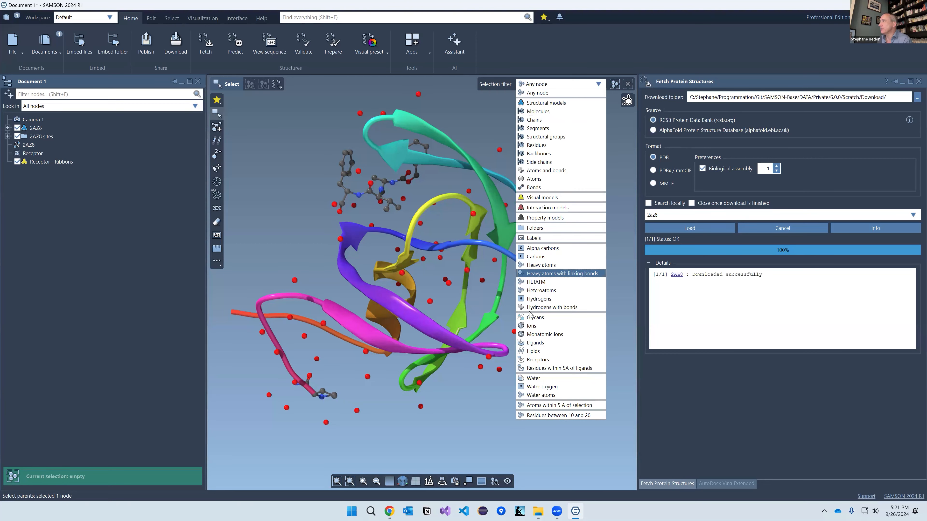
pyautogui.click(532, 343)
pyautogui.moveTo(294, 102); pyautogui.dragTo(465, 255)
pyautogui.moveTo(283, 150); pyautogui.dragTo(481, 290)
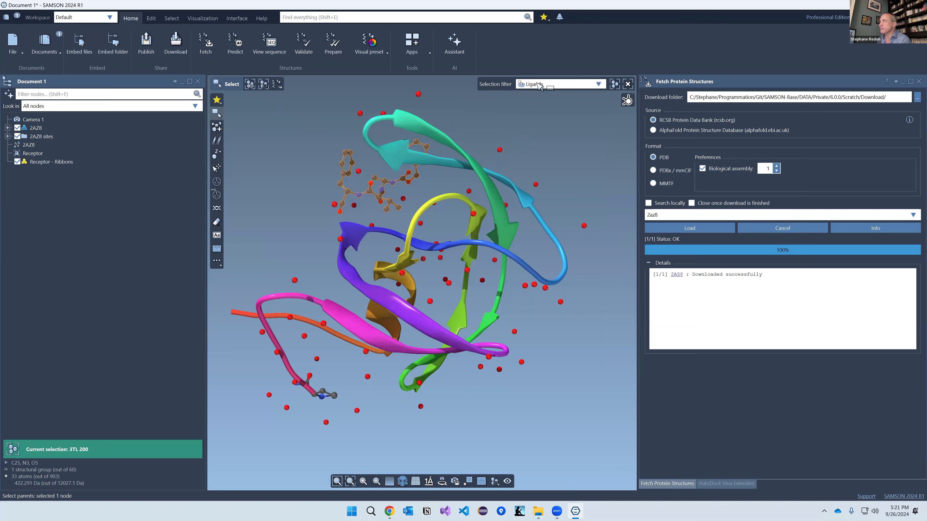
pyautogui.click(539, 85)
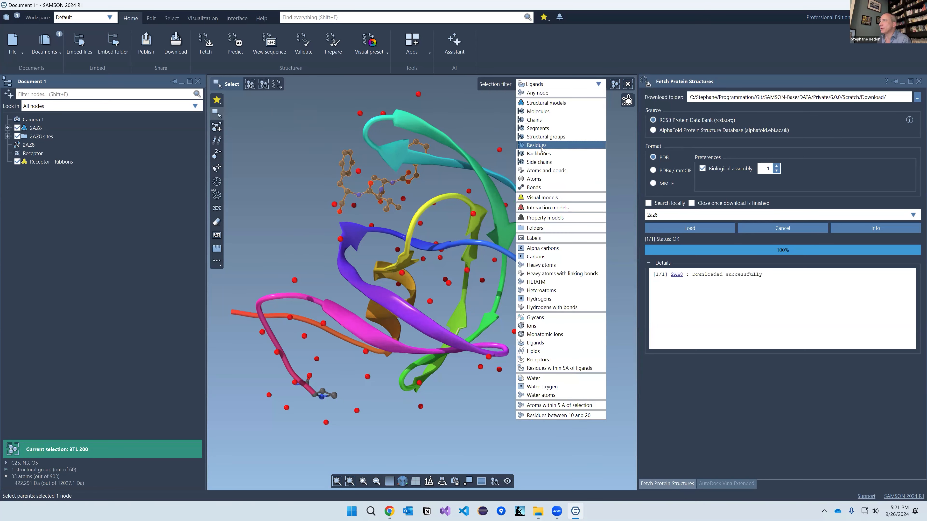
pyautogui.click(542, 145)
pyautogui.moveTo(274, 113); pyautogui.dragTo(536, 276)
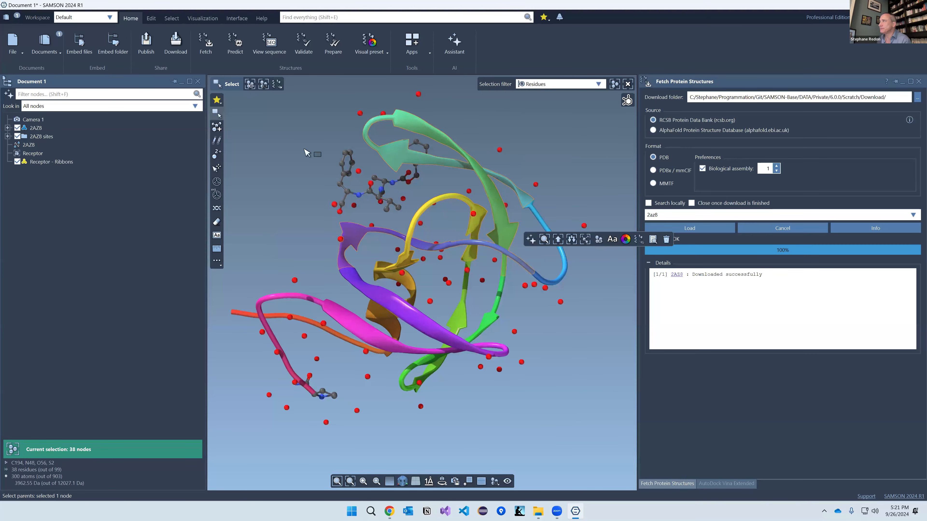
pyautogui.moveTo(264, 125); pyautogui.dragTo(572, 402)
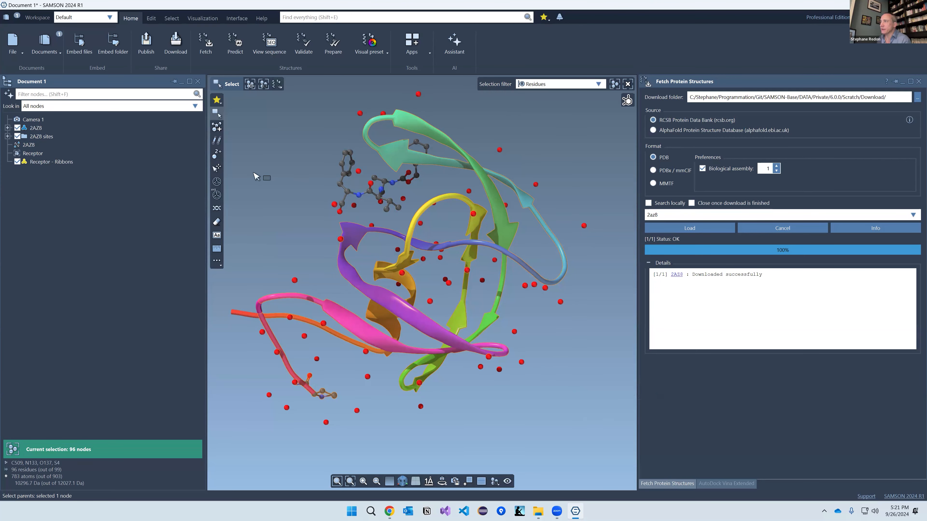
pyautogui.moveTo(257, 176); pyautogui.dragTo(588, 420)
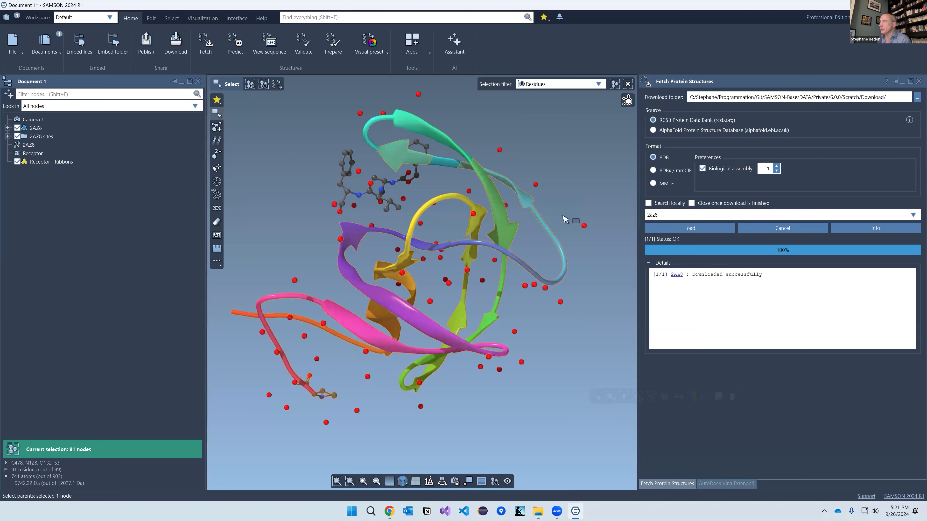
pyautogui.click(540, 160)
pyautogui.click(540, 85)
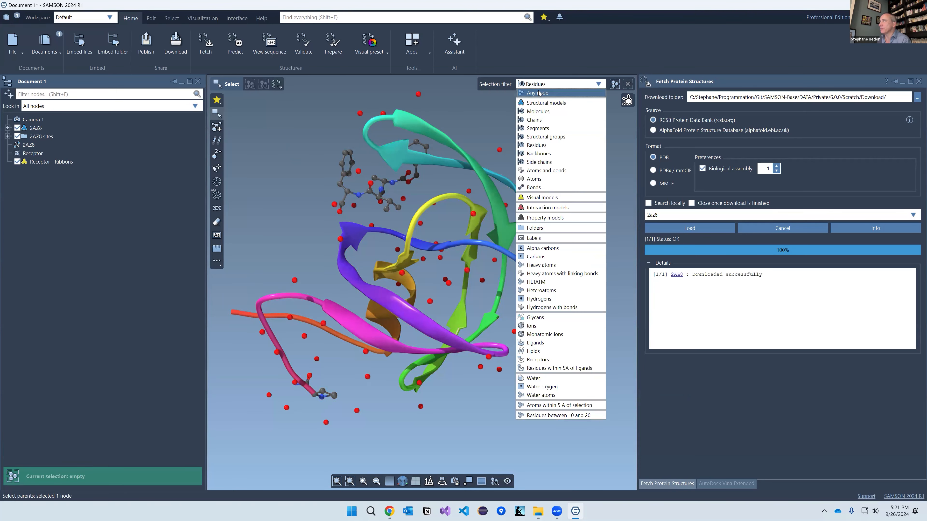
pyautogui.click(539, 93)
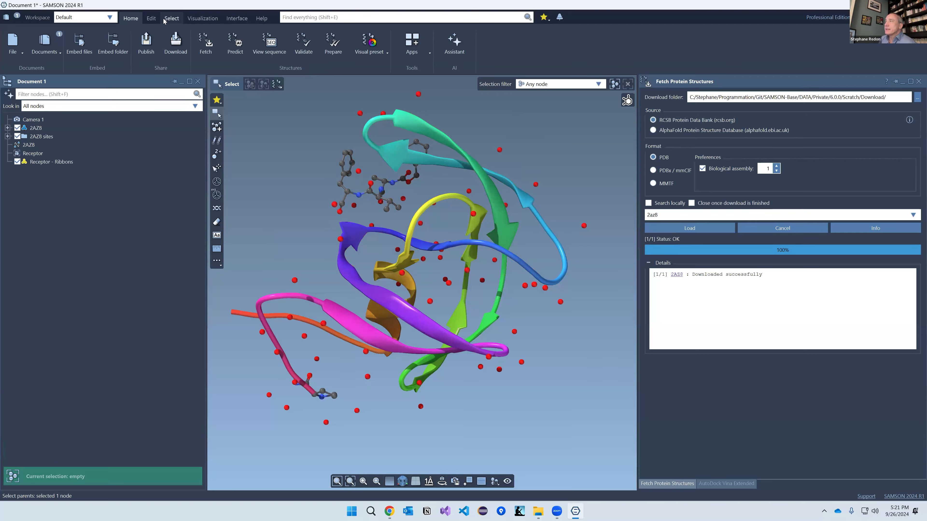
# Step: Select the ligand 3TL 200, then all receptor residues, via Select > Biology
pyautogui.click(172, 19)
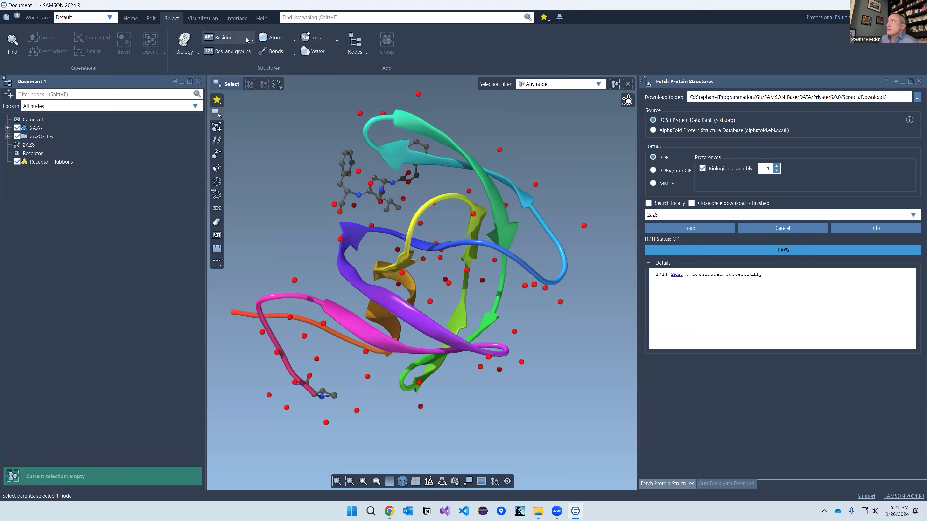
pyautogui.click(191, 53)
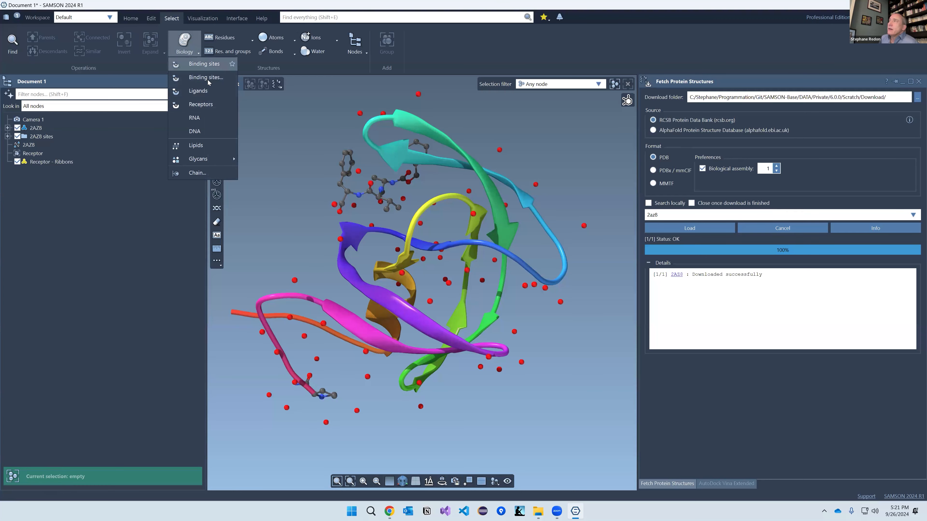
pyautogui.click(204, 93)
pyautogui.click(189, 44)
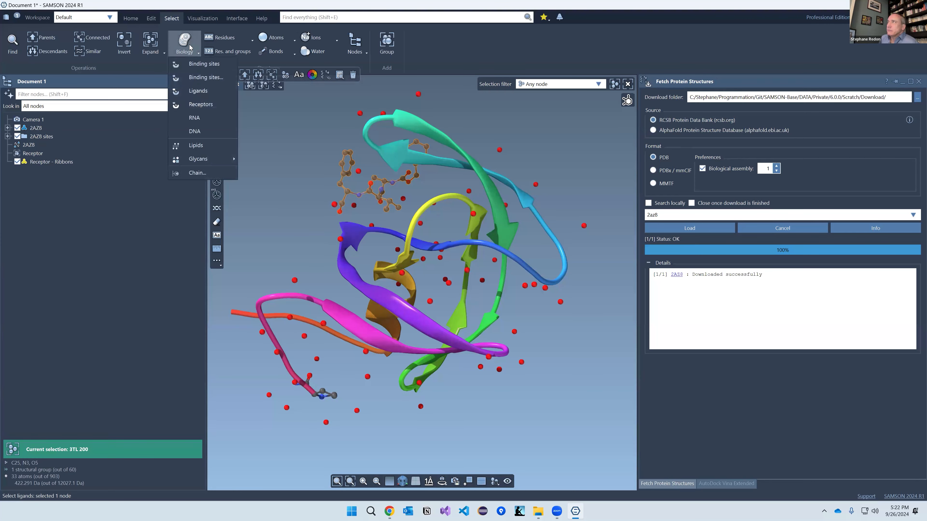
pyautogui.click(198, 105)
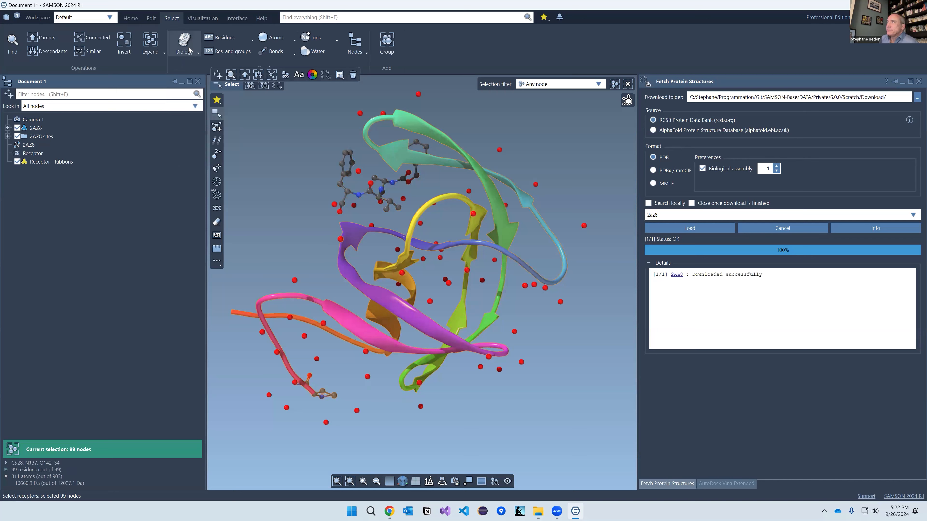
# Step: Select ligand 3TL 200 plus the receptors together, then clear the selection
pyautogui.click(188, 47)
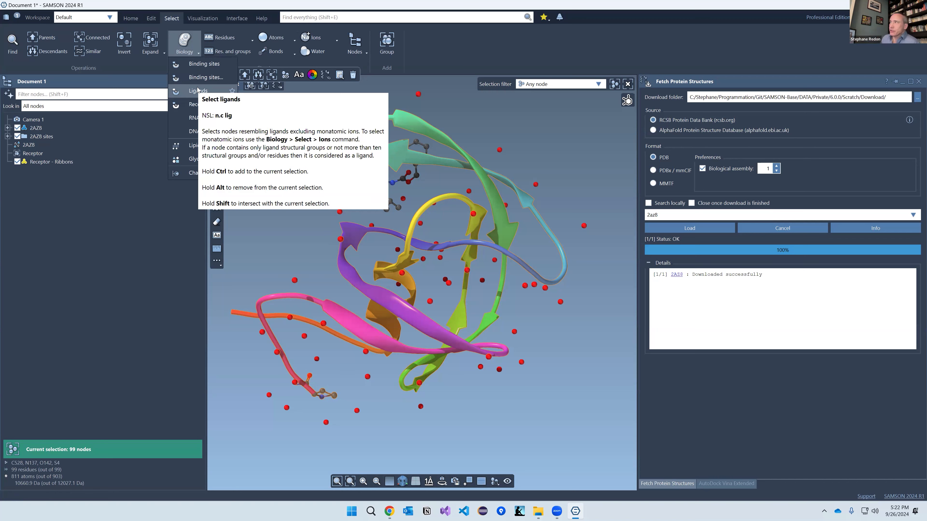
pyautogui.click(197, 90)
pyautogui.click(198, 52)
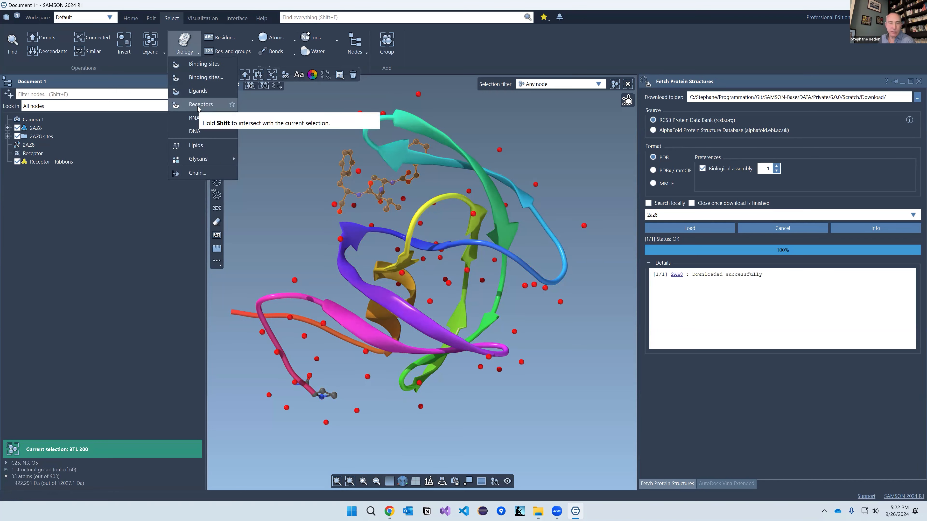
pyautogui.keyDown('ctrl'); pyautogui.click(199, 106); pyautogui.keyUp('ctrl')
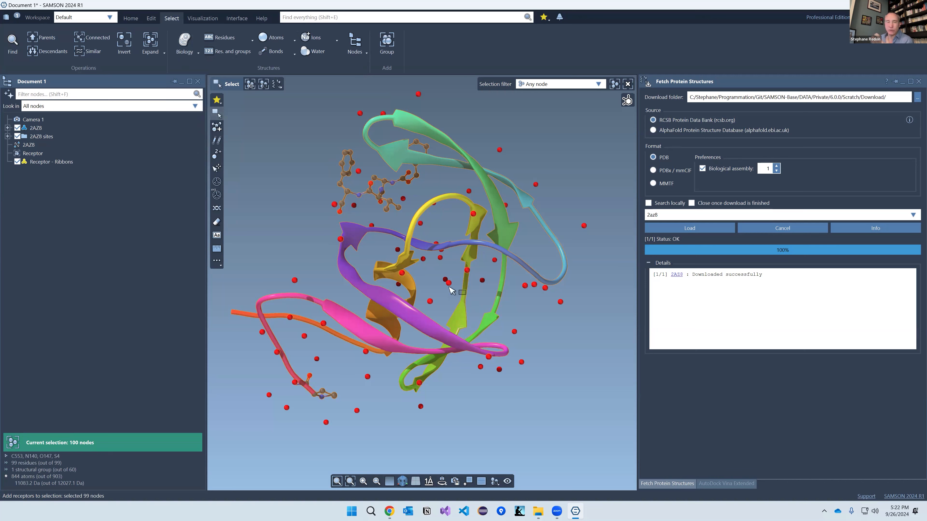
pyautogui.click(290, 159)
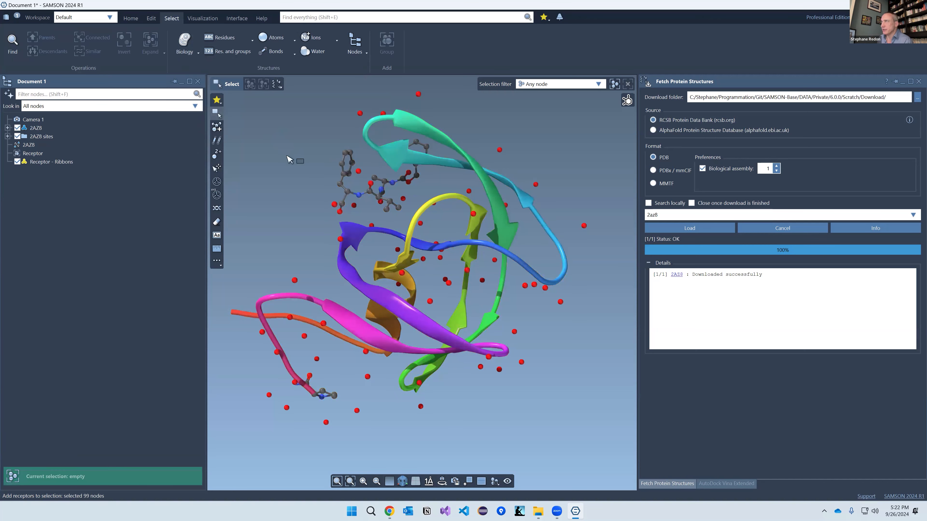
# Step: Show the Select > Atoms menu with its Formal charge submenu (3 to -3)
pyautogui.click(290, 39)
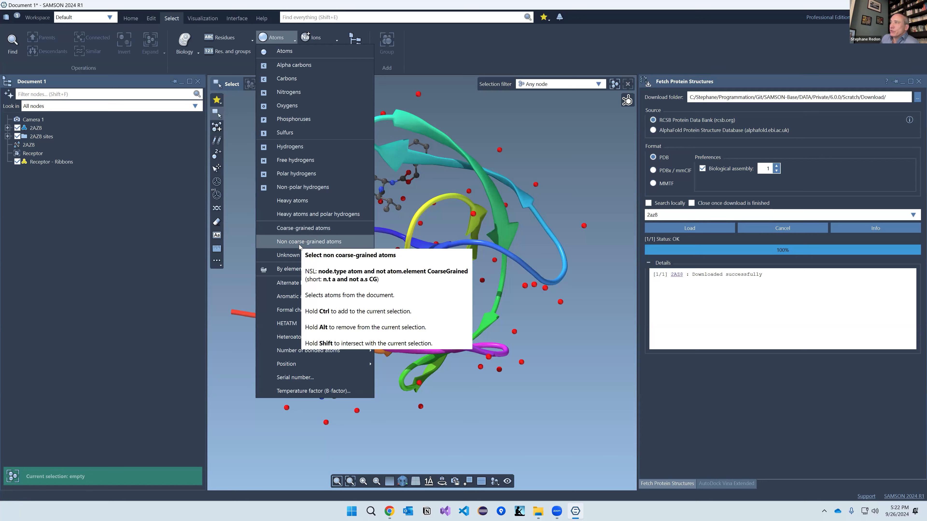
pyautogui.moveTo(292, 311)
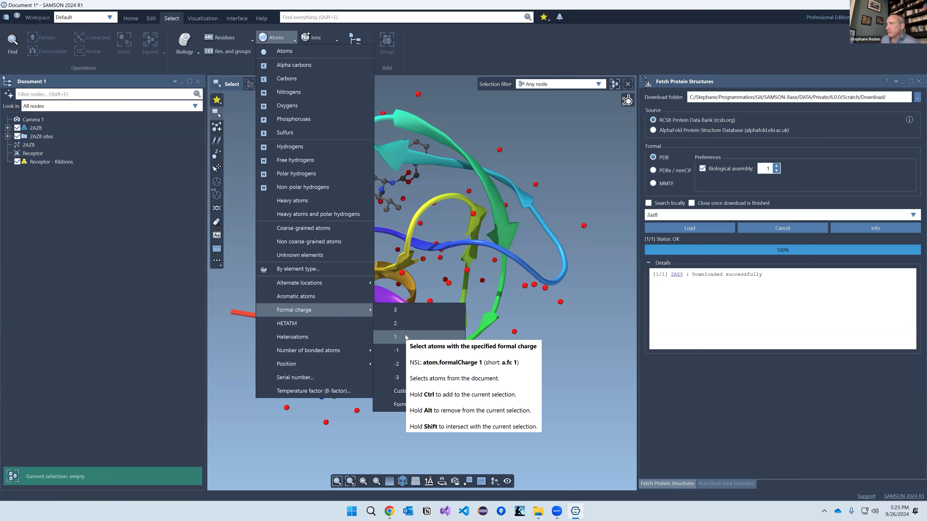
# Step: Dismiss the atom menus, open and close the selection string builder, and try an 'r.t TRP' filter
pyautogui.click(470, 107)
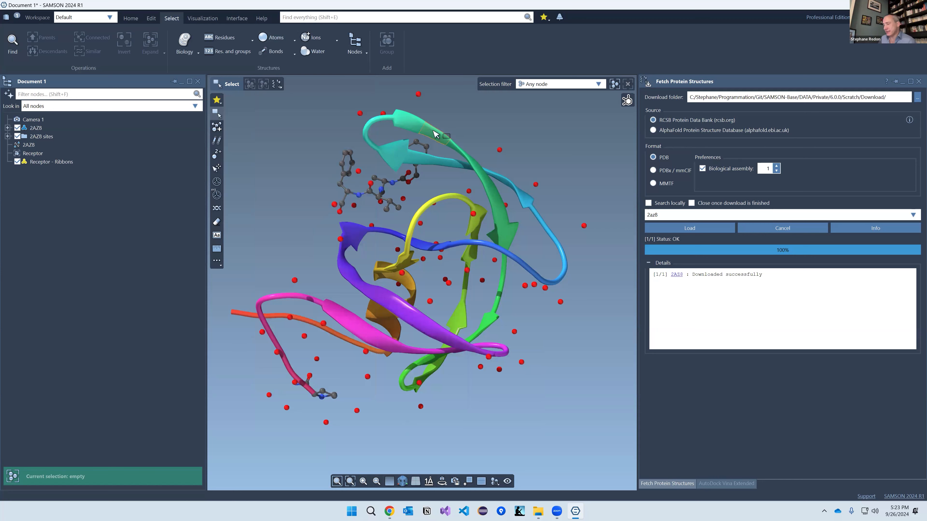
pyautogui.click(12, 44)
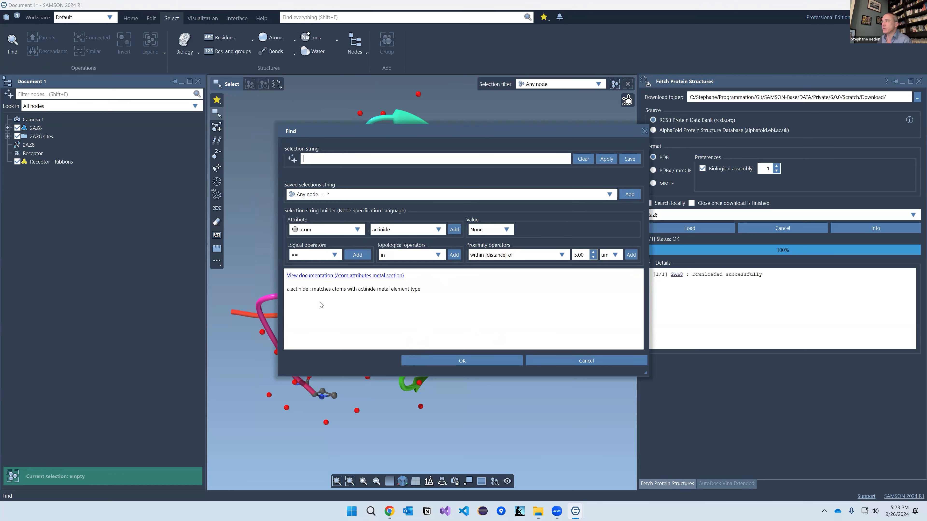
pyautogui.click(644, 131)
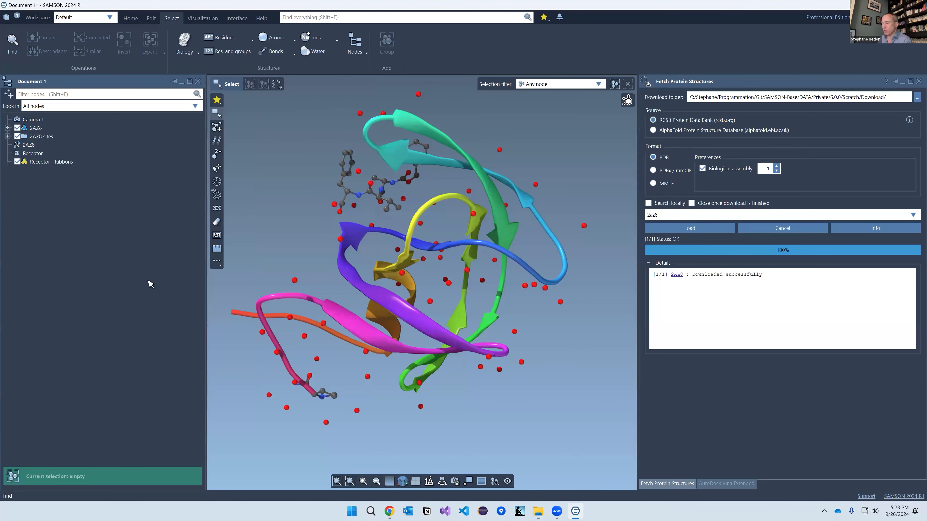
pyautogui.write('r.t')
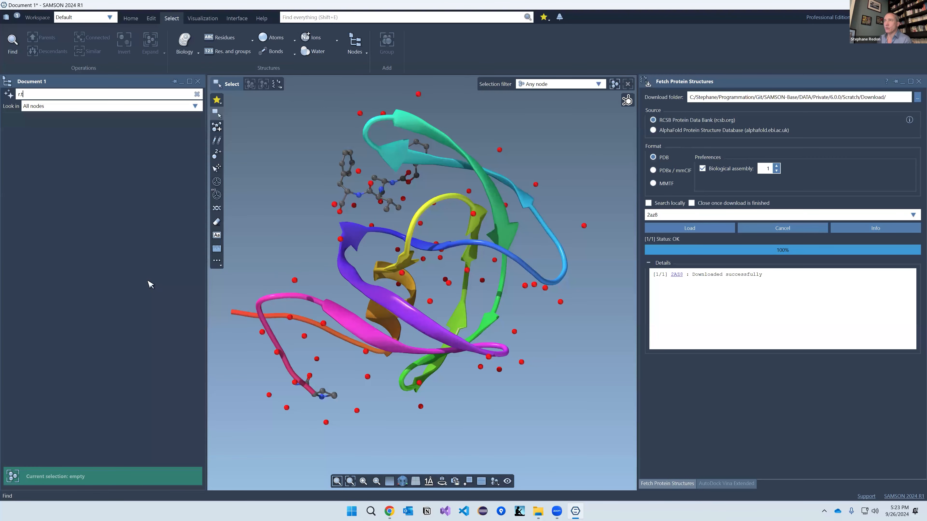
pyautogui.write(' TRP')
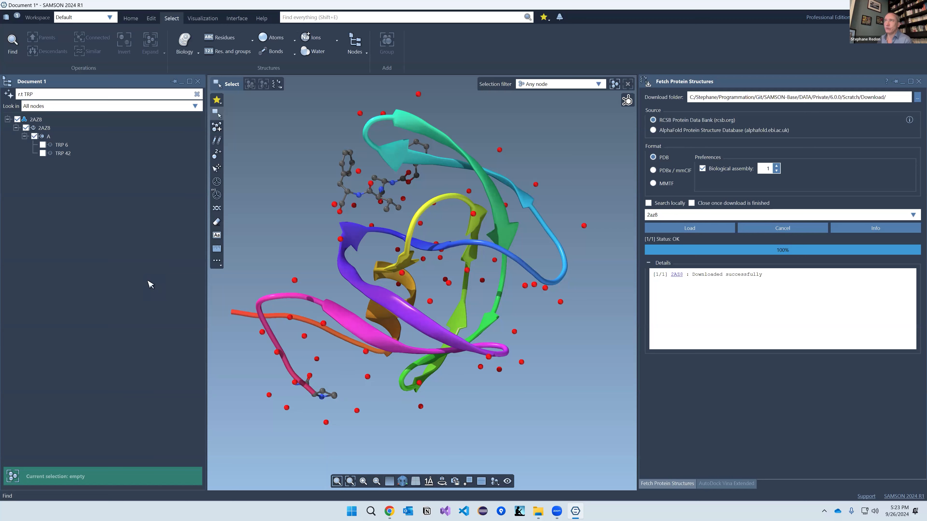
pyautogui.press('BackSpace')
pyautogui.press('BackSpace')
pyautogui.press('BackSpace')
pyautogui.press('BackSpace')
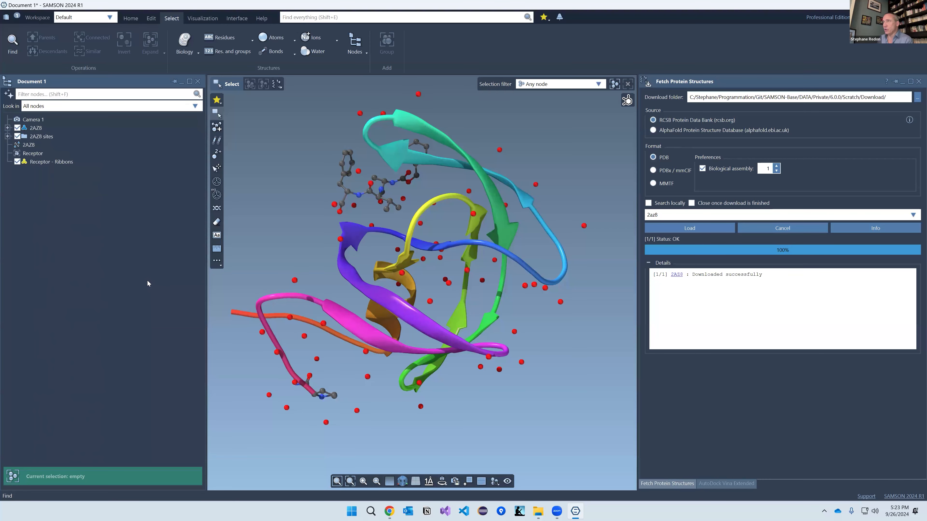
# Step: Select the 99 backbone ('n.t bb') then 86 side-chain ('n.t sc') nodes, and open the AI find prompt
pyautogui.write('n.t bb')
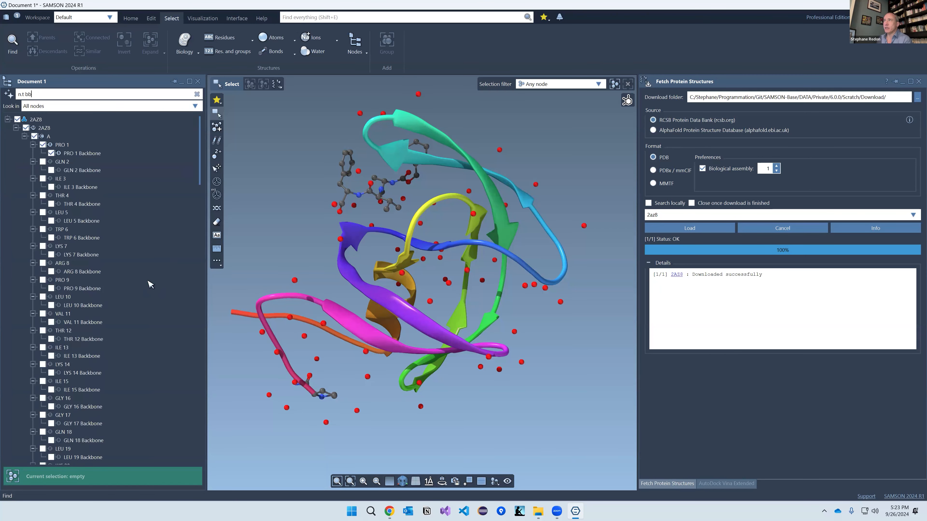
pyautogui.press('Return')
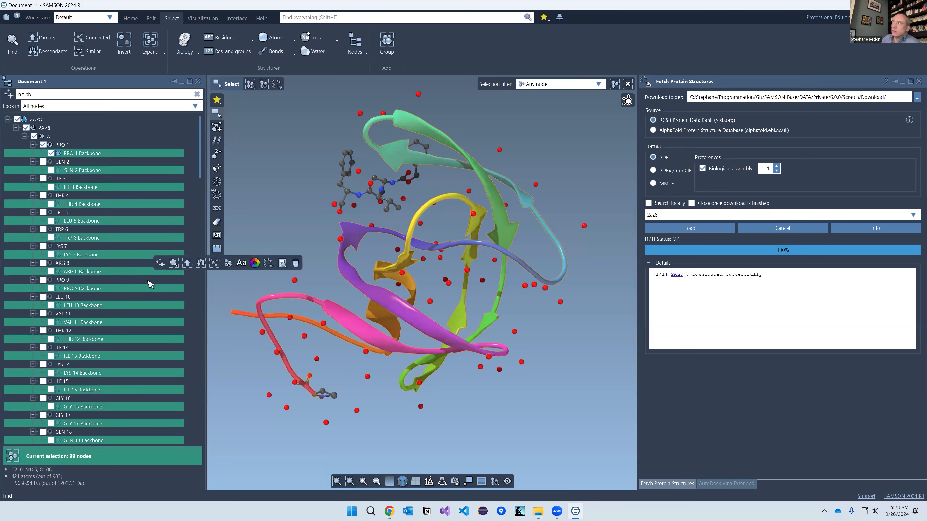
pyautogui.press('BackSpace')
pyautogui.press('BackSpace')
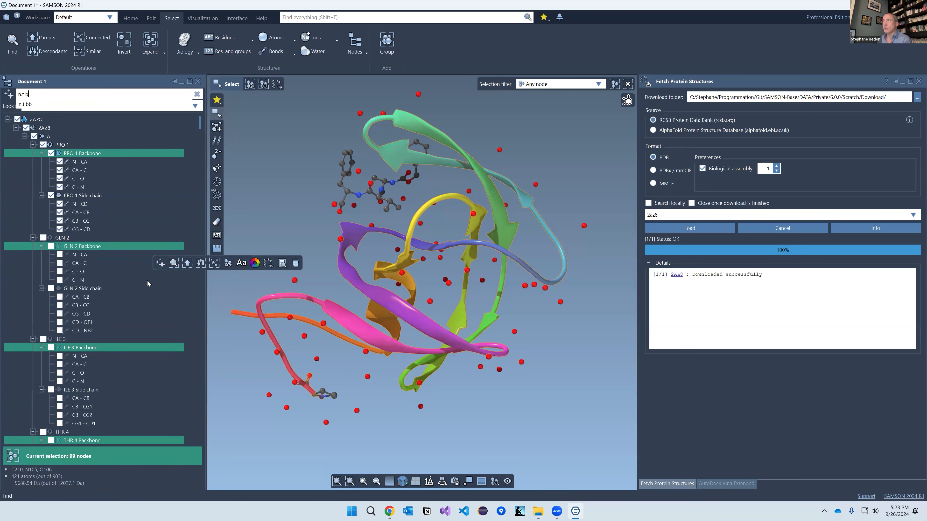
pyautogui.write('sc')
pyautogui.press('Return')
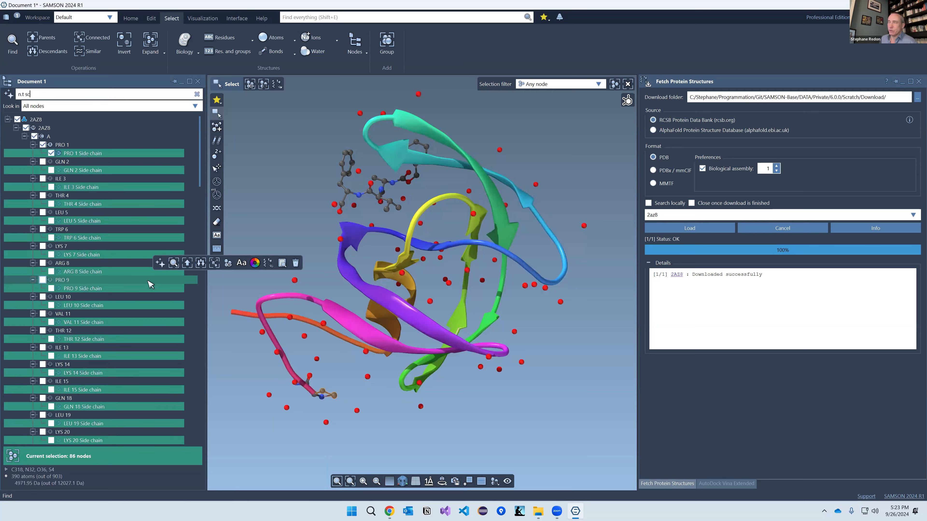
pyautogui.press('BackSpace')
pyautogui.press('BackSpace')
pyautogui.press('BackSpace')
pyautogui.press('BackSpace')
pyautogui.press('BackSpace')
pyautogui.press('BackSpace')
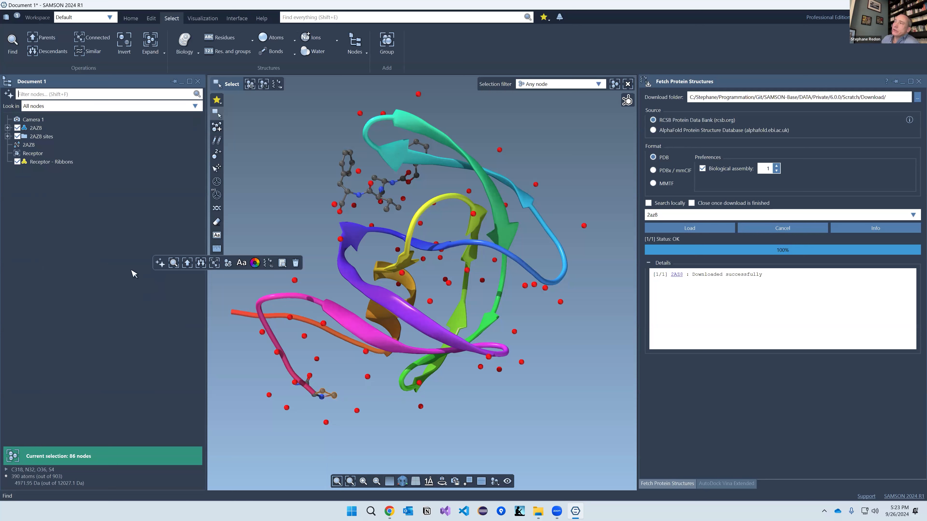
pyautogui.click(9, 95)
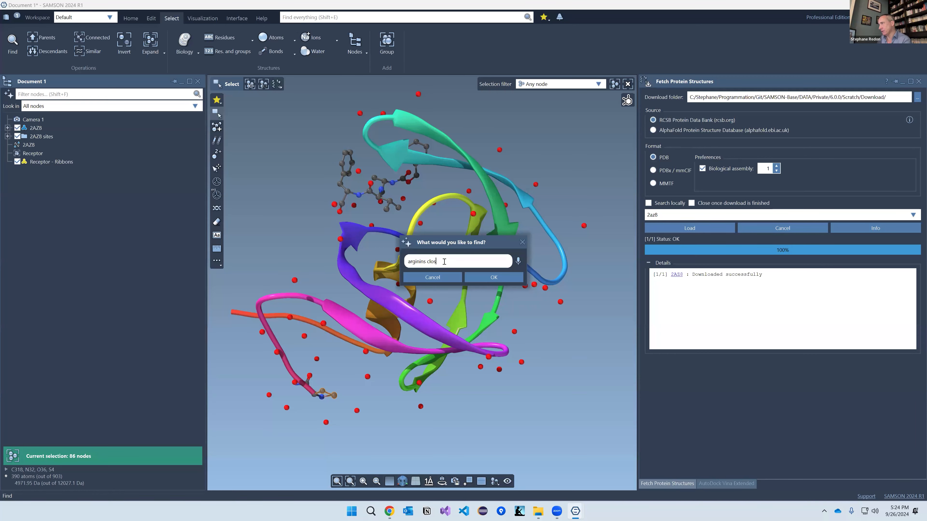
# Step: Submit 'arginines close to ligands', swap ARG for TRP in the query, and select TRP 42
pyautogui.write('s')
pyautogui.press('Return')
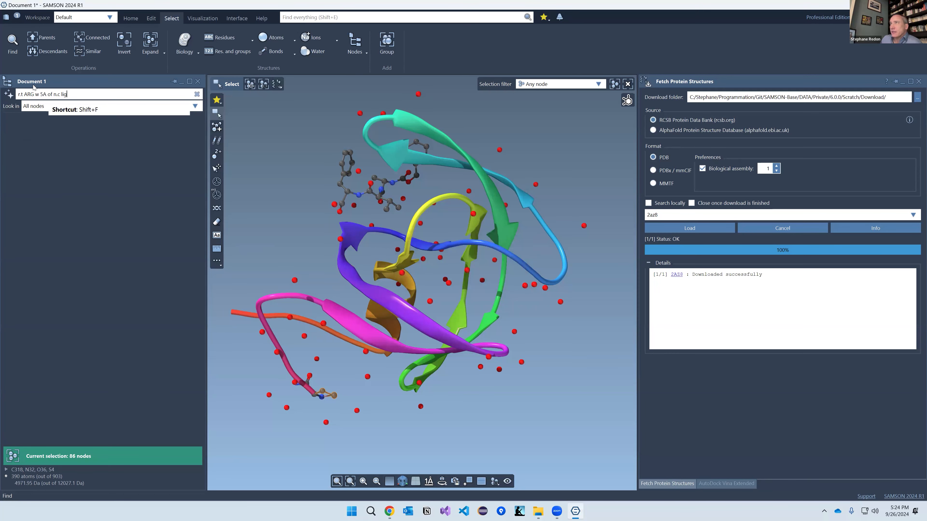
pyautogui.doubleClick(29, 93)
pyautogui.write('TP')
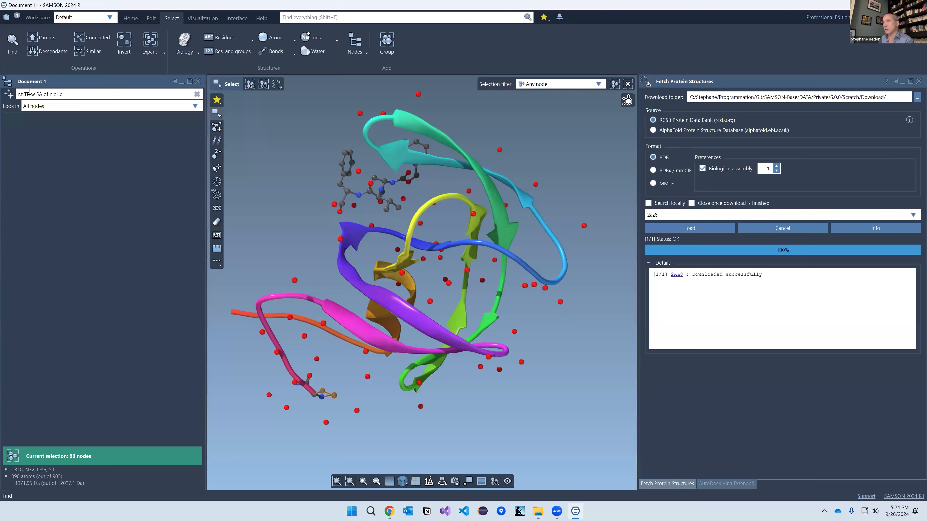
pyautogui.write('P ')
pyautogui.write('1')
pyautogui.click(63, 145)
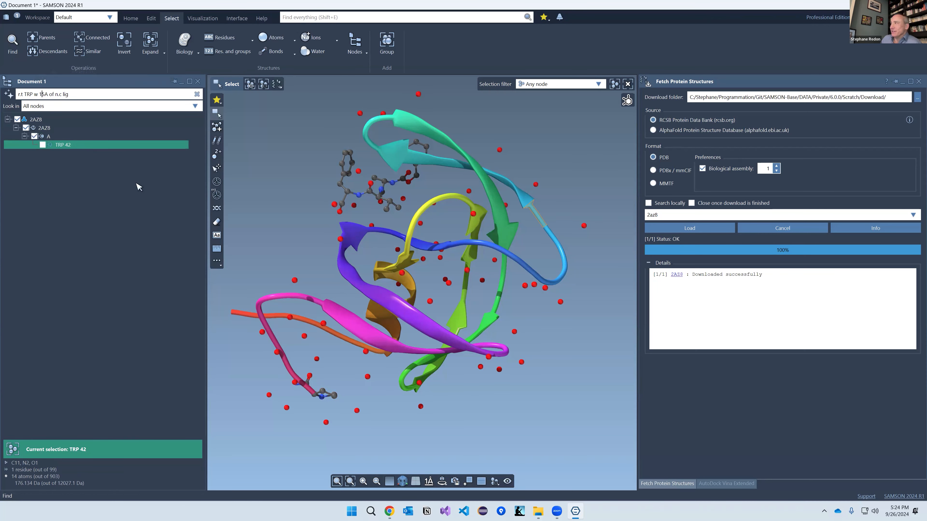
# Step: Rotate to inspect TRP 42, clear the query, and start a new node filter
pyautogui.moveTo(452, 292); pyautogui.dragTo(414, 311, button='right')
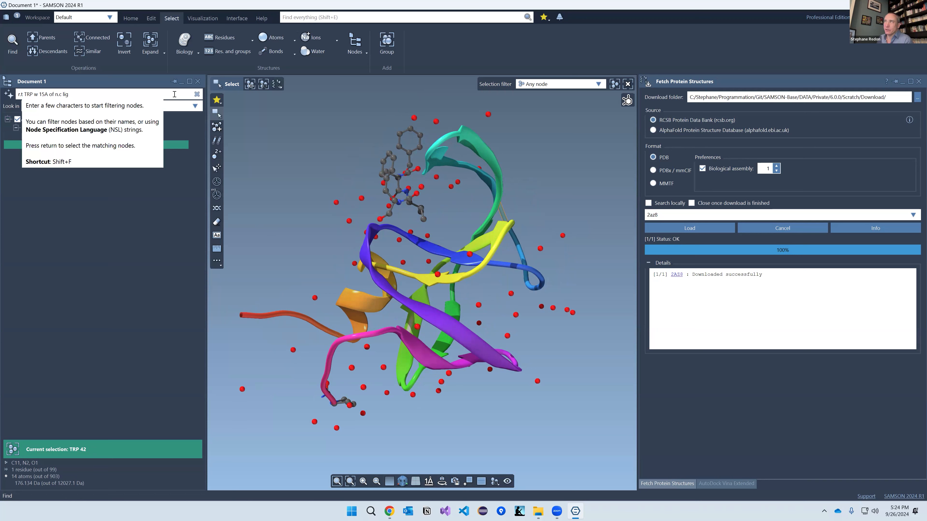
pyautogui.click(197, 95)
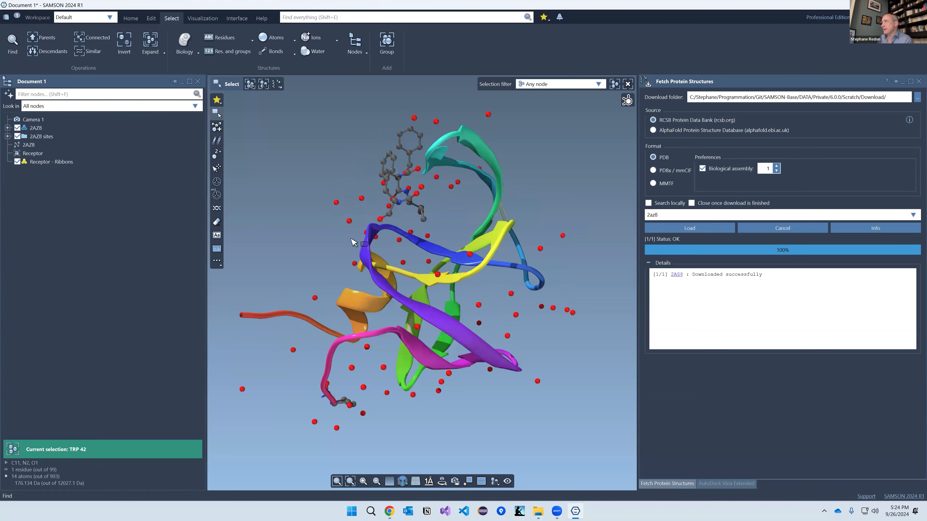
pyautogui.moveTo(327, 234); pyautogui.dragTo(256, 240, button='right')
pyautogui.click(67, 94)
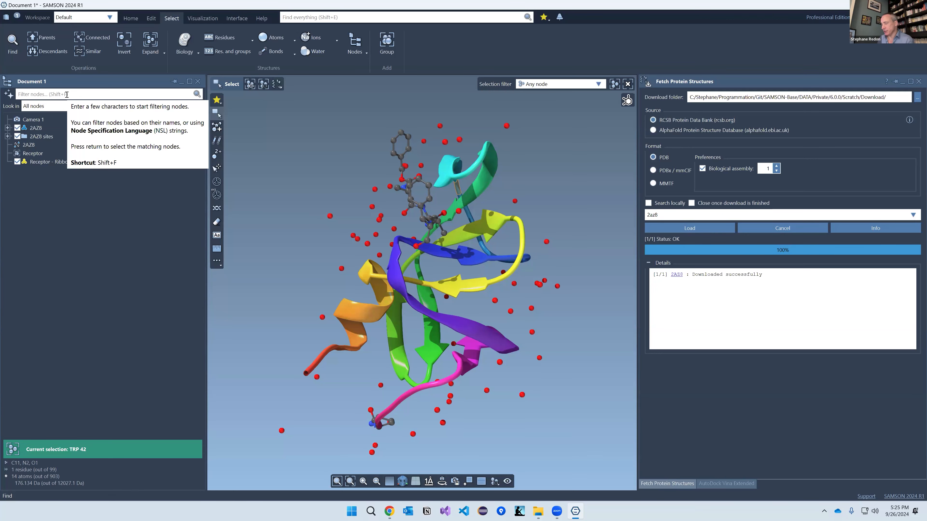
# Step: Select residues LYS 20 to ASP 30 using the filter 'r.id 2*10:3*10', then clear the filter and deselect all
pyautogui.write('r.id')
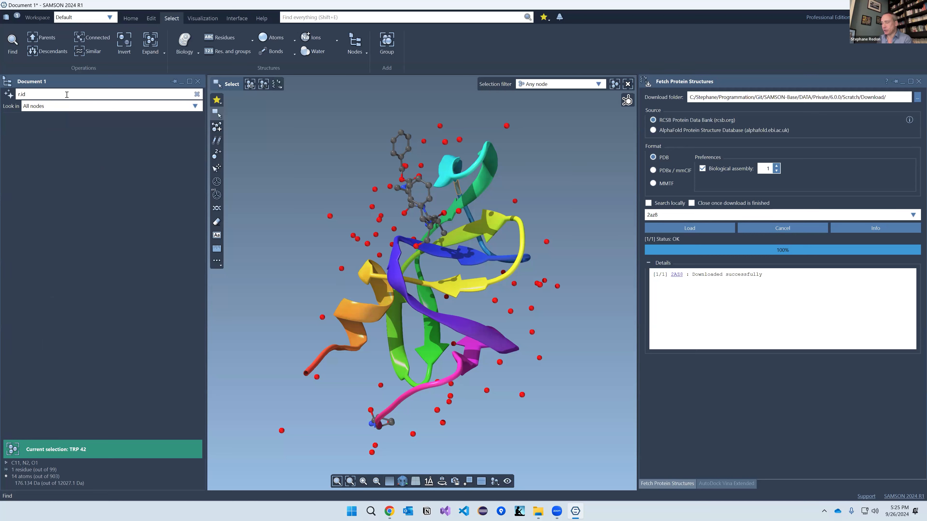
pyautogui.write(' 20')
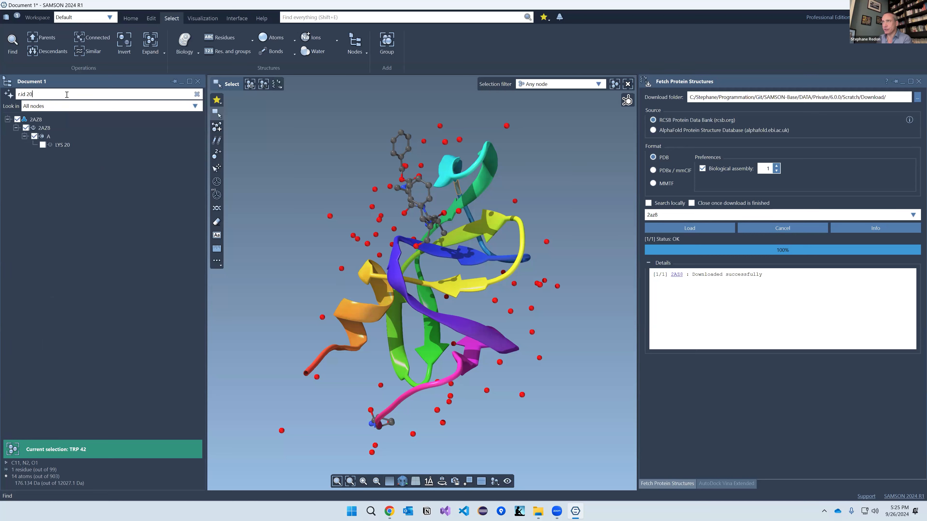
pyautogui.write(':30')
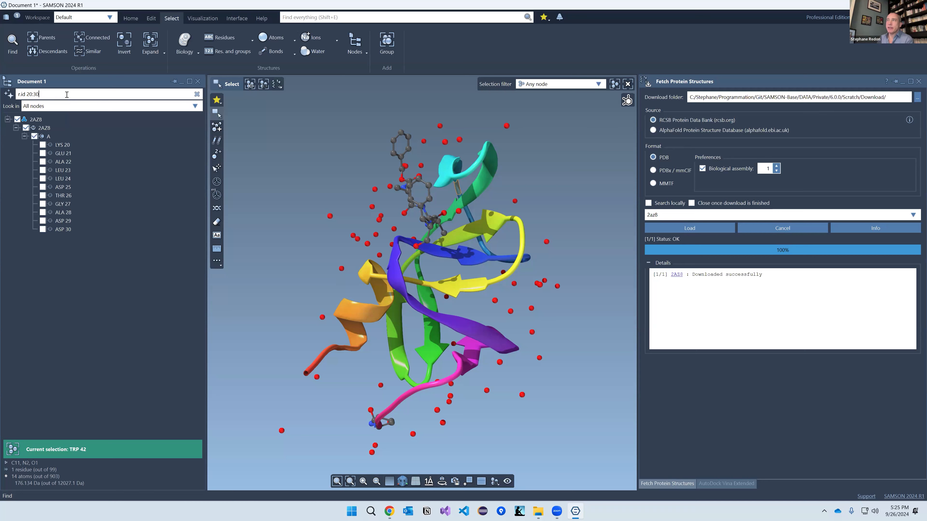
pyautogui.press('BackSpace')
pyautogui.press('BackSpace')
pyautogui.press('BackSpace')
pyautogui.press('BackSpace')
pyautogui.press('BackSpace')
pyautogui.write('2*10')
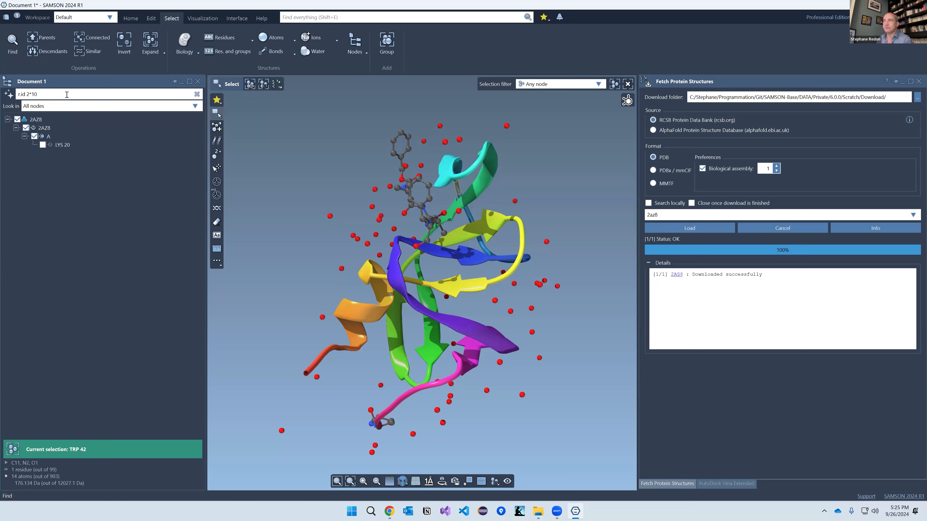
pyautogui.write(':')
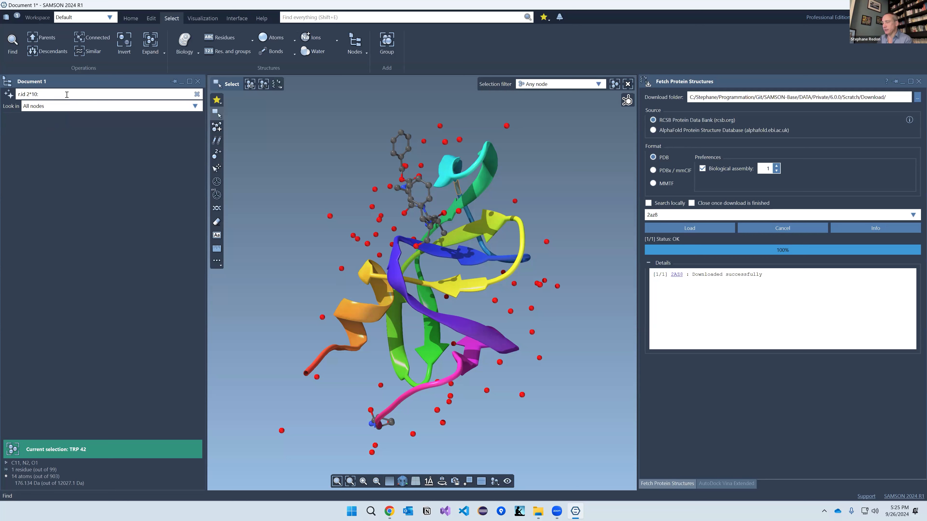
pyautogui.write('3*10')
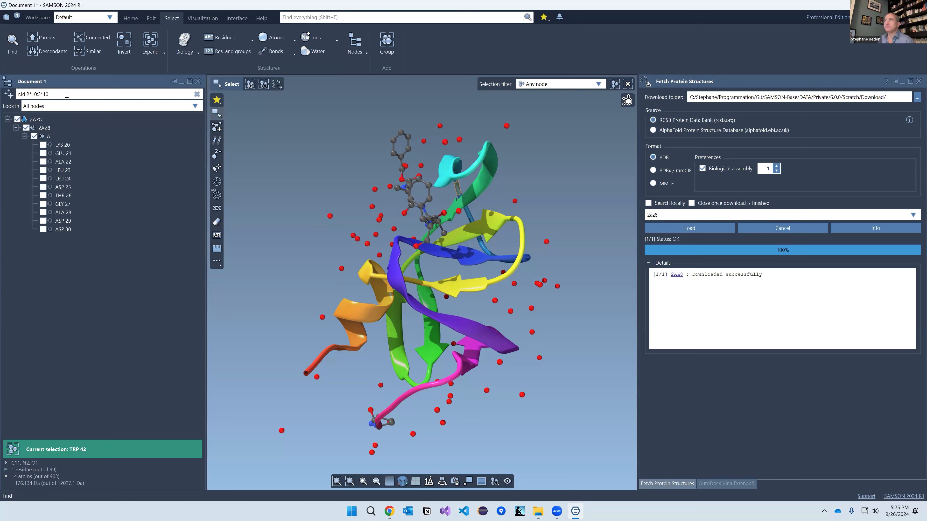
pyautogui.press('Return')
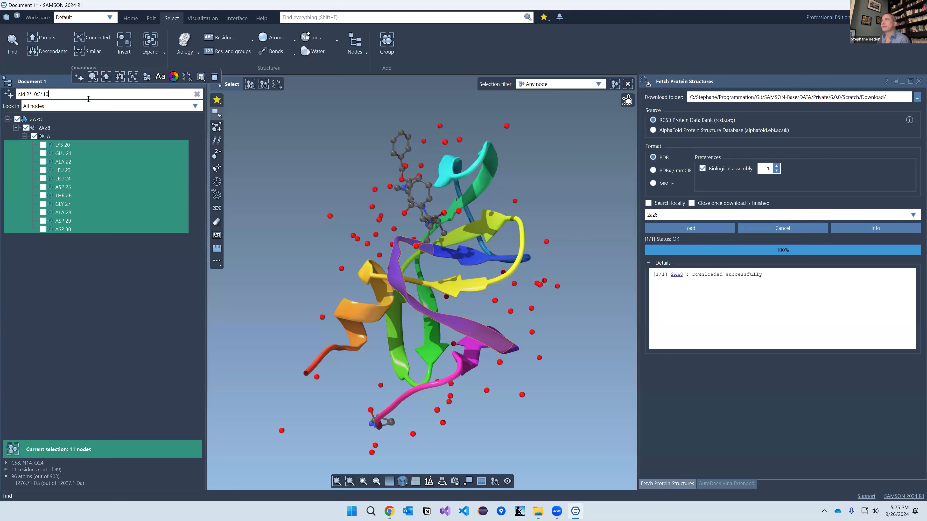
pyautogui.click(197, 94)
pyautogui.click(321, 252)
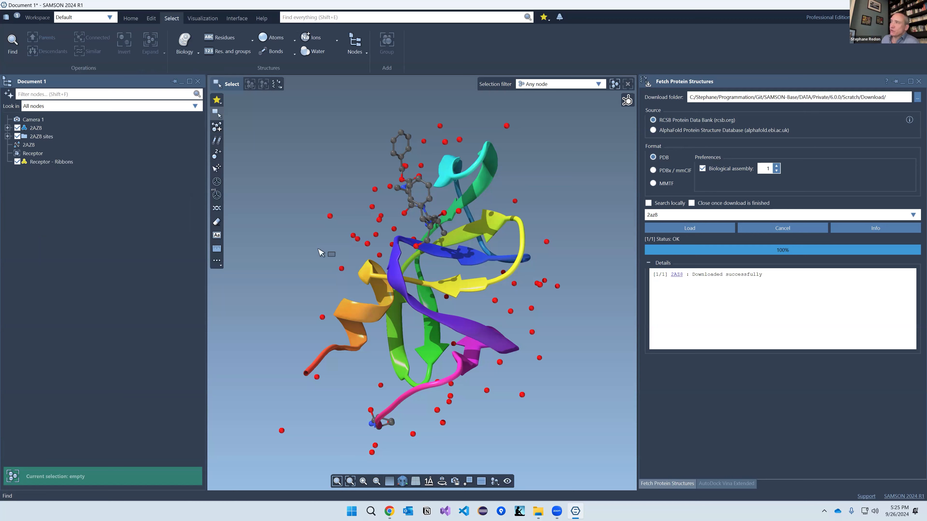
# Step: Show the 2AZ8 sequence in its own panel beneath the 3D viewport
pyautogui.moveTo(445, 302); pyautogui.dragTo(429, 299, button='middle')
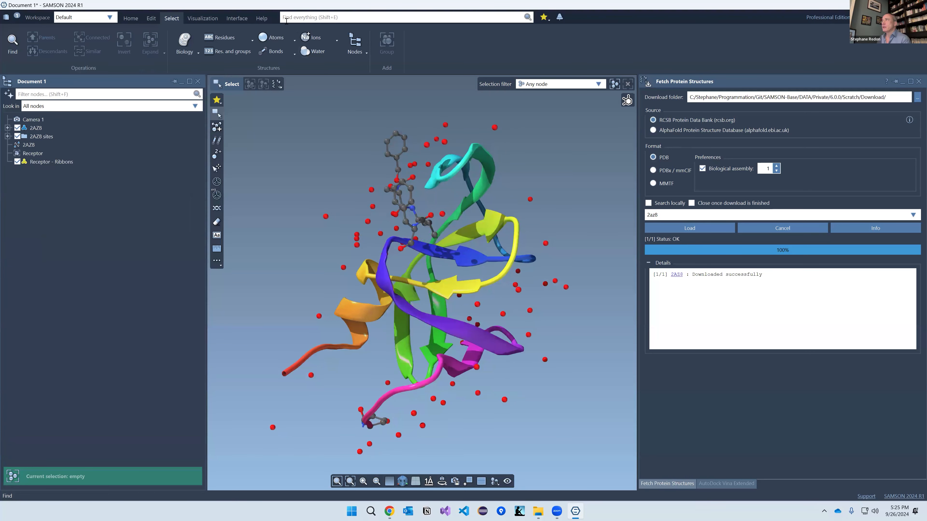
pyautogui.click(41, 130)
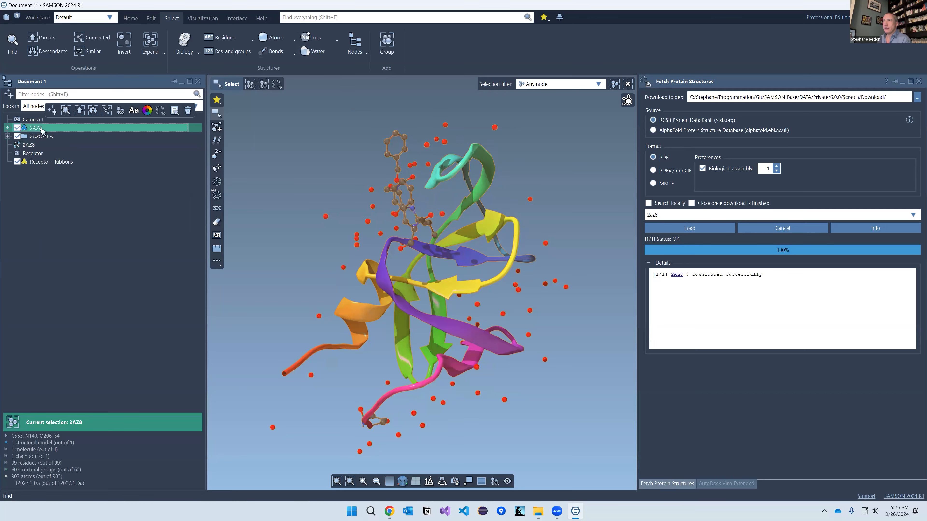
pyautogui.rightClick(41, 130)
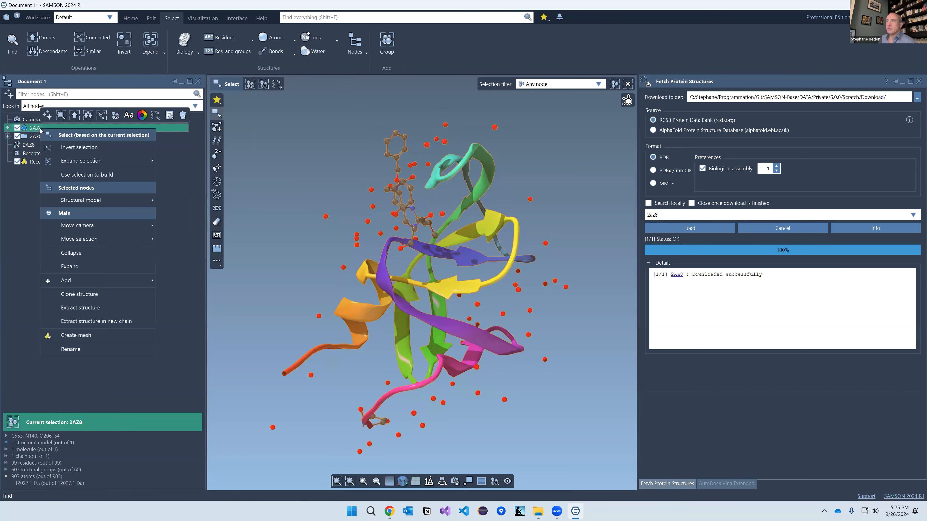
pyautogui.moveTo(103, 201)
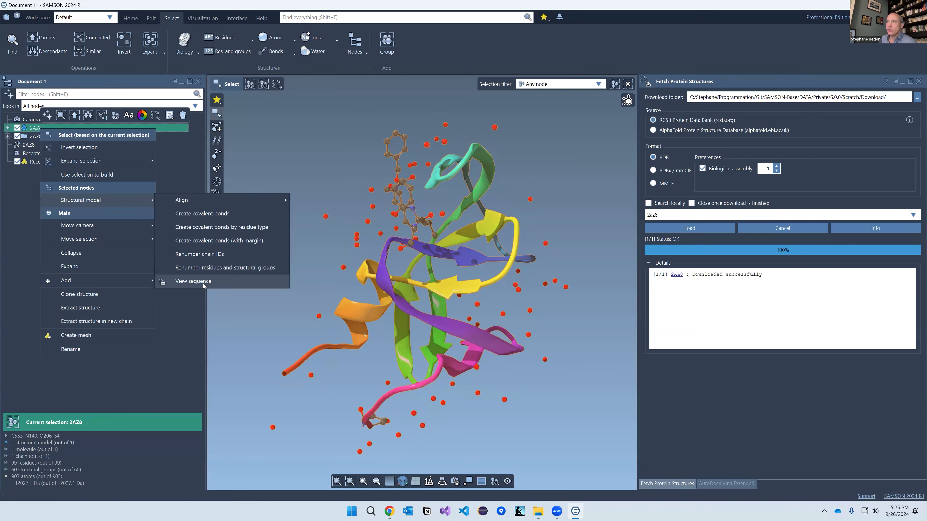
pyautogui.click(193, 282)
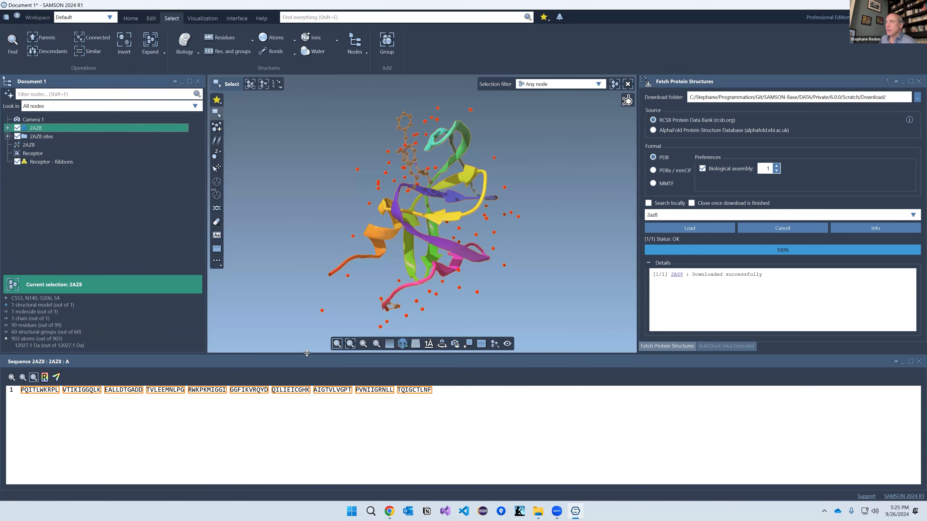
pyautogui.moveTo(308, 356); pyautogui.dragTo(307, 394)
# Step: Select residue runs in the sequence viewer, from EALLDTGADD and from RWKPKMIGGI to QILIEICGHK
pyautogui.click(120, 438)
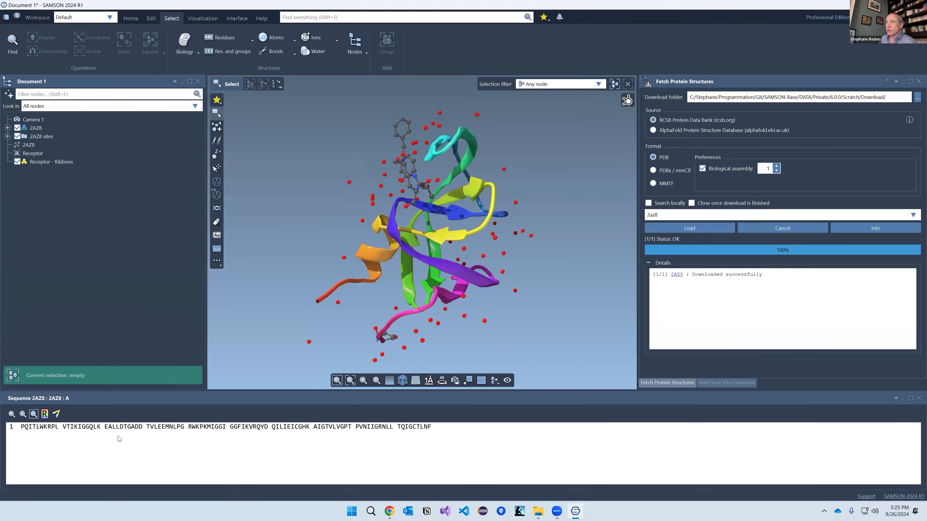
pyautogui.moveTo(103, 427); pyautogui.dragTo(282, 429)
pyautogui.click(180, 431)
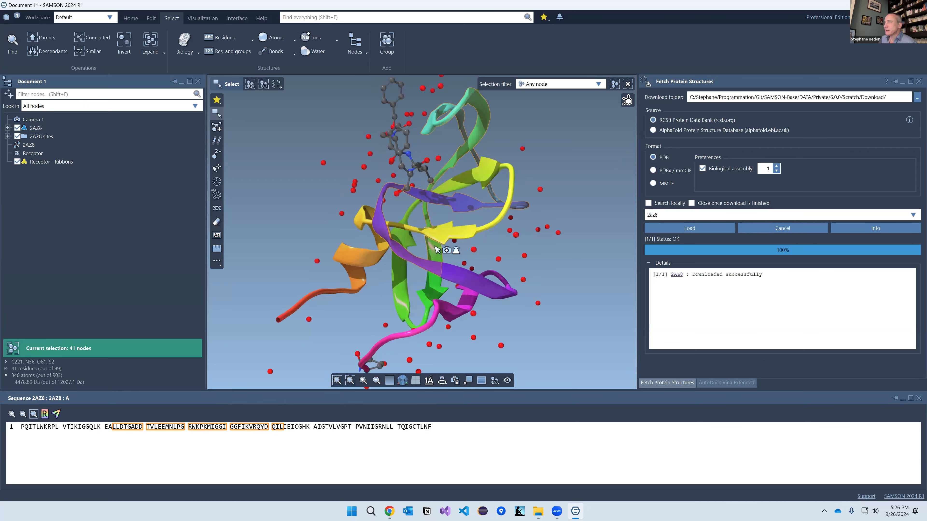
pyautogui.moveTo(189, 428); pyautogui.dragTo(309, 428)
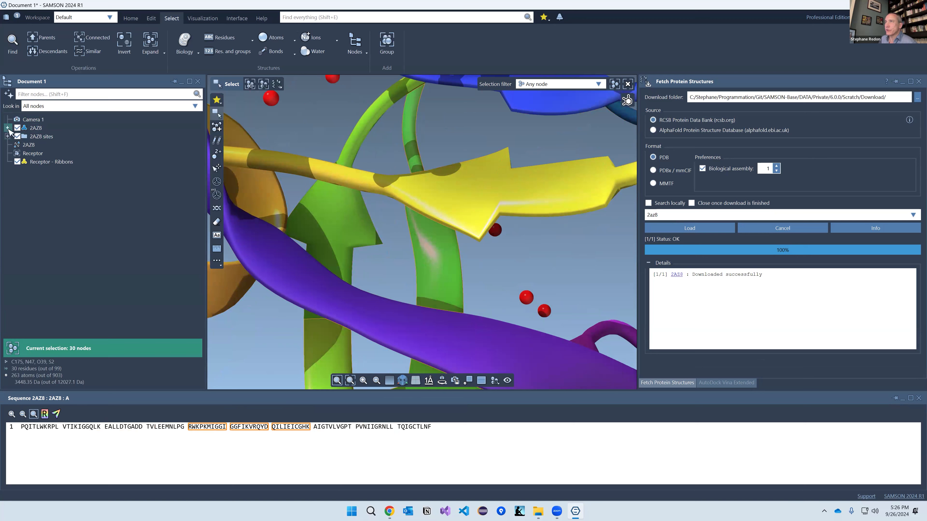
# Step: Expand 2AZ8 and chain A in the Document view to list its residues
pyautogui.click(7, 128)
pyautogui.click(24, 145)
pyautogui.click(24, 145)
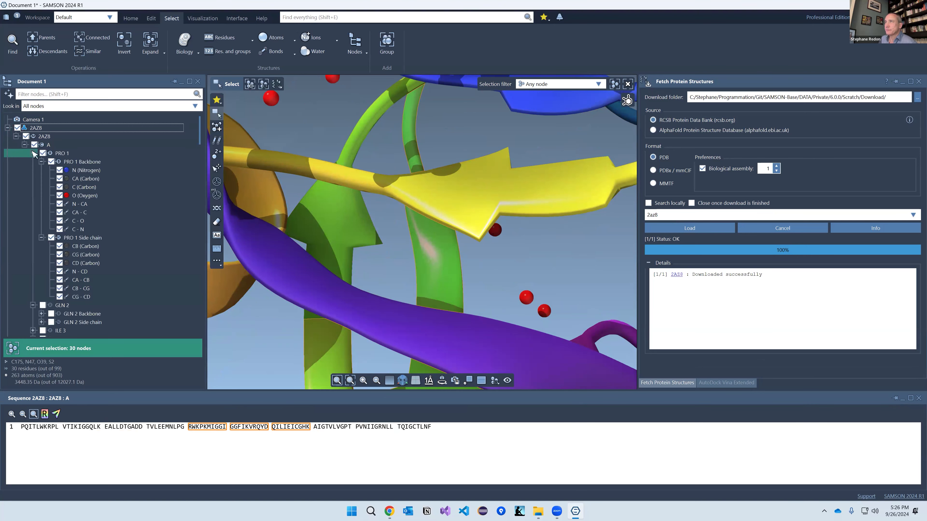
pyautogui.click(33, 153)
pyautogui.click(33, 162)
# Step: Select residue ranges LEU 5–LEU 23, 21–39 and TRP 6–THR 26 in the sequence, then clear the selection
pyautogui.moveTo(54, 428); pyautogui.dragTo(107, 463)
pyautogui.moveTo(107, 429); pyautogui.dragTo(182, 429)
pyautogui.moveTo(44, 429); pyautogui.dragTo(126, 430)
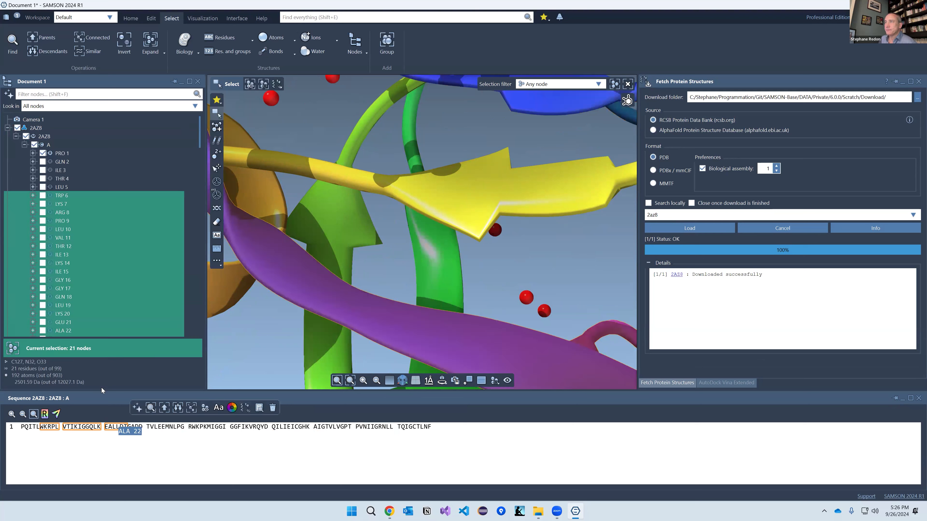
pyautogui.scroll(-5, 383, 259)
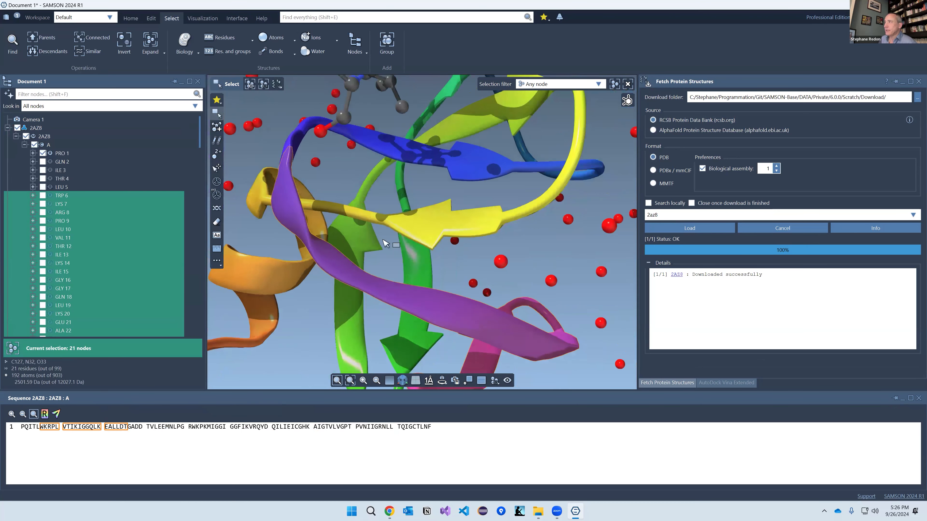
pyautogui.click(358, 202)
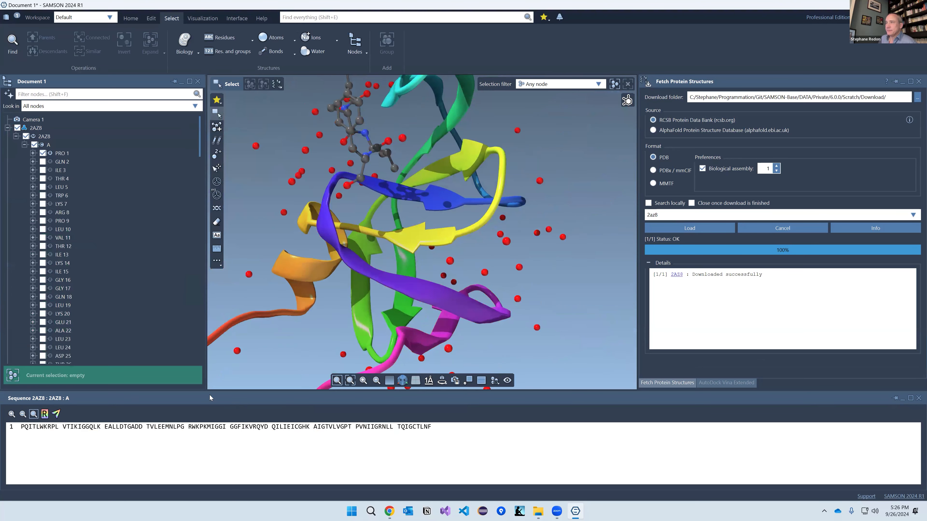
pyautogui.click(45, 414)
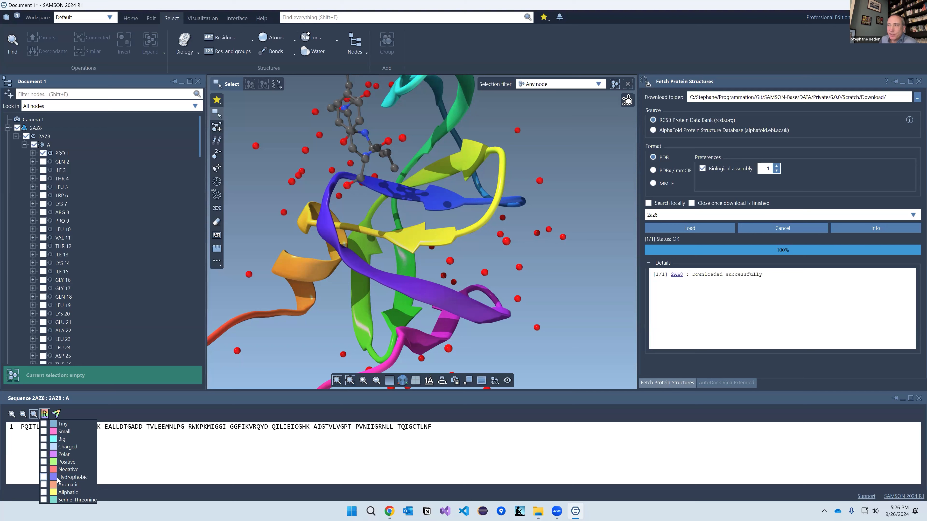
# Step: Highlight Hydrophobic and Small residues in the sequence and apply those colours to the 3D ribbons
pyautogui.click(43, 478)
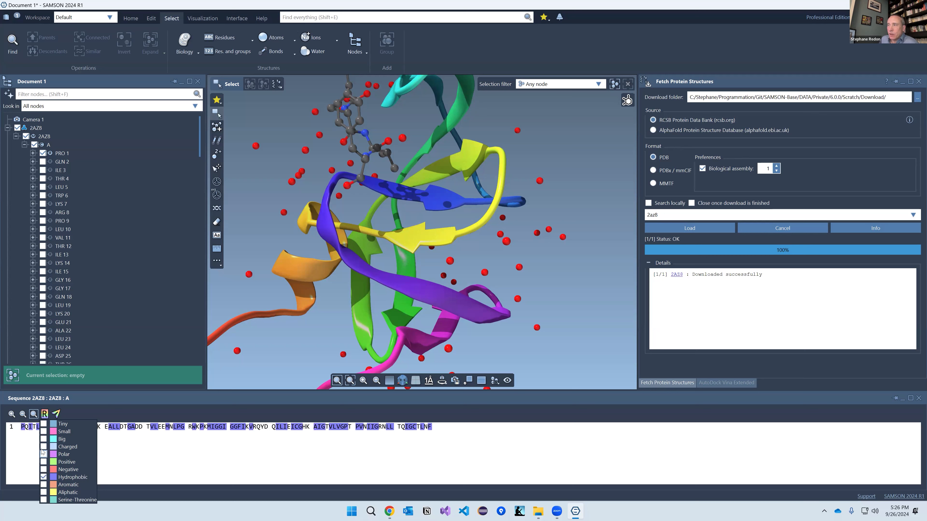
pyautogui.click(43, 432)
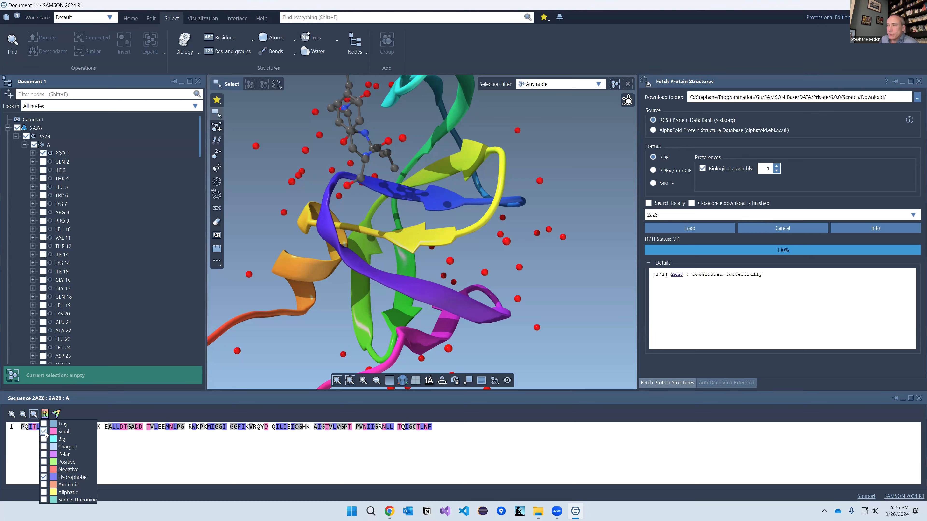
pyautogui.click(142, 452)
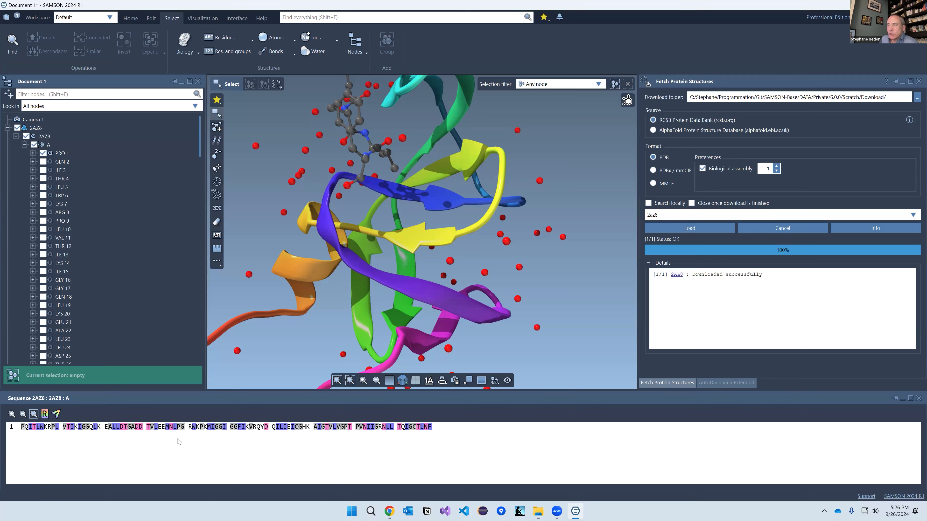
pyautogui.click(56, 415)
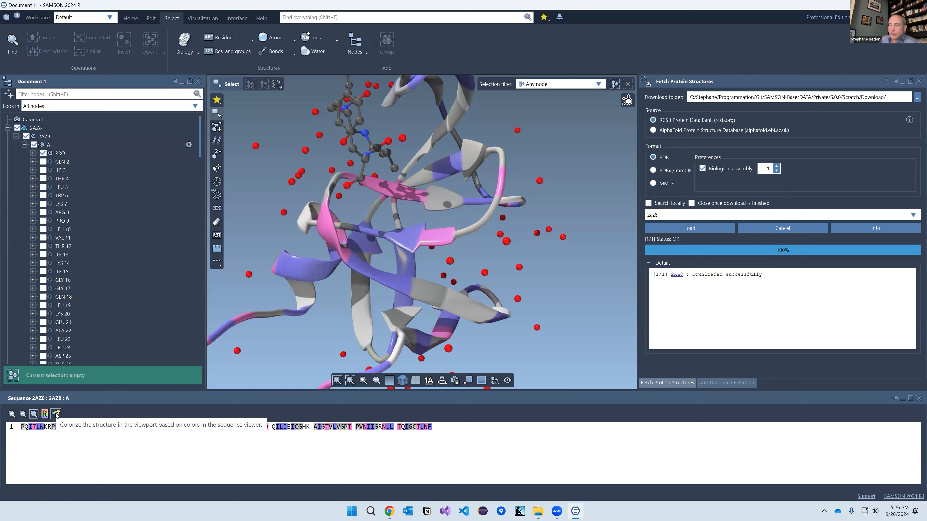
# Step: Rotate the molecule and select residues PHE 53 to the chain end plus TVLEEMNLPG and RWKPKMIGGI
pyautogui.scroll(-3, 408, 261)
pyautogui.moveTo(407, 261)
pyautogui.mouseDown(button='right')
pyautogui.moveTo(309, 262)
pyautogui.moveTo(359, 244)
pyautogui.moveTo(496, 241)
pyautogui.moveTo(333, 253)
pyautogui.moveTo(307, 307)
pyautogui.moveTo(392, 267)
pyautogui.mouseUp(button='right')
pyautogui.scroll(2, 392, 267)
pyautogui.scroll(-3, 395, 270)
pyautogui.moveTo(242, 430); pyautogui.dragTo(321, 434)
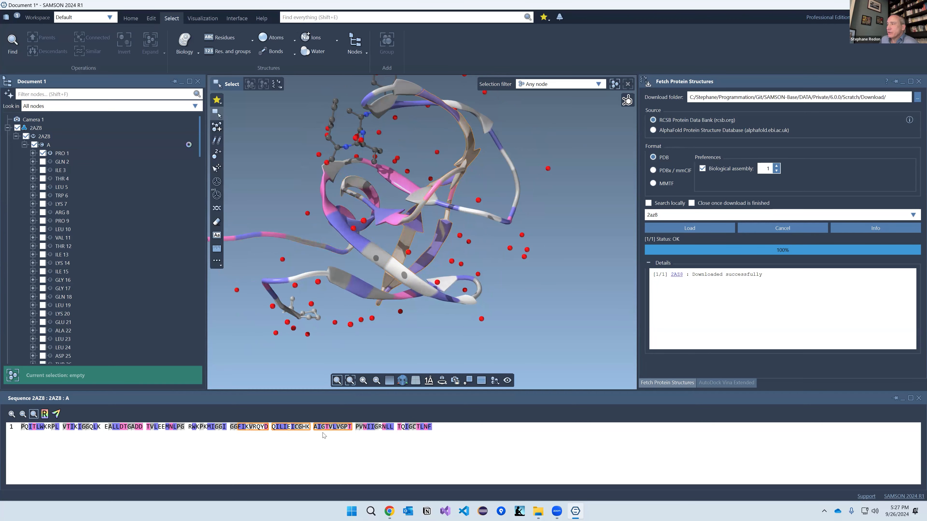
pyautogui.keyDown('ctrl'); pyautogui.moveTo(146, 430); pyautogui.dragTo(314, 431); pyautogui.keyUp('ctrl')
# Step: Select residues LYS 7–GLN 18, THR 26–MET 36, GLN 18 and ALA 22 in the Document view, then clear the selection
pyautogui.click(80, 204)
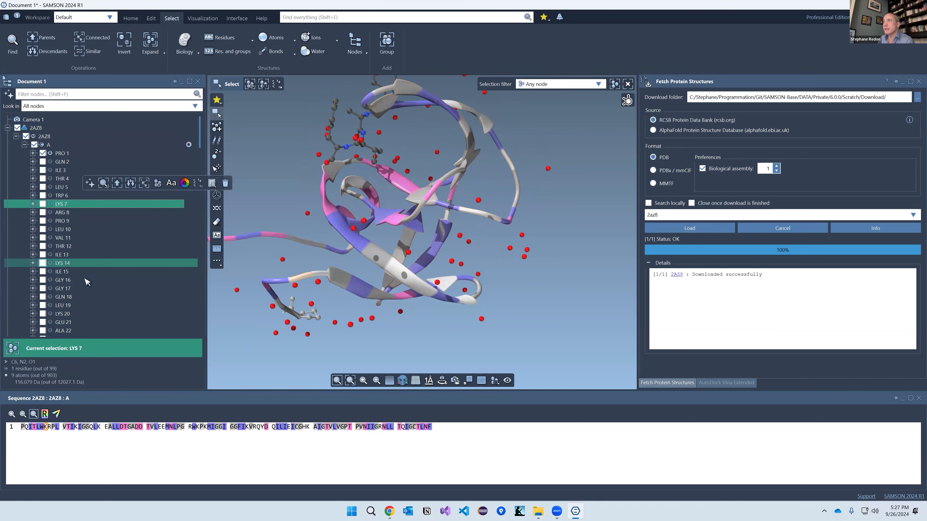
pyautogui.keyDown('shift'); pyautogui.click(82, 299); pyautogui.keyUp('shift')
pyautogui.scroll(-1, 84, 311)
pyautogui.scroll(-5, 85, 311)
pyautogui.click(80, 214)
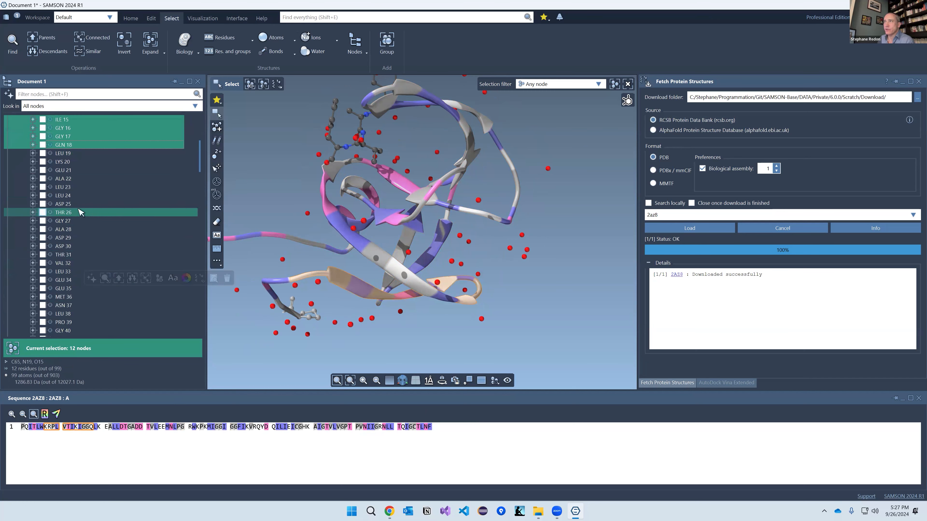
pyautogui.keyDown('shift'); pyautogui.click(86, 297); pyautogui.keyUp('shift')
pyautogui.keyDown('ctrl'); pyautogui.click(73, 179); pyautogui.keyUp('ctrl')
pyautogui.keyDown('ctrl'); pyautogui.click(75, 144); pyautogui.keyUp('ctrl')
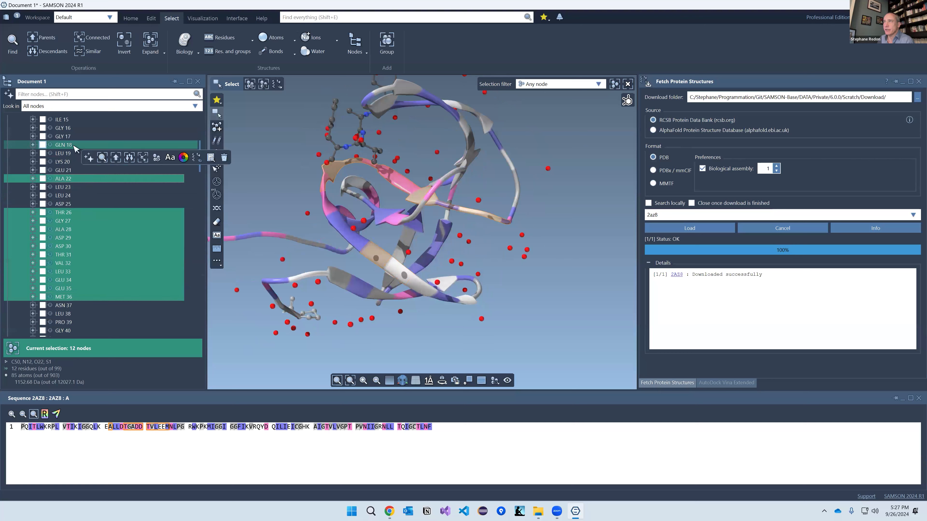
pyautogui.click(177, 453)
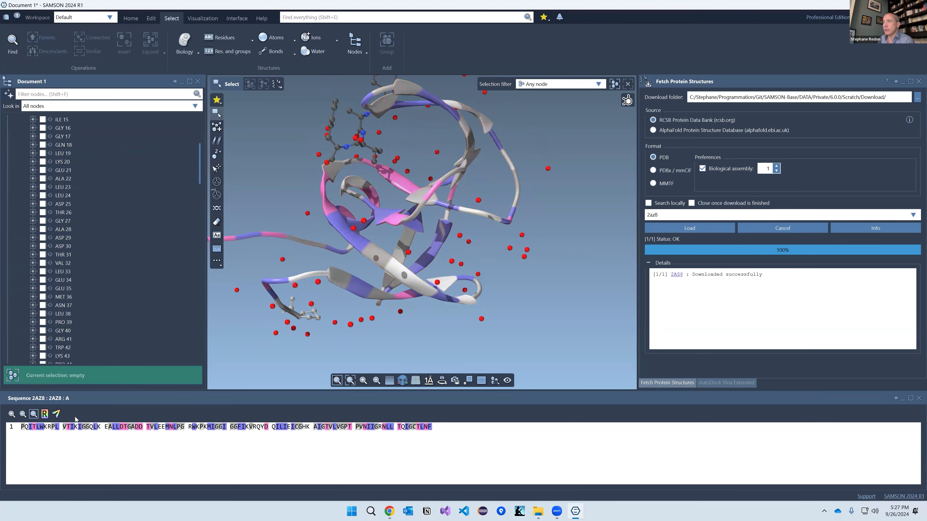
# Step: Uncheck Hydrophobic in the residue property list to remove the sequence colouring
pyautogui.click(46, 414)
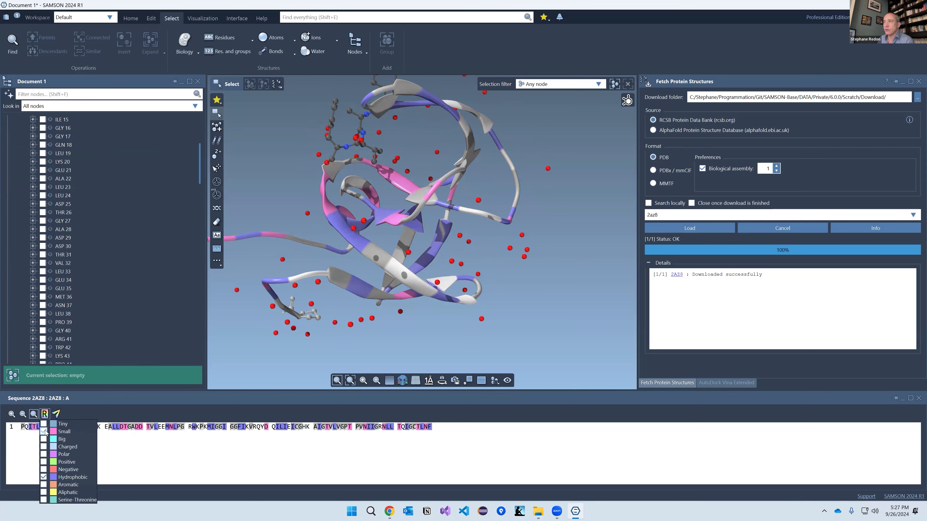
pyautogui.click(44, 477)
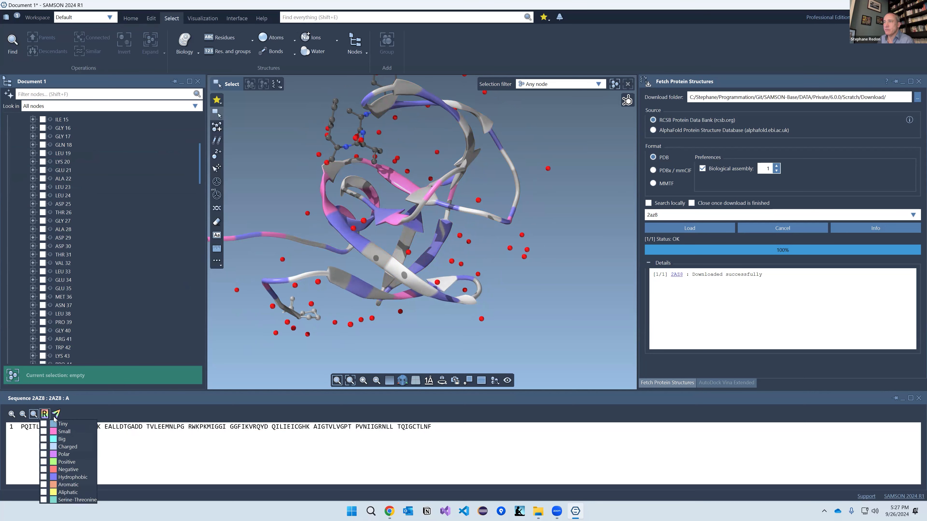
pyautogui.moveTo(365, 270); pyautogui.dragTo(346, 281, button='middle')
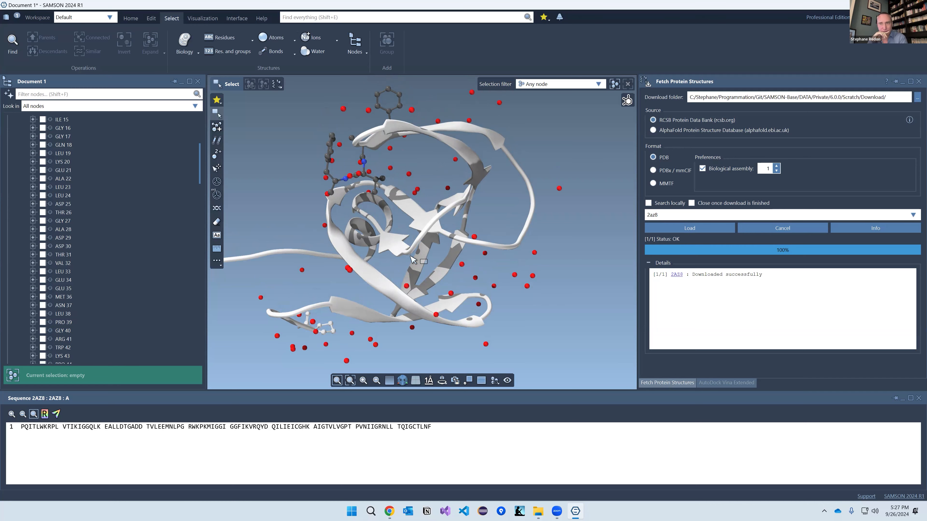
# Step: Close the 2AZ8 document at the save prompt and open 3-Visualization.sam as a new document
pyautogui.hotkey('ctrl', 'n')
pyautogui.click(467, 269)
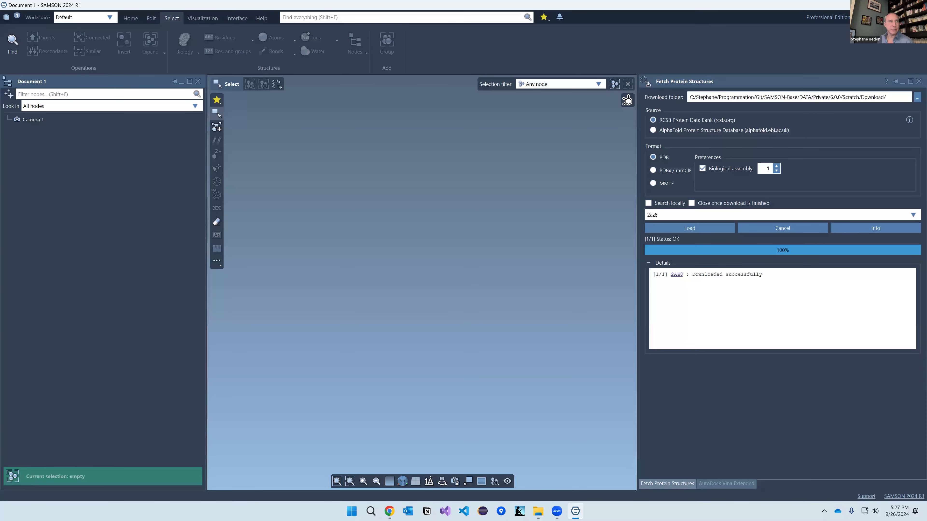
pyautogui.moveTo(483, 245); pyautogui.dragTo(486, 248)
pyautogui.click(486, 269)
pyautogui.click(483, 295)
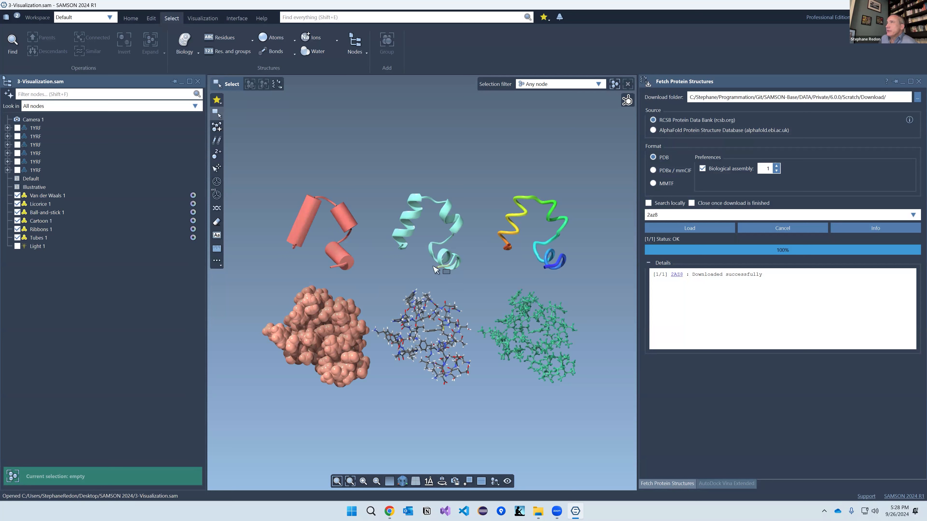
# Step: Switch the ribbon to the Visualization tab's commands
pyautogui.click(204, 18)
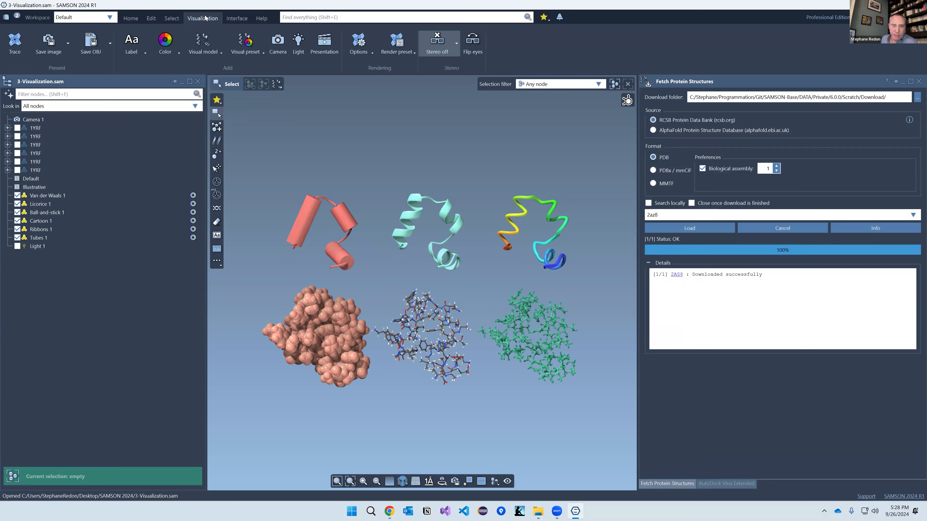
# Step: Turn on path-traced rendering and adjust the view of the six 1YRF models
pyautogui.click(14, 46)
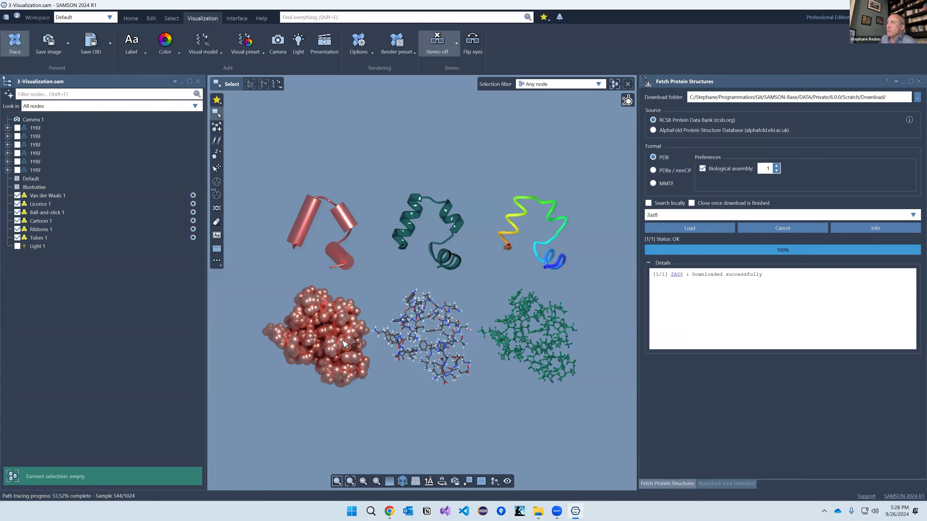
pyautogui.scroll(5, 326, 341)
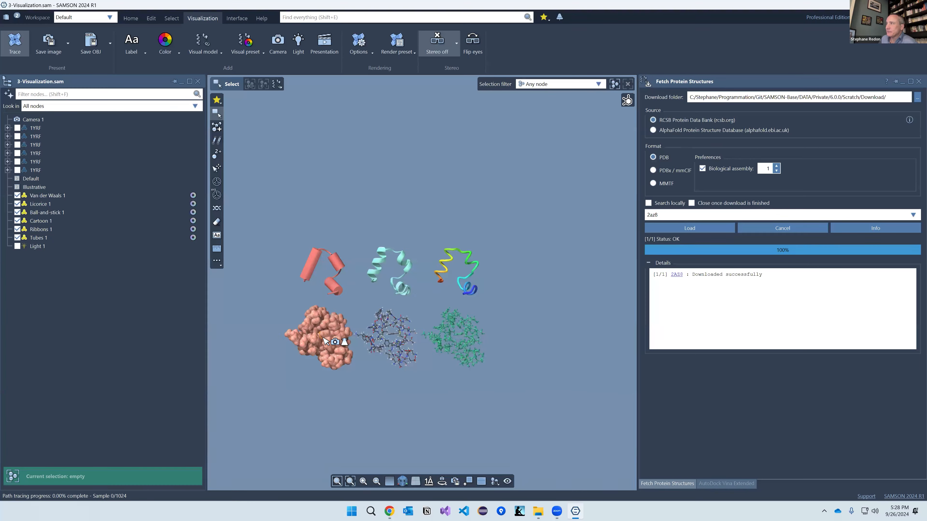
pyautogui.moveTo(360, 317)
pyautogui.mouseDown(button='right')
pyautogui.moveTo(474, 287)
pyautogui.moveTo(387, 311)
pyautogui.moveTo(444, 359)
pyautogui.mouseUp(button='right')
pyautogui.scroll(6, 471, 278)
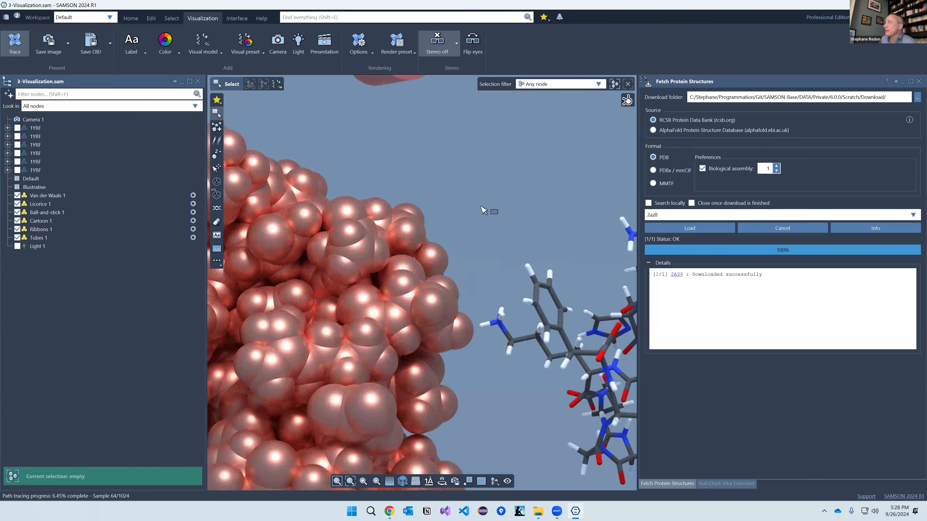
pyautogui.scroll(-5, 416, 305)
pyautogui.scroll(-2, 424, 263)
pyautogui.scroll(8, 472, 314)
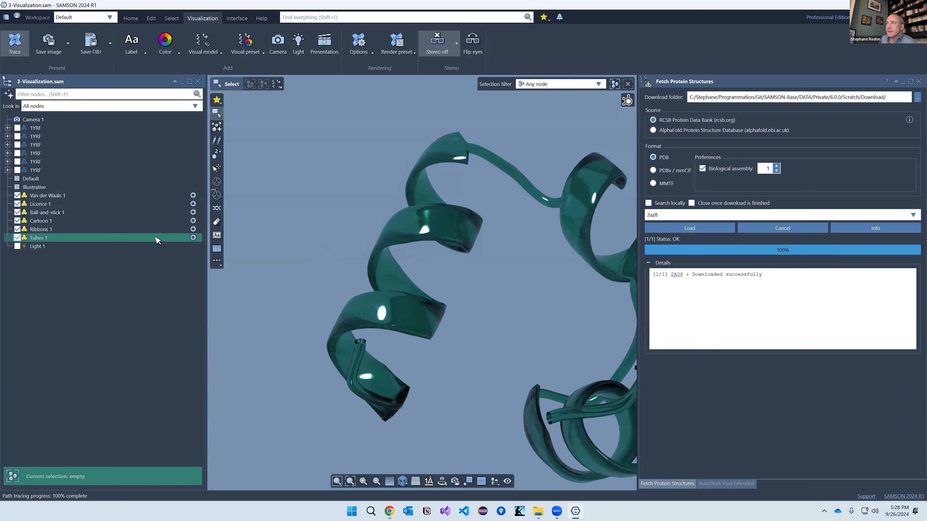
# Step: Select the Ribbons 1 model in the Document view, then pan and zoom in on it
pyautogui.click(152, 241)
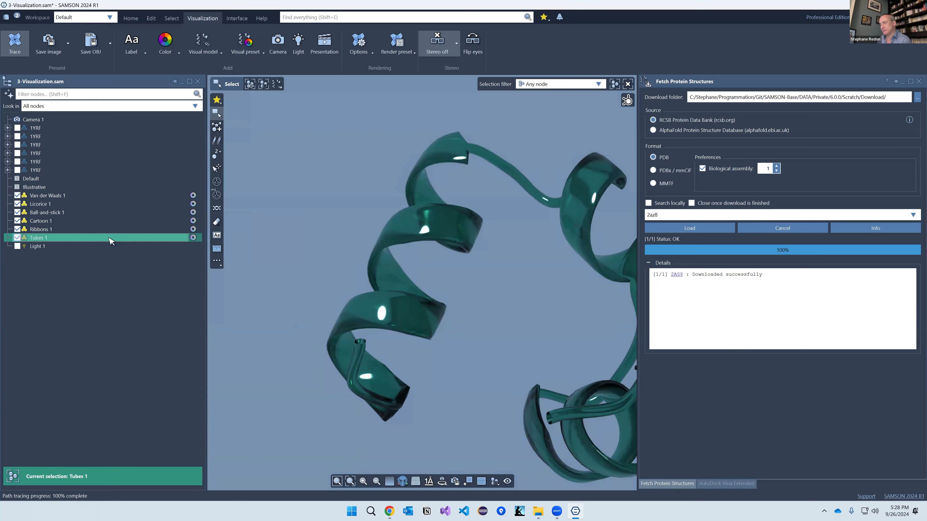
pyautogui.click(52, 213)
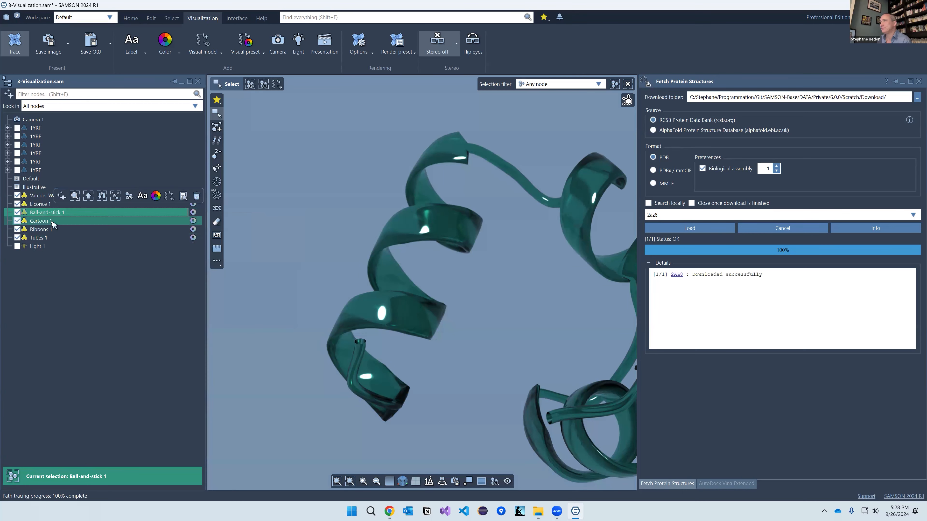
pyautogui.click(52, 221)
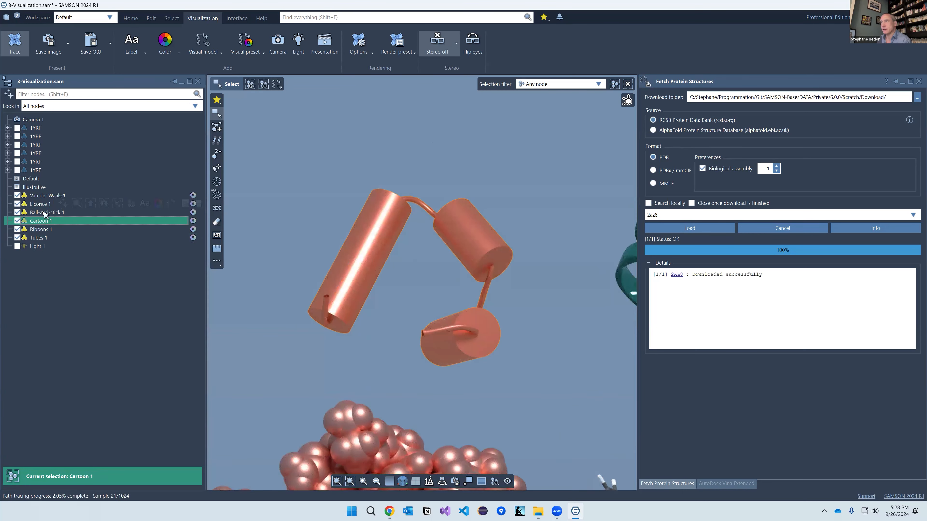
pyautogui.click(45, 212)
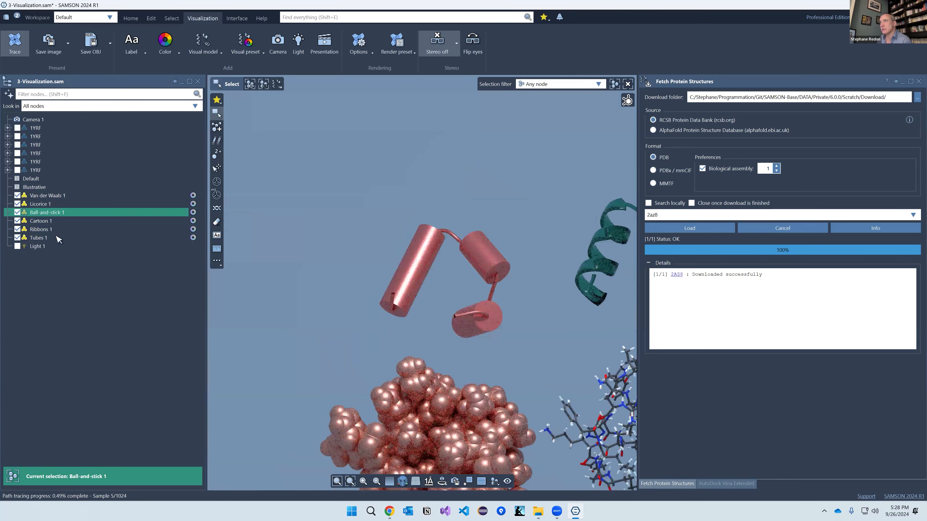
pyautogui.click(53, 223)
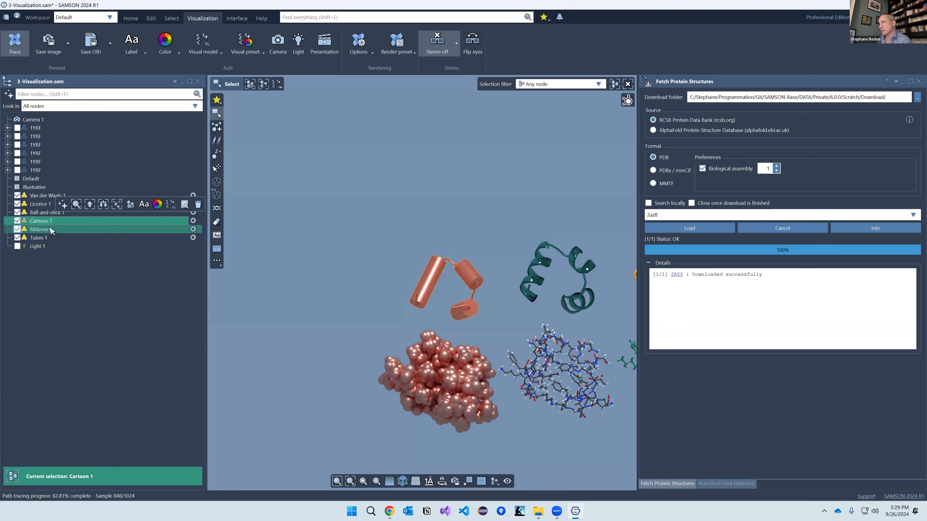
pyautogui.click(51, 229)
pyautogui.moveTo(517, 296)
pyautogui.mouseDown(button='middle')
pyautogui.moveTo(455, 308)
pyautogui.moveTo(447, 282)
pyautogui.mouseUp(button='middle')
pyautogui.scroll(10, 450, 284)
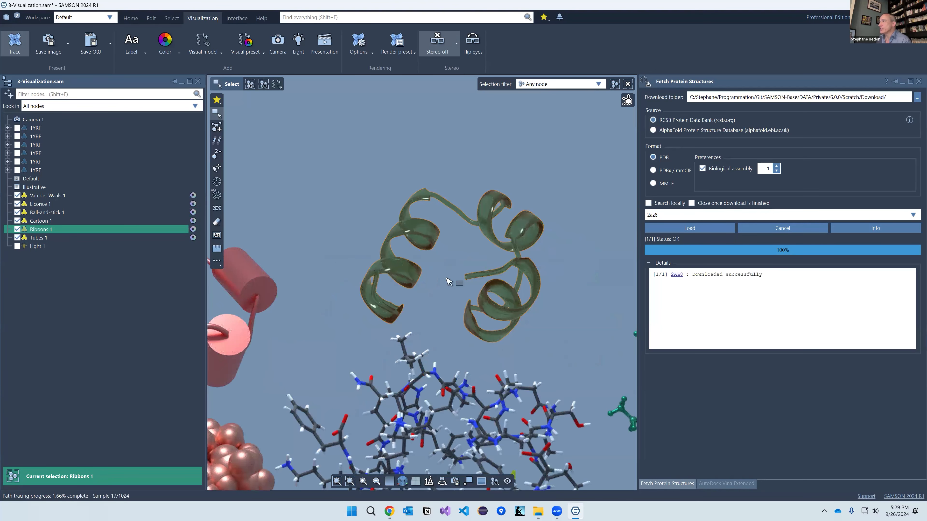
pyautogui.click(72, 230)
pyautogui.click(74, 230)
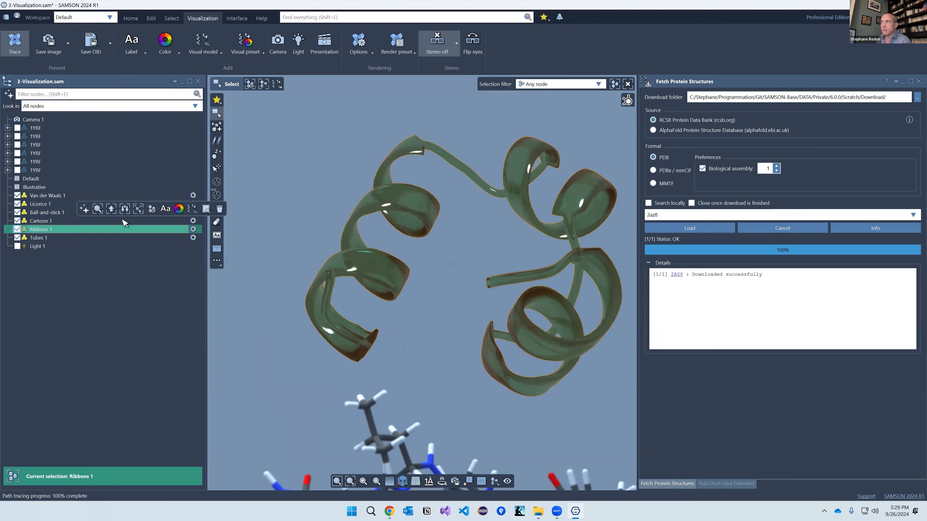
# Step: Set the Ribbons 1 material colour to magenta in the Inspector
pyautogui.click(206, 210)
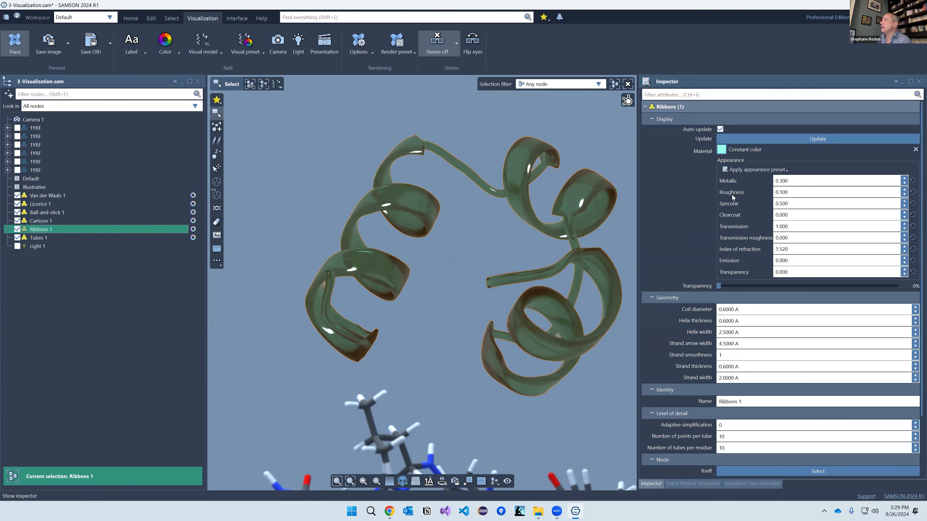
pyautogui.click(722, 150)
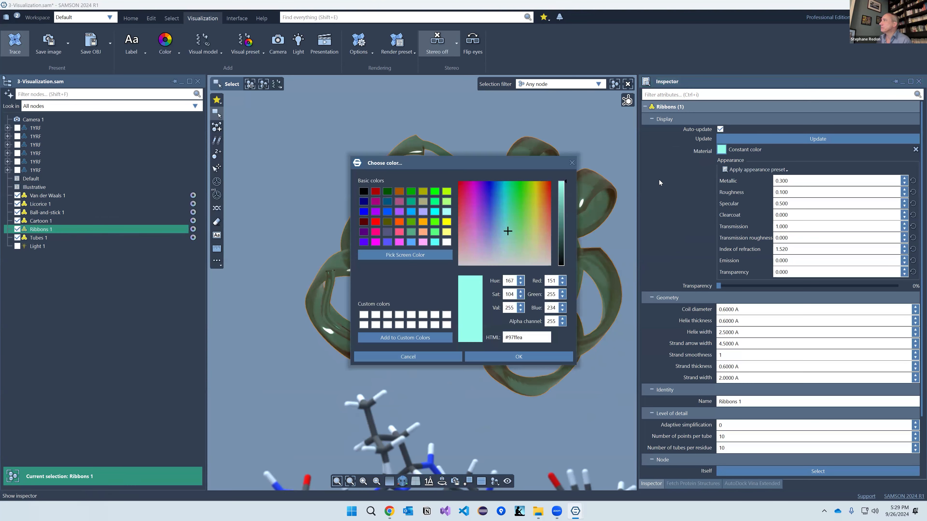
pyautogui.moveTo(487, 214); pyautogui.dragTo(475, 209)
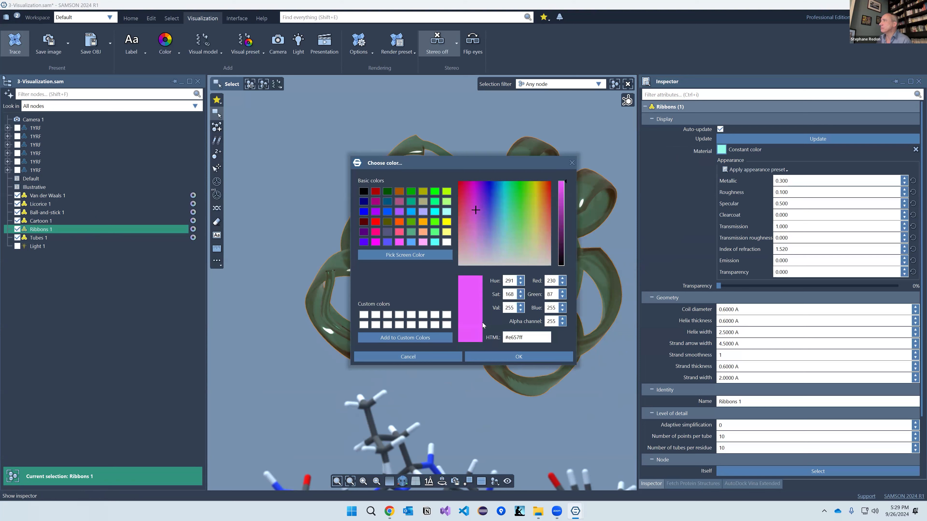
pyautogui.click(492, 357)
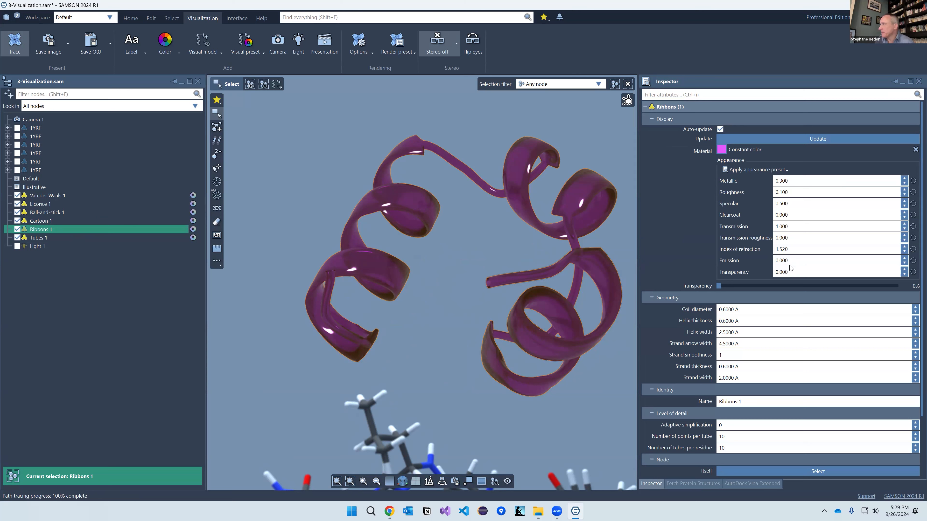
# Step: Apply the Carbon Steel metallic appearance preset to Ribbons 1
pyautogui.click(769, 171)
pyautogui.moveTo(764, 181)
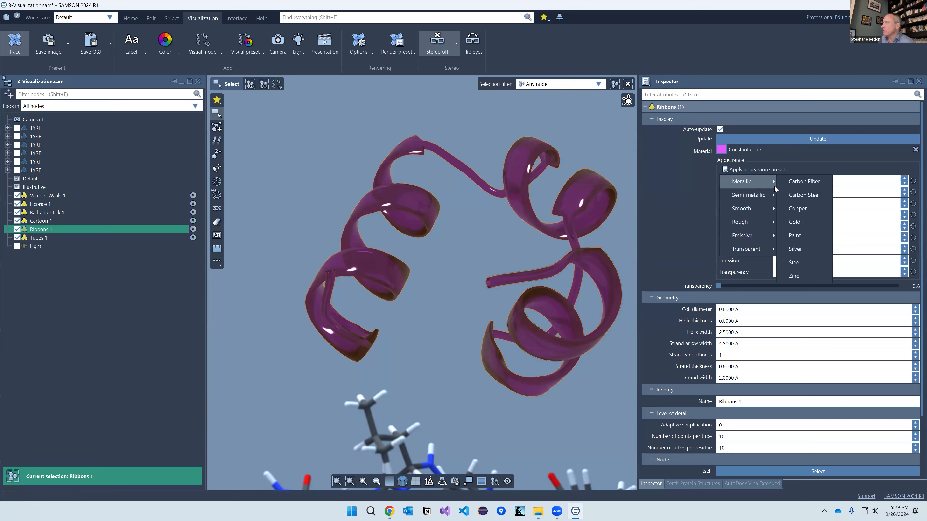
pyautogui.click(804, 195)
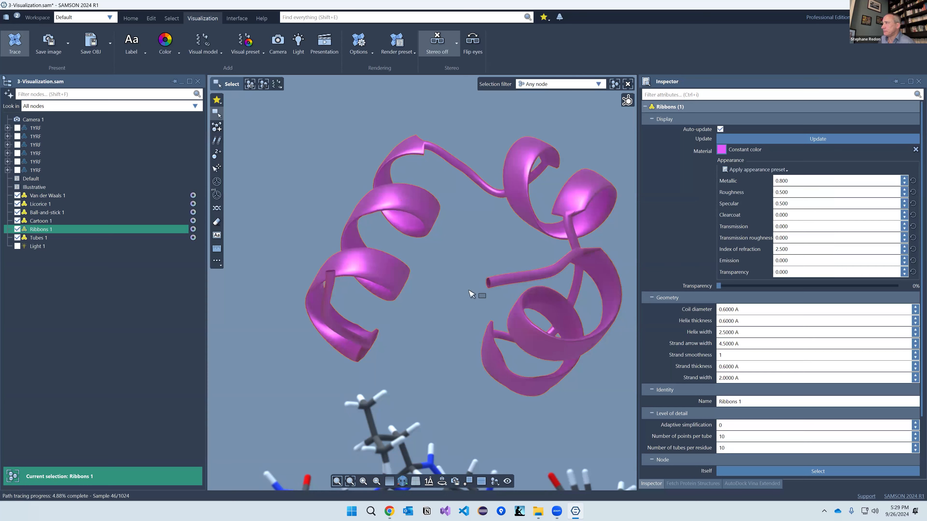
pyautogui.moveTo(465, 298); pyautogui.dragTo(749, 180, button='right')
# Step: Switch Ribbons 1 to the Smooth > Latex appearance preset, then deselect it
pyautogui.click(758, 170)
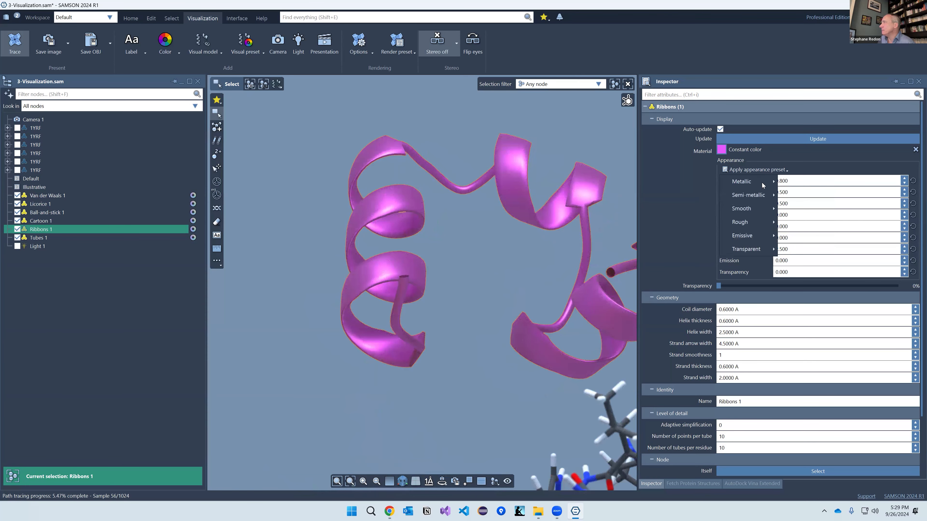
pyautogui.moveTo(759, 209)
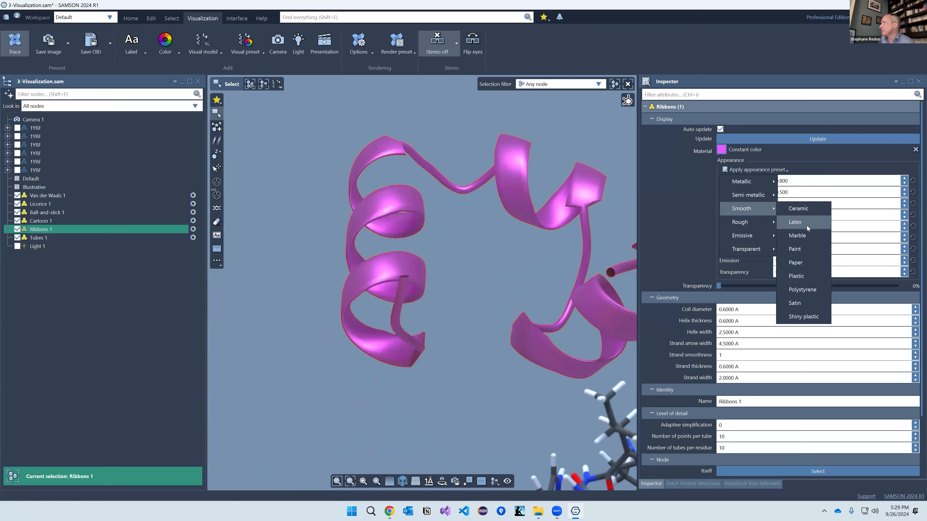
pyautogui.click(795, 222)
pyautogui.moveTo(482, 263)
pyautogui.mouseDown(button='right')
pyautogui.moveTo(474, 270)
pyautogui.moveTo(488, 280)
pyautogui.mouseUp(button='right')
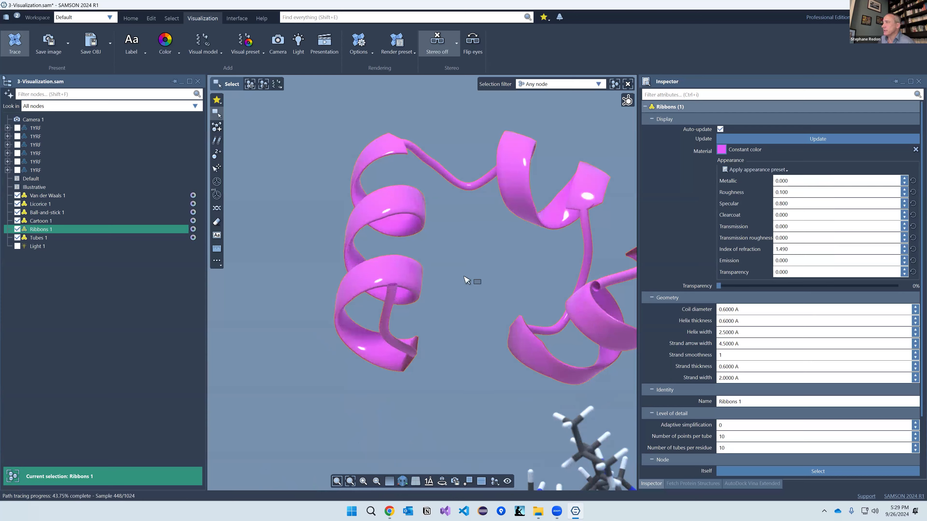
pyautogui.scroll(-2, 487, 275)
pyautogui.click(485, 288)
pyautogui.moveTo(486, 285)
pyautogui.mouseDown(button='right')
pyautogui.moveTo(474, 298)
pyautogui.moveTo(473, 338)
pyautogui.mouseUp(button='right')
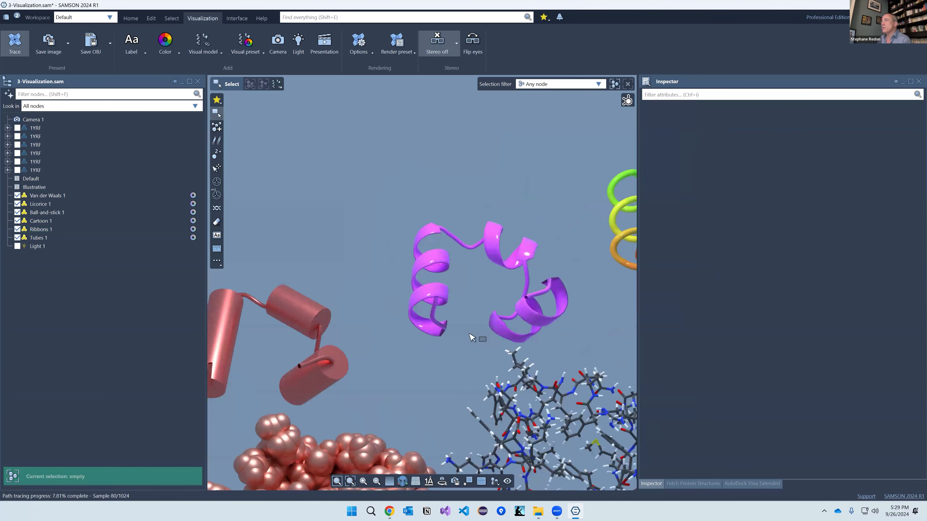
# Step: Set Camera 1's depth-of-field F-number to 10 in the Inspector
pyautogui.moveTo(420, 379); pyautogui.dragTo(431, 244, button='right')
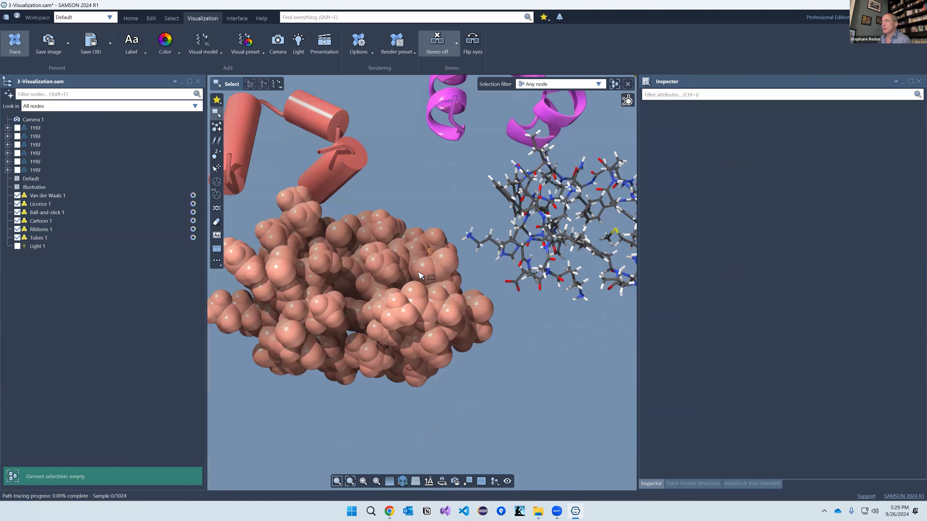
pyautogui.scroll(3, 378, 228)
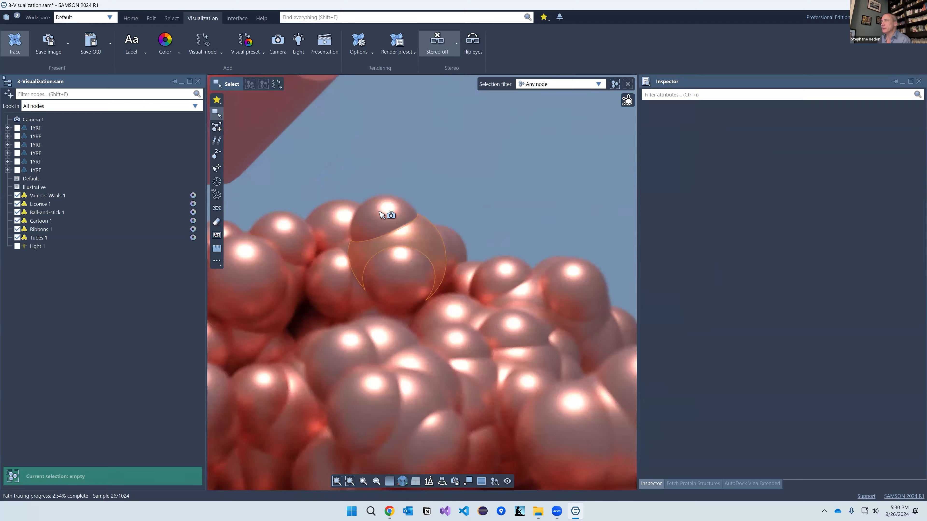
pyautogui.scroll(3, 380, 210)
pyautogui.scroll(-2, 441, 334)
pyautogui.scroll(-4, 428, 317)
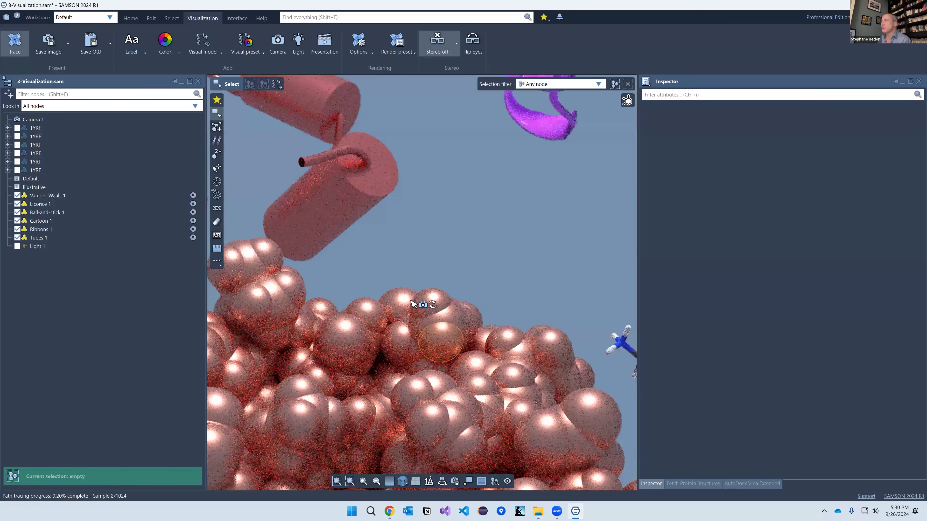
pyautogui.click(50, 122)
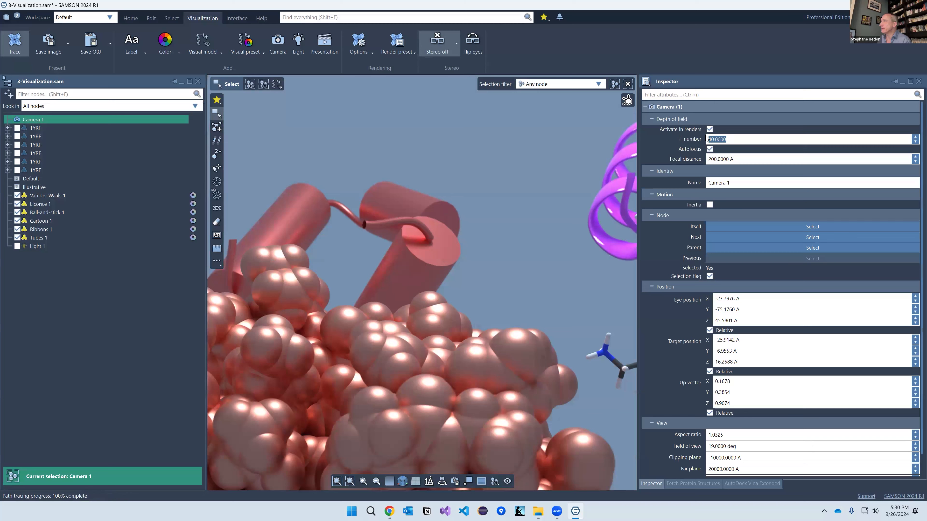
pyautogui.write('10')
pyautogui.press('Return')
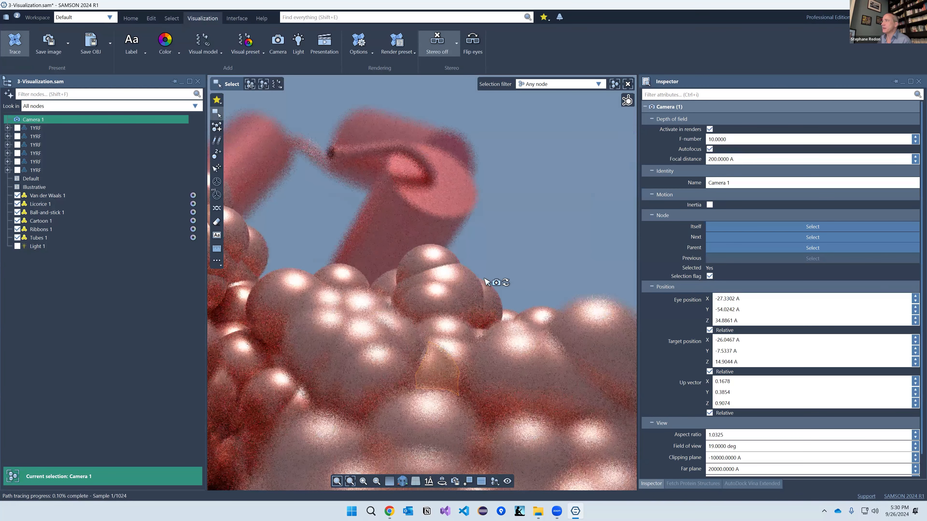
# Step: Deselect the camera and zoom out to bring all models back into view
pyautogui.moveTo(570, 216); pyautogui.dragTo(544, 258, button='middle')
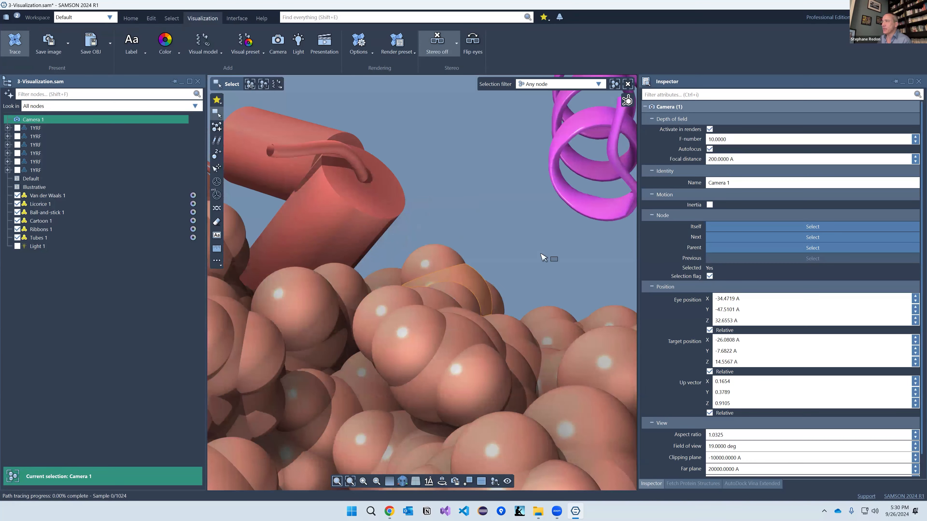
pyautogui.click(543, 258)
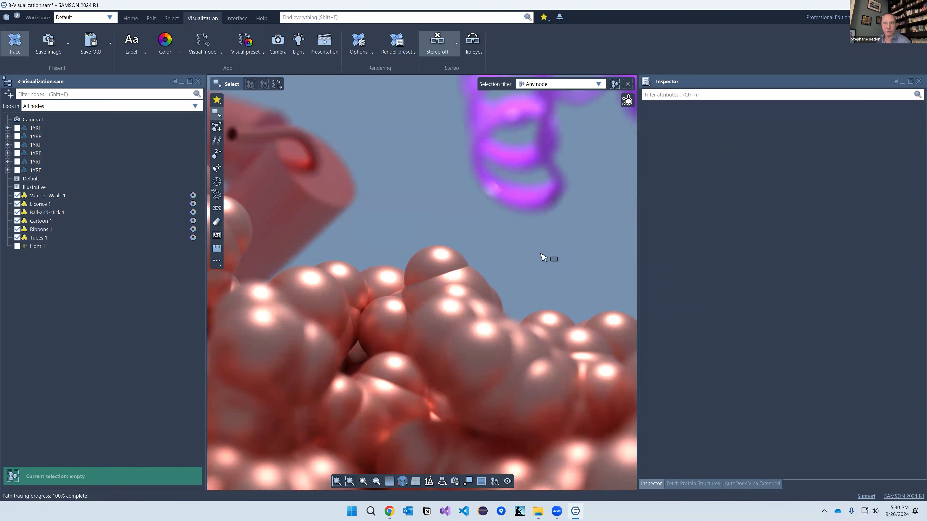
pyautogui.scroll(-3, 430, 209)
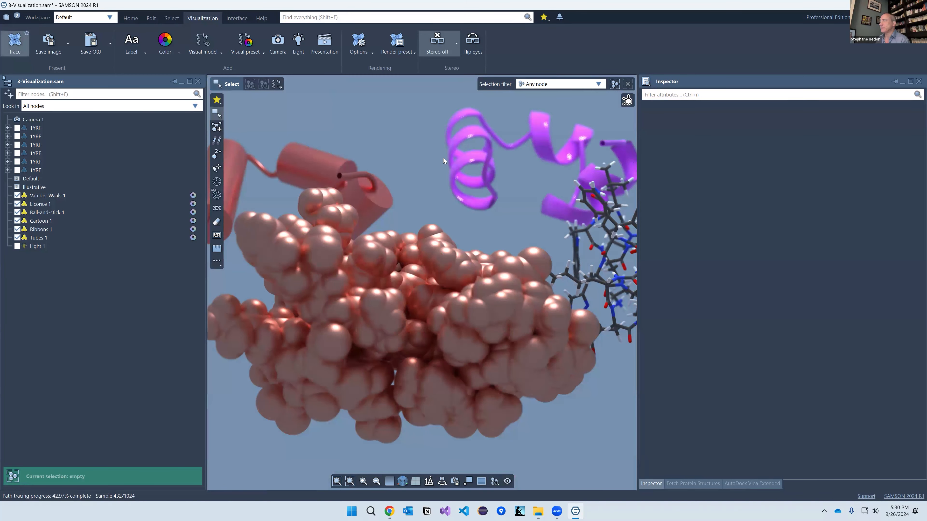
pyautogui.moveTo(407, 175)
pyautogui.mouseDown(button='right')
pyautogui.moveTo(428, 197)
pyautogui.moveTo(415, 265)
pyautogui.moveTo(544, 292)
pyautogui.moveTo(478, 288)
pyautogui.mouseUp(button='right')
pyautogui.scroll(-5, 474, 285)
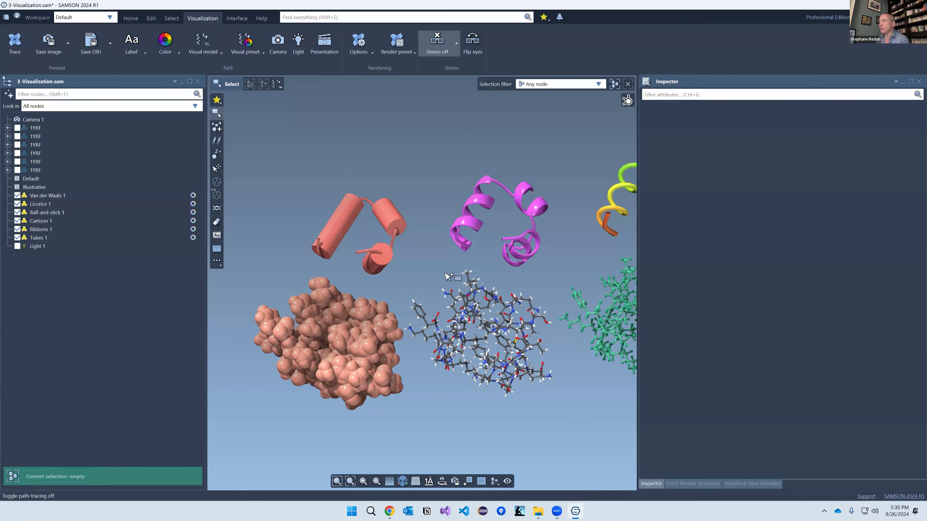
# Step: Close the visualization document without saving and open 4-Visual Presets (2AZ8).sam
pyautogui.hotkey('alt', 'F4')
pyautogui.click(469, 268)
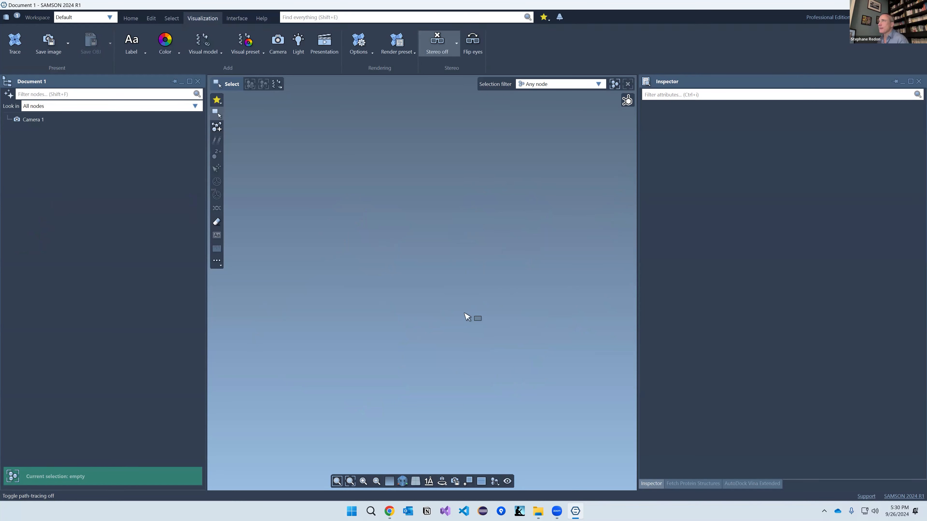
pyautogui.hotkey('alt', 'Tab')
pyautogui.hotkey('alt', 'Tab')
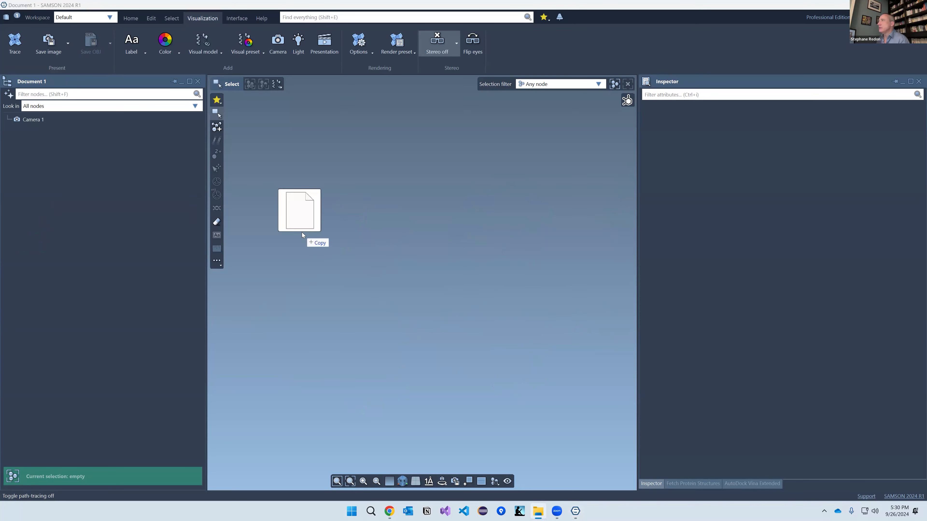
pyautogui.moveTo(302, 233); pyautogui.dragTo(302, 234)
pyautogui.click(503, 272)
pyautogui.click(486, 291)
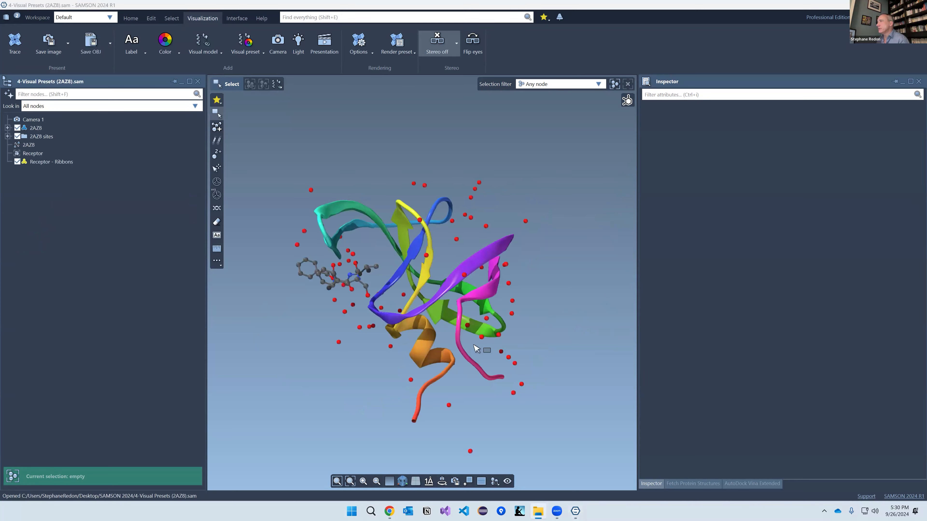
# Step: Rotate and zoom the 2AZ8 rainbow ribbons to inspect the ligand and waters
pyautogui.moveTo(467, 310); pyautogui.dragTo(439, 325, button='middle')
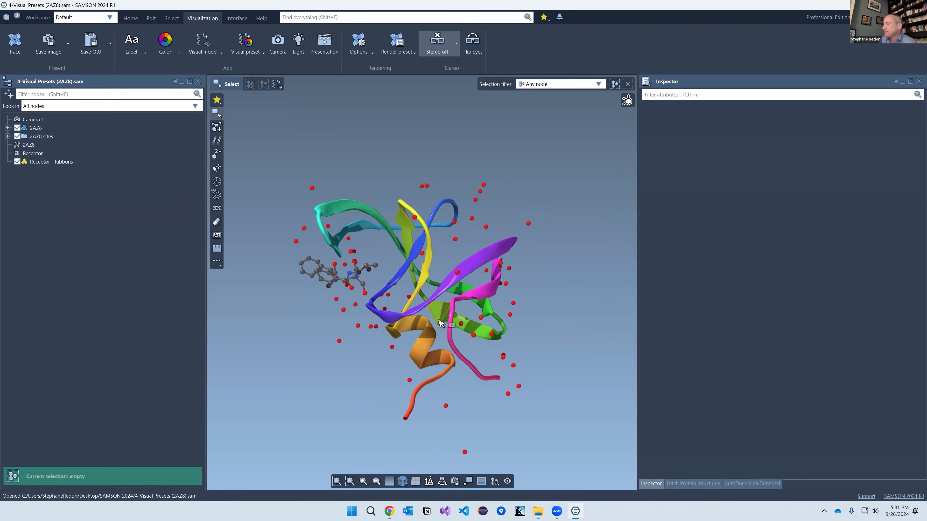
pyautogui.moveTo(425, 304); pyautogui.dragTo(416, 303, button='middle')
pyautogui.scroll(2, 417, 302)
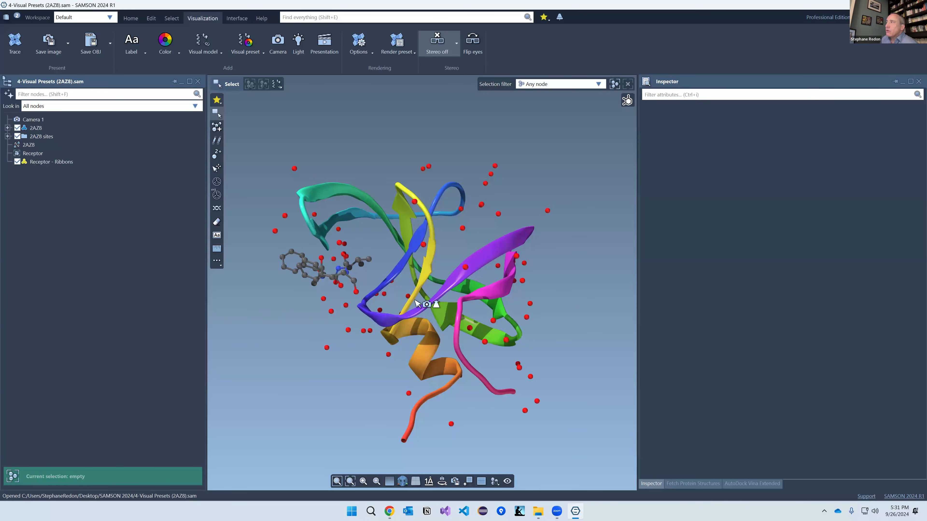
pyautogui.moveTo(385, 289); pyautogui.dragTo(295, 255, button='right')
pyautogui.scroll(3, 301, 261)
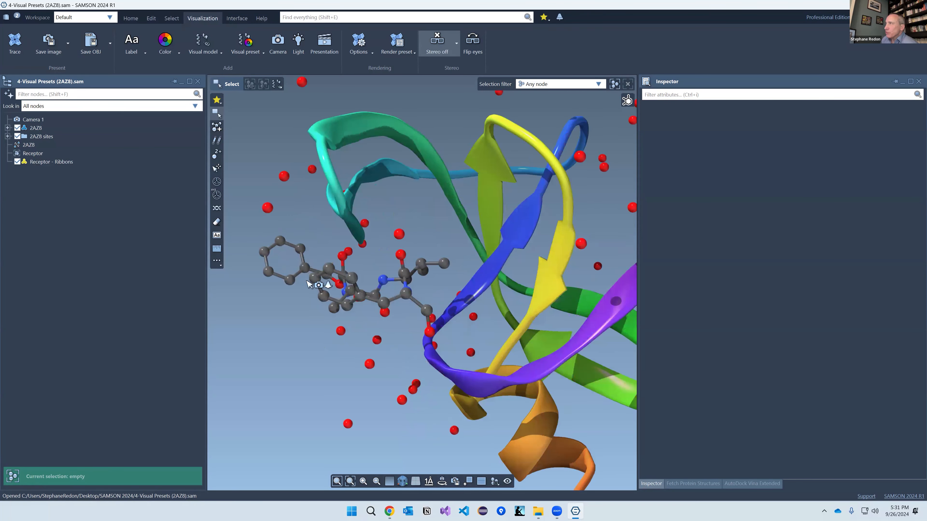
pyautogui.scroll(-2, 321, 279)
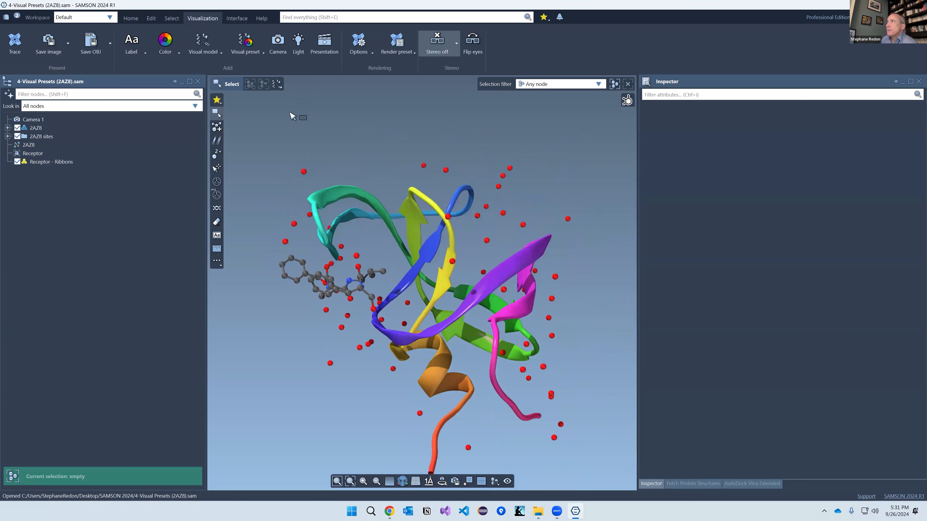
# Step: Open the Visual preset dropdown on the Visualization tab after a brief look at the general commands
pyautogui.click(125, 18)
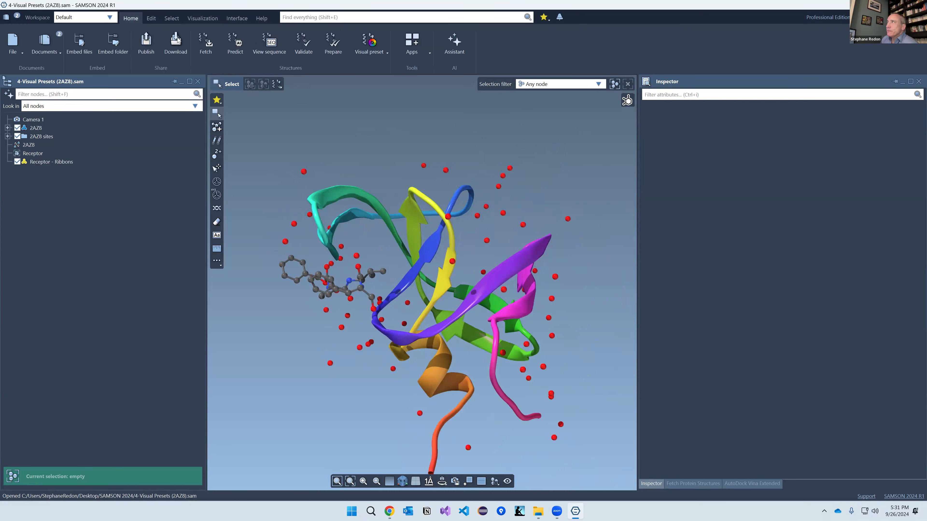
pyautogui.click(382, 50)
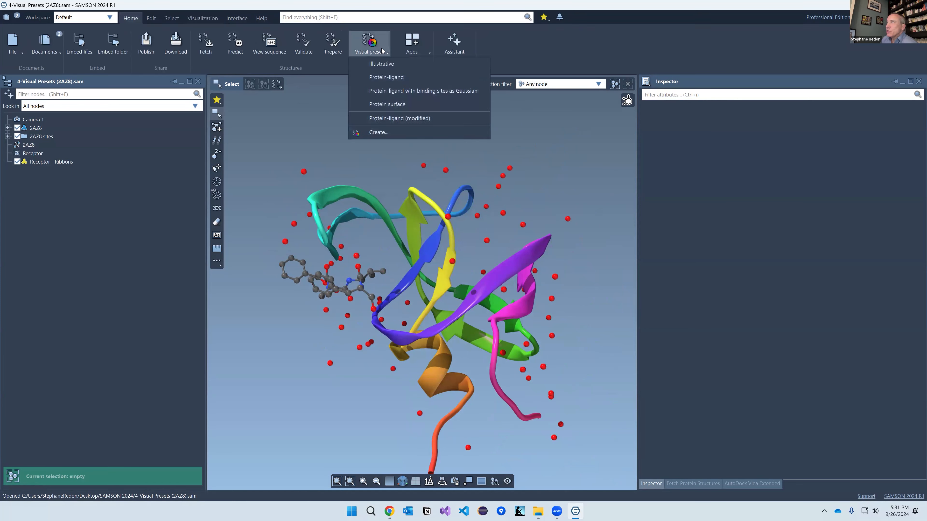
pyautogui.click(221, 7)
pyautogui.click(203, 18)
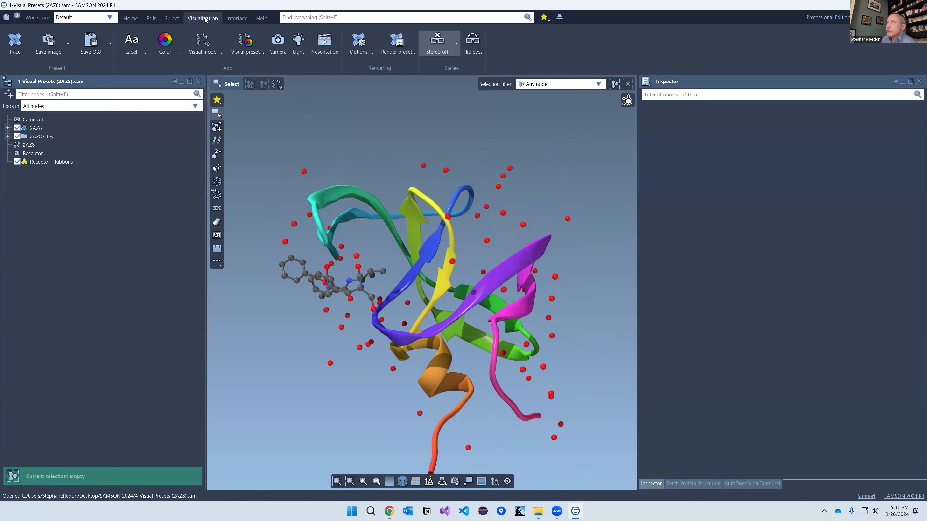
pyautogui.click(244, 43)
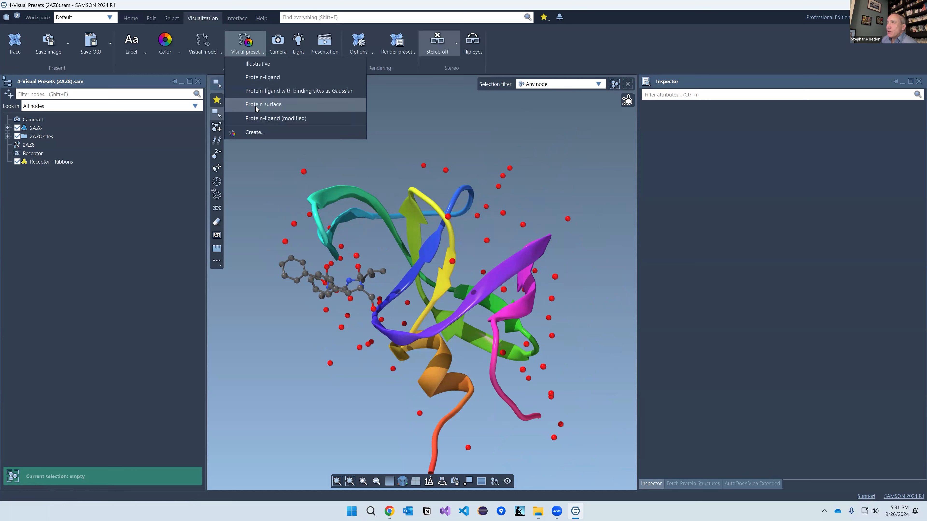
# Step: Apply the Protein-ligand preset to 2AZ8 and expand its 'Visual preset - Protein-ligand' folder
pyautogui.click(264, 81)
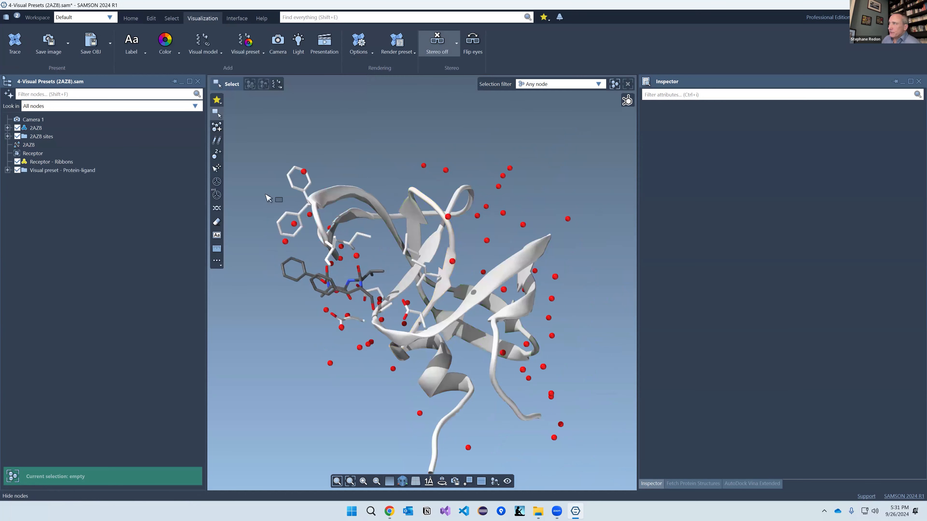
pyautogui.moveTo(380, 297); pyautogui.dragTo(414, 290, button='right')
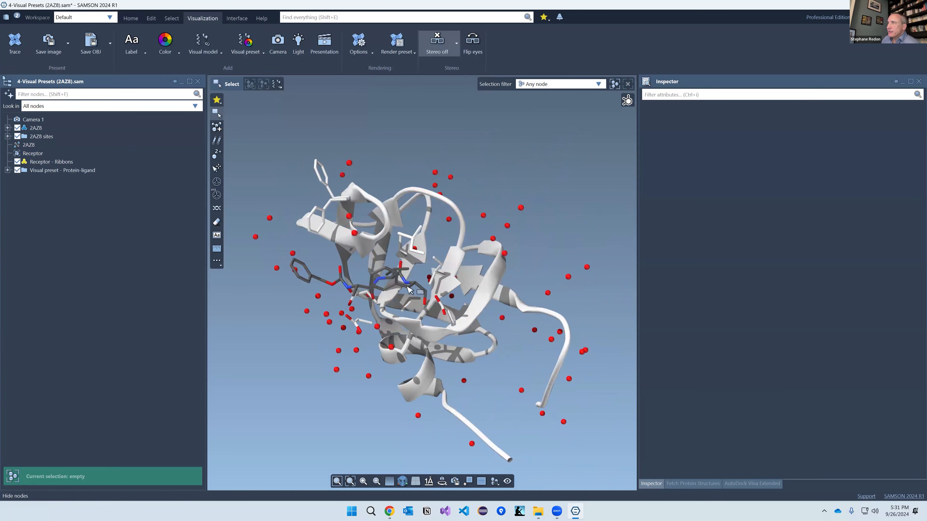
pyautogui.scroll(3, 407, 287)
pyautogui.scroll(-3, 406, 286)
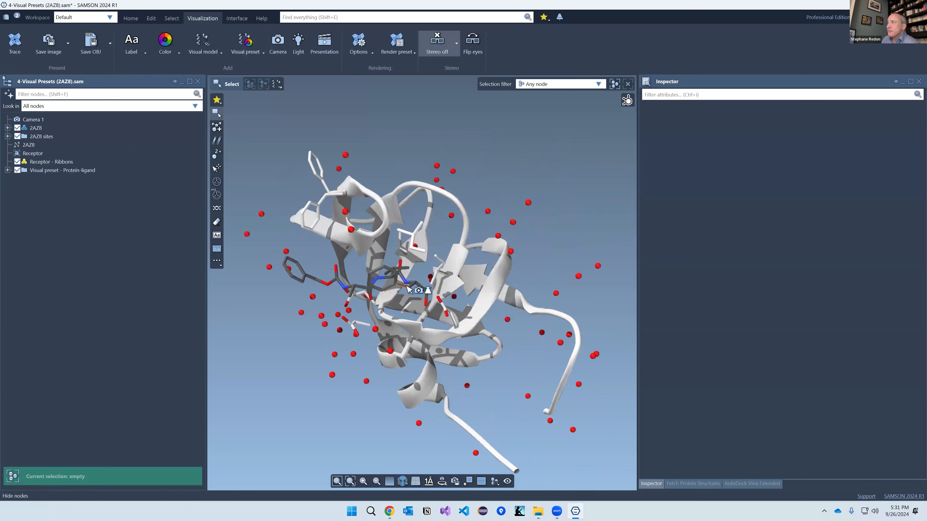
pyautogui.scroll(2, 408, 289)
pyautogui.scroll(3, 408, 289)
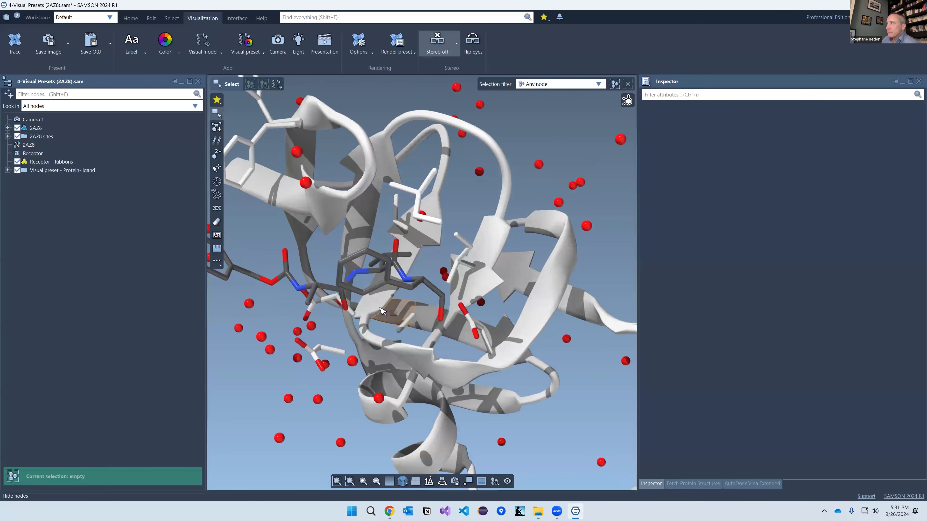
pyautogui.click(8, 169)
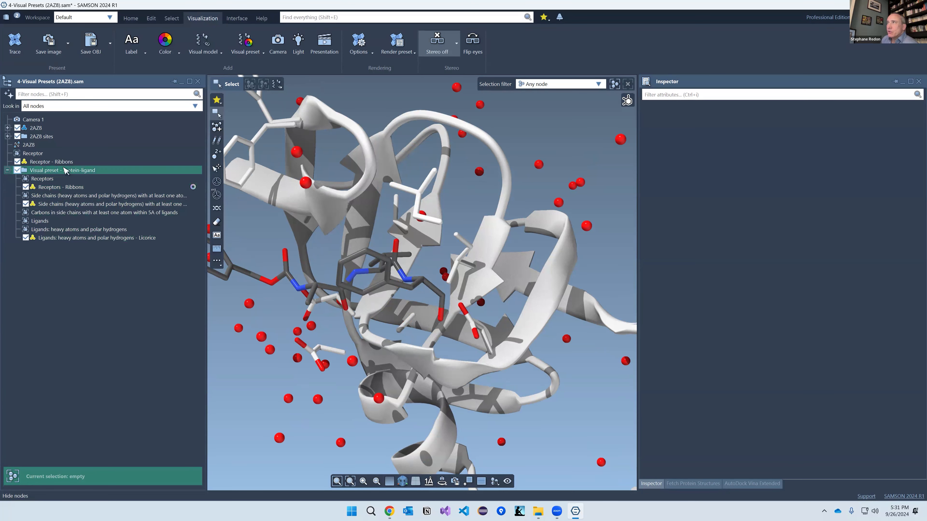
pyautogui.click(65, 170)
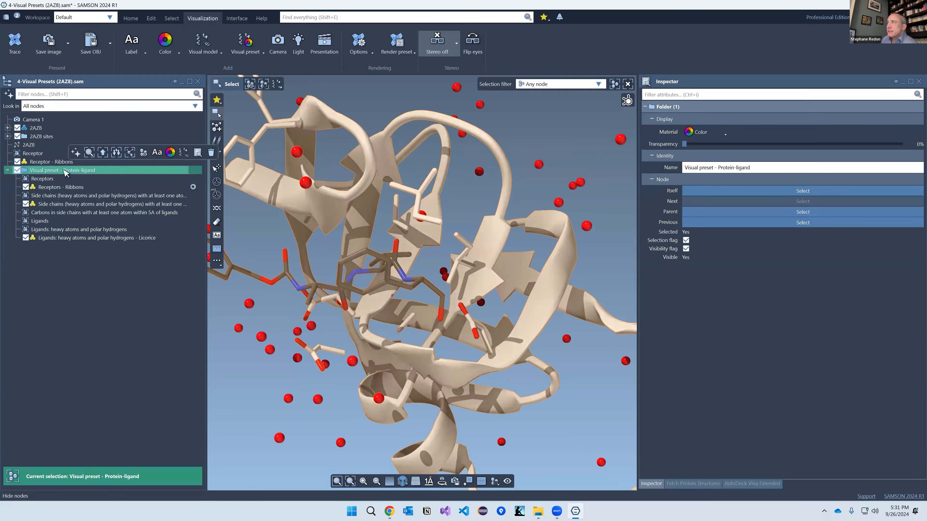
pyautogui.click(44, 179)
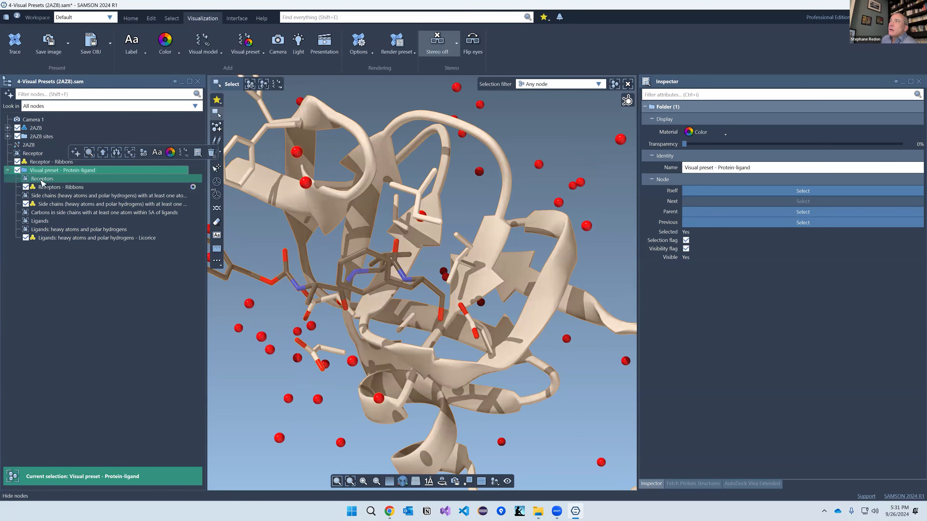
pyautogui.doubleClick(44, 179)
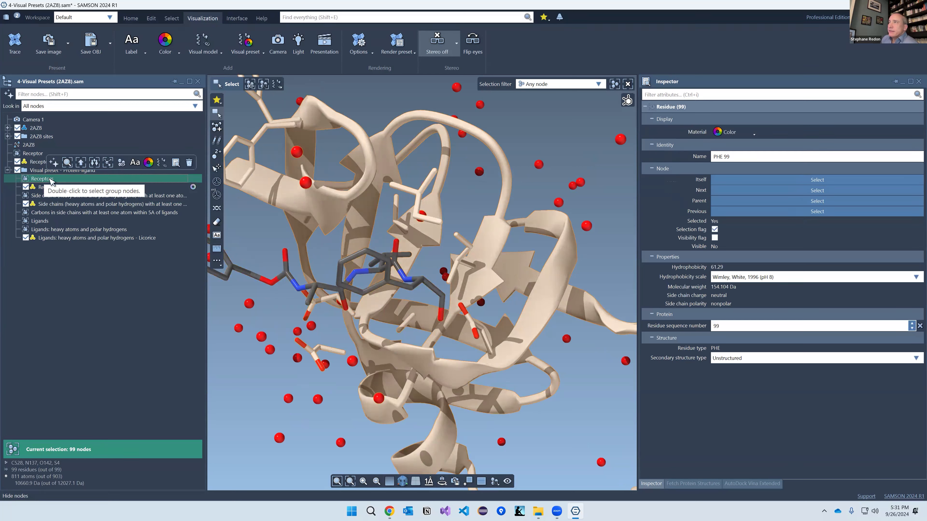
pyautogui.click(44, 196)
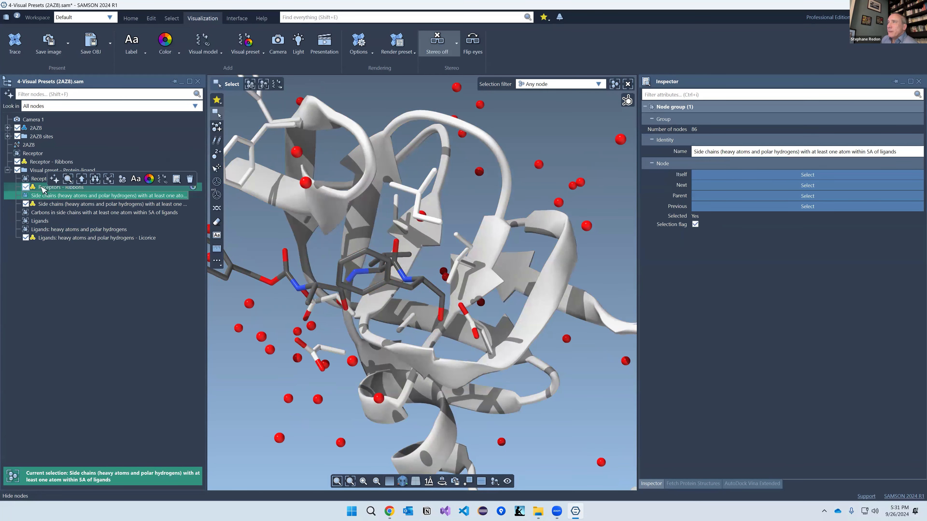
pyautogui.click(73, 187)
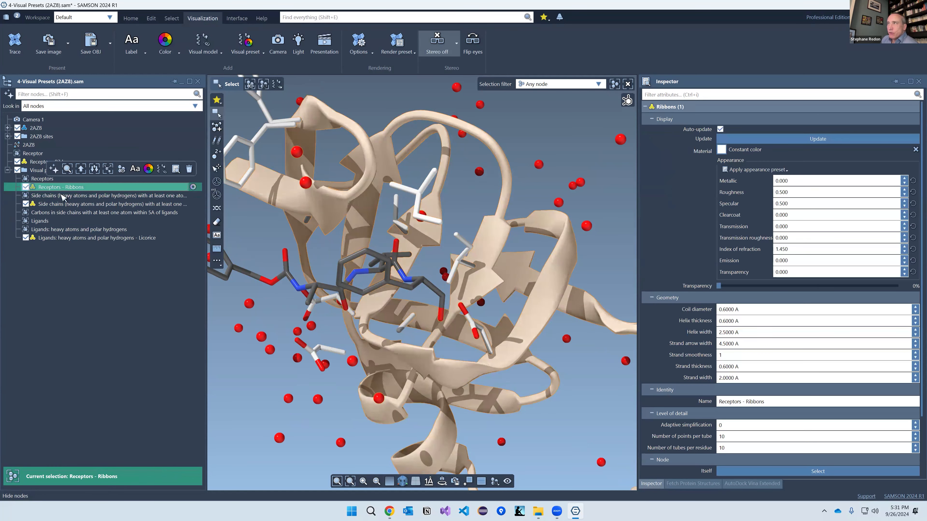
pyautogui.click(59, 196)
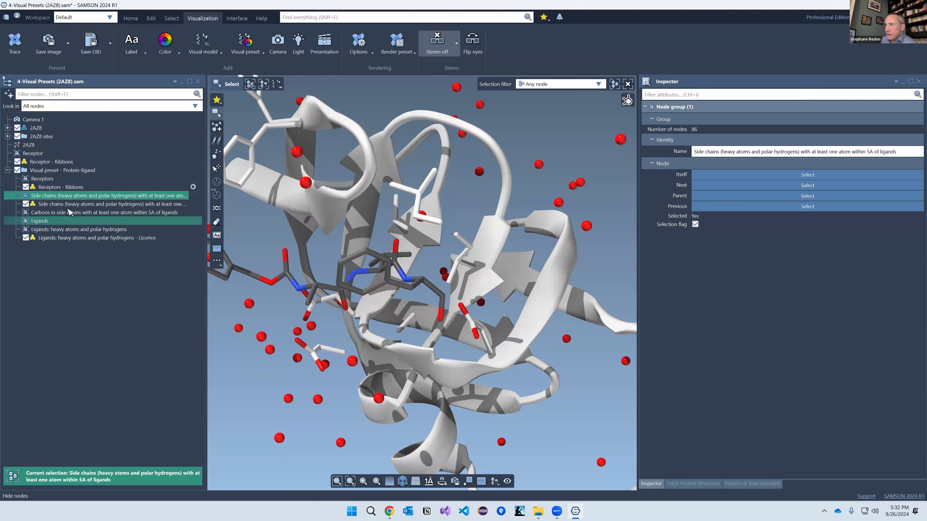
pyautogui.click(75, 206)
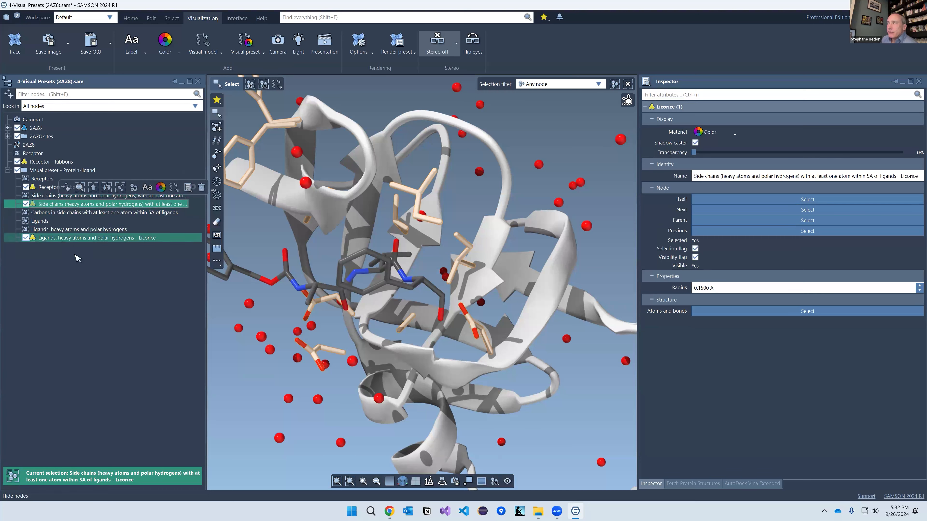
pyautogui.click(237, 294)
pyautogui.moveTo(405, 303); pyautogui.dragTo(420, 274, button='right')
# Step: Turn on fog and silhouettes and make the viewport background white
pyautogui.click(372, 43)
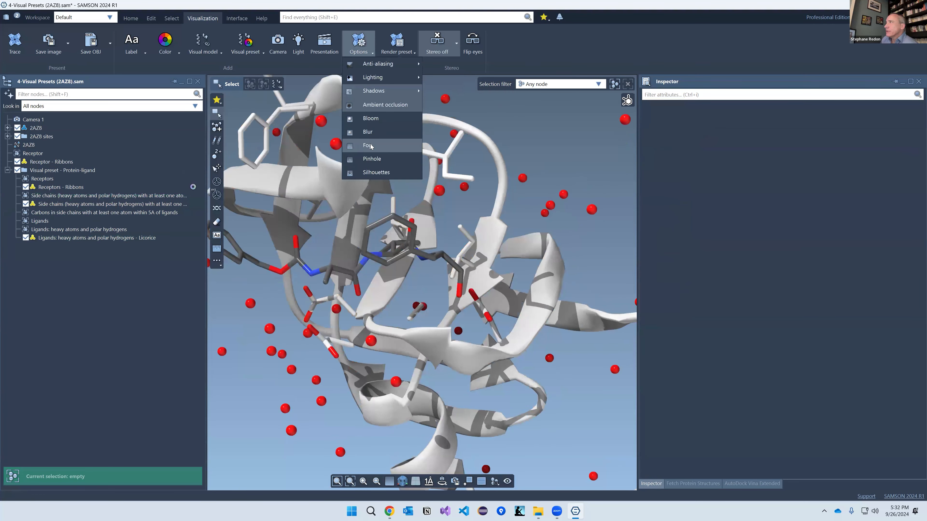
pyautogui.click(373, 147)
pyautogui.click(371, 43)
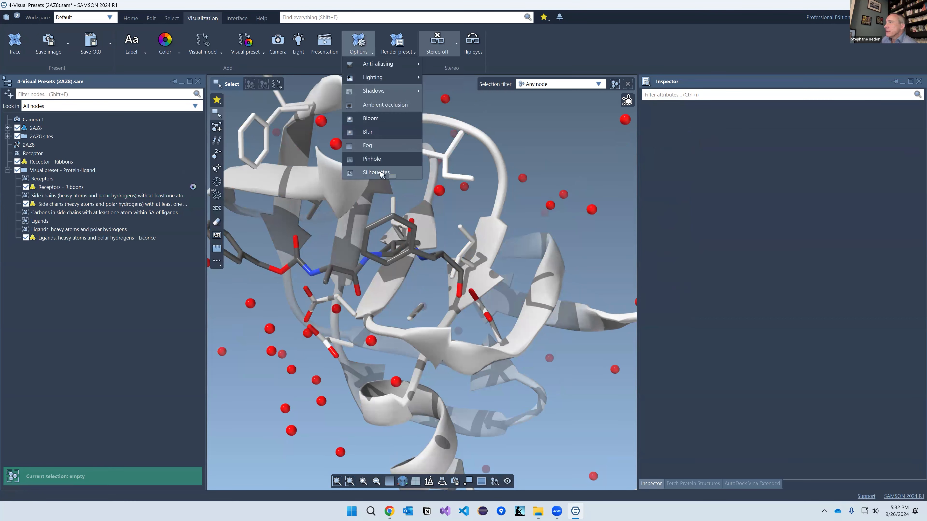
pyautogui.click(382, 174)
pyautogui.click(389, 482)
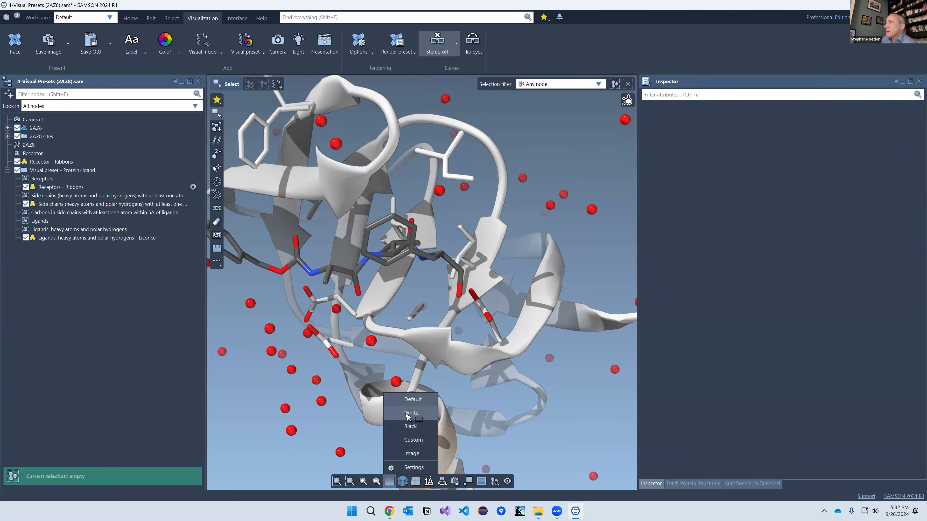
pyautogui.click(405, 415)
pyautogui.scroll(-5, 397, 302)
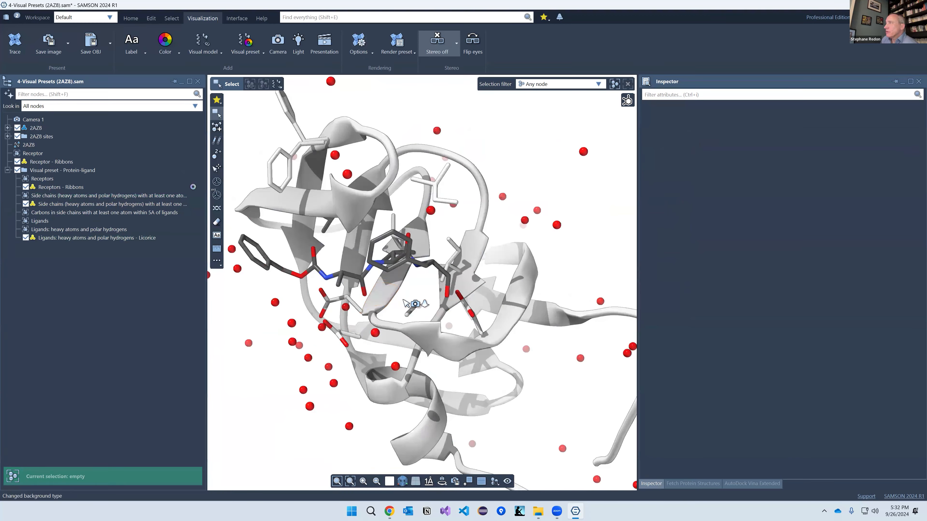
# Step: Label residues GLY 48, VAL 32 and GLY 27 with the Label tool set to Residues
pyautogui.click(216, 235)
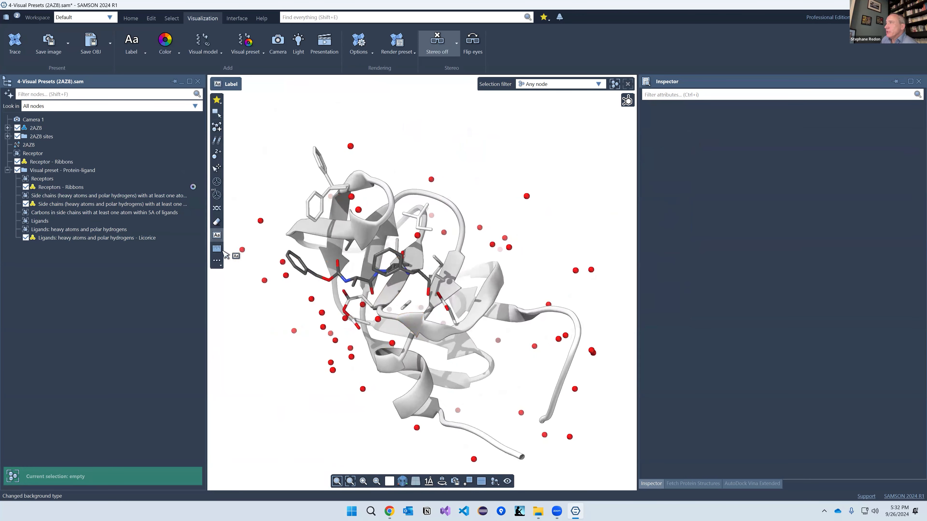
pyautogui.click(547, 85)
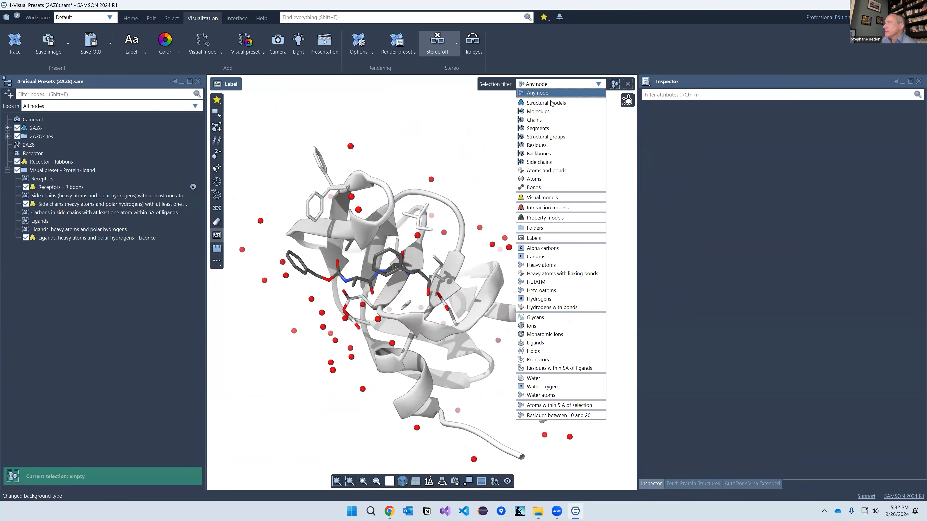
pyautogui.click(557, 145)
pyautogui.click(379, 244)
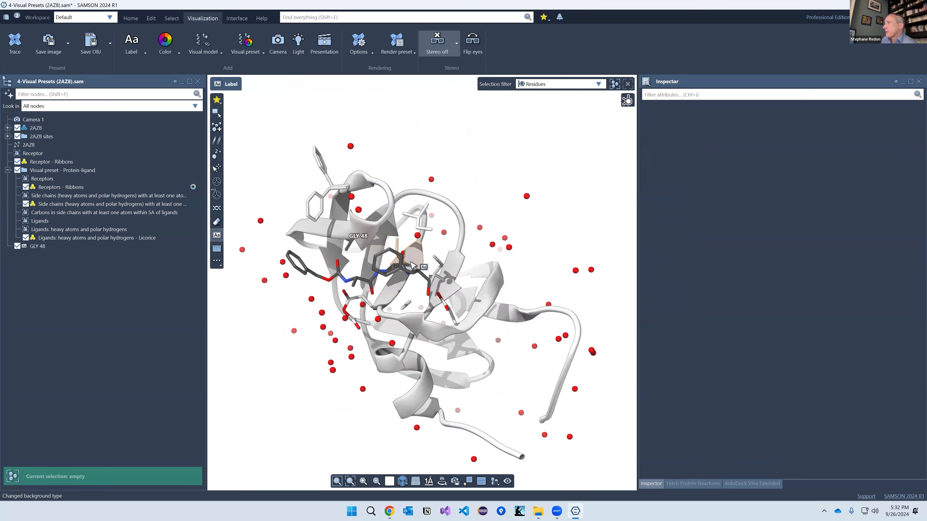
pyautogui.click(421, 265)
pyautogui.click(425, 324)
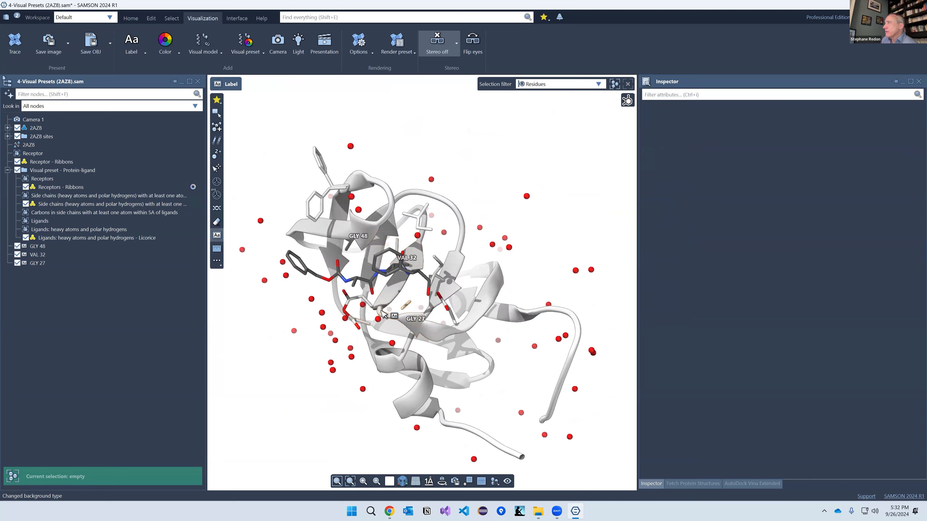
pyautogui.scroll(-2, 376, 300)
pyautogui.scroll(3, 376, 299)
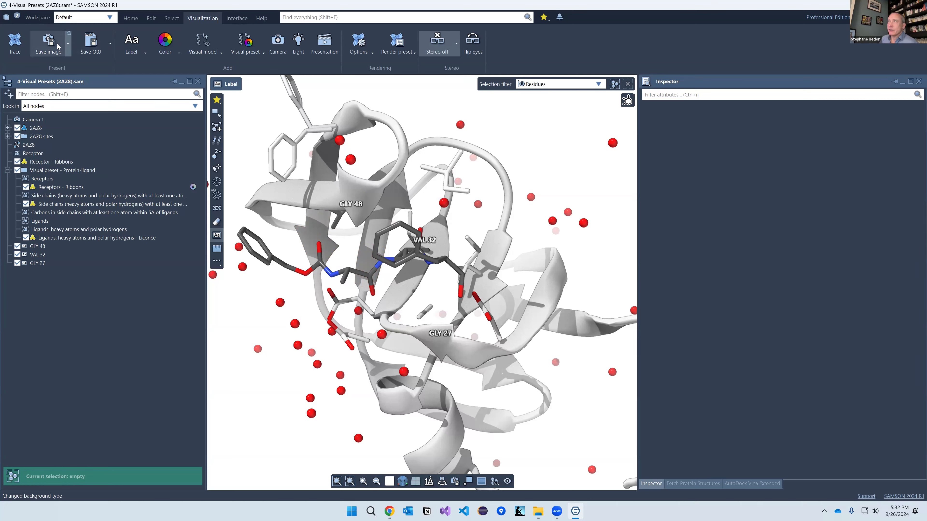
# Step: Check the Save image options, close them, and open the Visual preset list
pyautogui.click(69, 44)
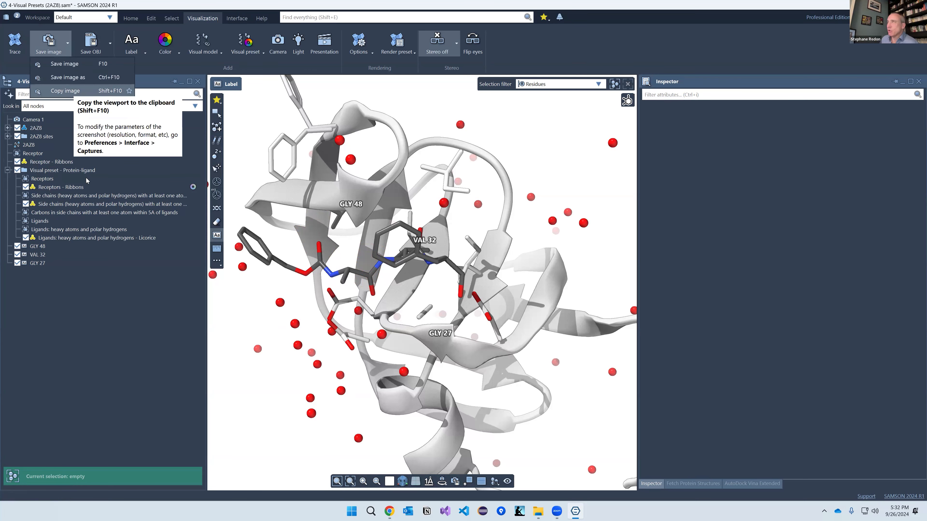
pyautogui.click(116, 316)
pyautogui.scroll(-3, 424, 281)
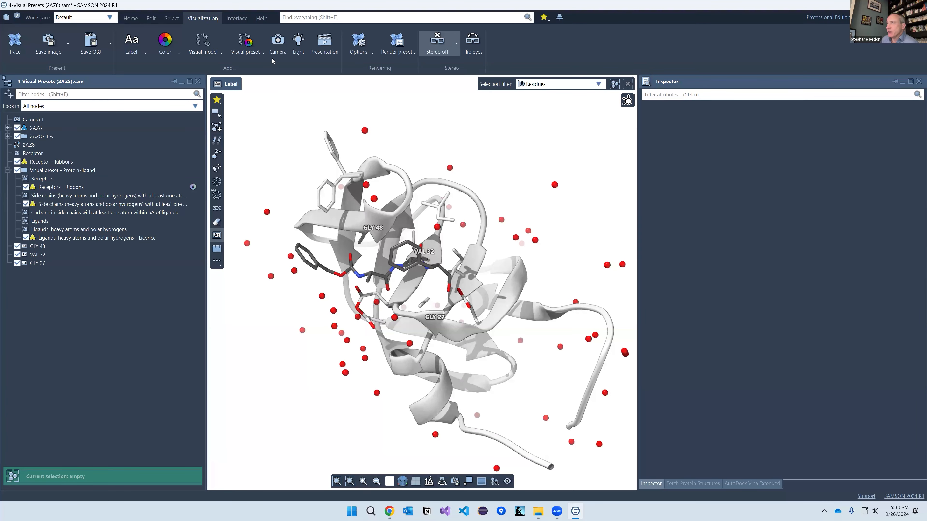
pyautogui.click(260, 54)
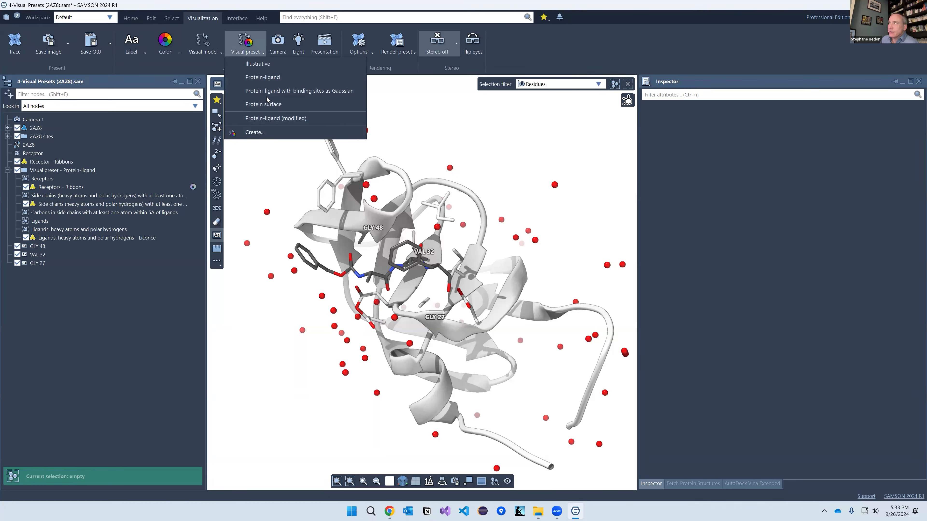
# Step: Start a new visual preset based on the existing Protein-ligand preset
pyautogui.click(257, 133)
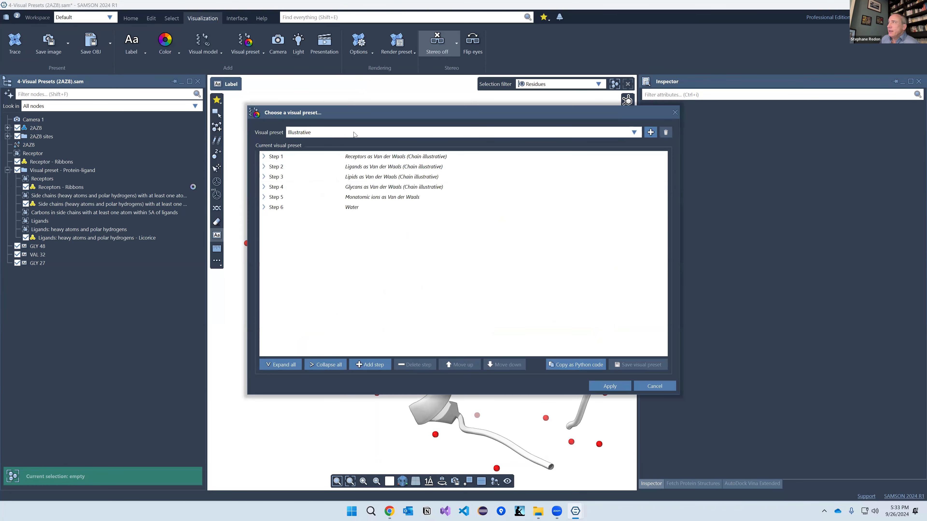
pyautogui.click(354, 134)
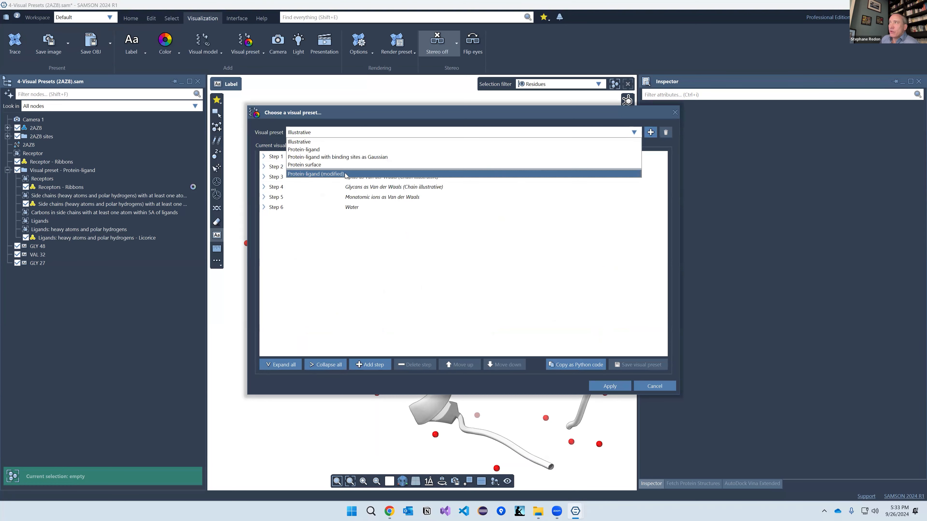
pyautogui.click(326, 151)
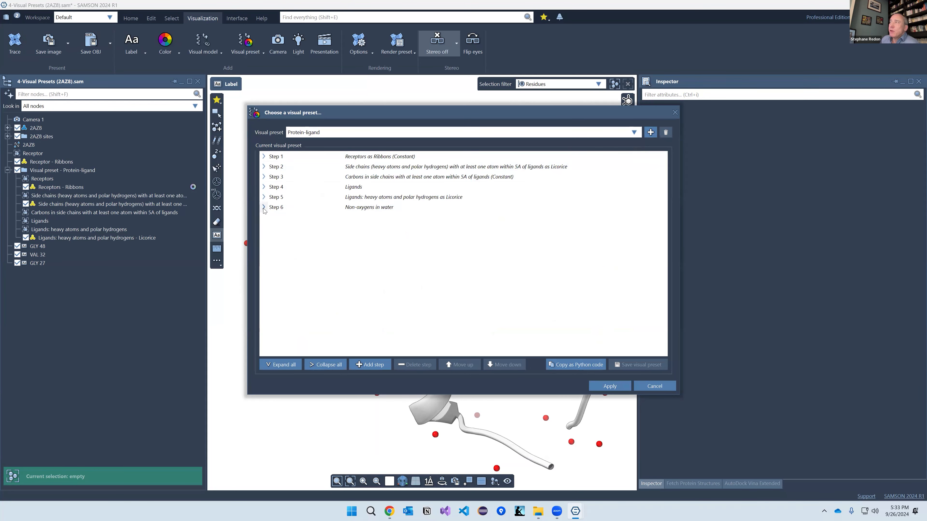
# Step: Expand Steps 1 and 2 to review their target nodes and receptor display settings
pyautogui.click(263, 157)
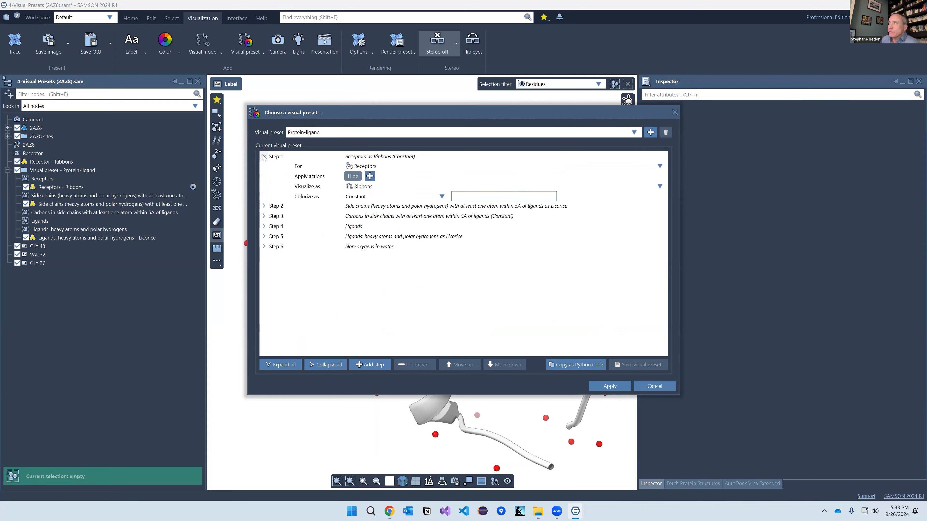
pyautogui.click(310, 168)
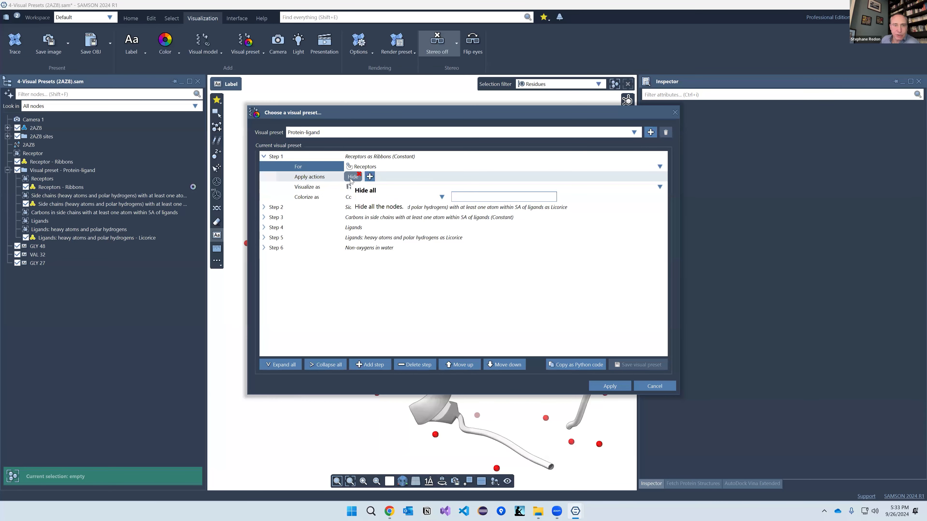
pyautogui.click(314, 188)
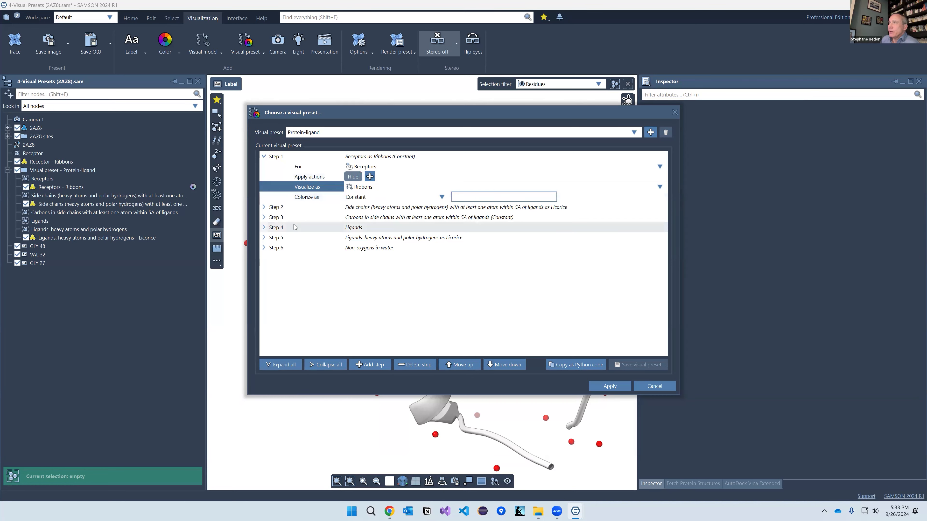
pyautogui.click(264, 208)
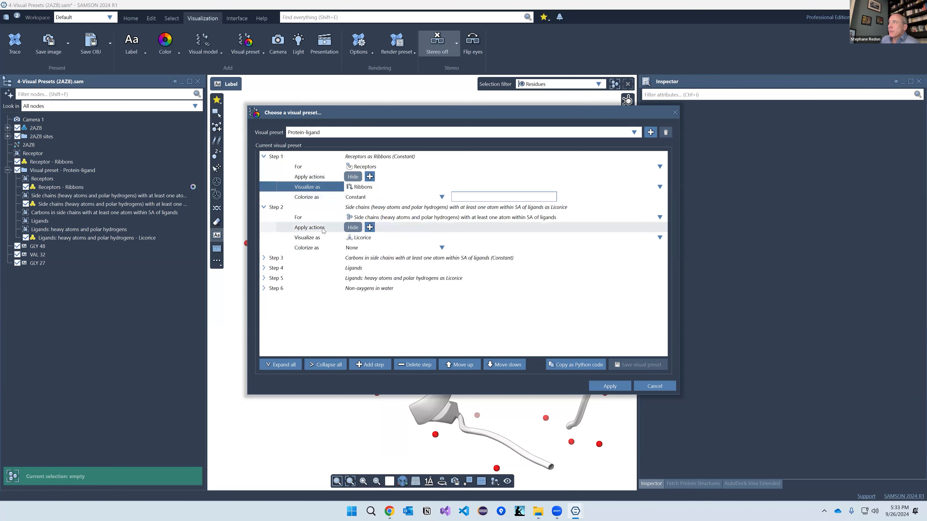
pyautogui.click(392, 217)
# Step: Review the node types and display styles of preset Steps 2, 3 and 4 without changes
pyautogui.click(406, 219)
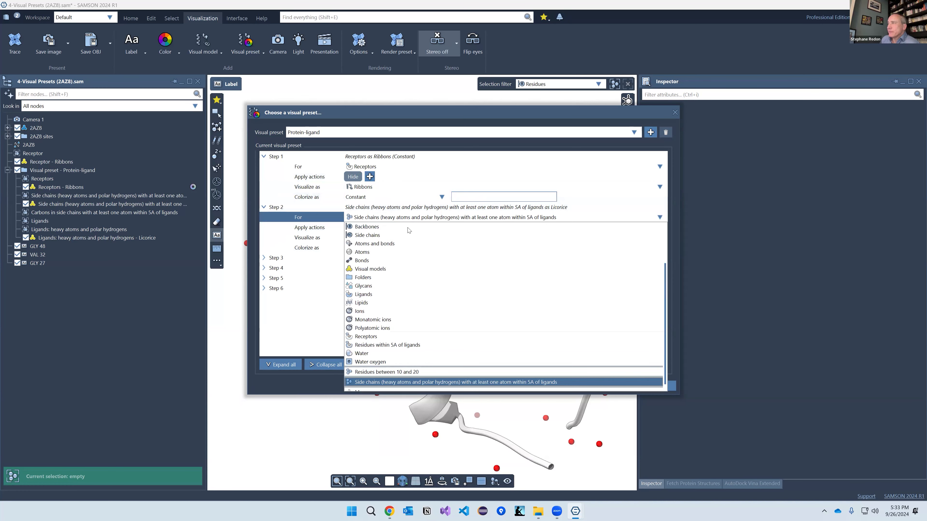
pyautogui.scroll(3, 426, 295)
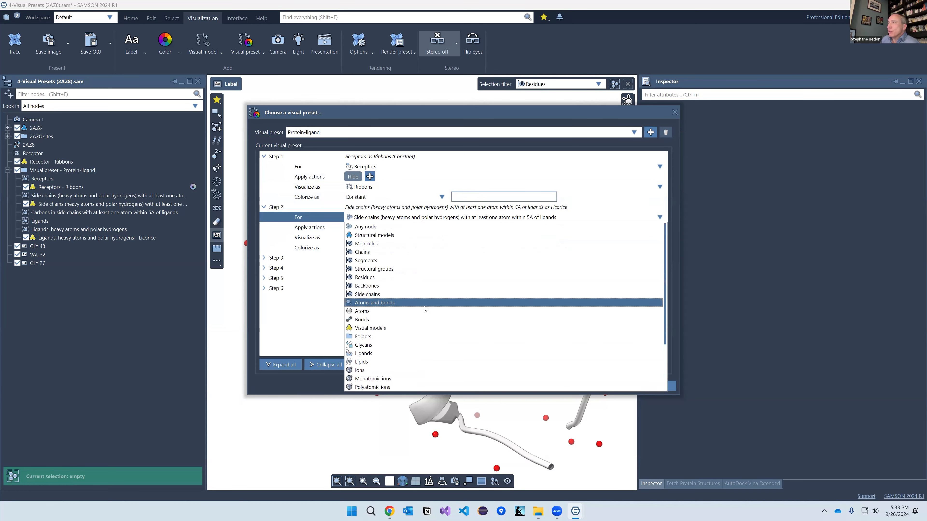
pyautogui.scroll(-3, 418, 314)
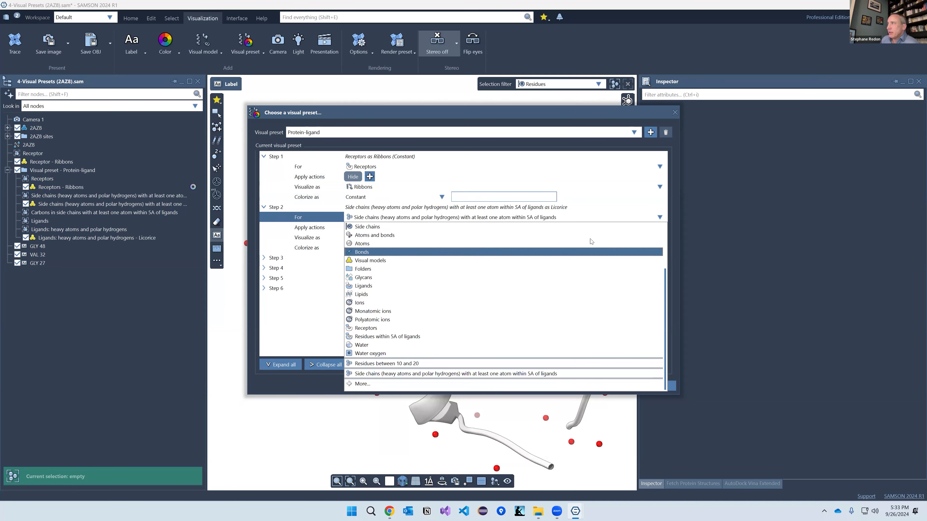
pyautogui.click(687, 220)
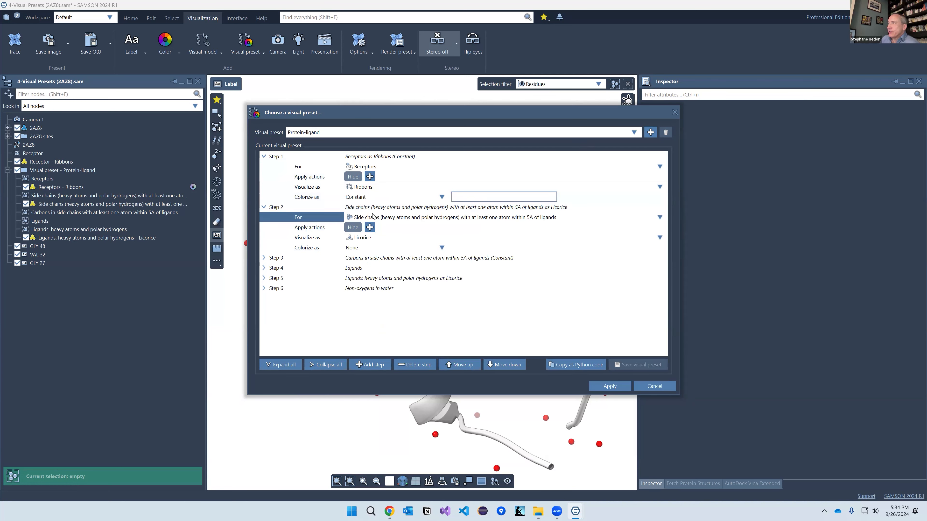
pyautogui.click(358, 237)
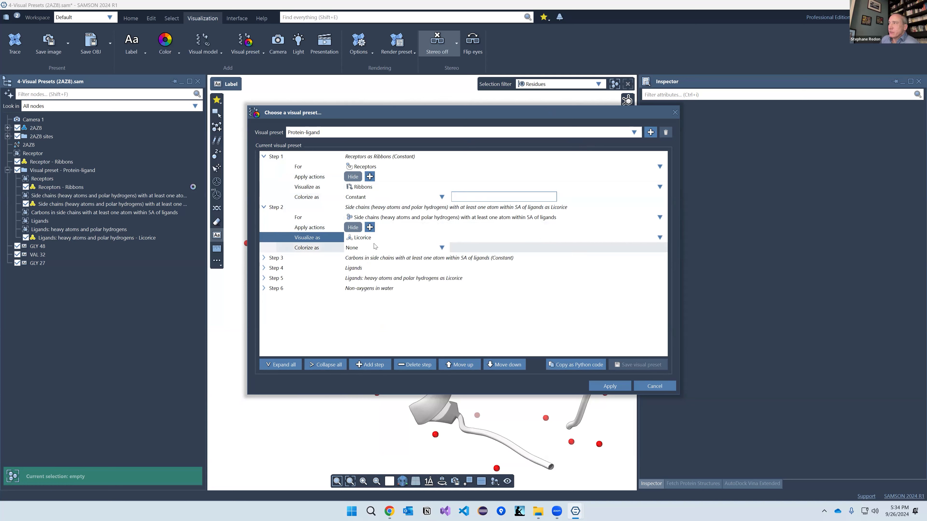
pyautogui.click(264, 258)
pyautogui.click(263, 309)
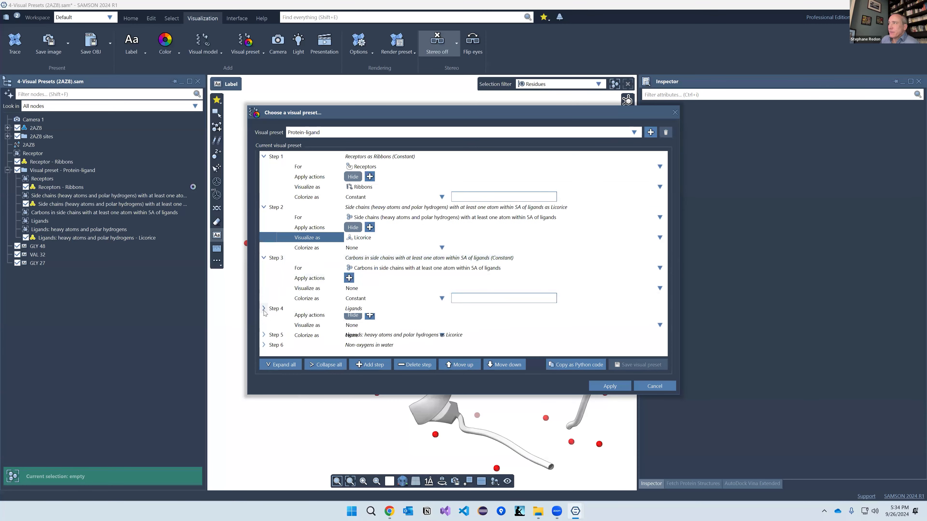
pyautogui.click(411, 321)
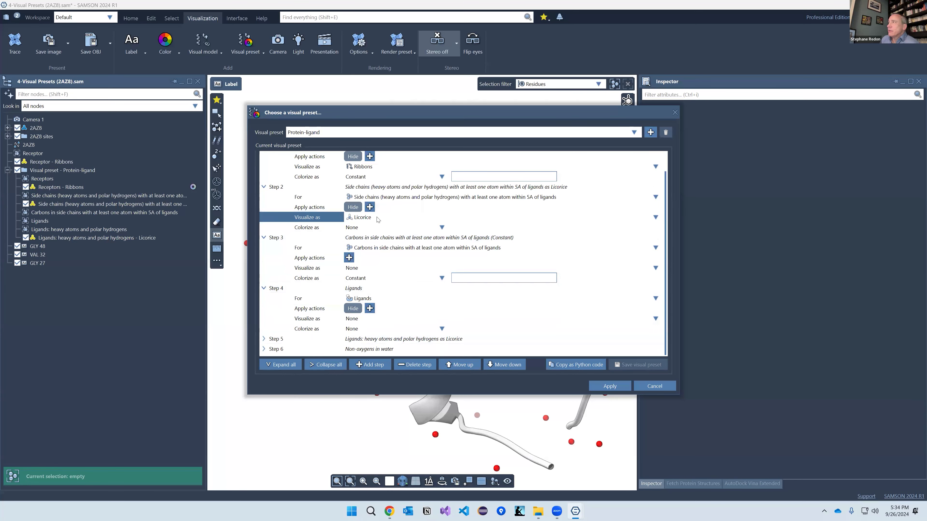
# Step: Browse the available actions for Step 2, then cancel without adding one
pyautogui.click(370, 208)
pyautogui.click(445, 267)
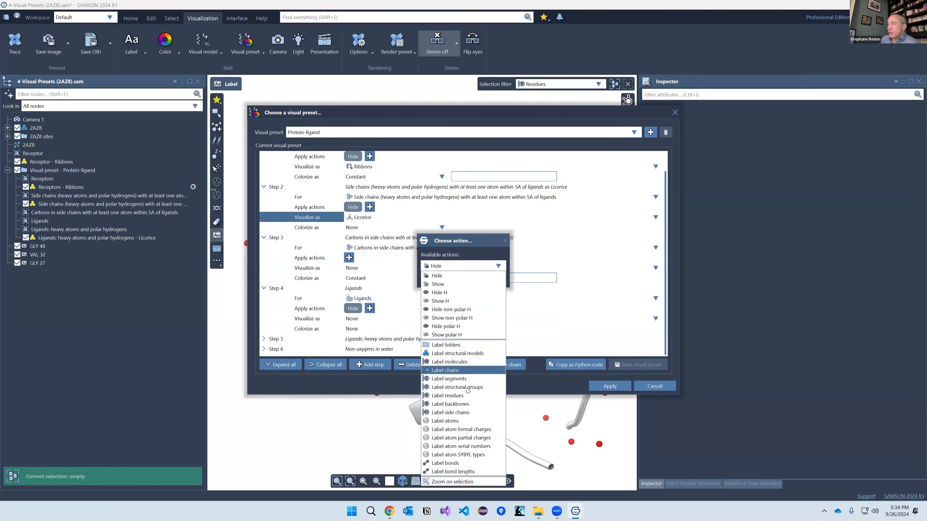
pyautogui.click(456, 113)
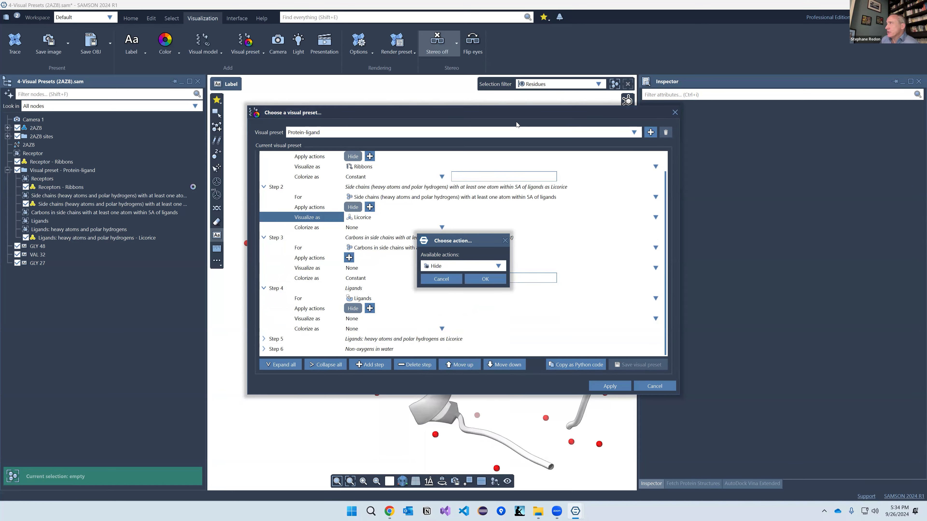
pyautogui.click(441, 279)
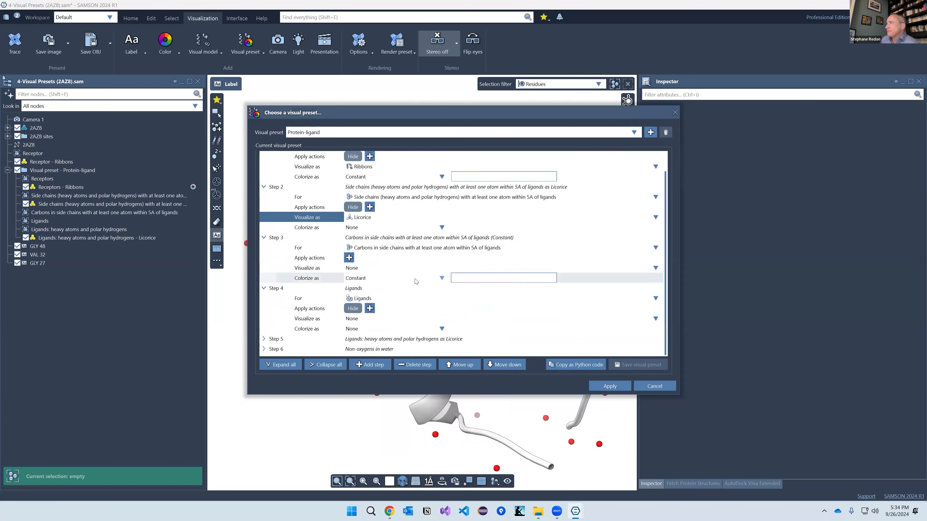
pyautogui.scroll(1, 403, 277)
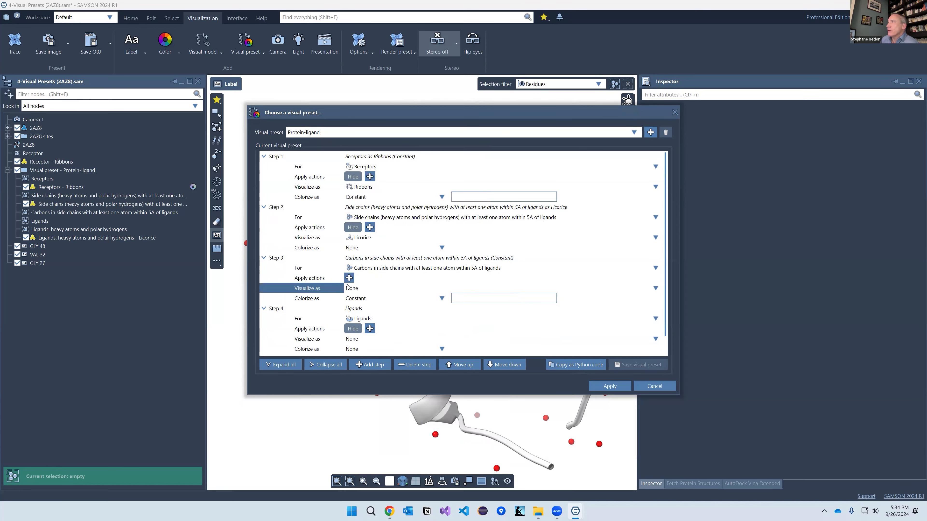
pyautogui.scroll(-1, 352, 331)
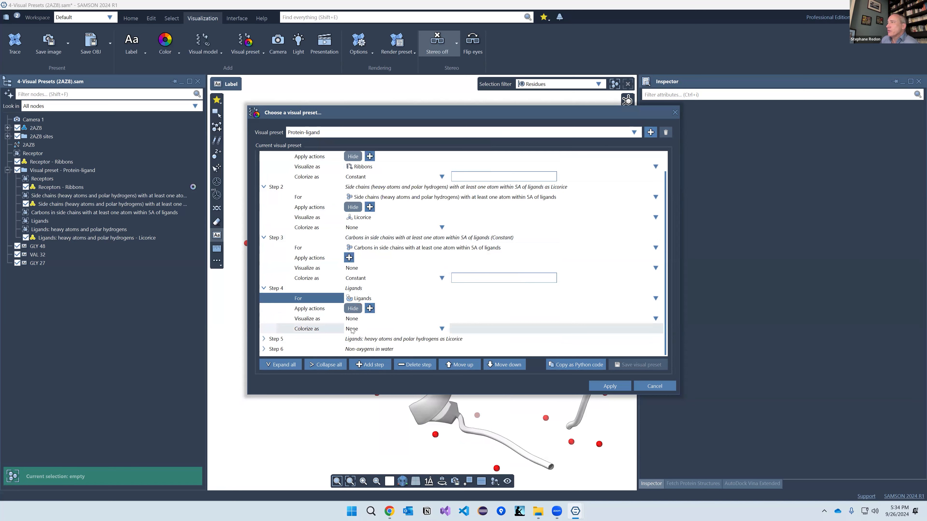
# Step: Add a seventh step targeting Residues with the Label residues action
pyautogui.click(366, 365)
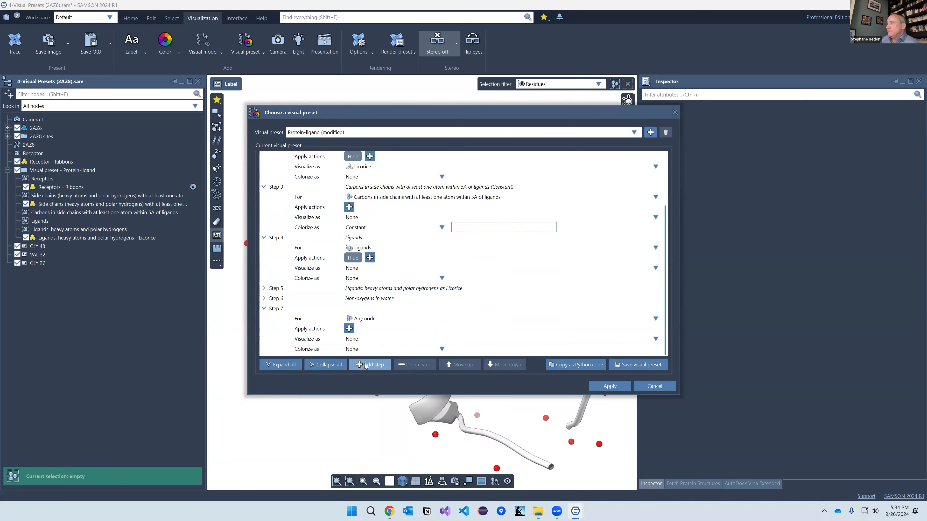
pyautogui.click(365, 318)
pyautogui.click(366, 319)
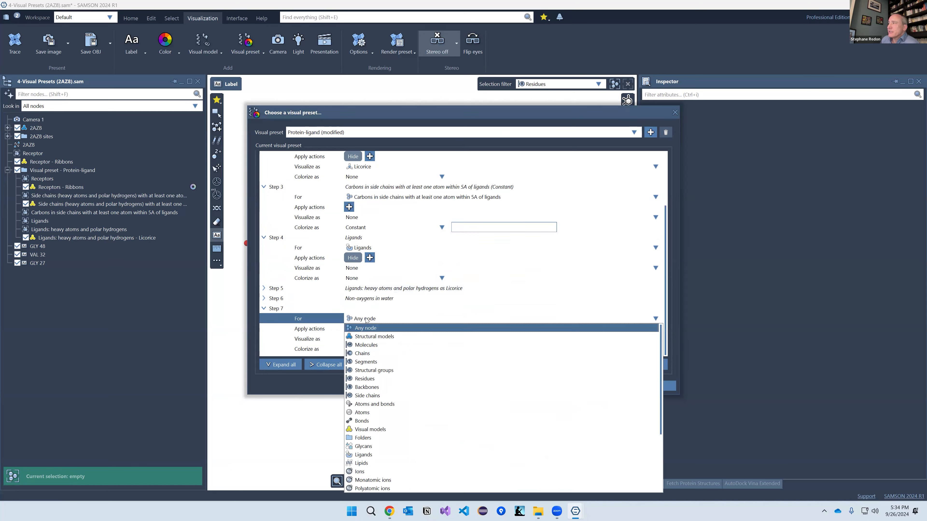
pyautogui.click(364, 378)
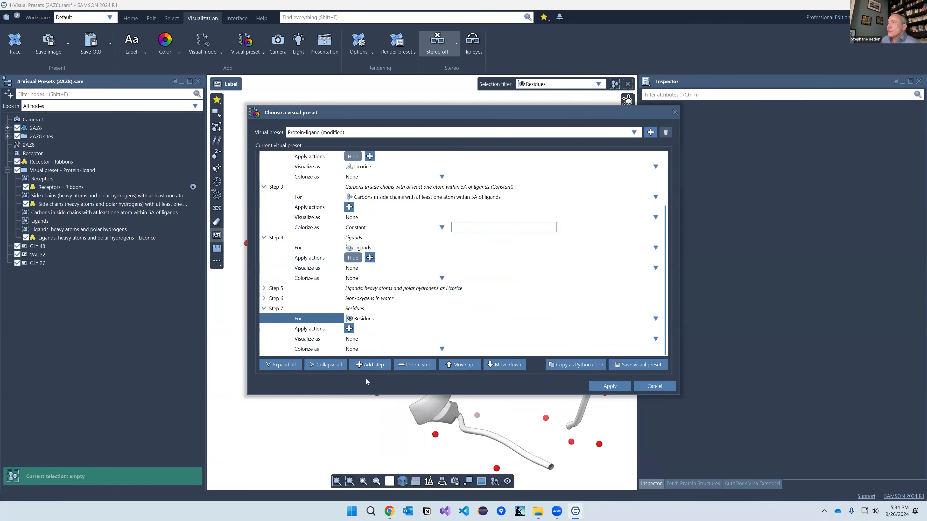
pyautogui.click(351, 329)
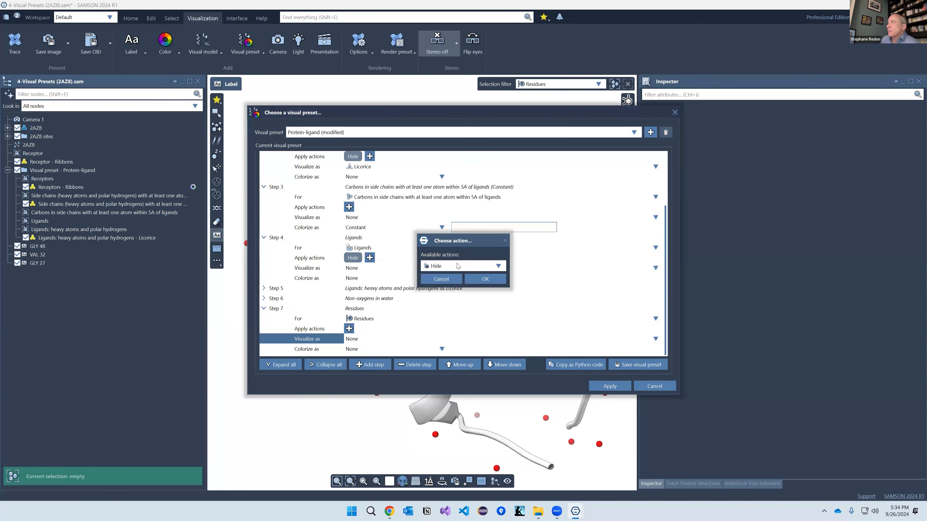
pyautogui.click(458, 266)
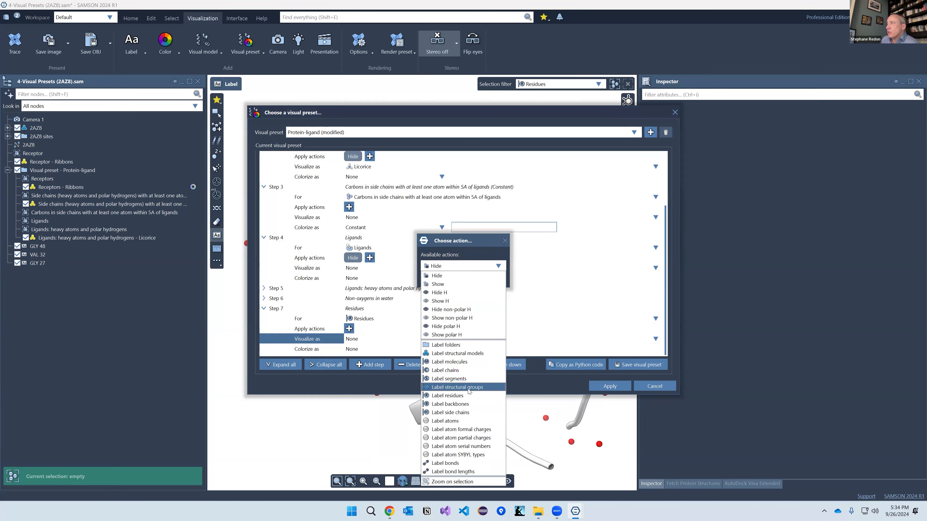
pyautogui.click(453, 396)
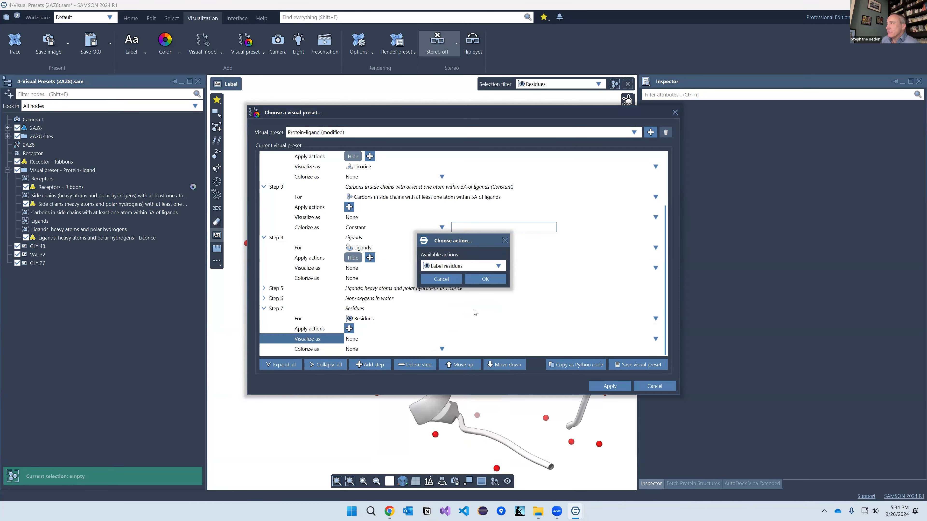
pyautogui.click(485, 279)
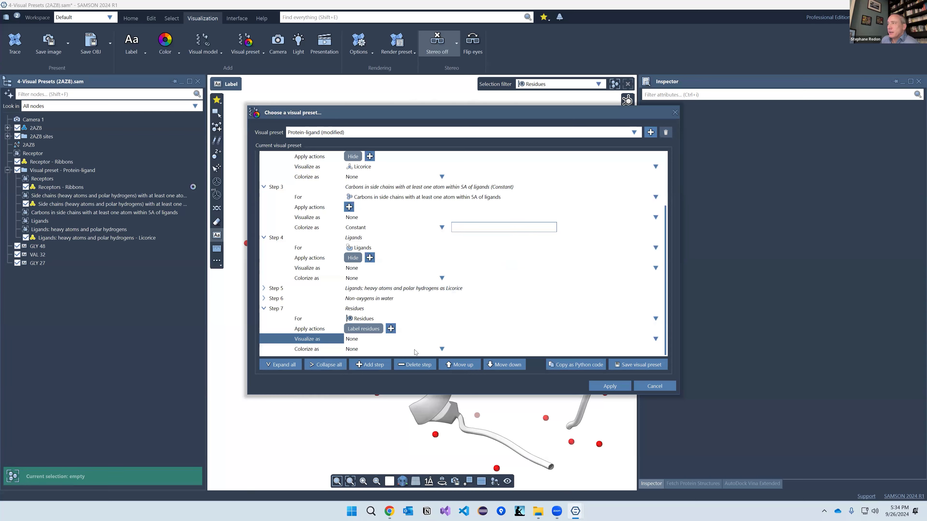
# Step: Apply the preset, saving it as 'Protein-ligand with labels on residues'
pyautogui.click(604, 386)
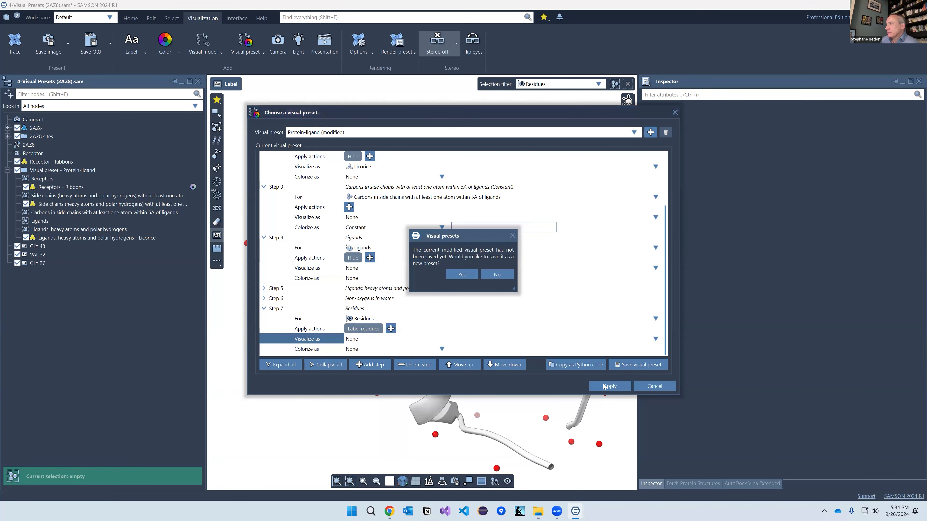
pyautogui.click(461, 274)
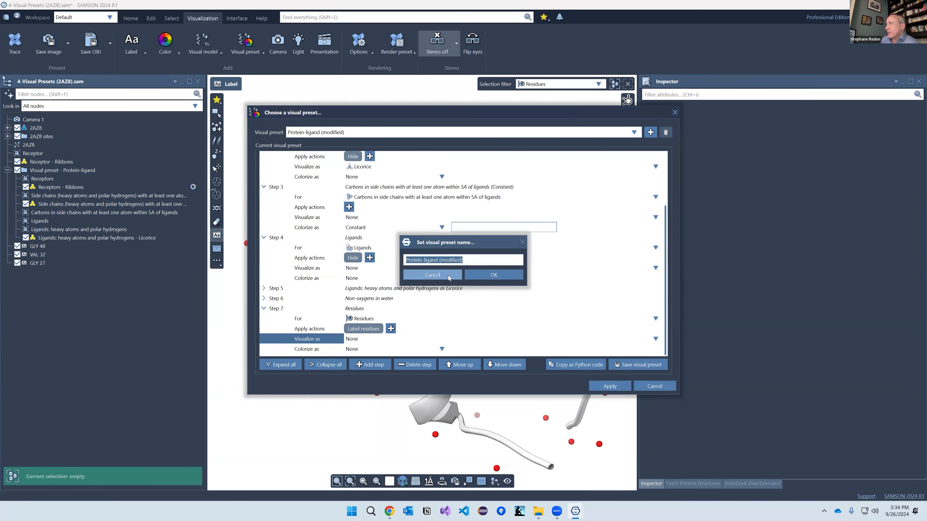
pyautogui.click(445, 259)
pyautogui.moveTo(440, 260); pyautogui.dragTo(482, 259)
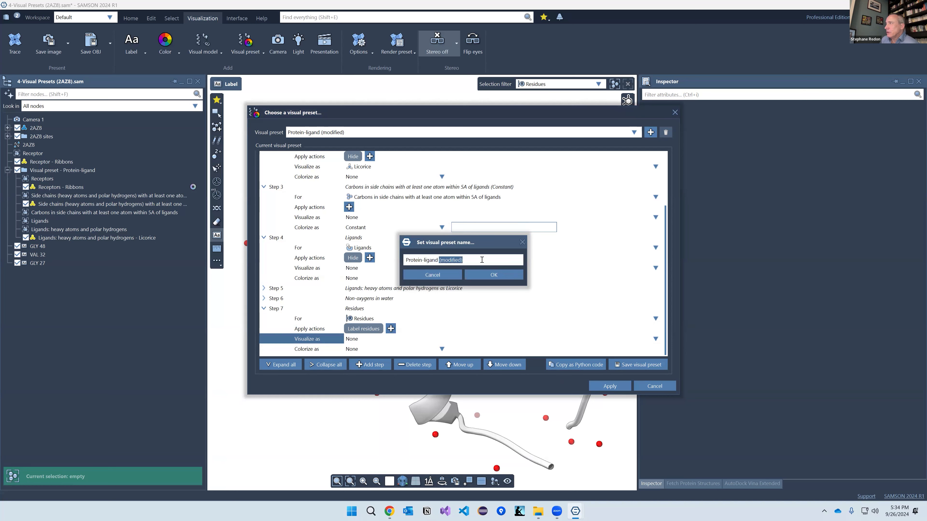
pyautogui.write('with labels')
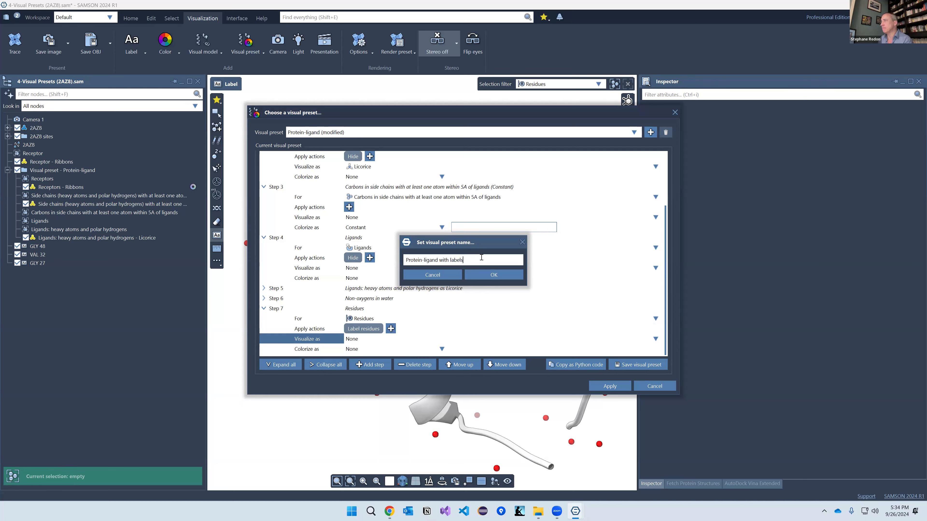
pyautogui.write('o n residues')
pyautogui.press('Return')
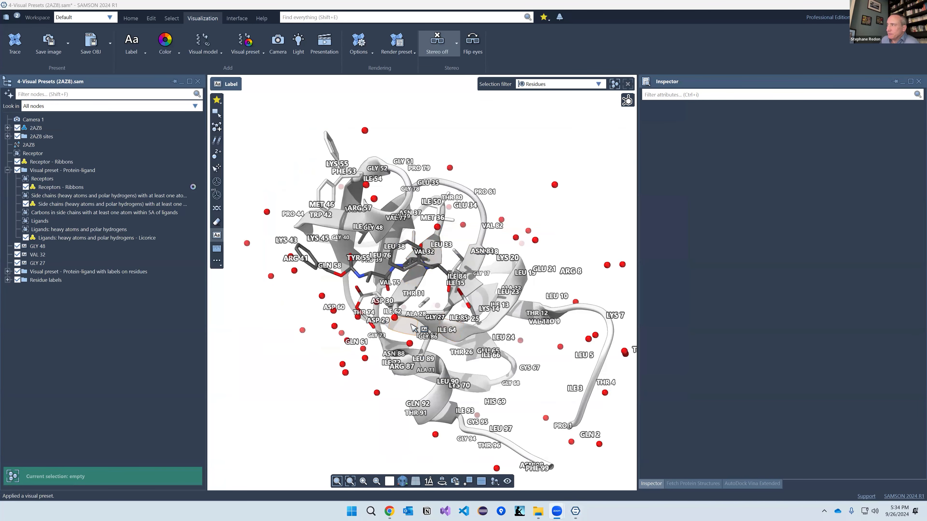
# Step: Select residues within 5 Å of the ligand with filter 'n.t r w 5A of n.c lig', then clear it
pyautogui.scroll(3, 421, 315)
pyautogui.scroll(2, 422, 310)
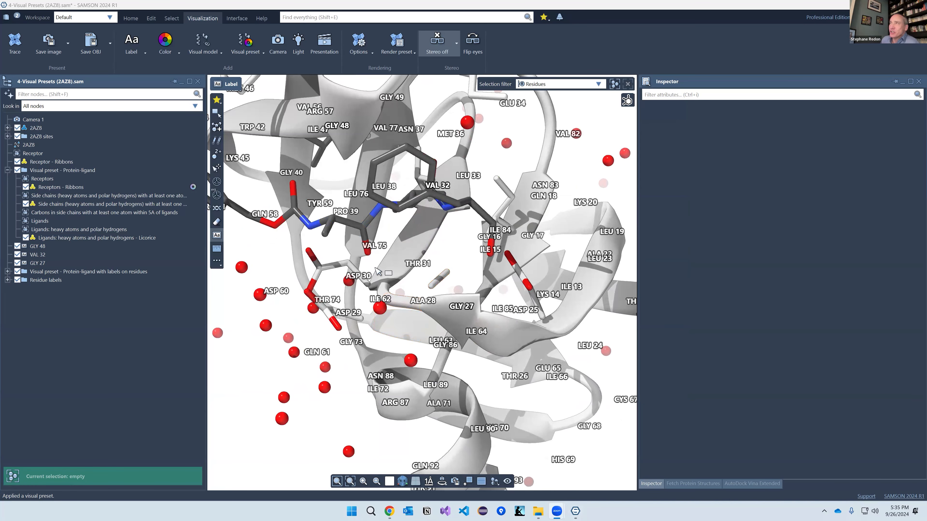
pyautogui.click(74, 95)
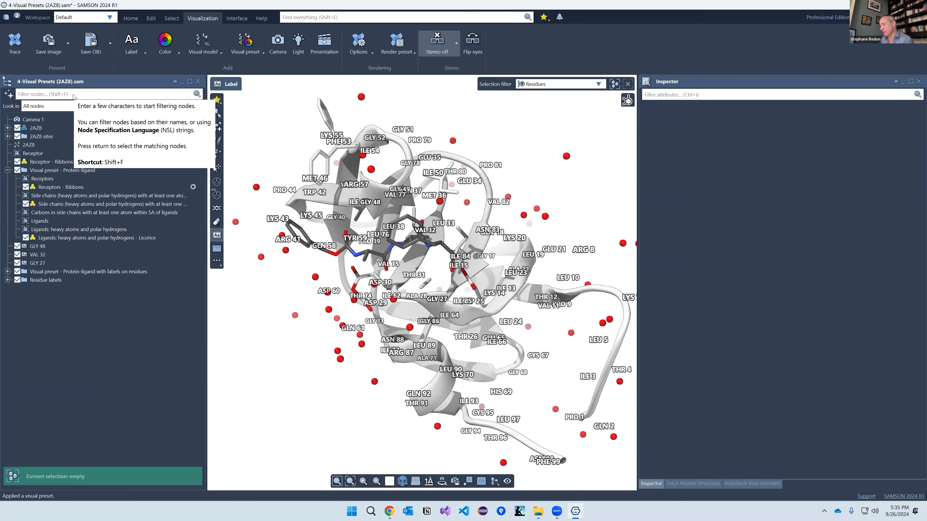
pyautogui.write('n.t r')
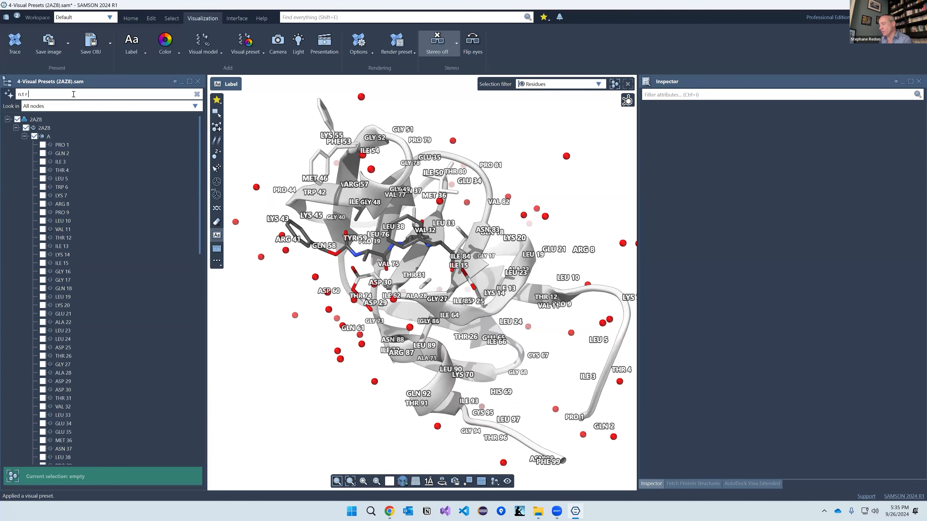
pyautogui.write(' w 5A of n.c lig')
pyautogui.press('Return')
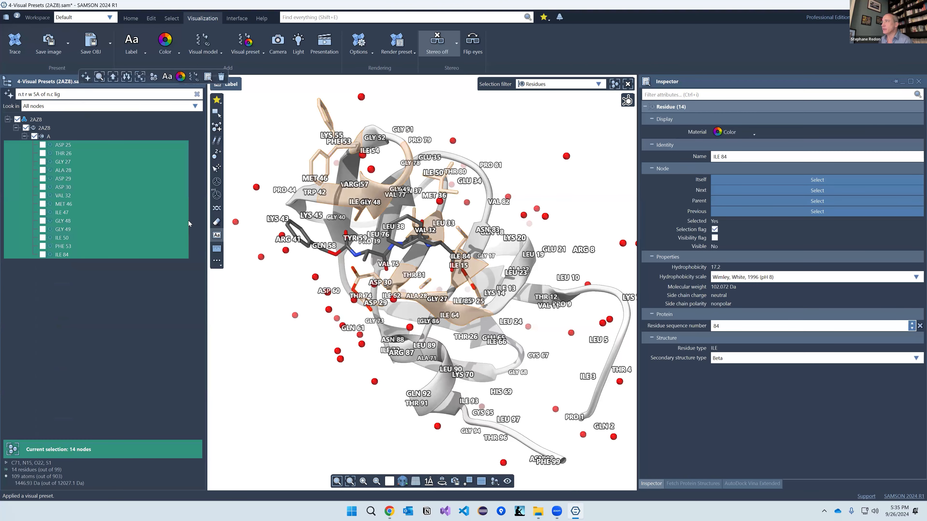
pyautogui.moveTo(386, 274); pyautogui.dragTo(408, 297, button='middle')
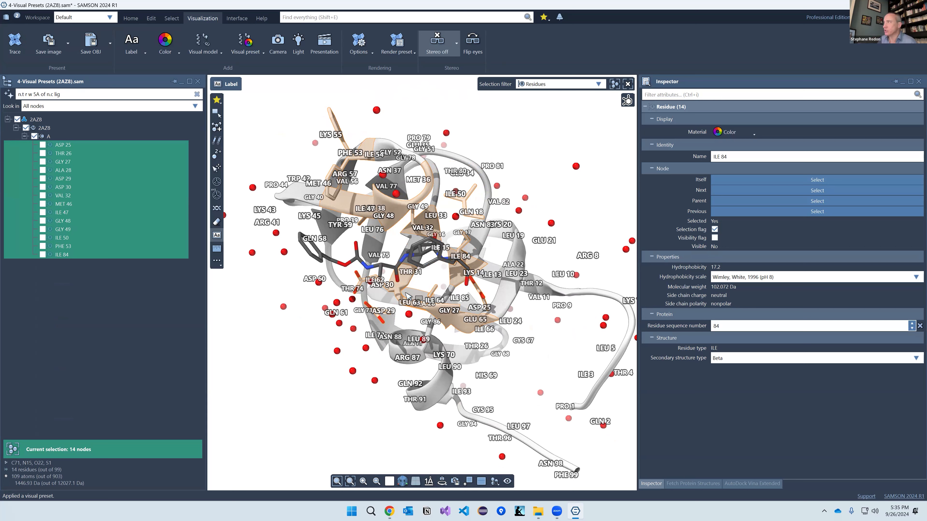
pyautogui.click(197, 95)
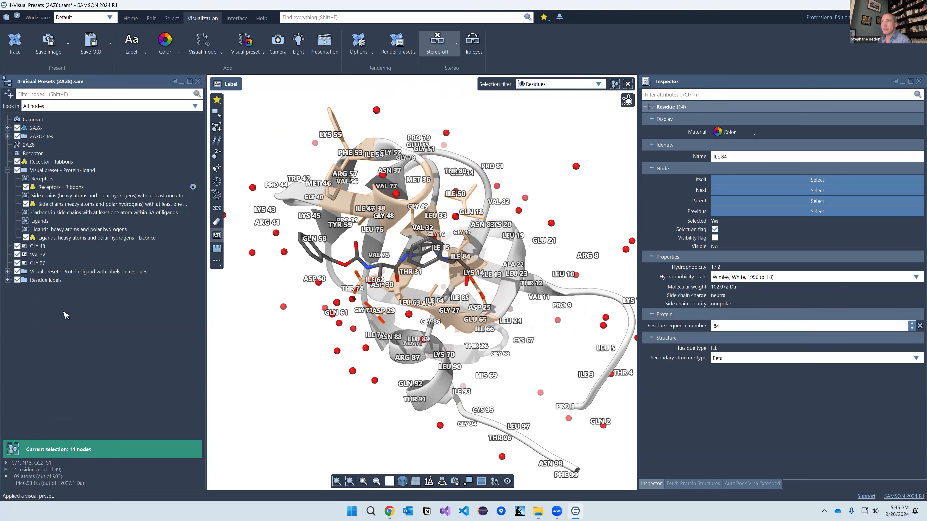
pyautogui.click(49, 170)
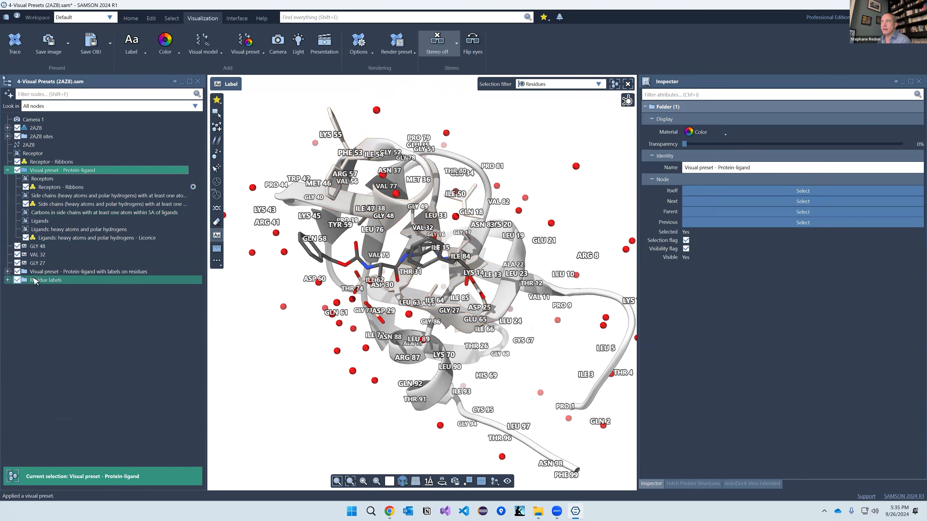
# Step: Delete the preset and residue-label nodes and apply a new colour scheme to the receptor ribbons
pyautogui.keyDown('shift'); pyautogui.click(34, 280); pyautogui.keyUp('shift')
pyautogui.press('Delete')
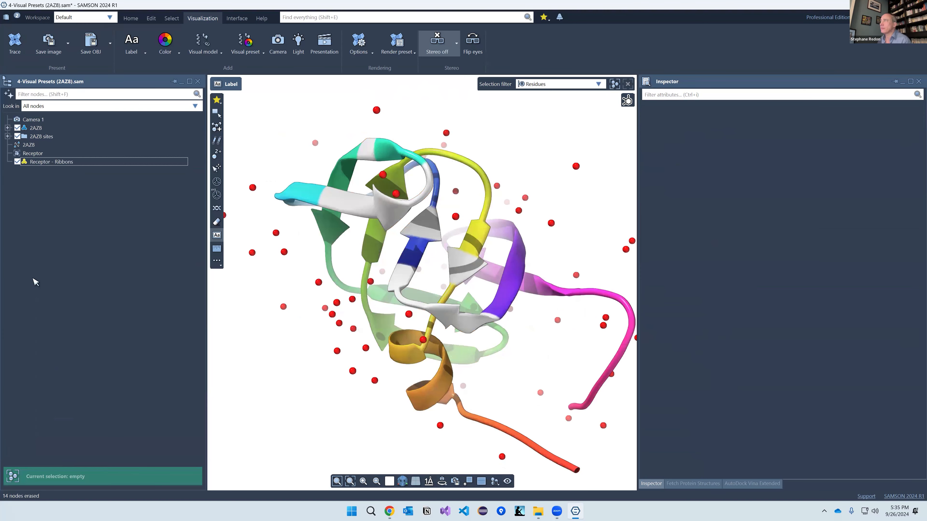
pyautogui.click(45, 165)
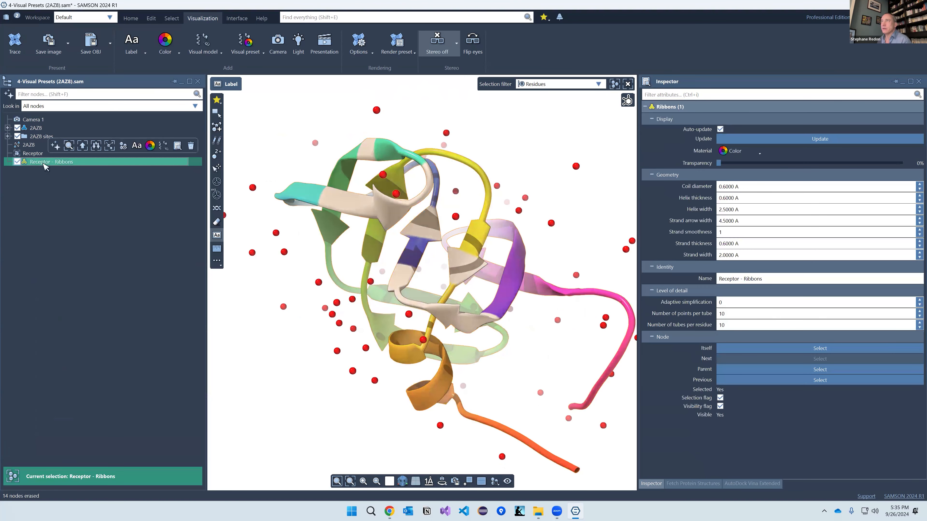
pyautogui.click(45, 197)
pyautogui.hotkey('ctrl', 'a')
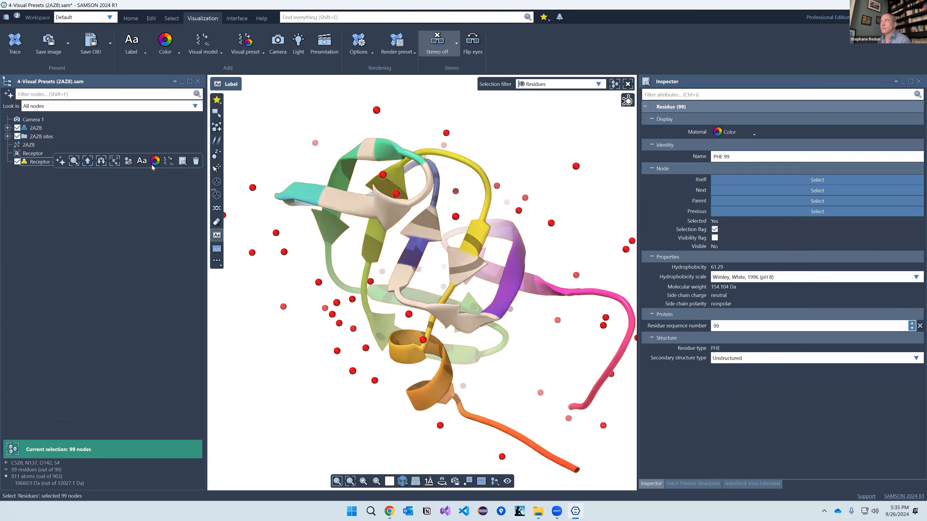
pyautogui.click(156, 161)
pyautogui.click(172, 243)
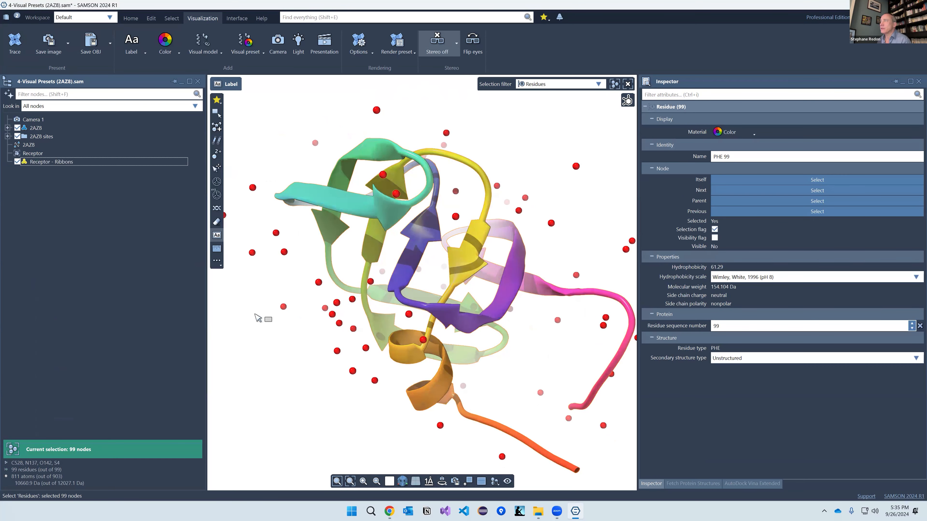
pyautogui.click(348, 344)
# Step: Apply the Protein surface visual preset to 2AZ8, then close the document with Ctrl+W
pyautogui.scroll(-5, 448, 328)
pyautogui.scroll(4, 443, 320)
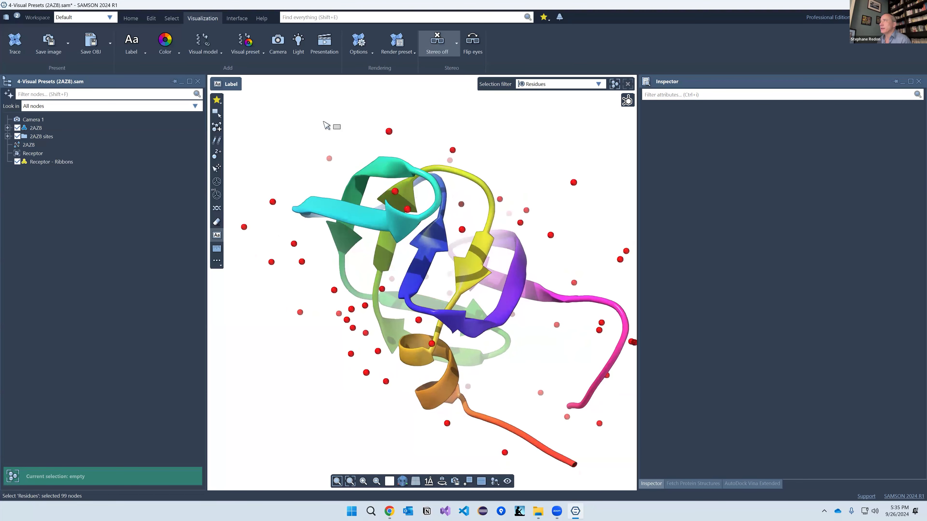
pyautogui.click(399, 51)
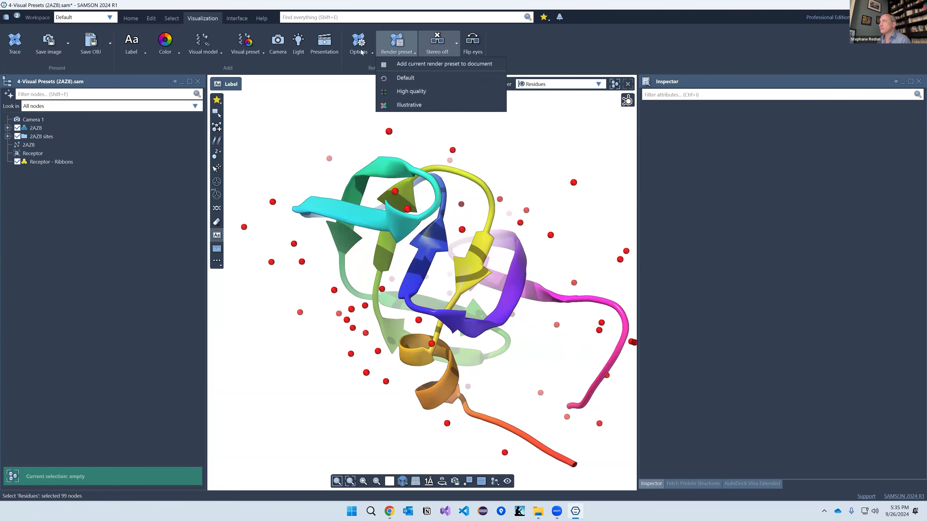
pyautogui.click(362, 52)
pyautogui.click(241, 42)
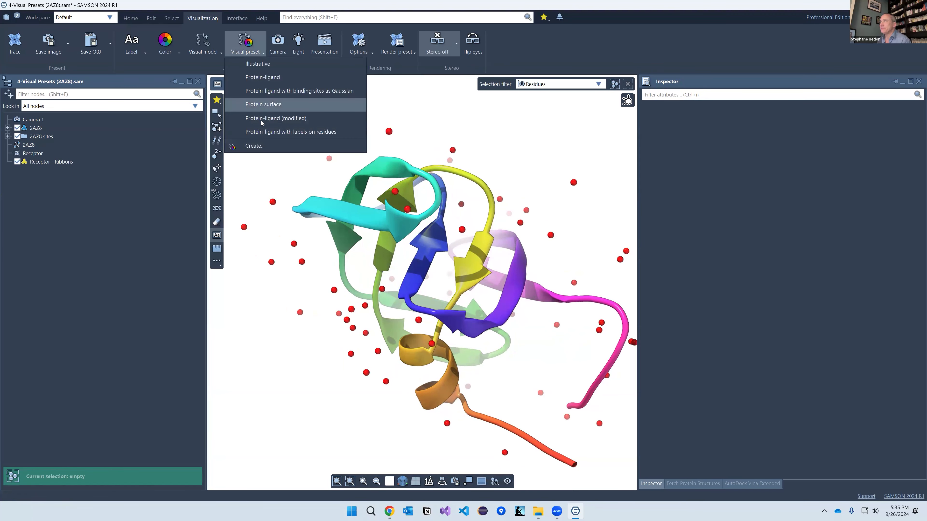
pyautogui.click(265, 104)
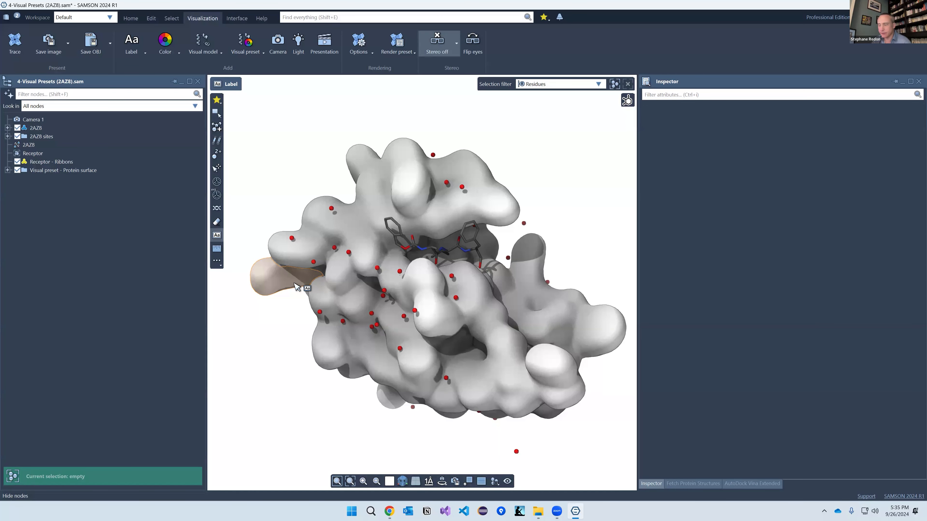
pyautogui.hotkey('ctrl', 'w')
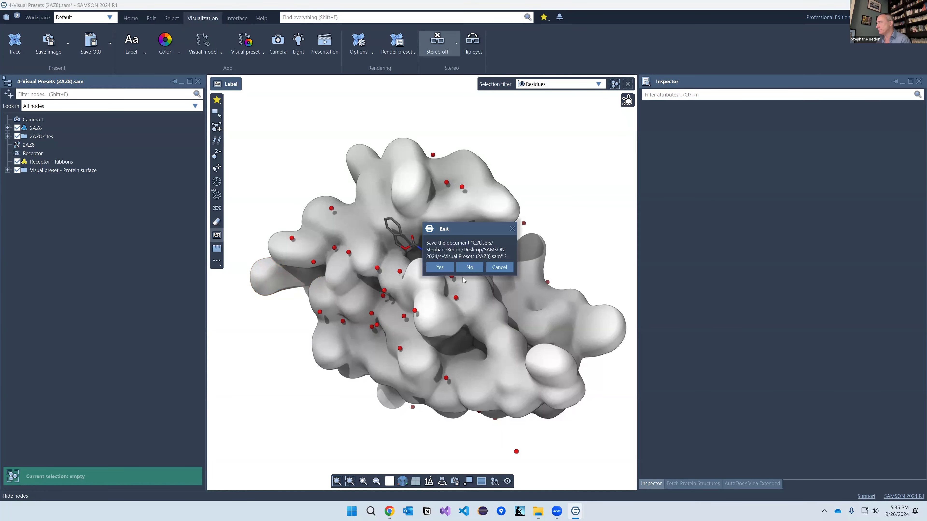
# Step: Close 2AZ8 without saving and give the empty viewport a blue gradient background
pyautogui.click(470, 267)
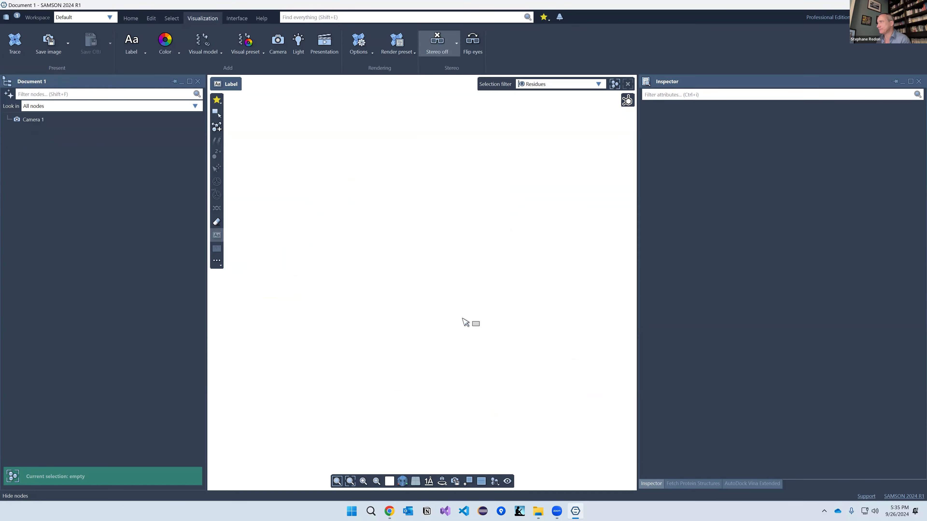
pyautogui.click(390, 481)
pyautogui.click(399, 424)
# Step: Open 5-Animation.sam by dragging it from File Explorer into the viewport
pyautogui.hotkey('alt', 'Tab')
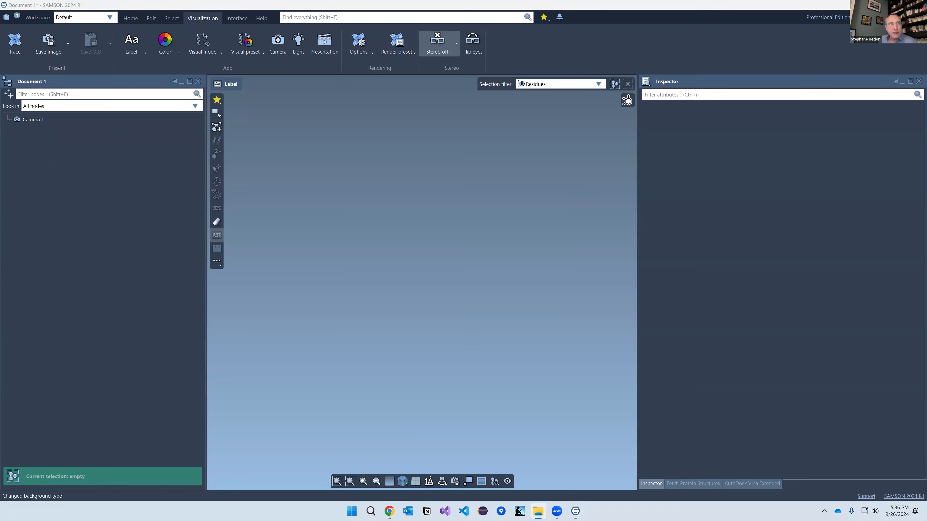
pyautogui.moveTo(2, 281); pyautogui.dragTo(385, 260)
pyautogui.click(488, 272)
pyautogui.click(486, 291)
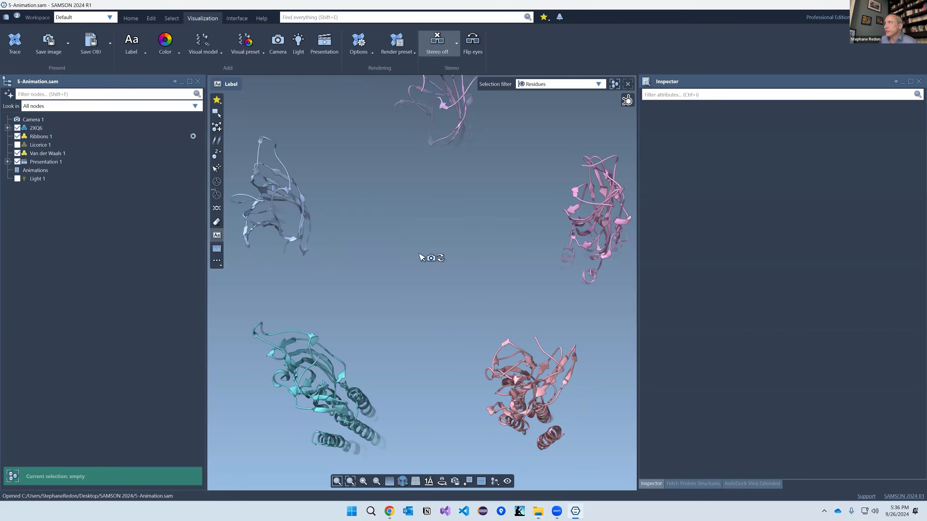
# Step: Turn off fog and open Presentation 1 in an enlarged Animator fitted to frames 1–120
pyautogui.click(359, 42)
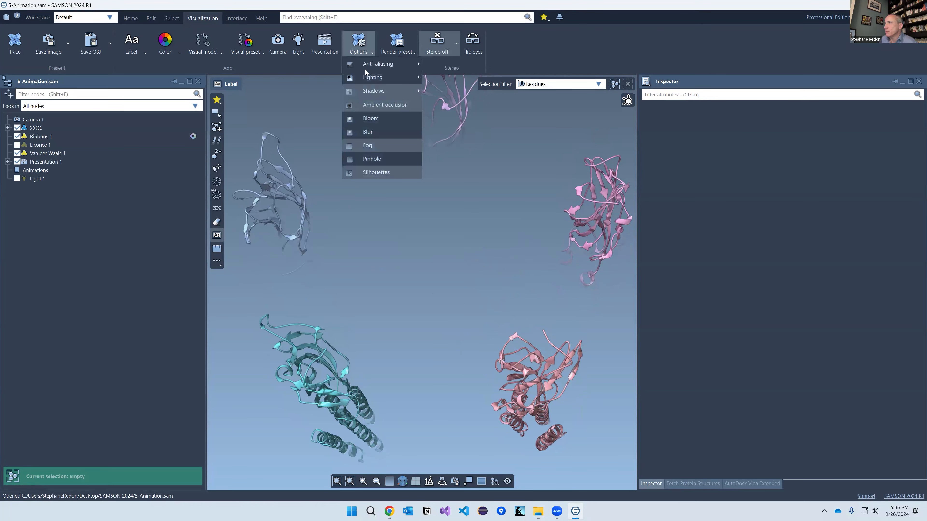
pyautogui.click(379, 161)
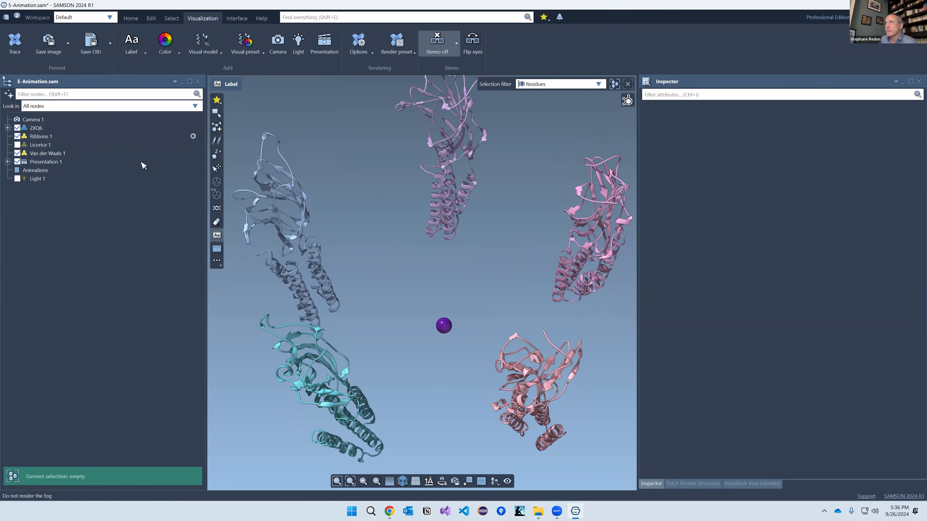
pyautogui.click(34, 163)
pyautogui.click(7, 161)
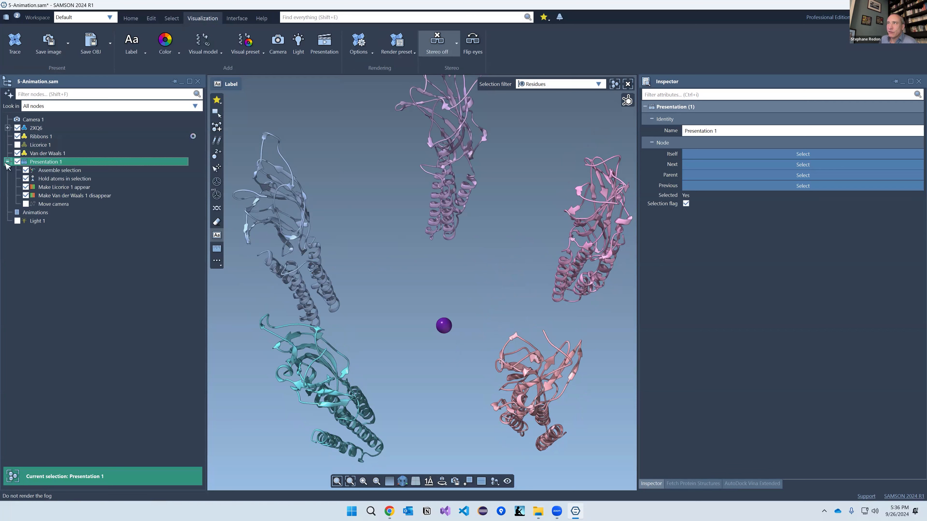
pyautogui.doubleClick(46, 162)
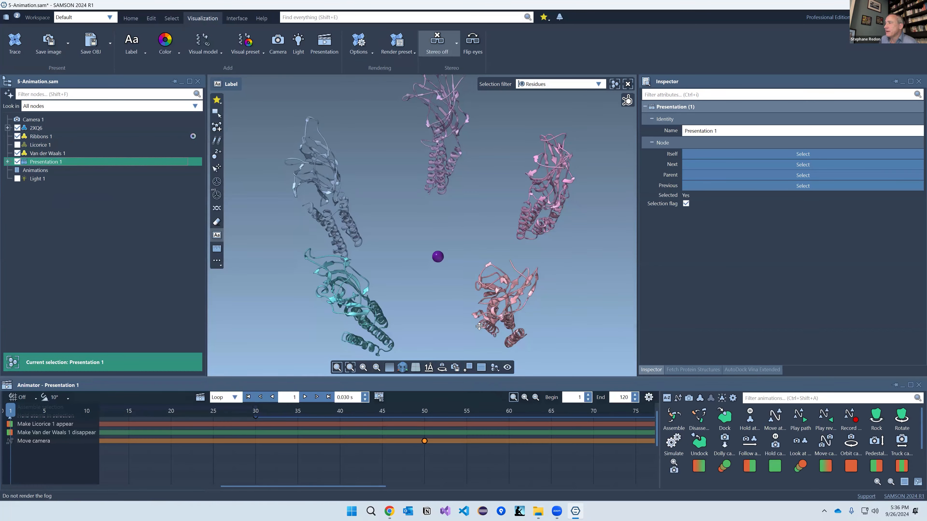
pyautogui.moveTo(478, 393); pyautogui.dragTo(478, 331)
pyautogui.click(513, 345)
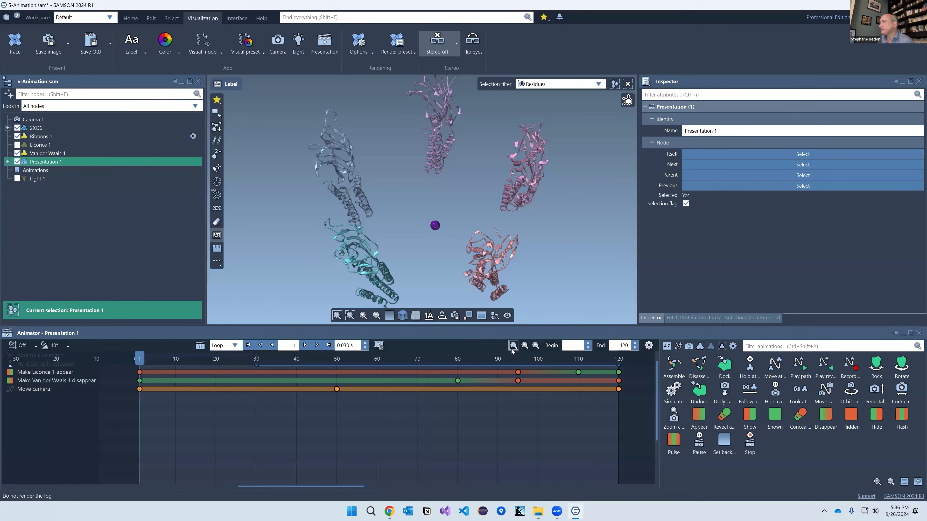
pyautogui.scroll(1, 388, 439)
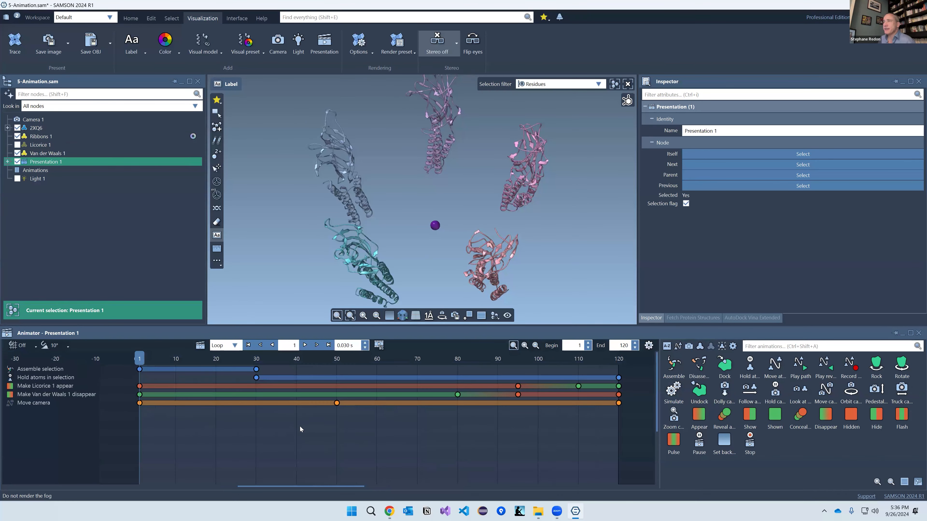
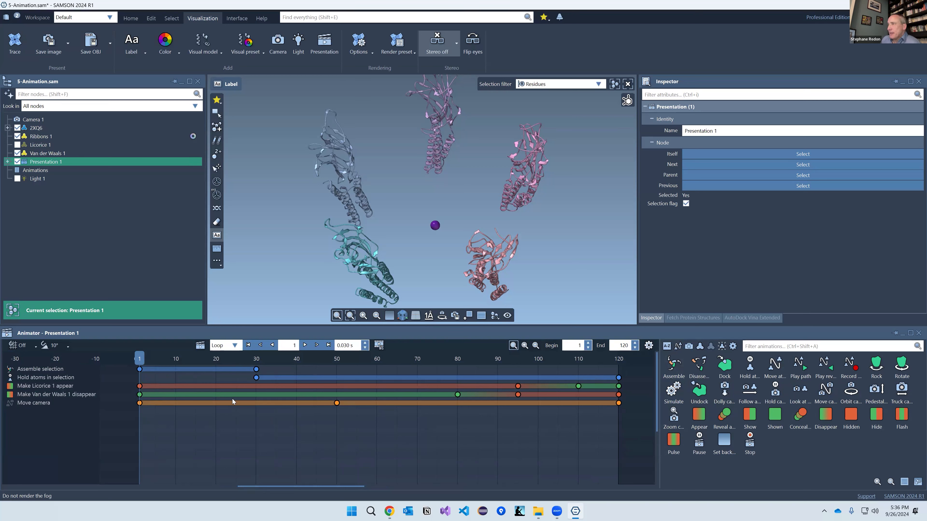
# Step: Scrub the assembly animation, keep its end at frame 30, and select the Move camera animation
pyautogui.moveTo(153, 361); pyautogui.dragTo(226, 376)
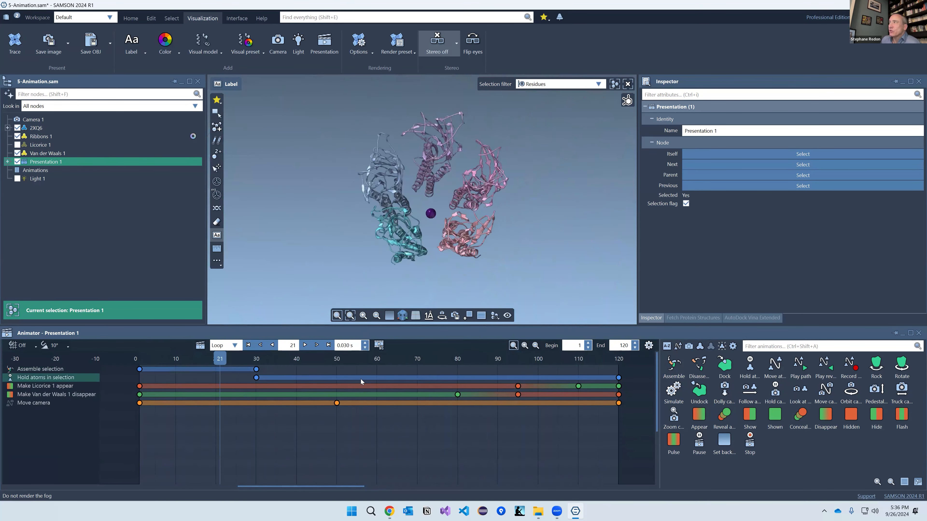
pyautogui.moveTo(361, 379); pyautogui.dragTo(517, 387)
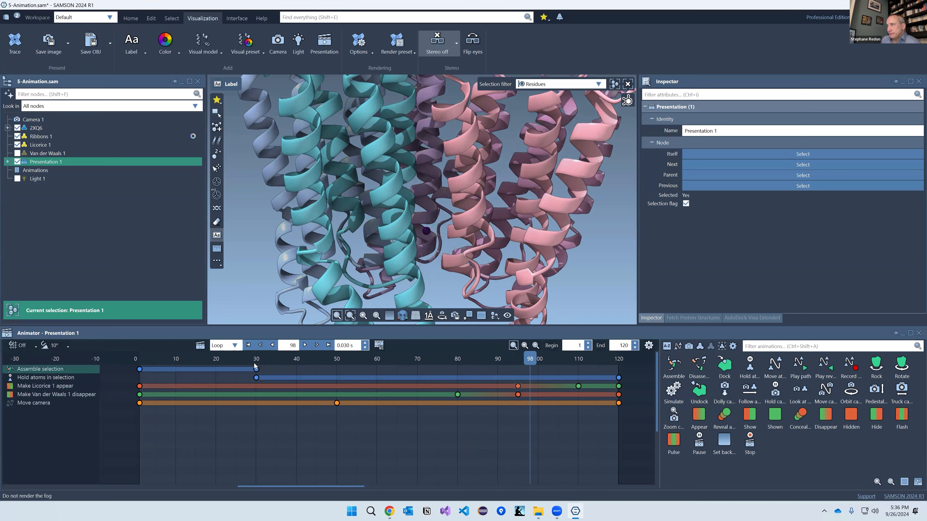
pyautogui.moveTo(257, 370); pyautogui.dragTo(348, 369)
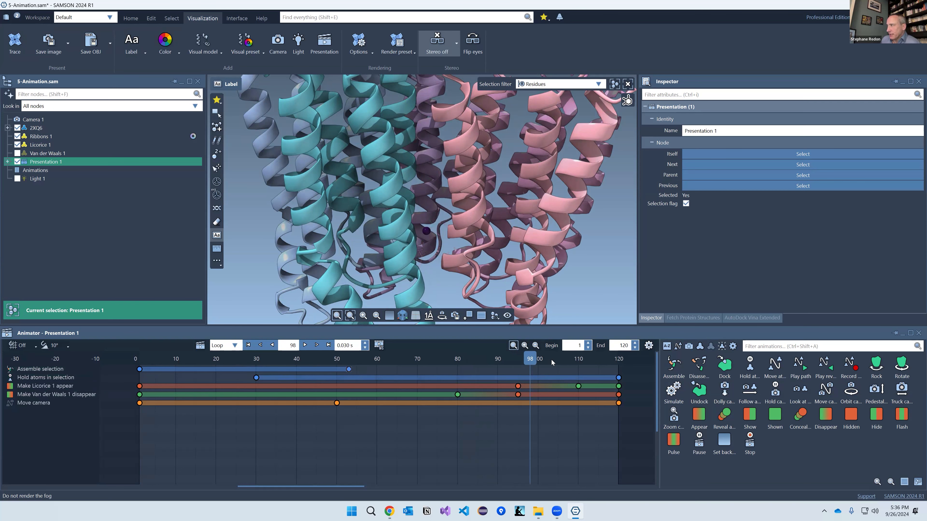
pyautogui.moveTo(531, 359); pyautogui.dragTo(183, 372)
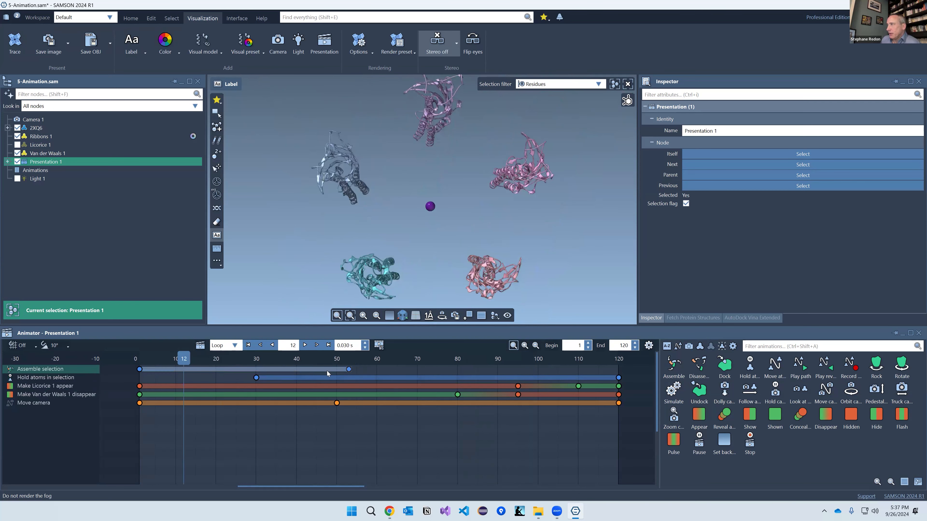
pyautogui.moveTo(349, 370); pyautogui.dragTo(251, 371)
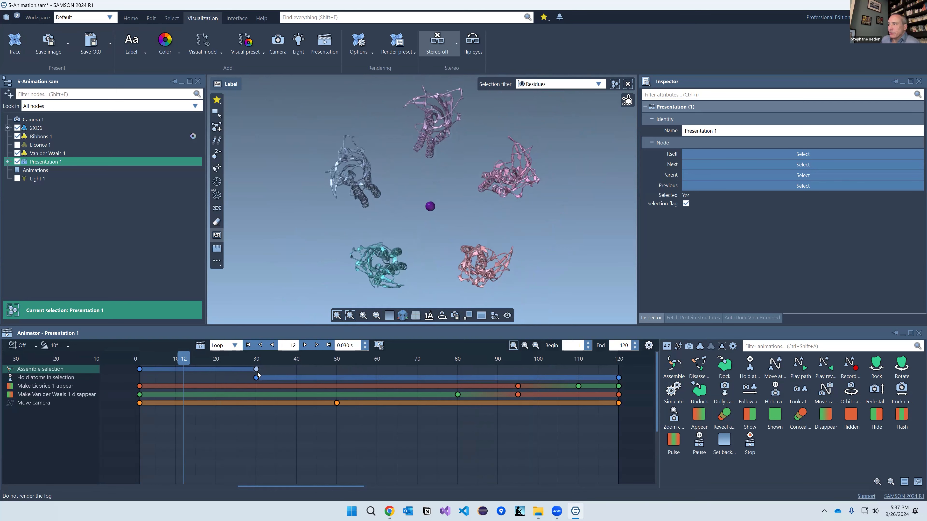
pyautogui.click(453, 402)
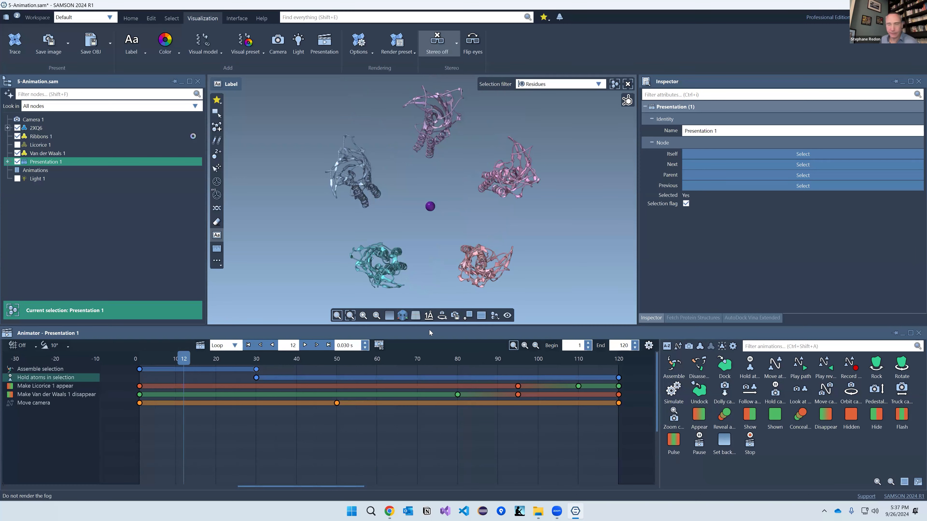
# Step: Close 5-Animation.sam without saving the changes
pyautogui.click(482, 218)
pyautogui.hotkey('alt', 'F4')
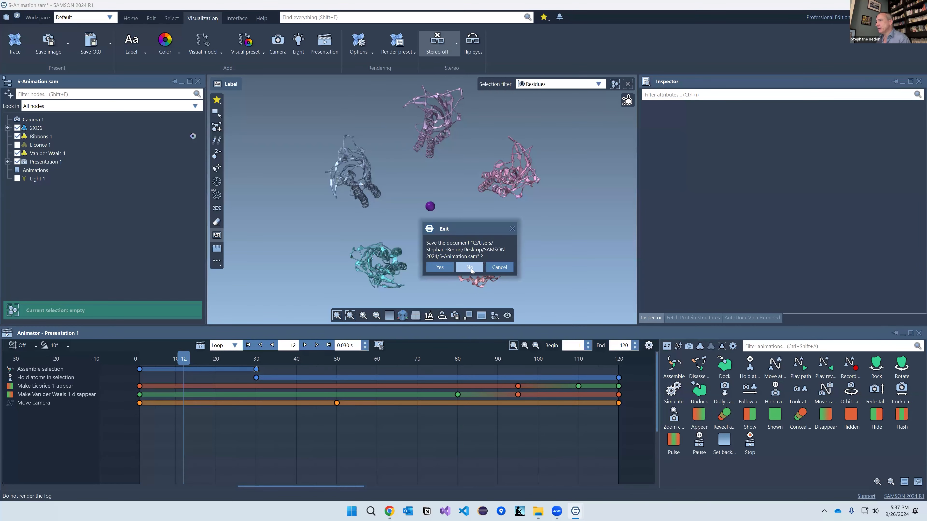
pyautogui.click(469, 267)
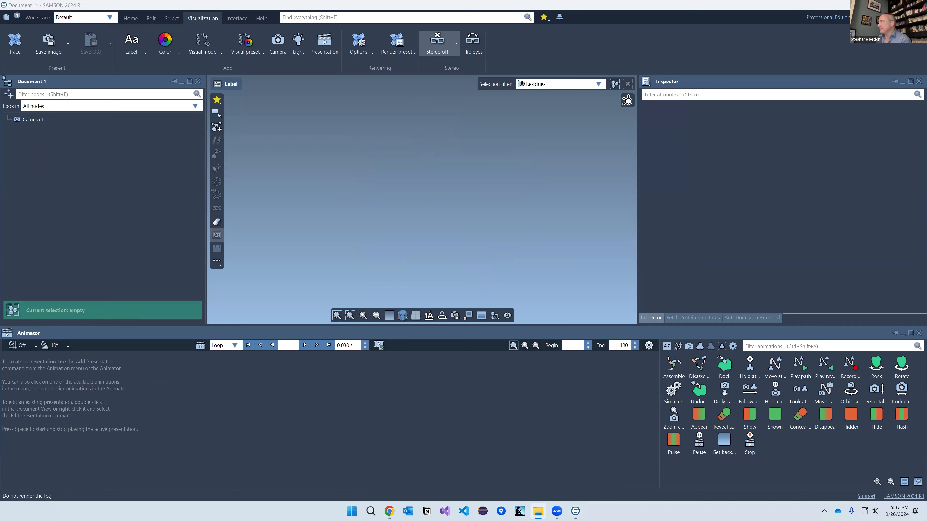
# Step: Open Predict Protein Structures from the Home tab, keeping ESMFold (NVIDIA BioNeMo) as the service
pyautogui.click(175, 238)
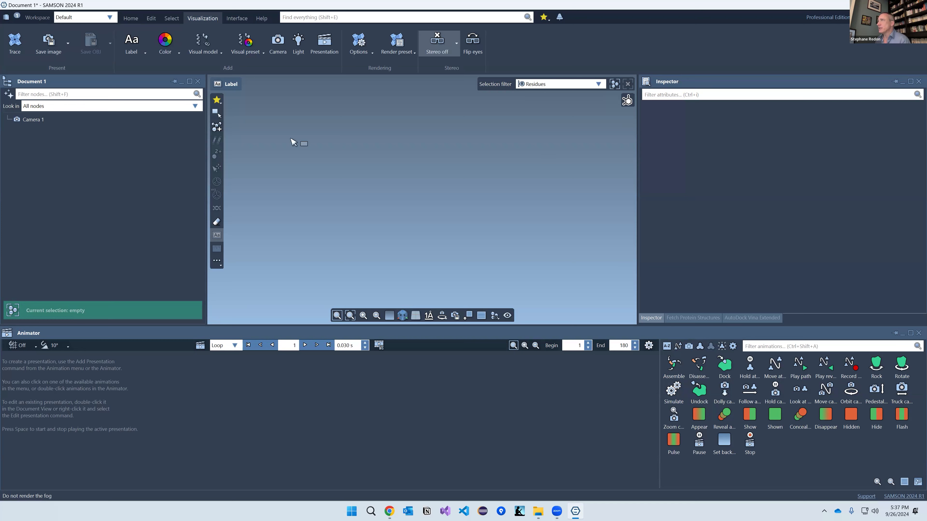
pyautogui.click(130, 18)
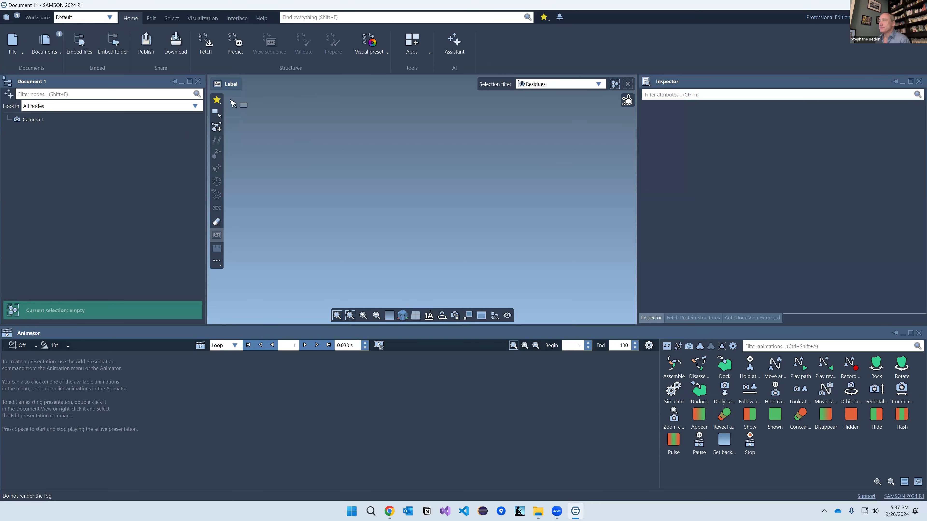
pyautogui.click(239, 42)
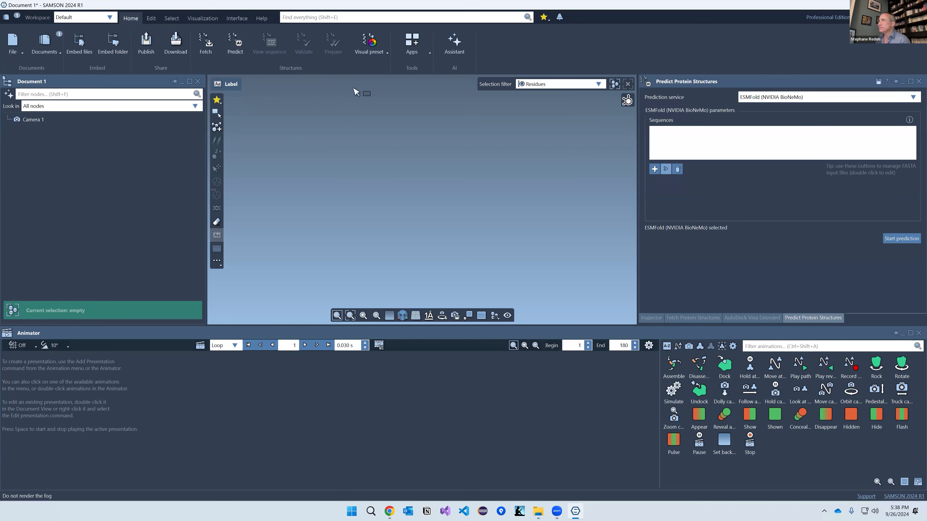
pyautogui.click(773, 97)
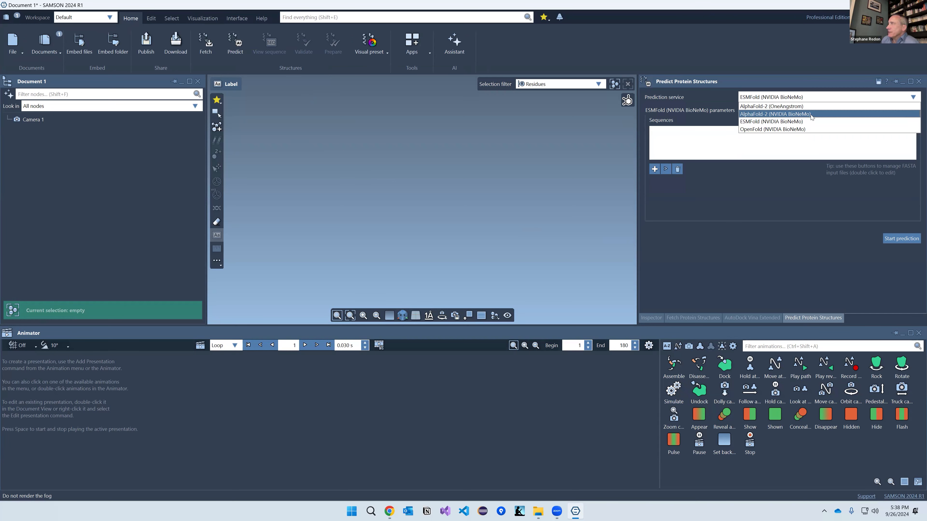
pyautogui.click(748, 122)
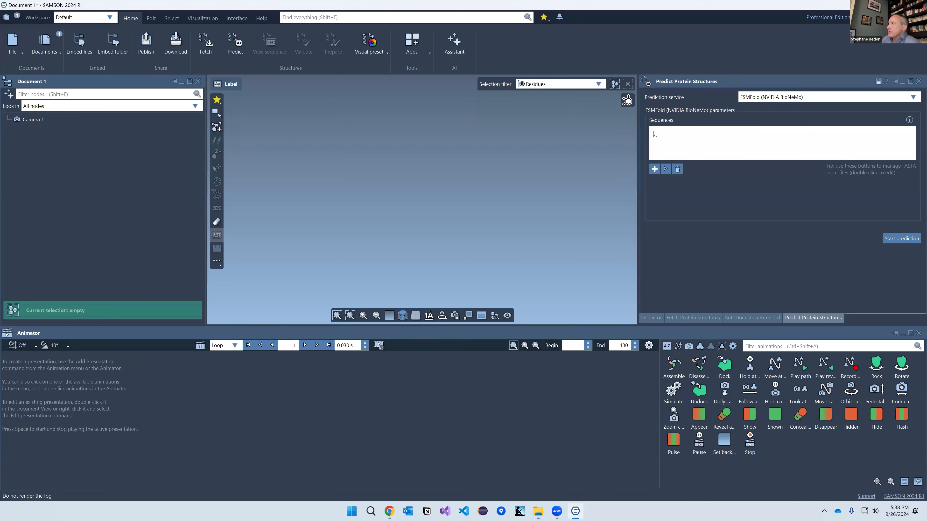
# Step: Add 6-sequences.fasta as the input sequences file and embed it in the document
pyautogui.click(655, 169)
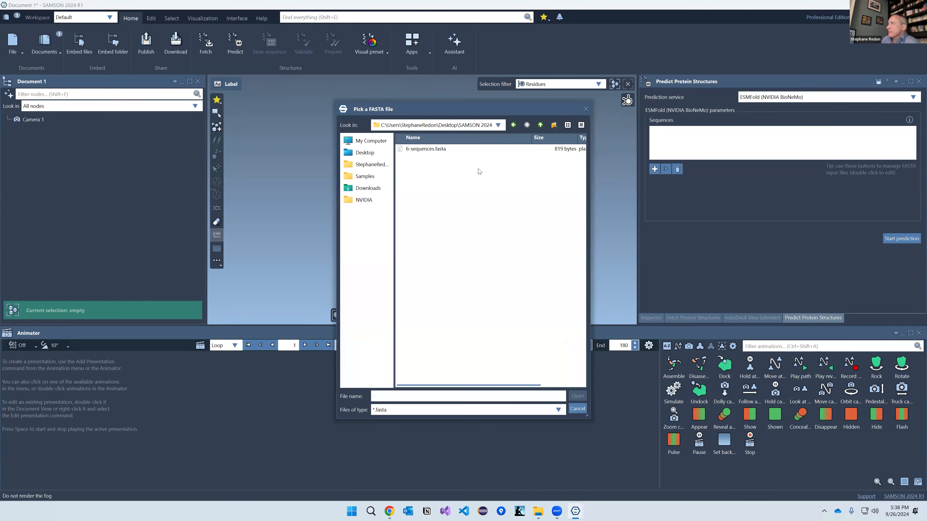
pyautogui.doubleClick(428, 150)
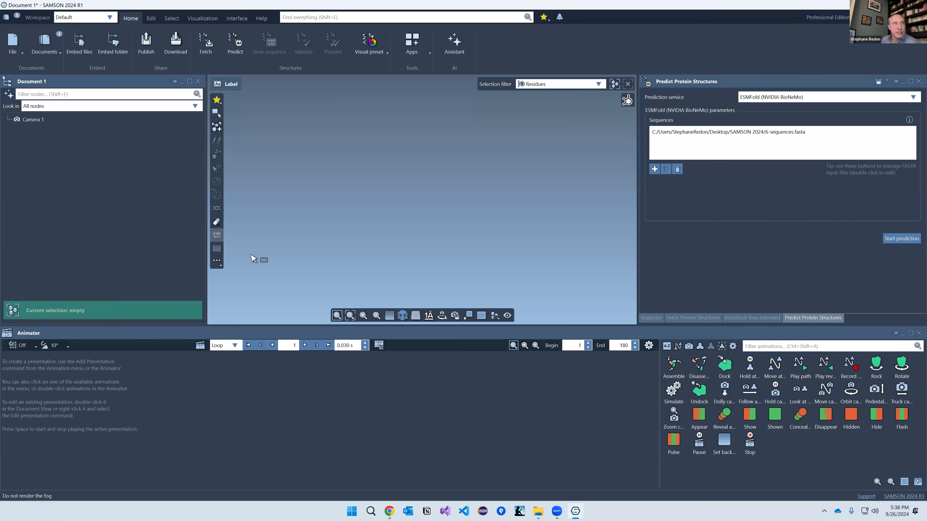
pyautogui.moveTo(376, 254); pyautogui.dragTo(466, 226)
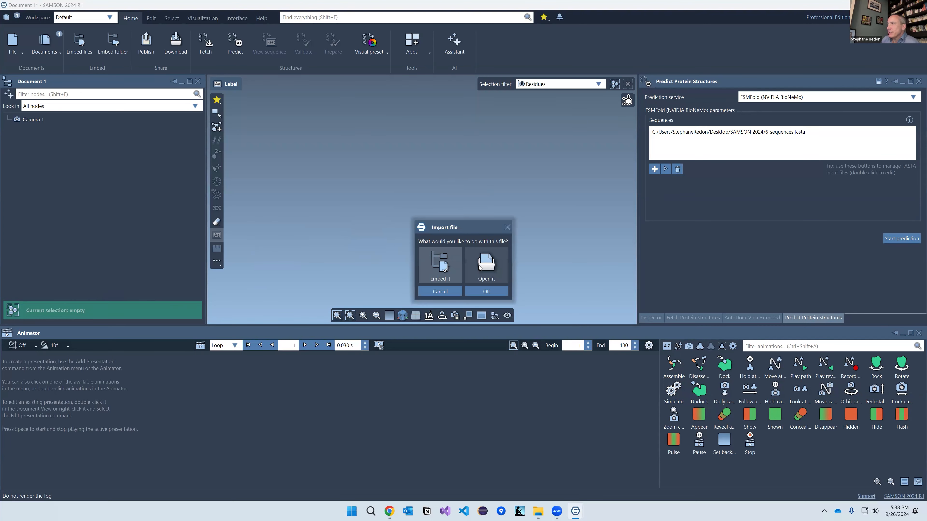
pyautogui.click(435, 269)
# Step: Open the embedded 6-sequences.fasta node in a widened editor to check its sequences
pyautogui.click(41, 130)
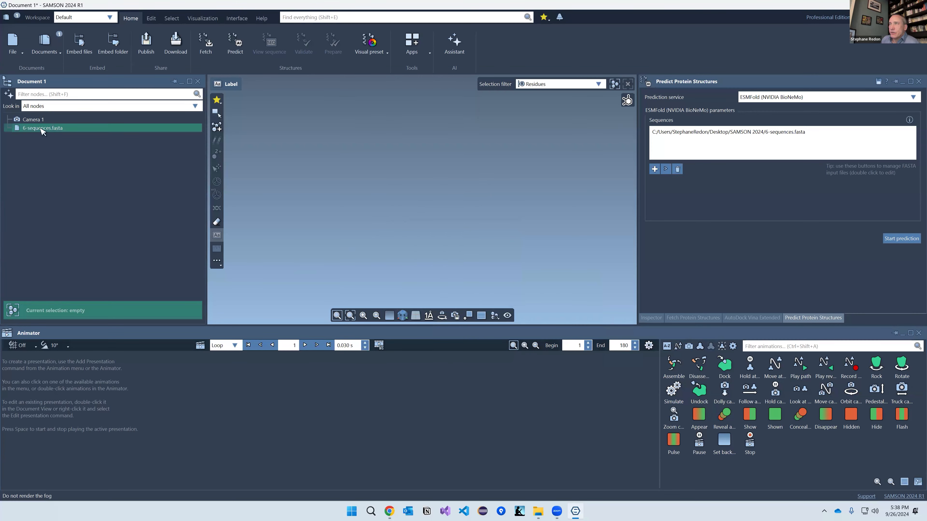
pyautogui.rightClick(42, 130)
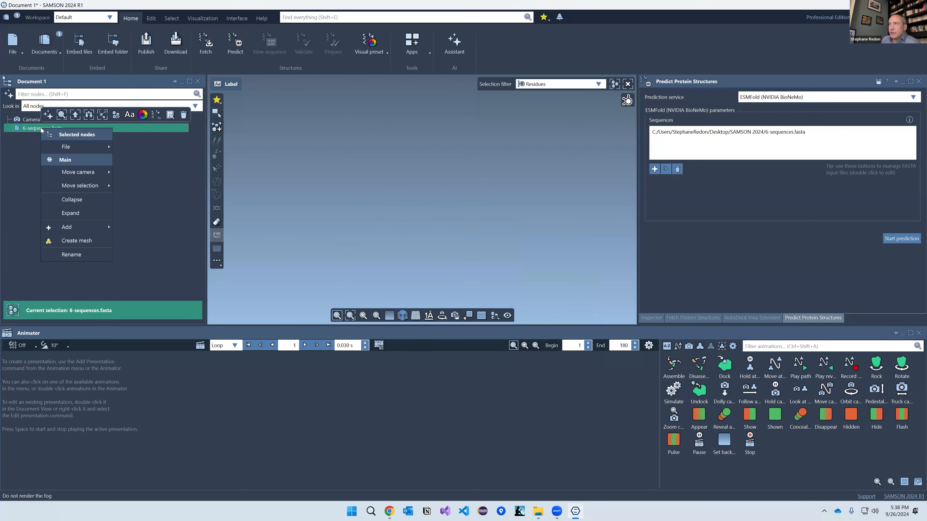
pyautogui.moveTo(65, 147)
pyautogui.click(142, 147)
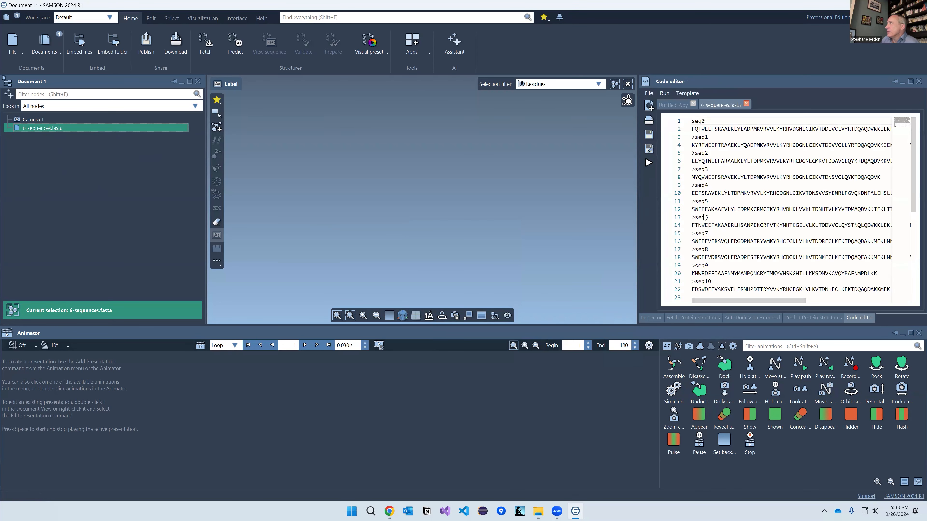
pyautogui.moveTo(622, 195); pyautogui.dragTo(548, 195)
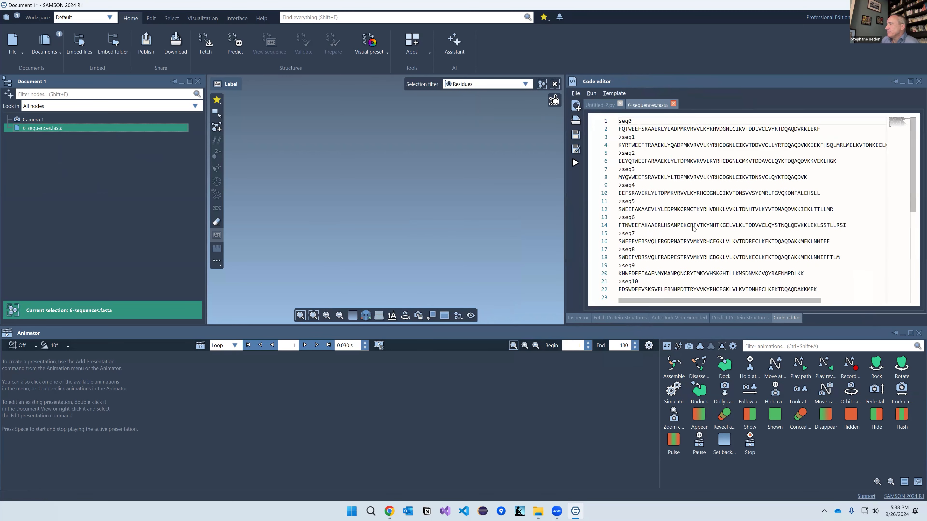
pyautogui.click(730, 316)
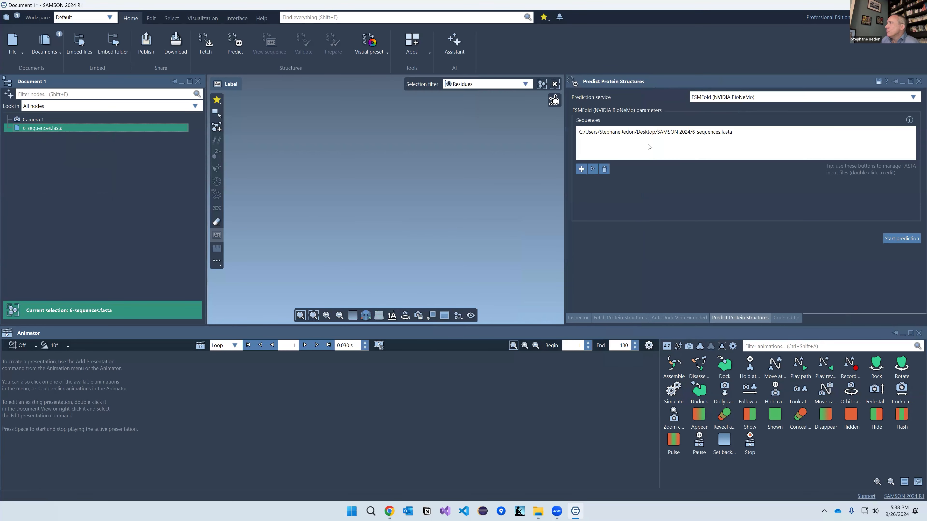
# Step: Start the ESMFold prediction, accepting the job name and costs, and sort jobs newest first
pyautogui.click(901, 238)
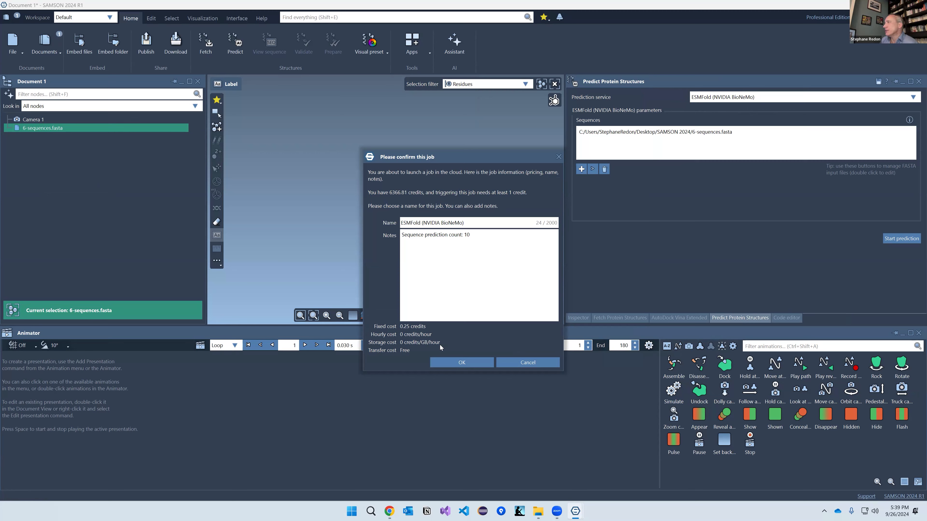
pyautogui.click(466, 364)
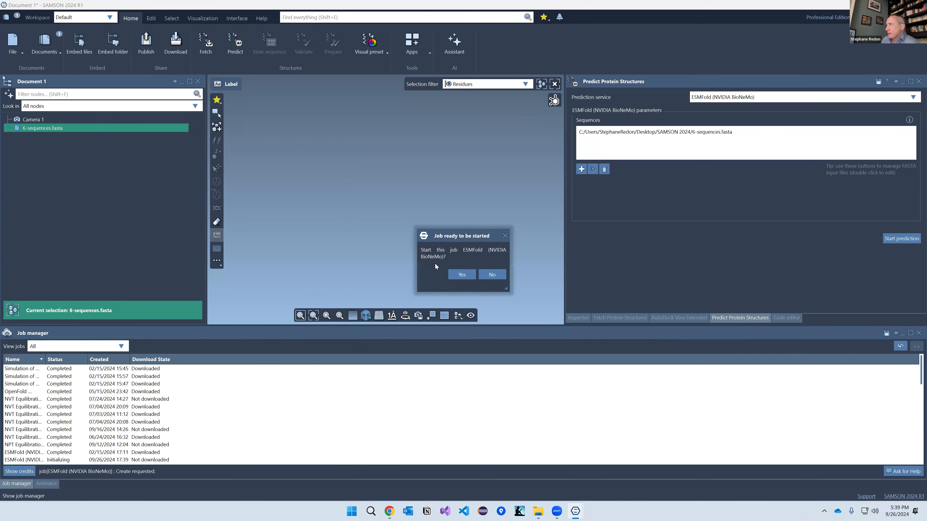
pyautogui.click(462, 274)
pyautogui.click(106, 359)
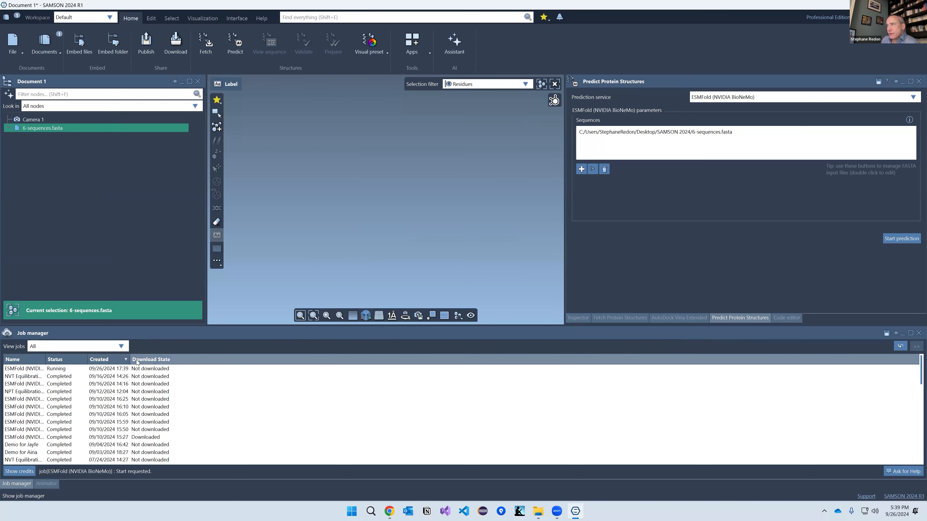
# Step: Widen the Created and Name columns and view the running ESMFold job (10 sequences, 0.25 credits)
pyautogui.moveTo(129, 361); pyautogui.dragTo(193, 360)
pyautogui.moveTo(45, 360); pyautogui.dragTo(182, 361)
pyautogui.click(45, 368)
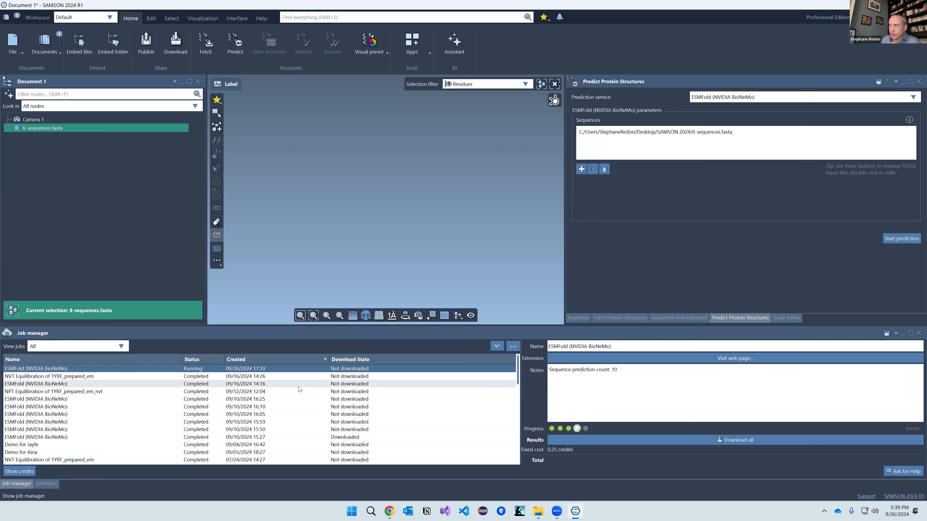
# Step: Download the NPT Equilibration of 1YRF_prepared_em_nvt results, review remote files, then open the local folder
pyautogui.click(76, 393)
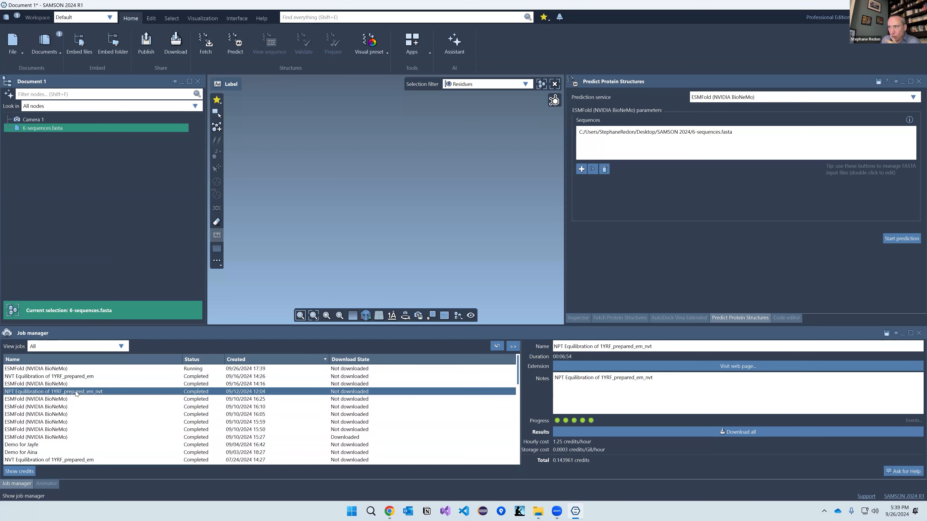
pyautogui.doubleClick(363, 394)
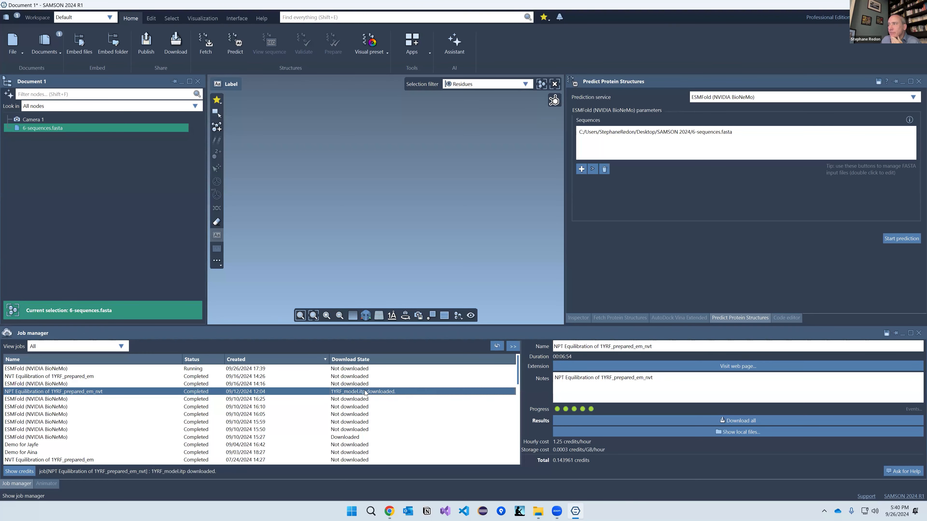
pyautogui.rightClick(356, 393)
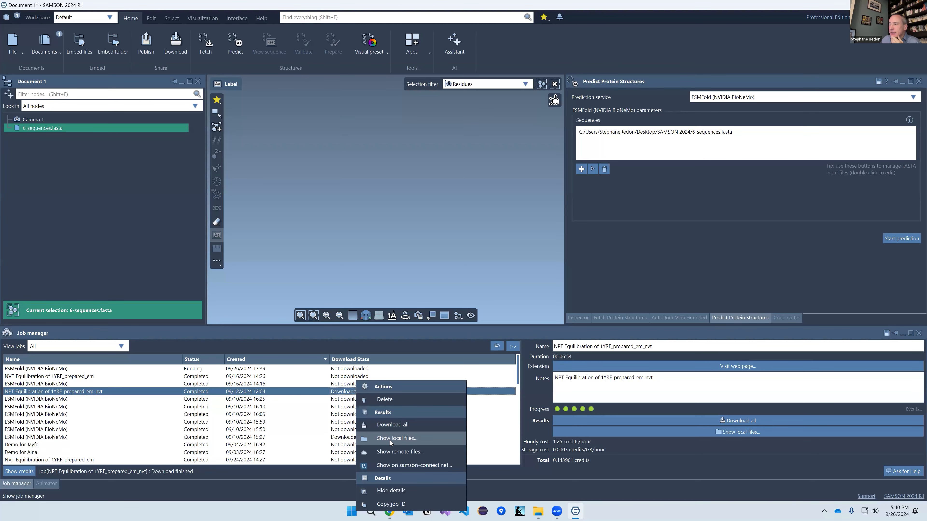
pyautogui.click(393, 455)
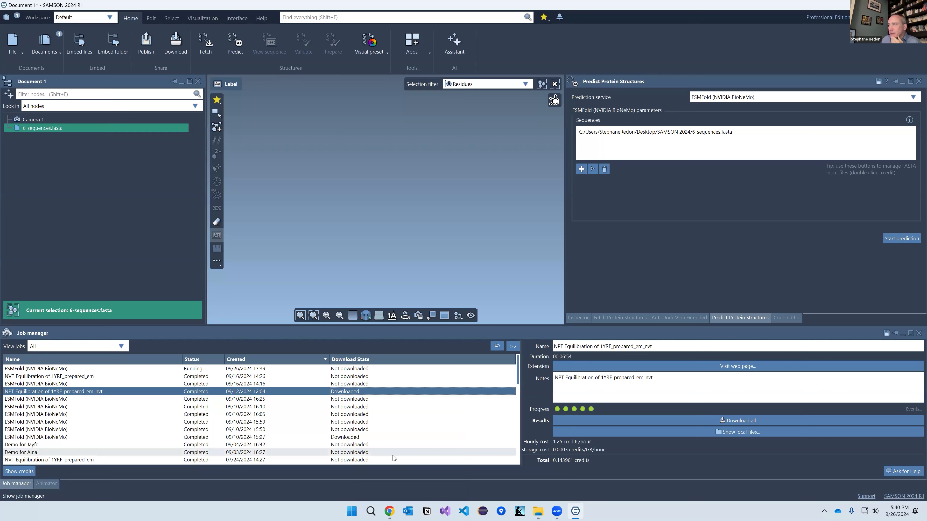
pyautogui.scroll(-5, 451, 269)
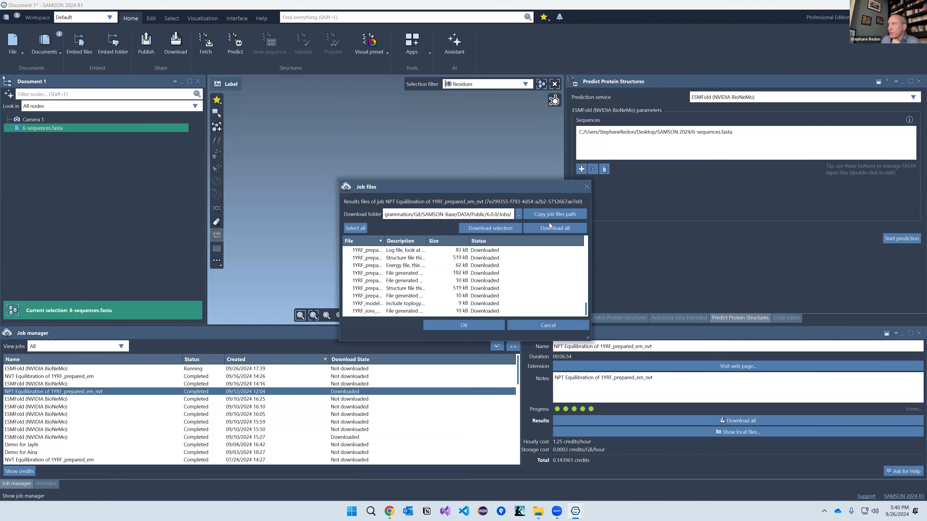
pyautogui.click(586, 187)
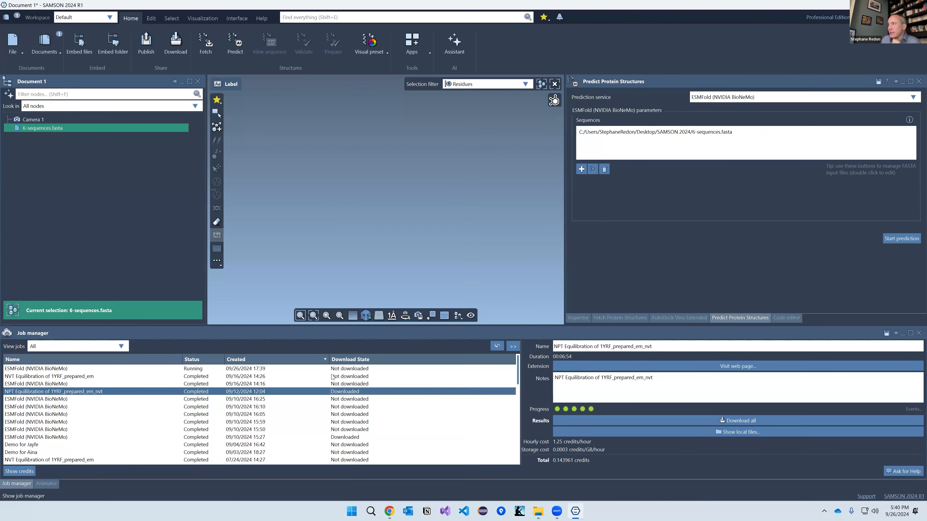
pyautogui.rightClick(337, 380)
pyautogui.click(364, 436)
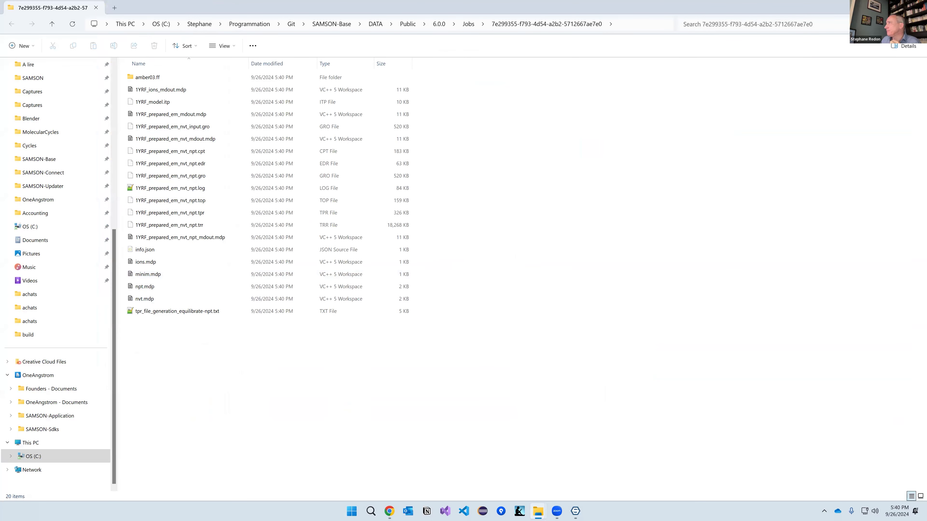
# Step: Switch back to SAMSON, where the NPT Equilibration job now shows as Downloaded
pyautogui.click(917, 6)
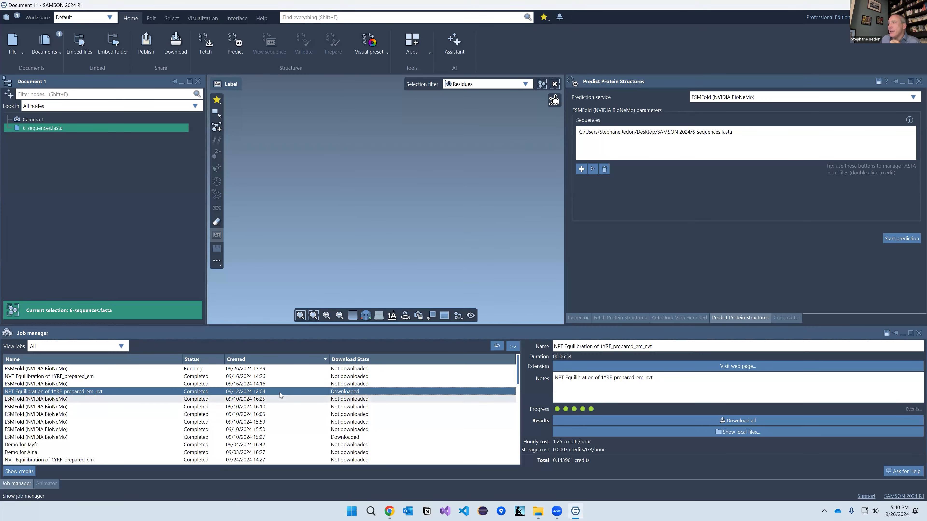
# Step: Dismiss the NPT job menu, search commands for 'groma', then switch to a new Chrome tab
pyautogui.rightClick(281, 389)
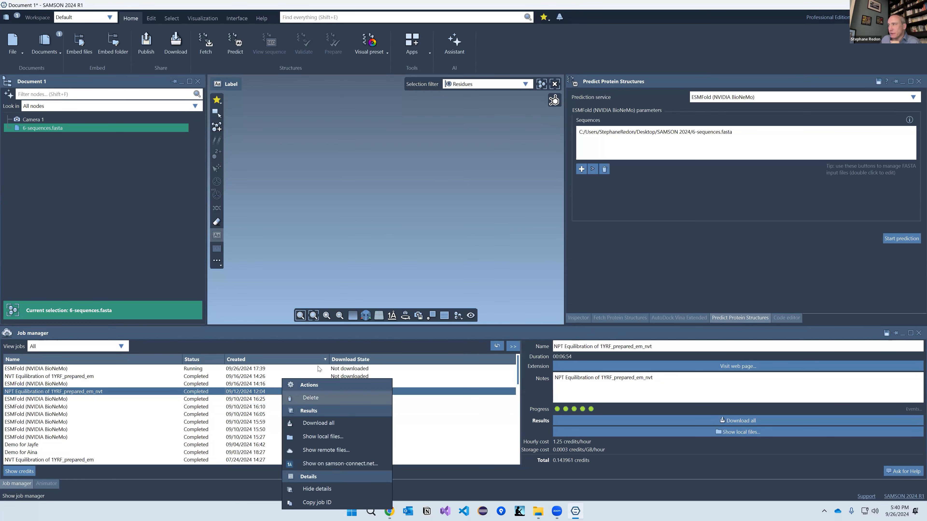
pyautogui.click(321, 338)
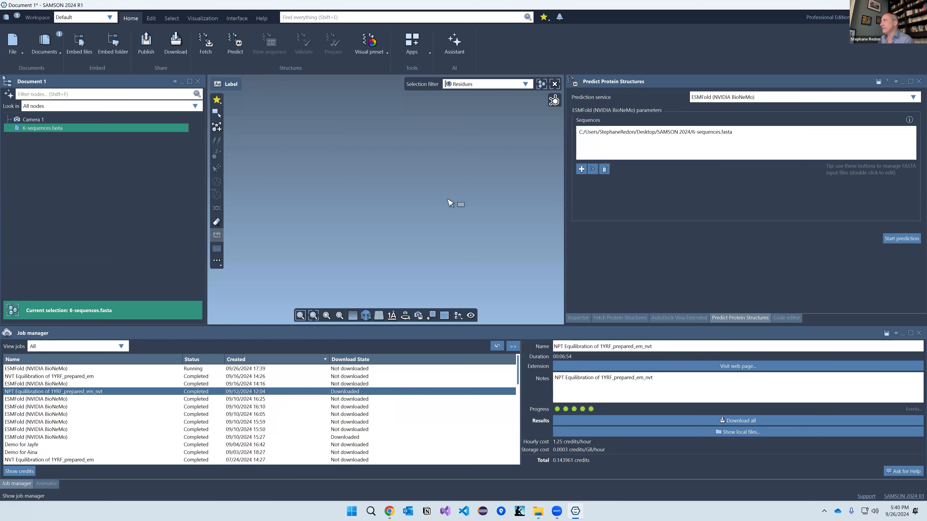
pyautogui.write('gromacs')
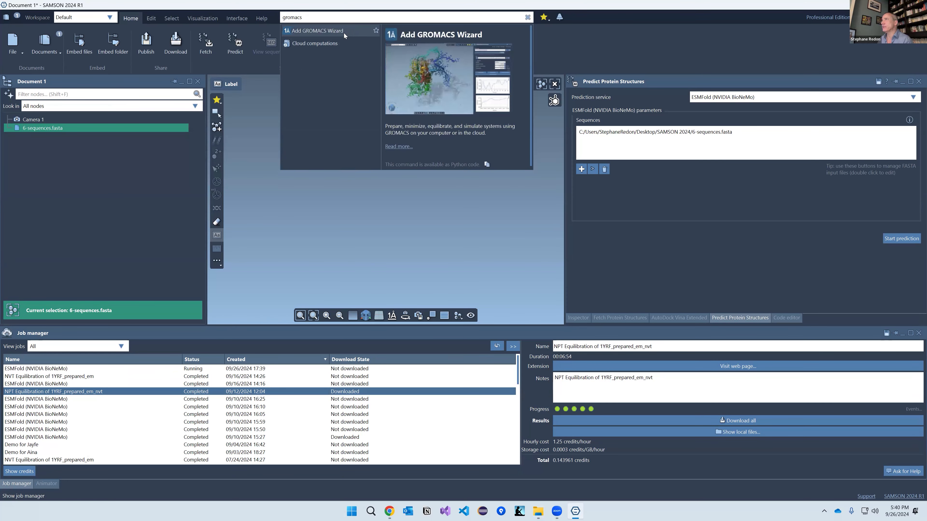
pyautogui.click(360, 239)
pyautogui.hotkey('alt', 'Tab')
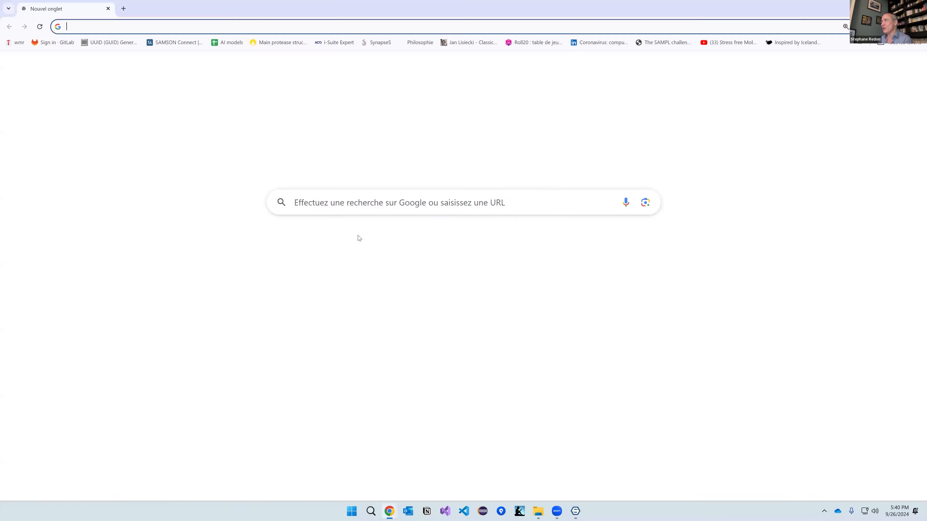
# Step: Load samson-connect.net, sign in, and find the GROMACS Wizard extension page
pyautogui.write('samson-connect.net')
pyautogui.press('Return')
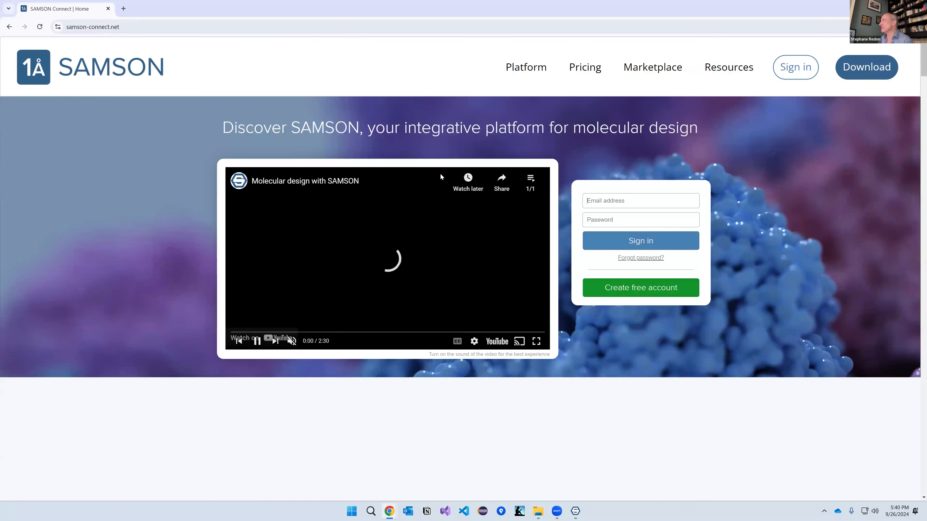
pyautogui.click(646, 272)
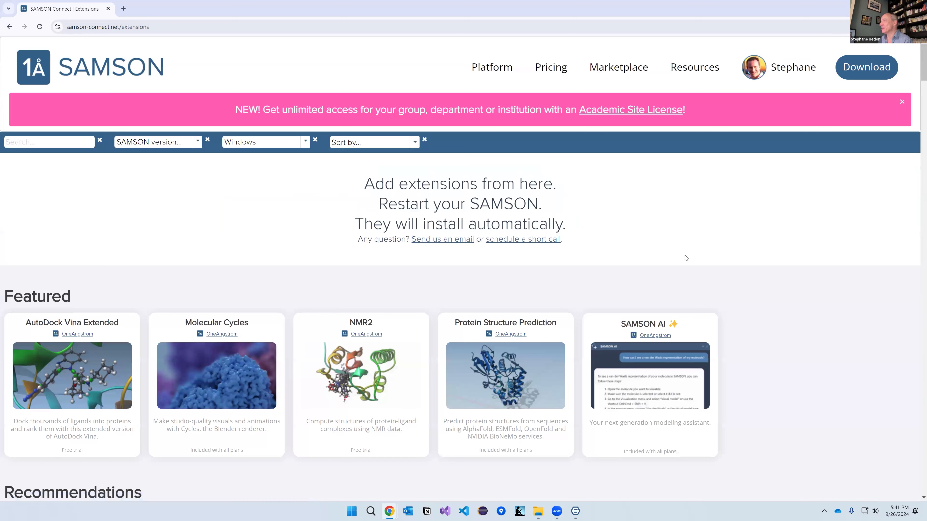
pyautogui.hotkey('ctrl', 'f')
pyautogui.write('gromacs')
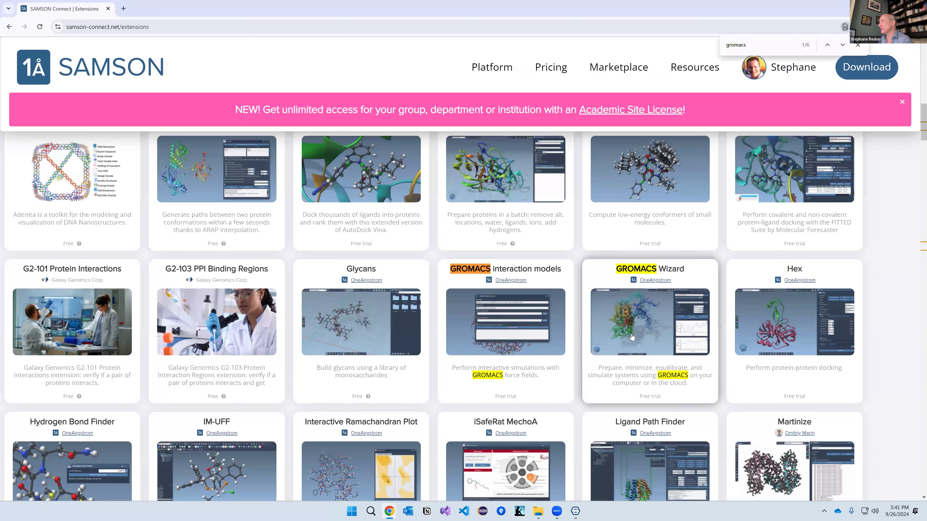
pyautogui.click(632, 337)
# Step: Choose the yearly academic subscription and fill in the billing name, e-mail, and country France
pyautogui.scroll(-5, 164, 370)
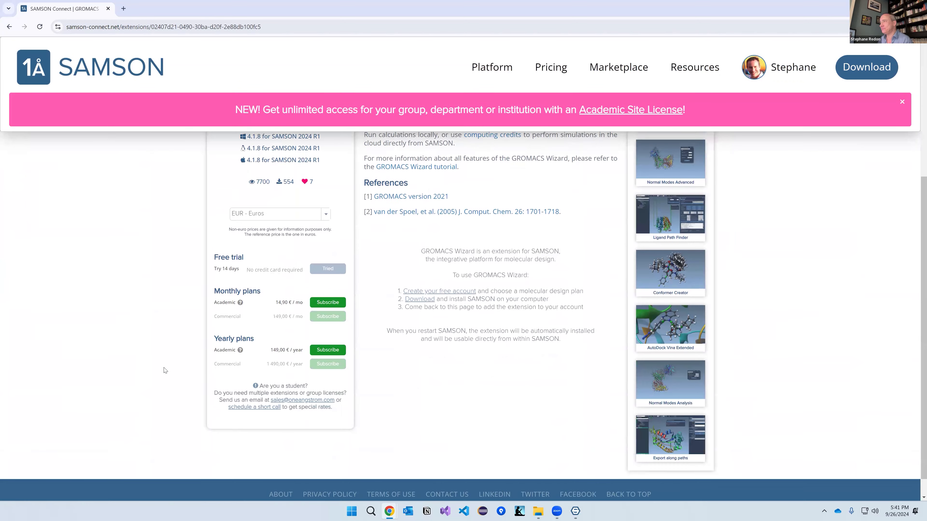
pyautogui.scroll(-1, 164, 370)
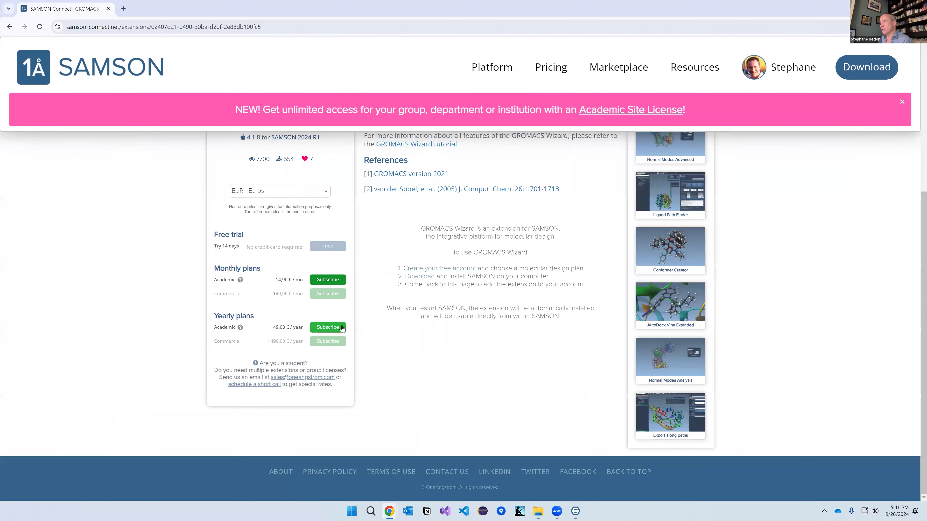
pyautogui.click(333, 327)
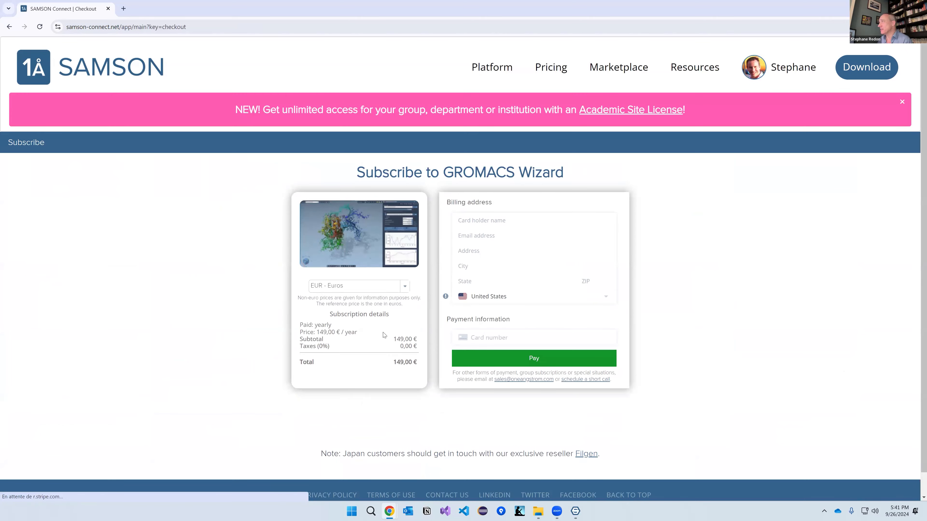
pyautogui.click(474, 224)
pyautogui.write('s')
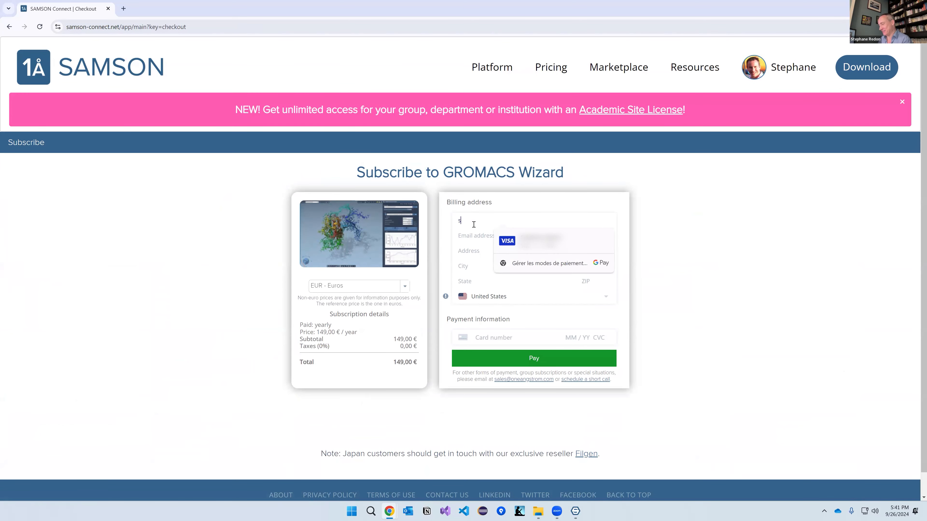
pyautogui.write('tephane red')
pyautogui.click(474, 235)
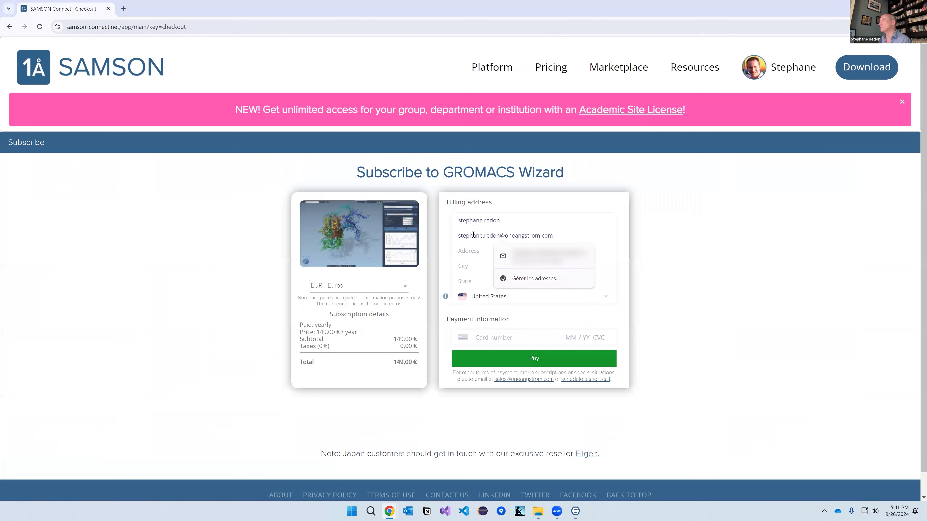
pyautogui.click(488, 299)
pyautogui.write('fr')
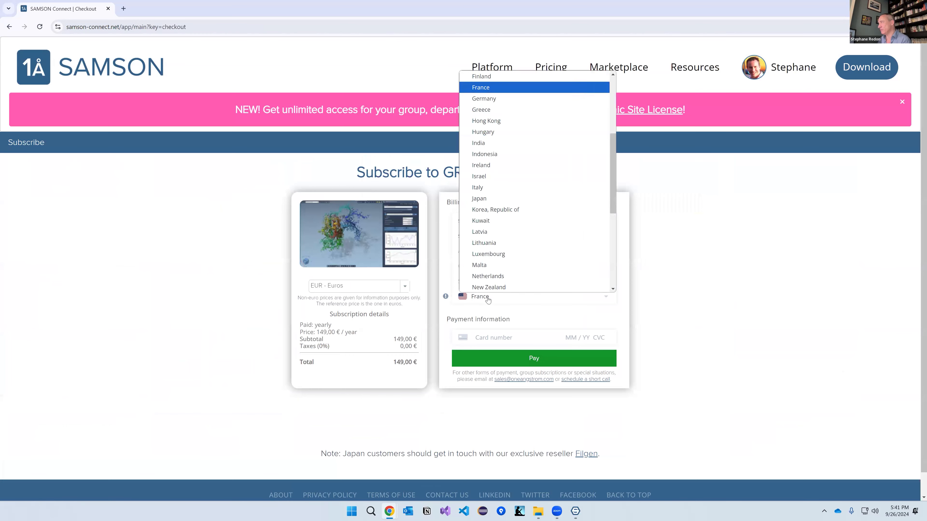
pyautogui.scroll(5, 489, 113)
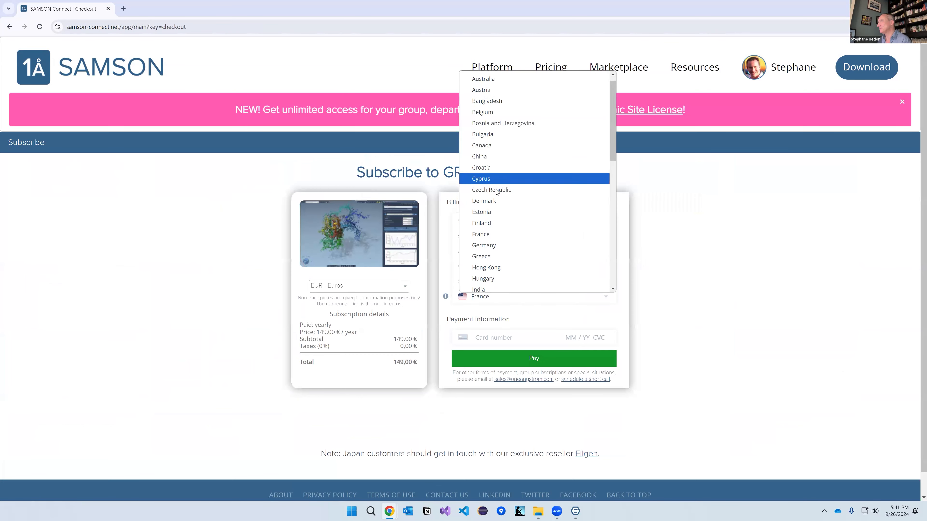
pyautogui.click(490, 241)
# Step: Enter the payment card details and pay for the GROMACS Wizard subscription
pyautogui.click(487, 338)
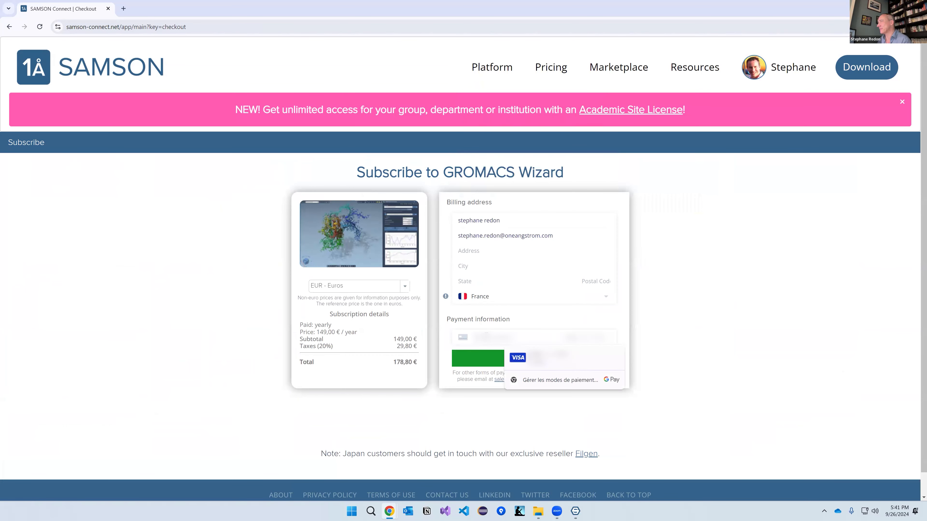
pyautogui.write('****')
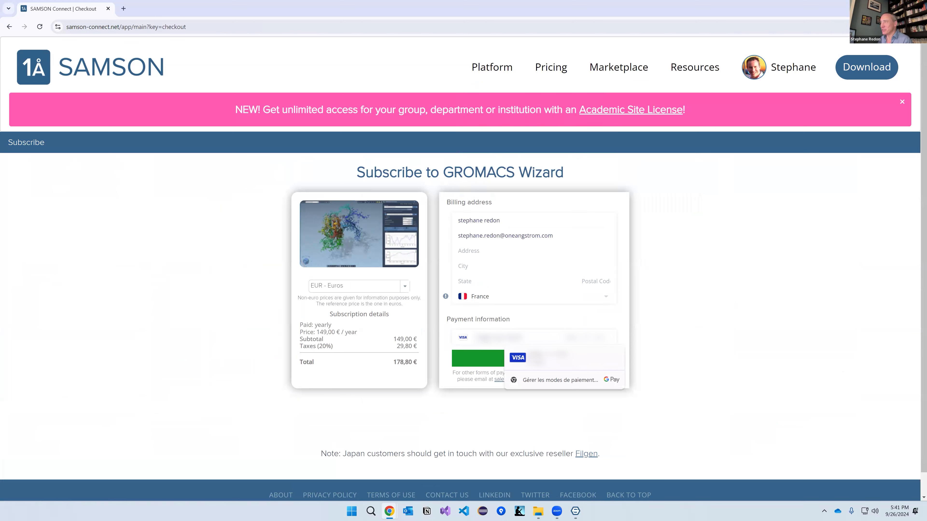
pyautogui.write('******')
pyautogui.press('BackSpace')
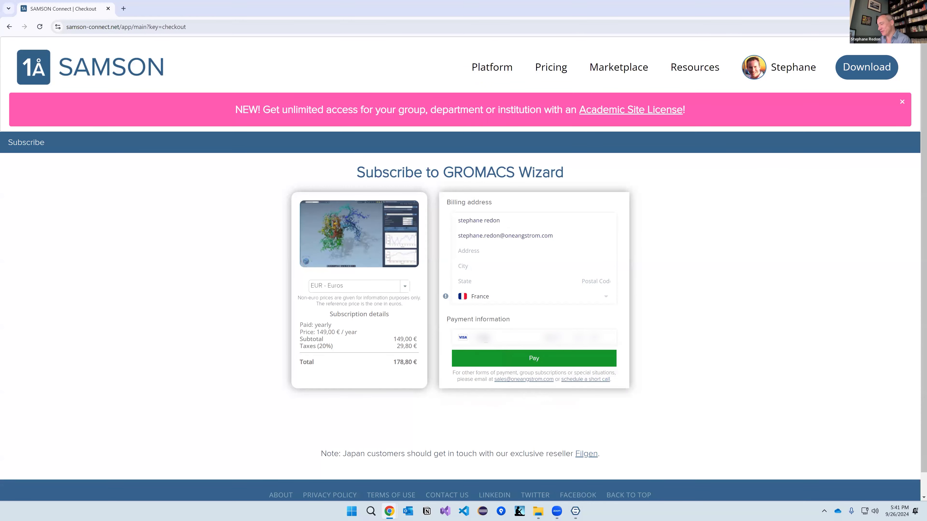
pyautogui.write('********')
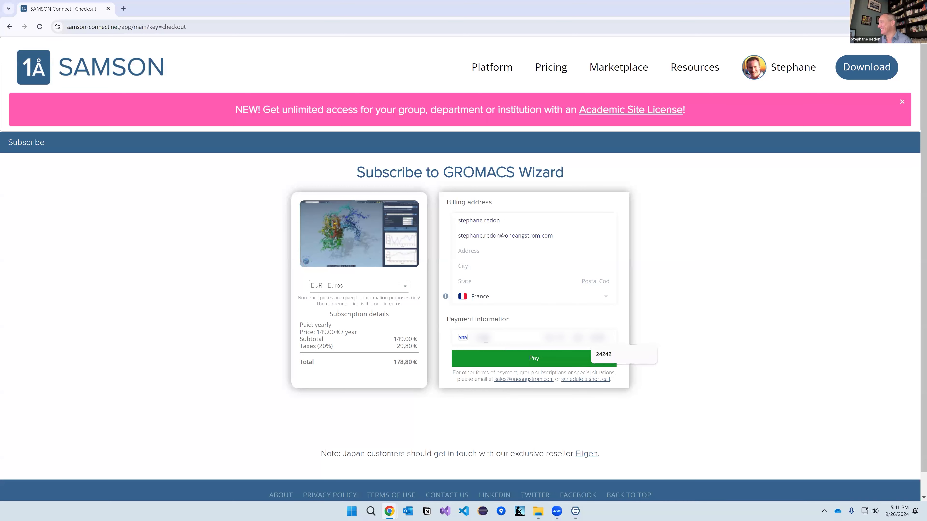
pyautogui.click(517, 359)
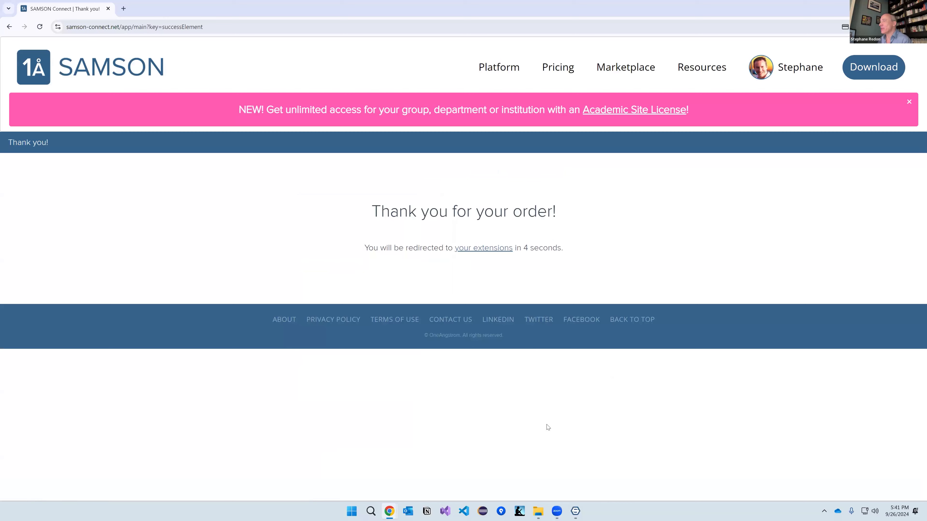
# Step: Quit SAMSON without saving the document and relaunch it from the Start menu
pyautogui.click(576, 512)
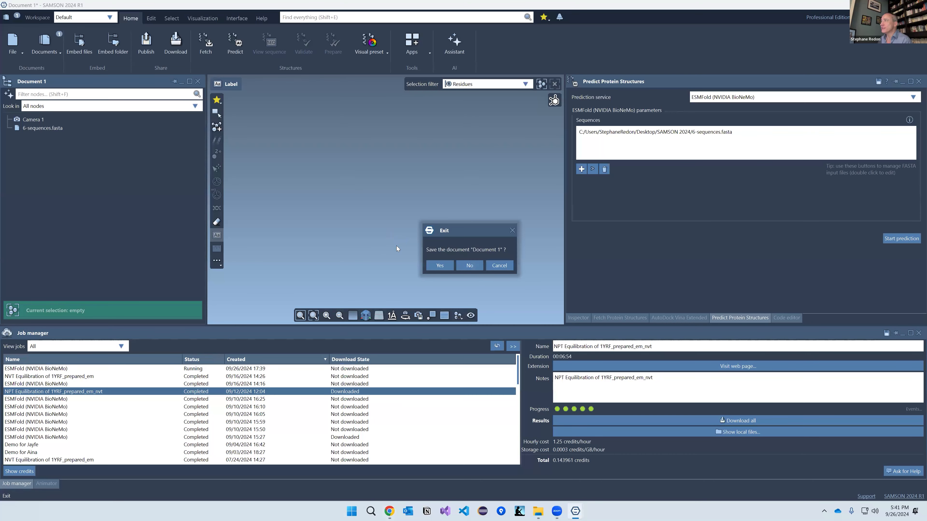
pyautogui.click(470, 265)
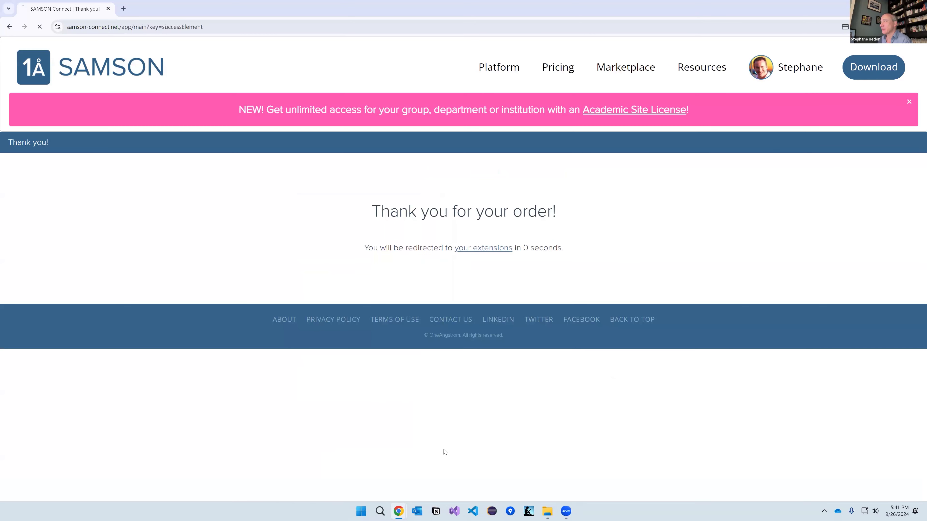
pyautogui.press('super')
pyautogui.write('samson')
pyautogui.press('Return')
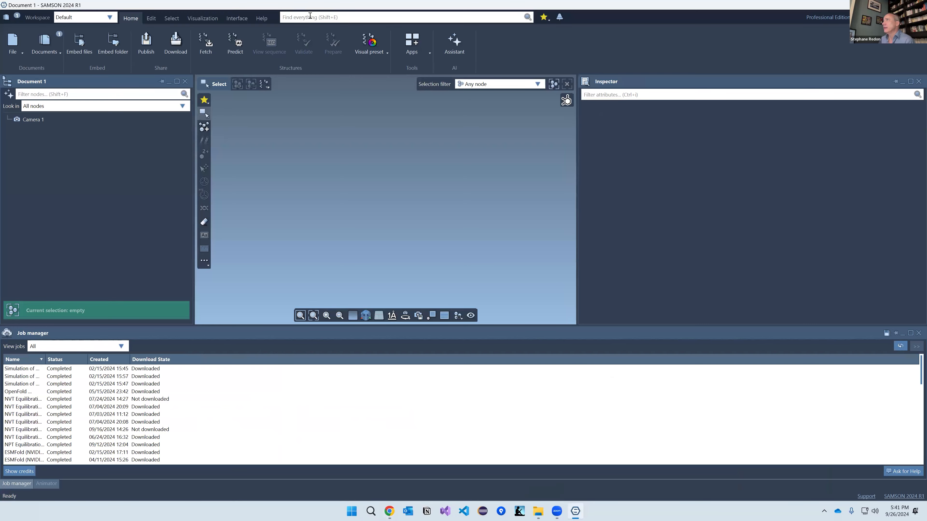
# Step: Search SAMSON's features for 'gromacs' and launch GROMACS Wizard (Cloud edition)
pyautogui.click(310, 16)
pyautogui.write('gromlacs')
pyautogui.press('BackSpace')
pyautogui.press('BackSpace')
pyautogui.press('BackSpace')
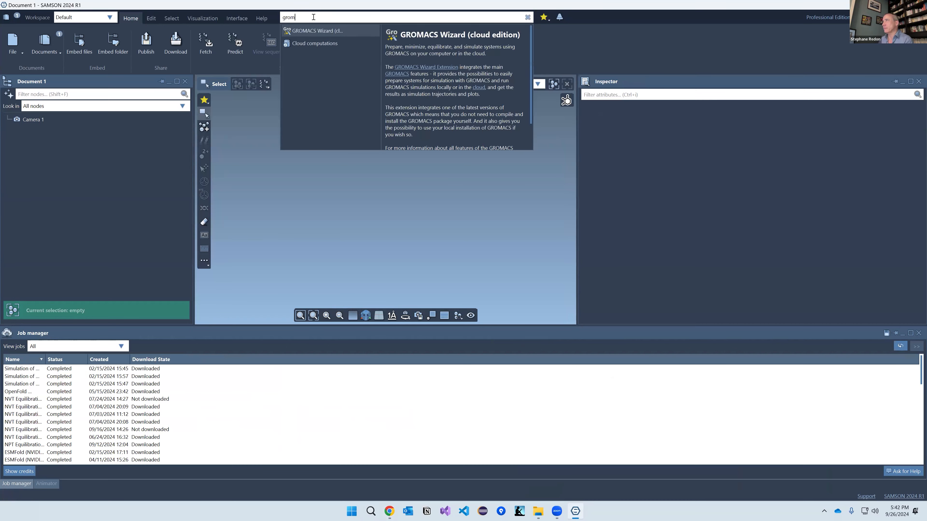
pyautogui.write('ac')
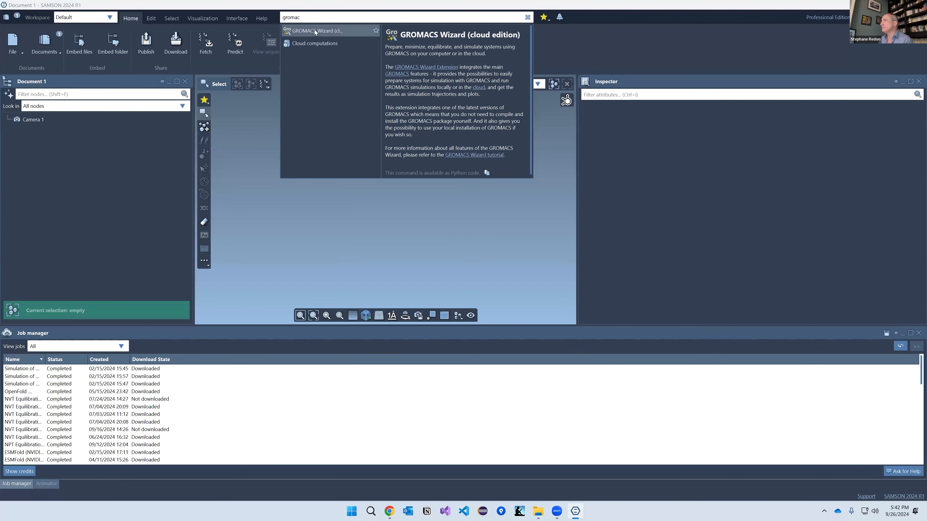
pyautogui.click(316, 30)
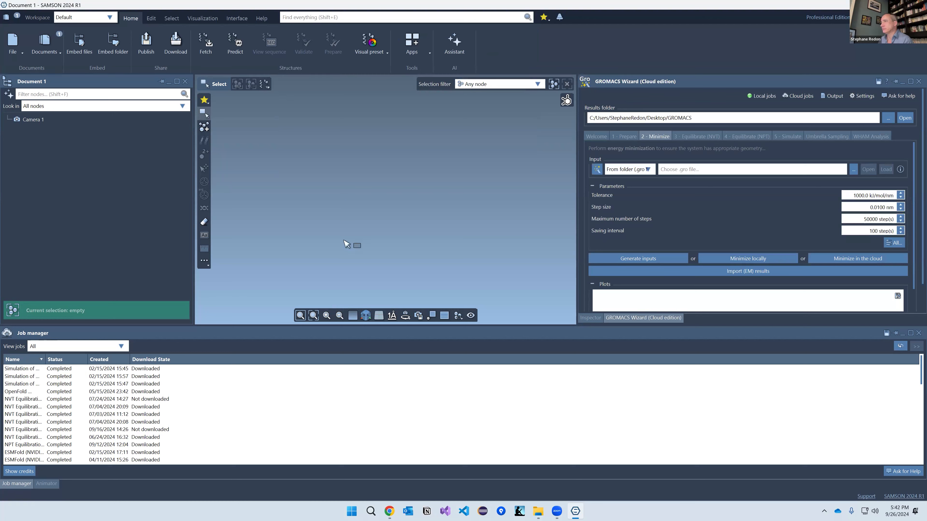
# Step: Sort jobs newest first and open the NPT Equilibration job's local results folder
pyautogui.click(106, 359)
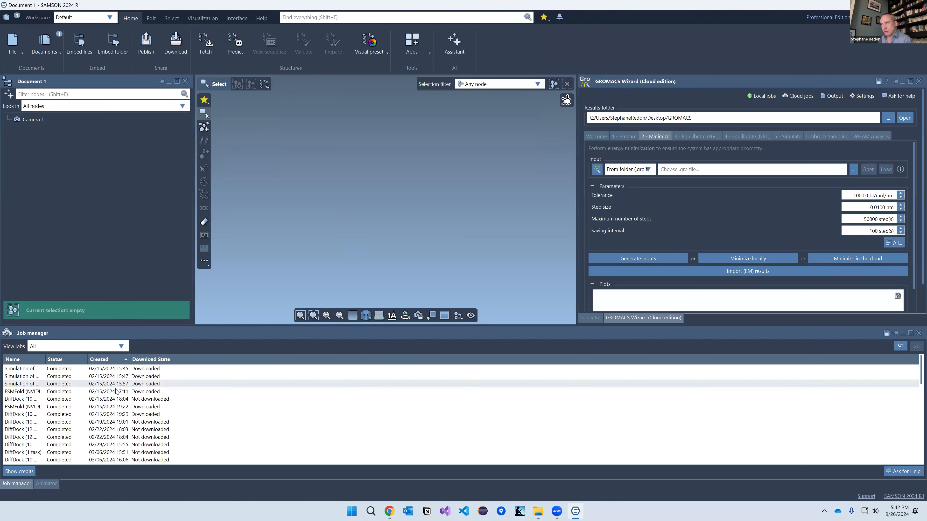
pyautogui.click(120, 360)
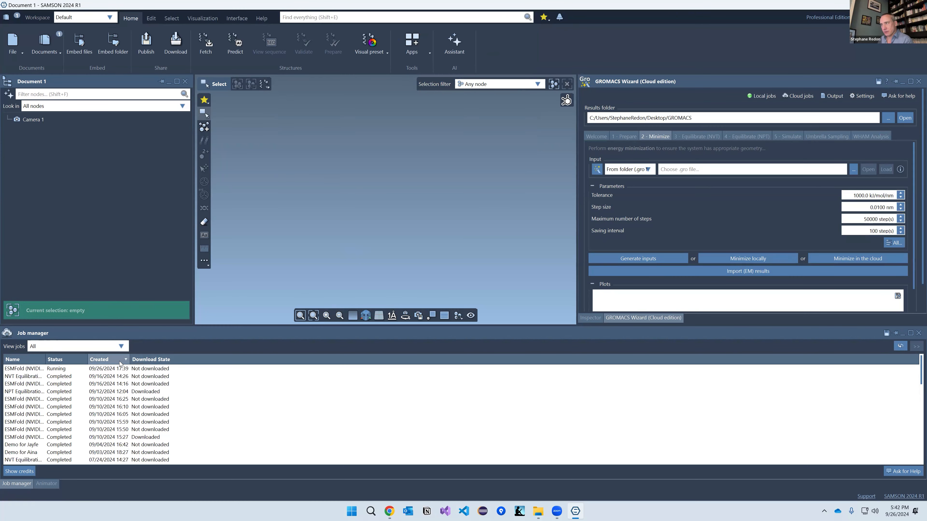
pyautogui.click(127, 392)
pyautogui.rightClick(127, 394)
pyautogui.click(117, 395)
pyautogui.rightClick(116, 394)
pyautogui.click(143, 441)
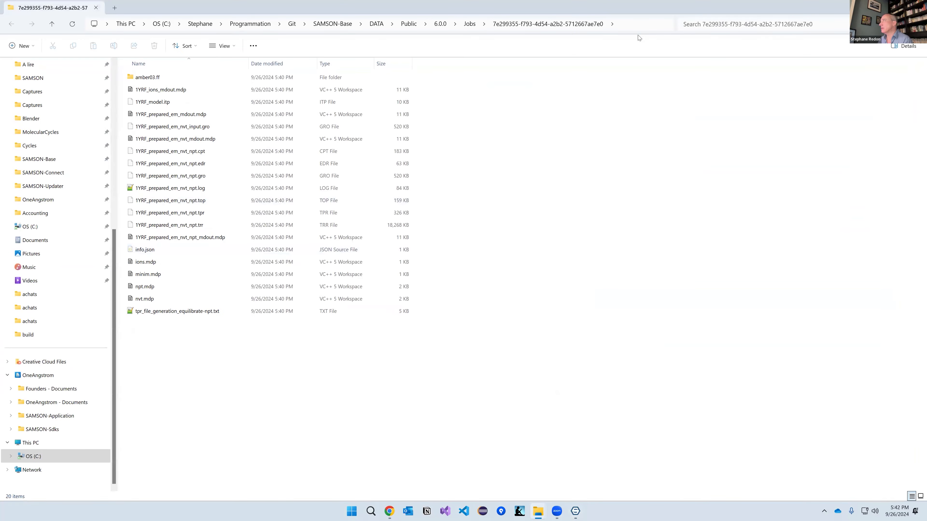
# Step: Select the results folder path, then go to the wizard's Equilibrate (NPT) step
pyautogui.click(639, 25)
pyautogui.hotkey('ctrl', 'c')
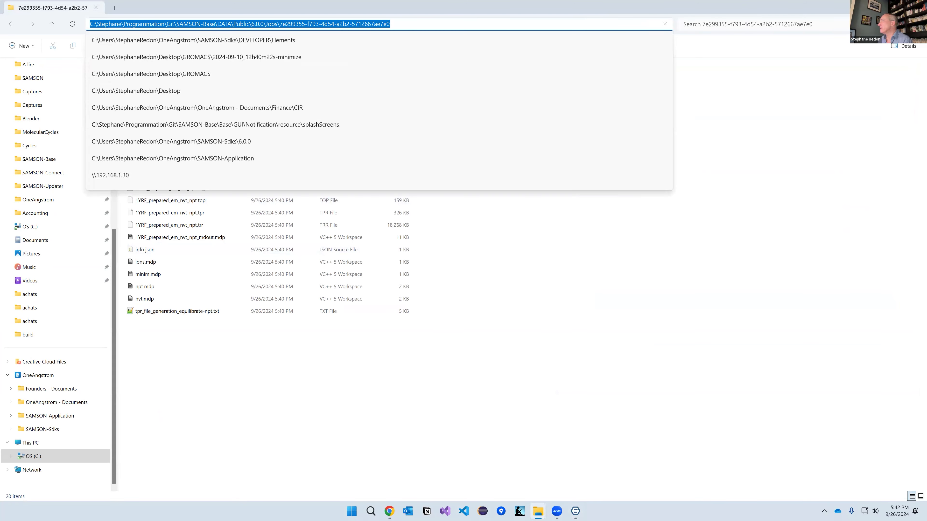
pyautogui.click(735, 190)
pyautogui.hotkey('alt', 'Tab')
pyautogui.click(742, 134)
# Step: Import the NPT equilibration results from the pasted job folder and accept the GROMACS trajectory import
pyautogui.click(735, 273)
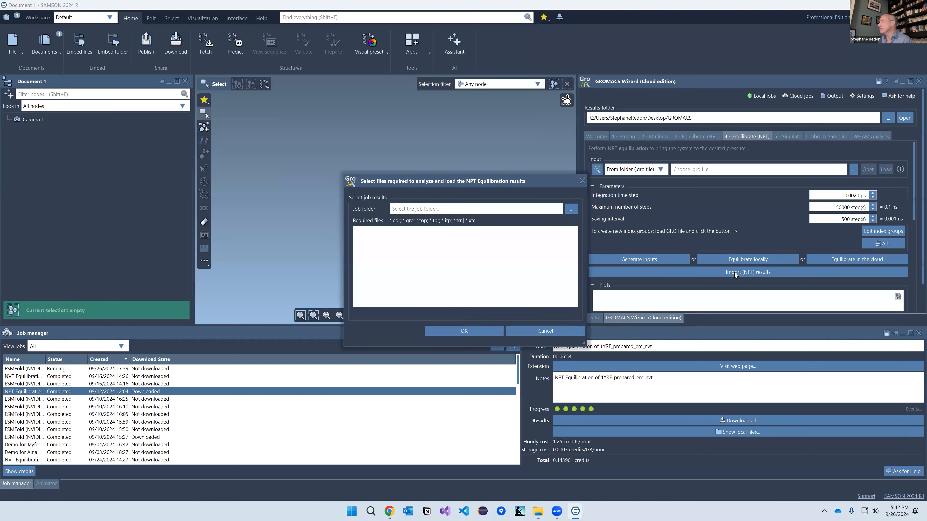
pyautogui.hotkey('ctrl', 'v')
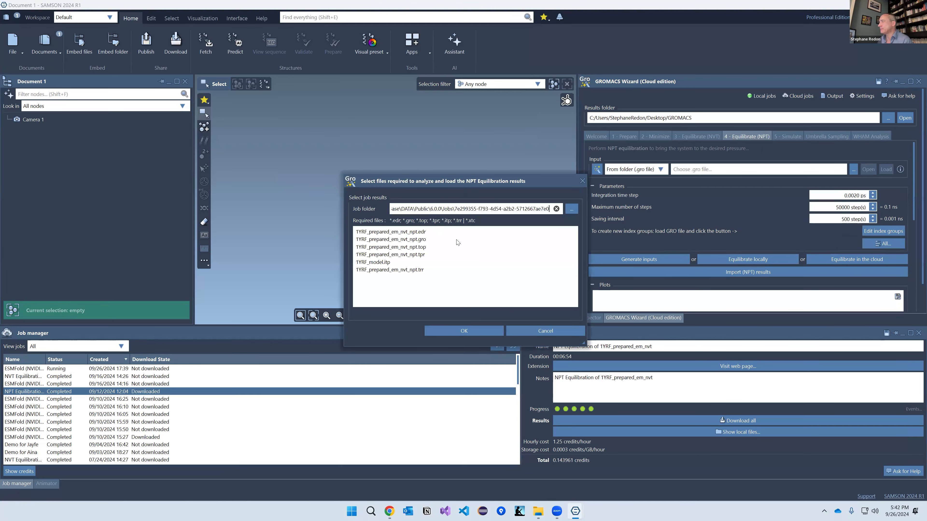
pyautogui.click(452, 330)
pyautogui.click(465, 377)
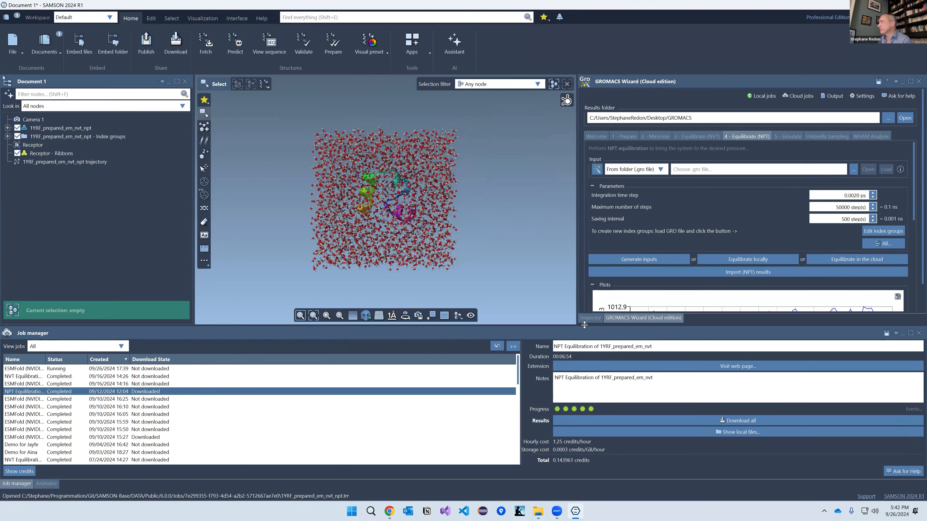
pyautogui.moveTo(584, 325); pyautogui.dragTo(580, 407)
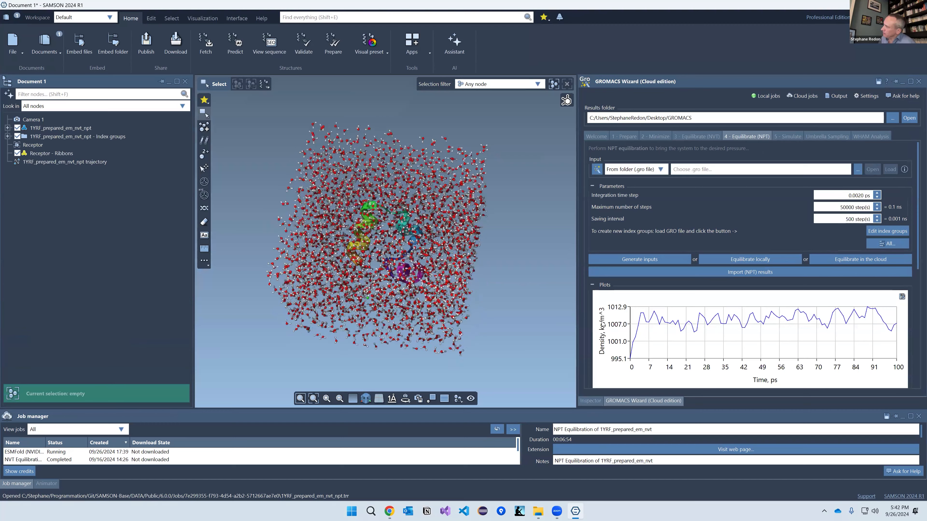
pyautogui.scroll(-8, 636, 310)
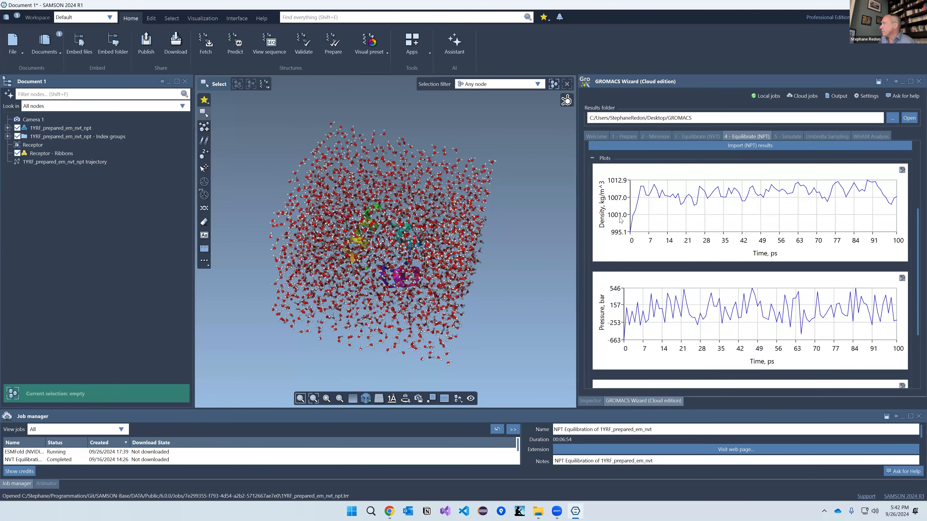
pyautogui.scroll(8, 617, 319)
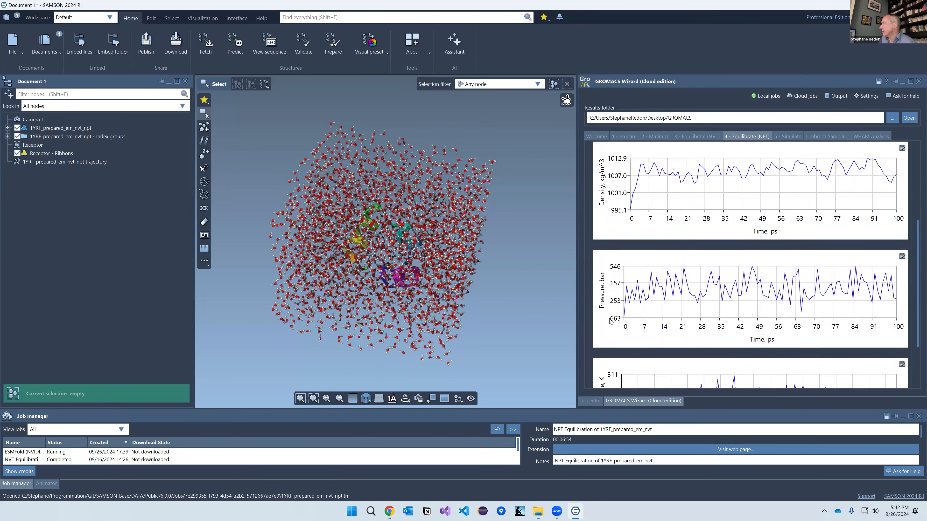
# Step: Select the 1YRF NPT trajectory node and play it beside the density plot
pyautogui.click(45, 165)
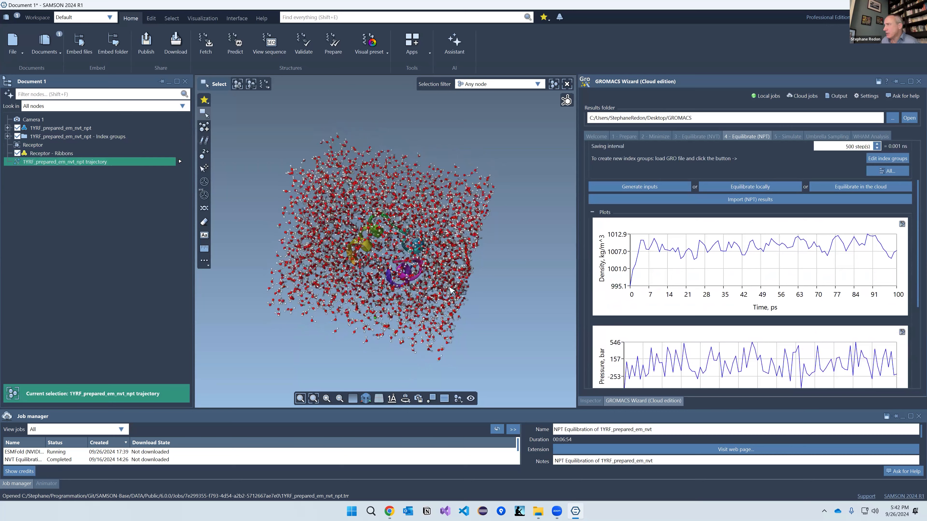
pyautogui.scroll(3, 401, 241)
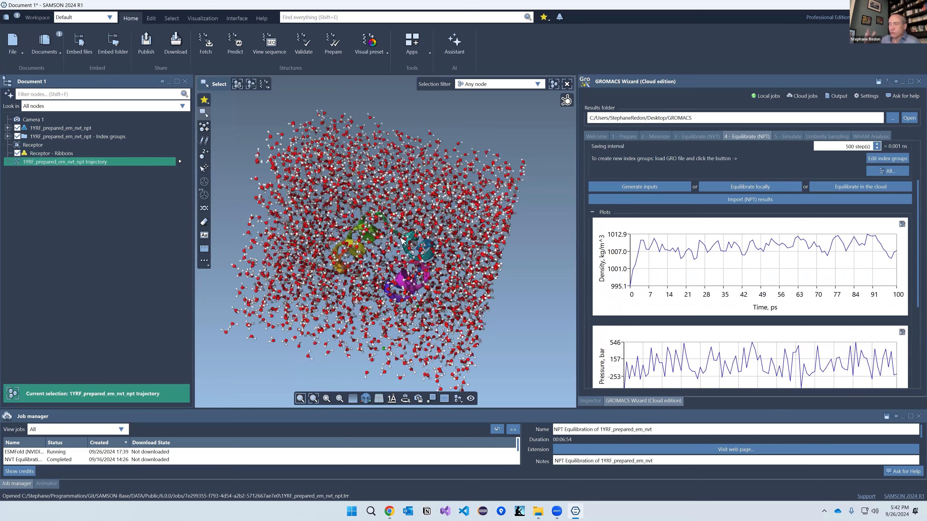
pyautogui.scroll(3, 402, 240)
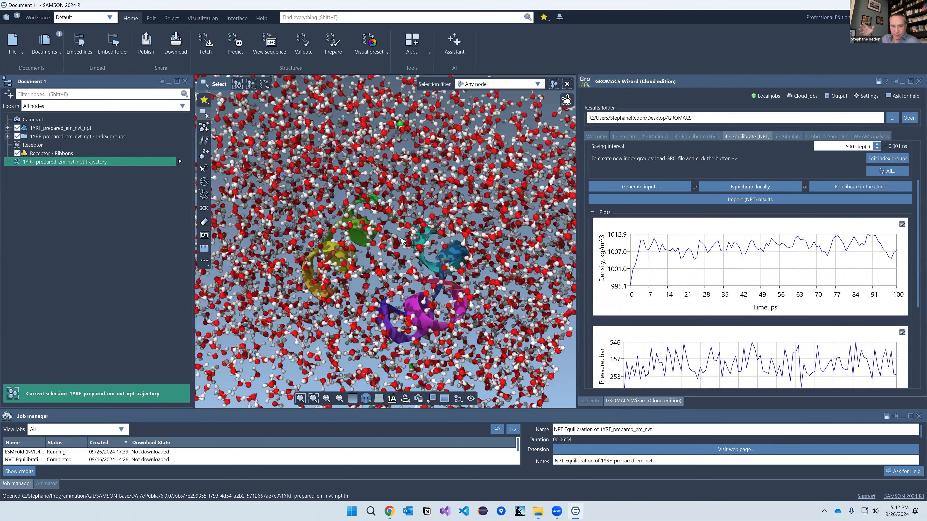
pyautogui.scroll(-6, 401, 241)
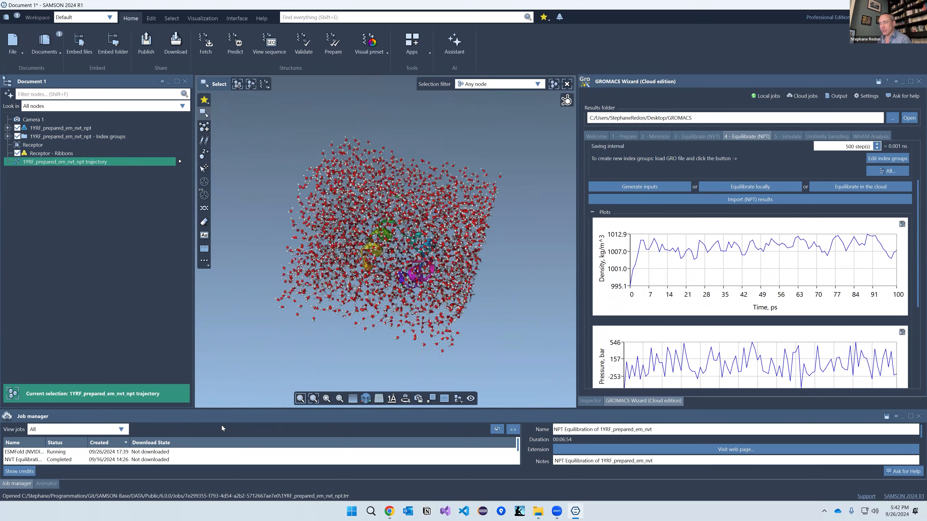
pyautogui.moveTo(222, 428)
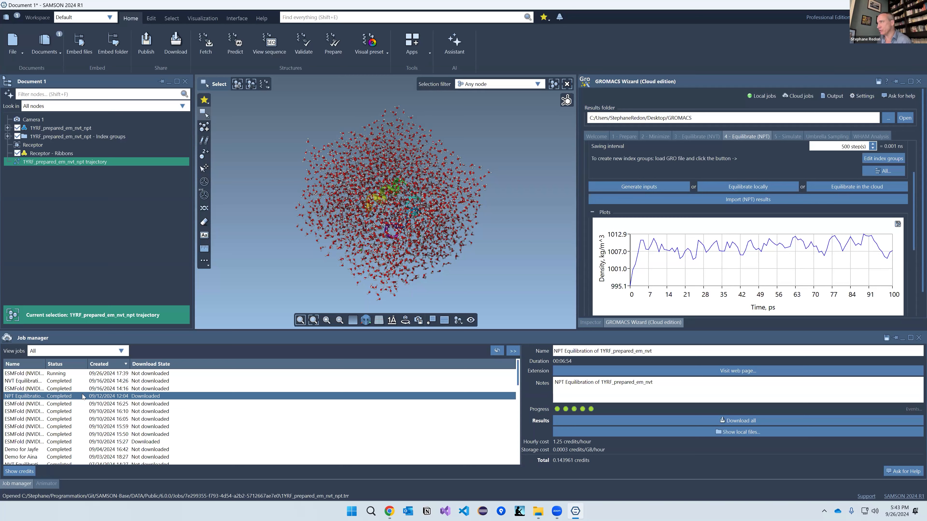
# Step: Show the NPT Equilibration job on samson-connect.net, scroll its Job files list, then return to SAMSON
pyautogui.rightClick(149, 398)
pyautogui.click(199, 470)
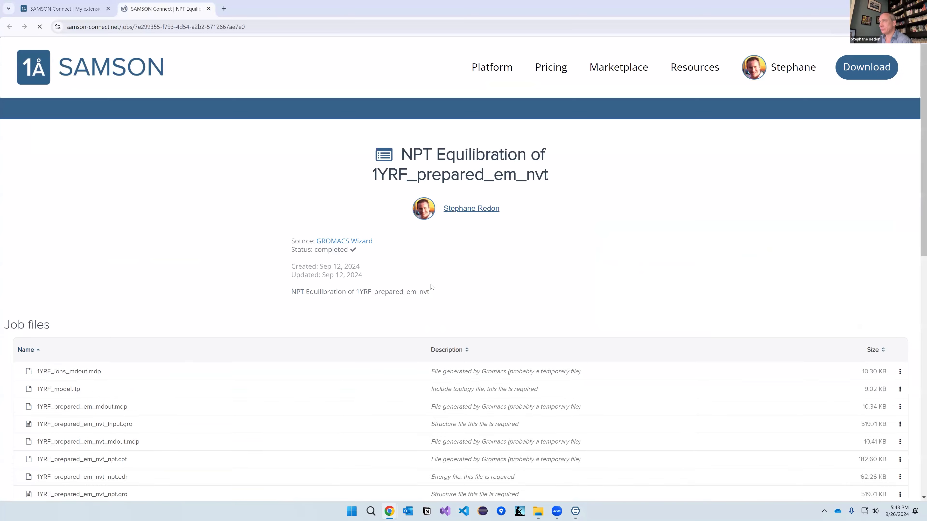
pyautogui.scroll(-6, 347, 409)
pyautogui.scroll(5, 349, 400)
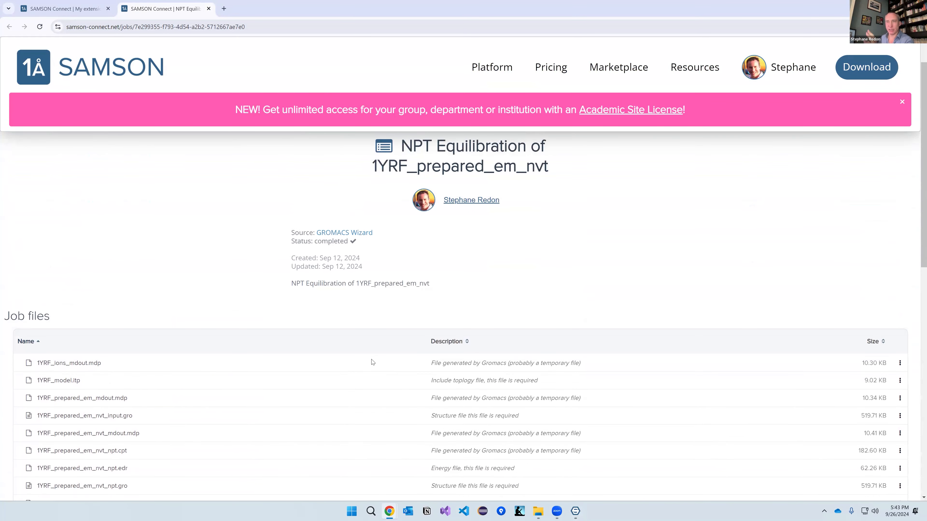
pyautogui.scroll(-5, 359, 339)
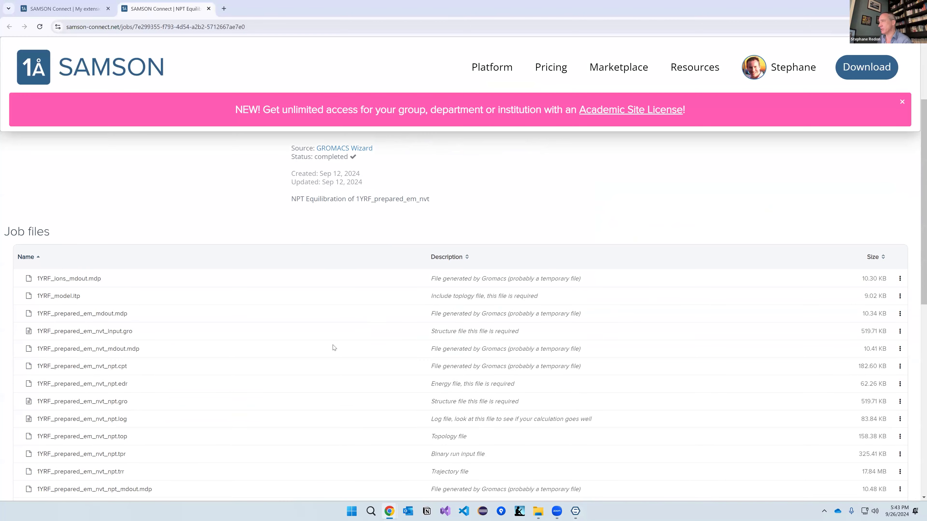
pyautogui.hotkey('alt', 'Tab')
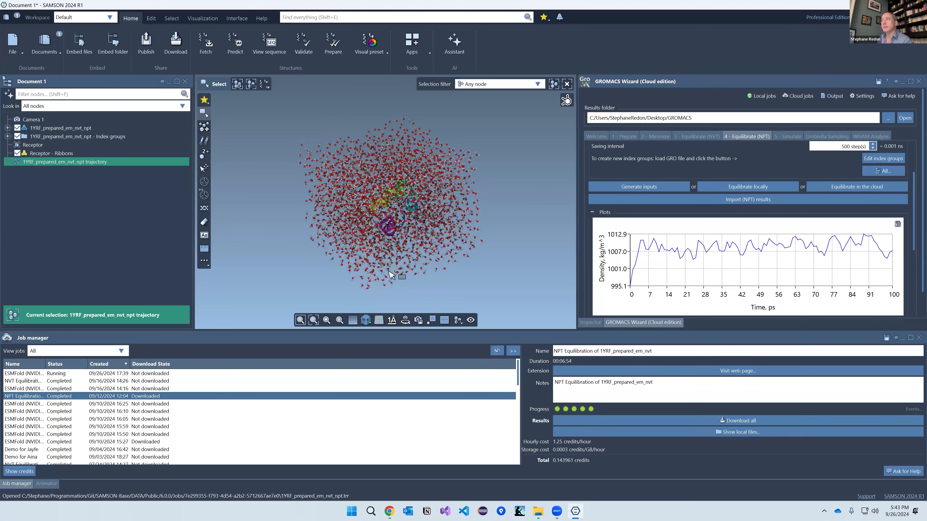
# Step: Clear the selection and close the Job manager and Animator panels
pyautogui.click(443, 299)
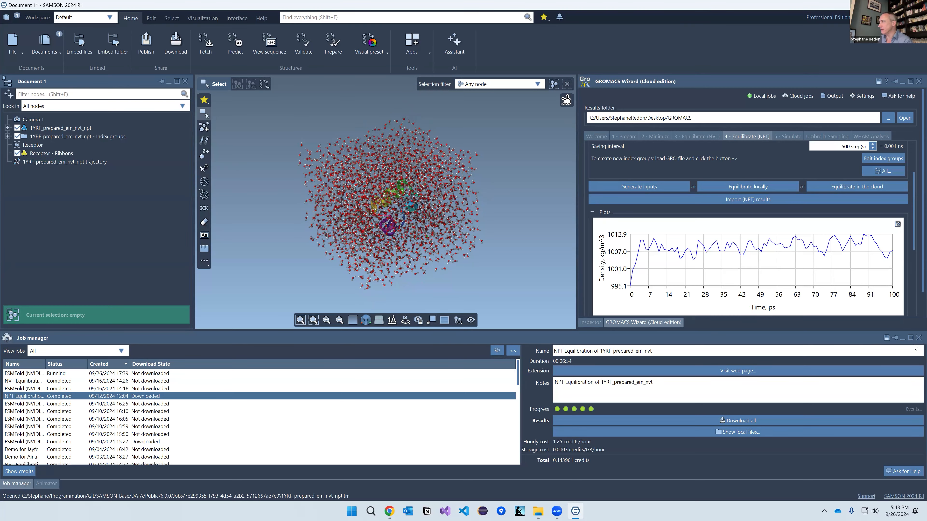
pyautogui.click(918, 338)
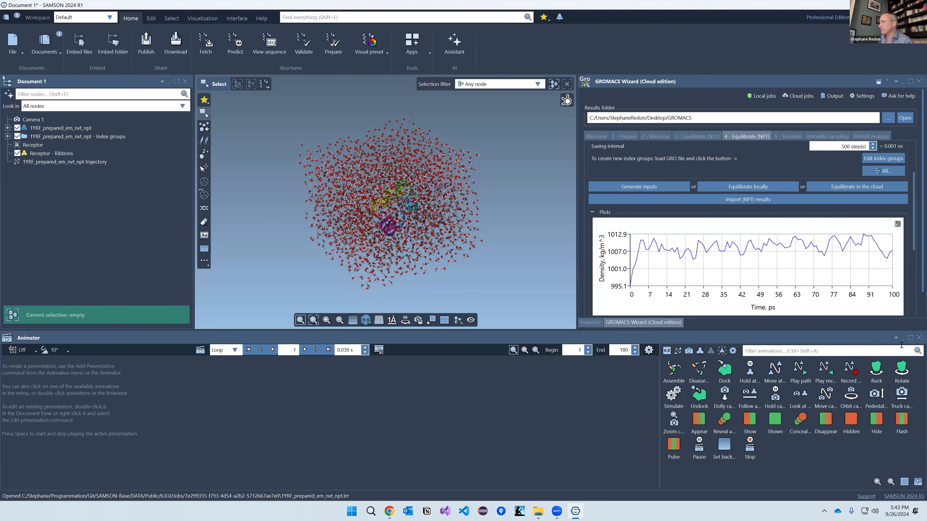
pyautogui.click(919, 338)
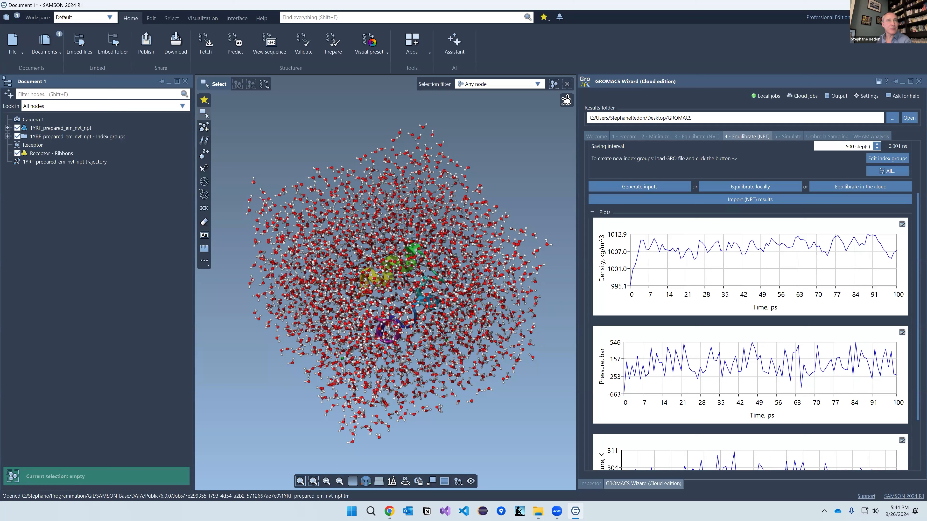
# Step: Embed 4-Visual Presets (2AZ8).sam into Document 1 and open it in the Code editor
pyautogui.moveTo(221, 225); pyautogui.dragTo(241, 244)
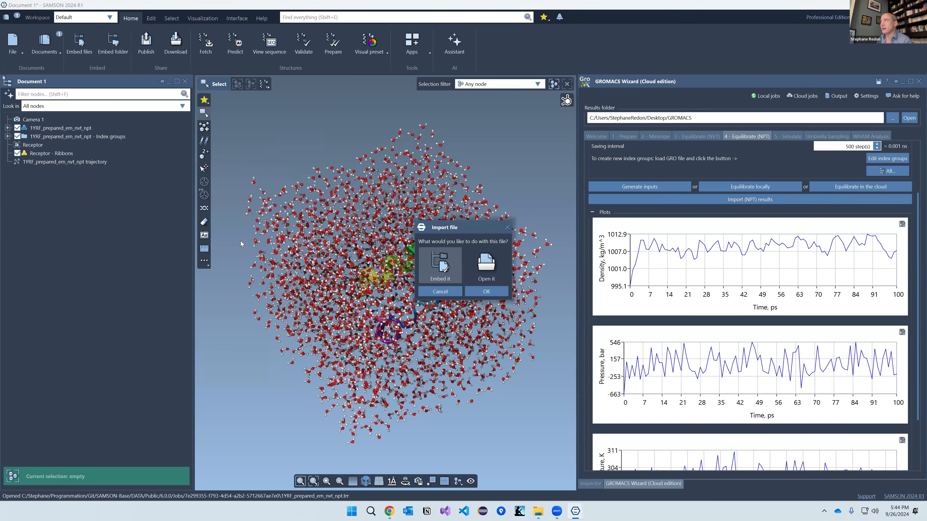
pyautogui.click(473, 292)
pyautogui.click(53, 172)
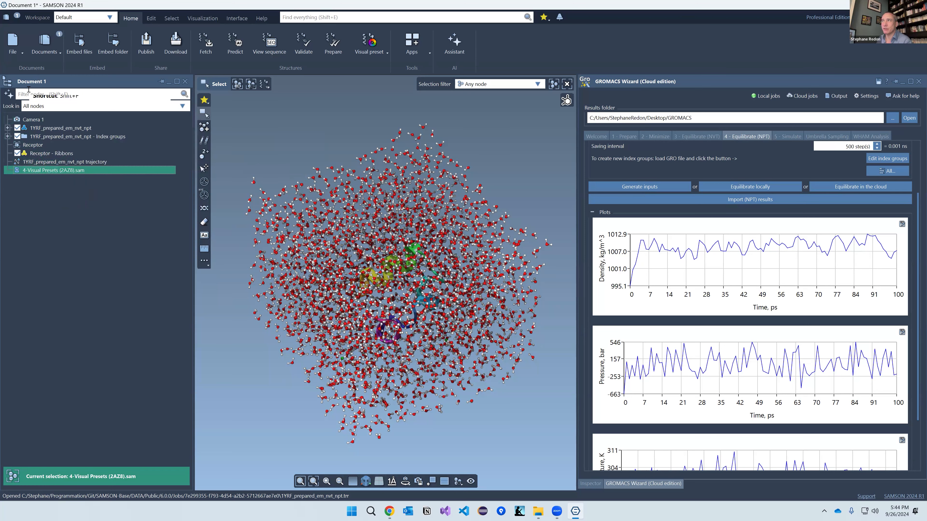
pyautogui.doubleClick(43, 172)
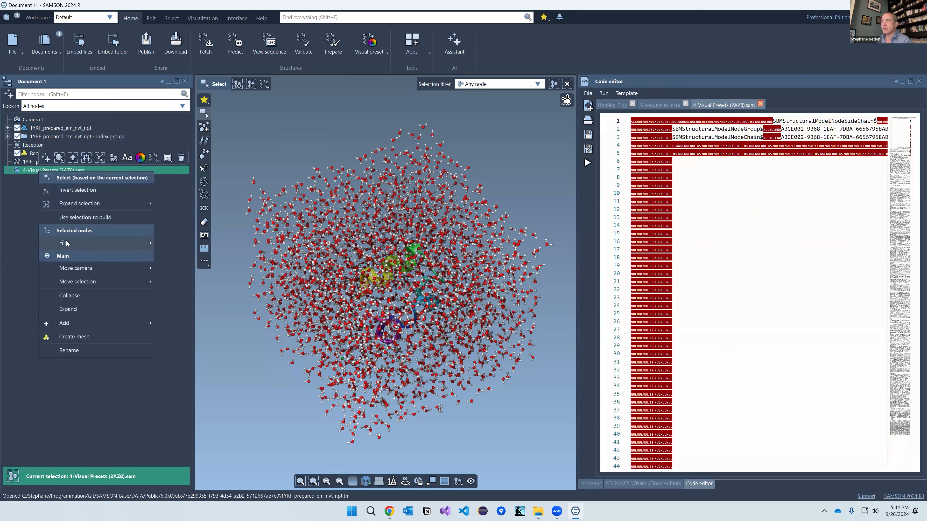
# Step: Run the embedded 4-Visual Presets (2AZ8).sam to open it as a new document
pyautogui.moveTo(66, 244)
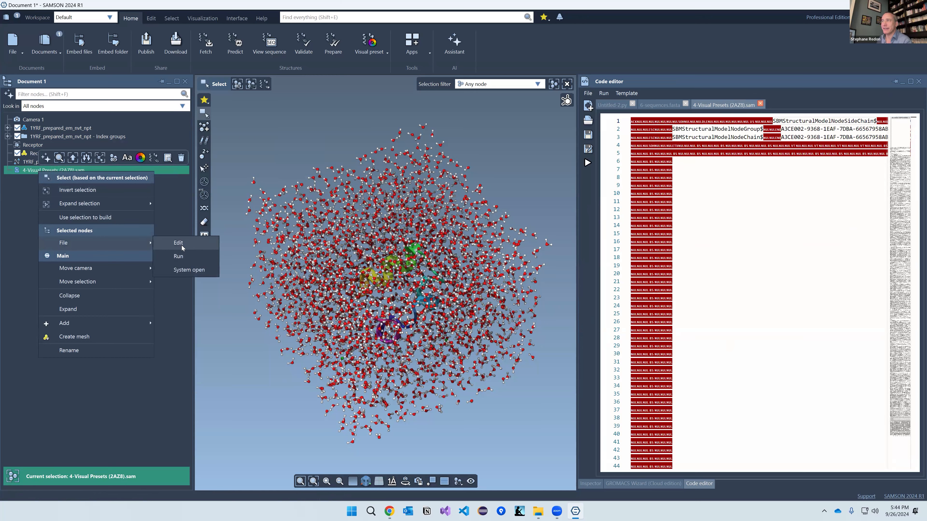
pyautogui.click(183, 257)
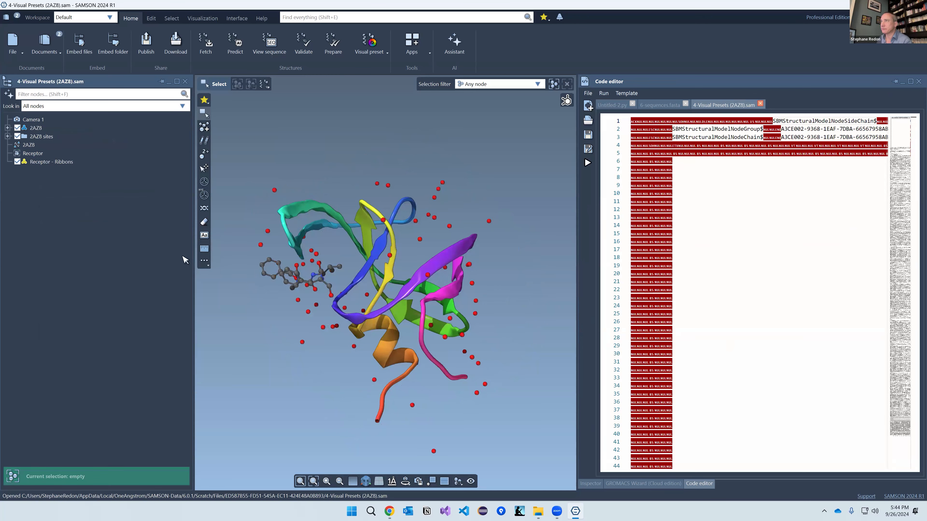
pyautogui.moveTo(369, 295)
pyautogui.mouseDown(button='right')
pyautogui.moveTo(411, 336)
pyautogui.moveTo(392, 336)
pyautogui.moveTo(367, 305)
pyautogui.mouseUp(button='right')
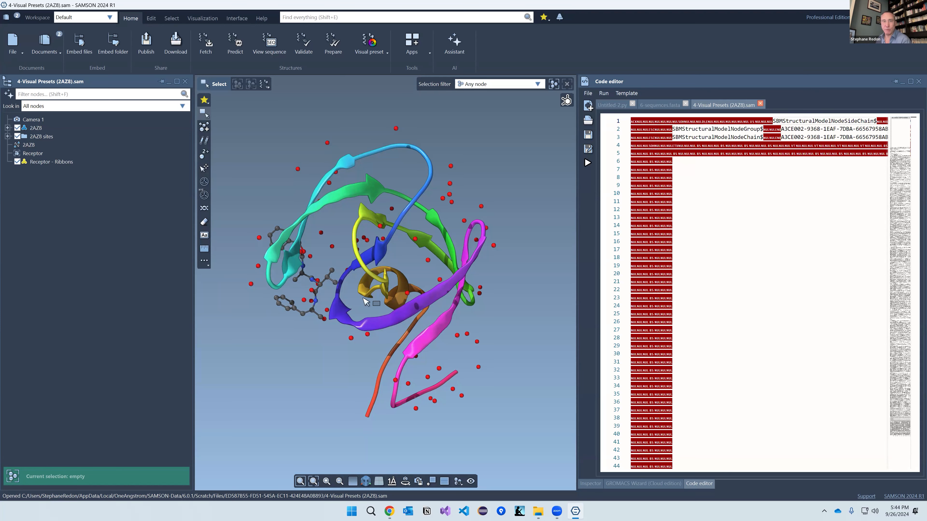
# Step: Close the Code editor and GROMACS Wizard panels and rotate the 2AZ8 protein
pyautogui.click(918, 82)
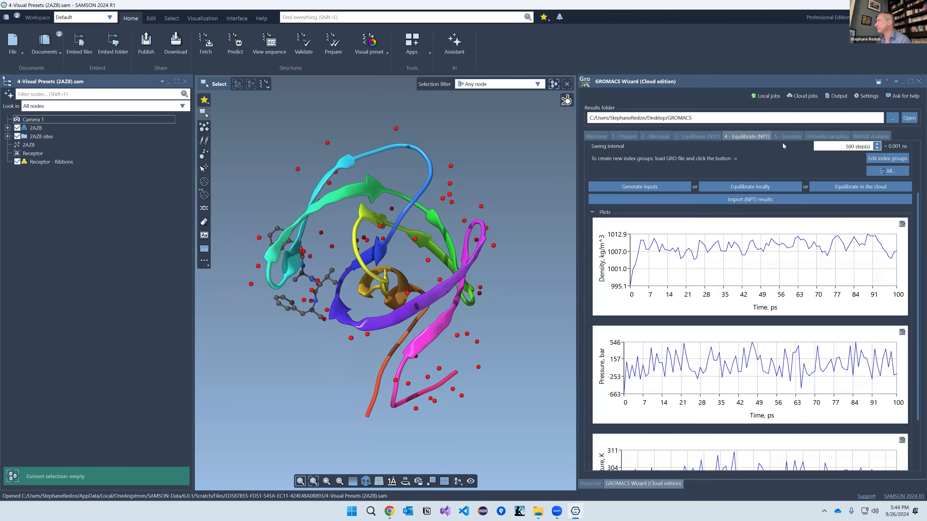
pyautogui.click(917, 82)
pyautogui.moveTo(393, 281); pyautogui.dragTo(399, 297, button='middle')
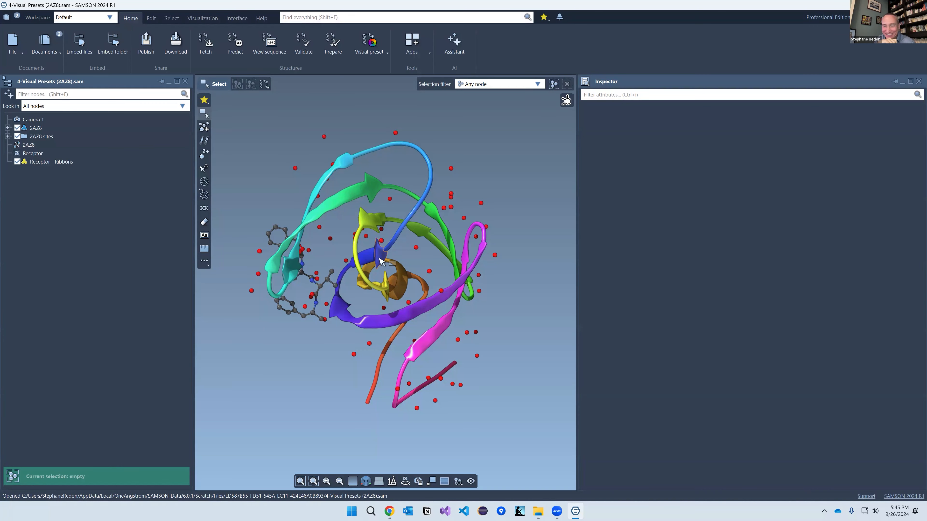
pyautogui.moveTo(381, 274); pyautogui.dragTo(382, 295, button='middle')
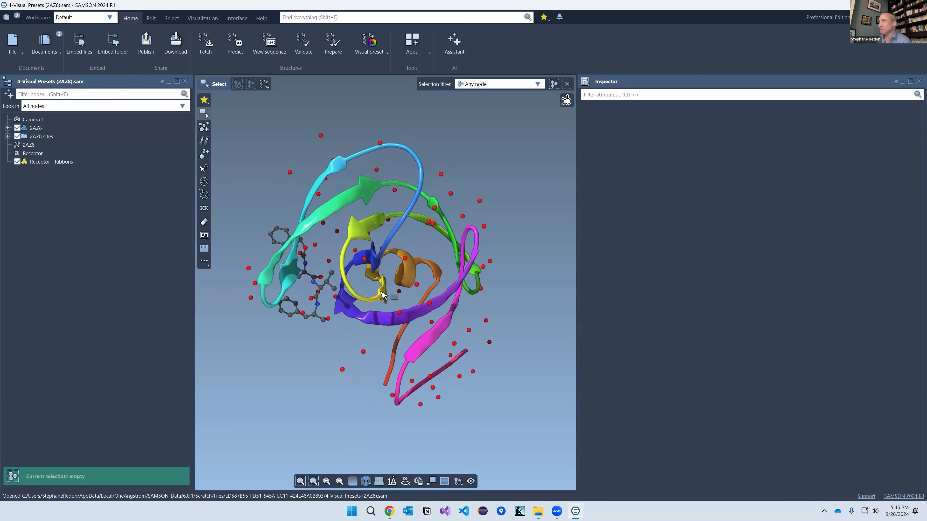
# Step: Open the Python Console from the Interface ribbon and focus its input line
pyautogui.click(240, 21)
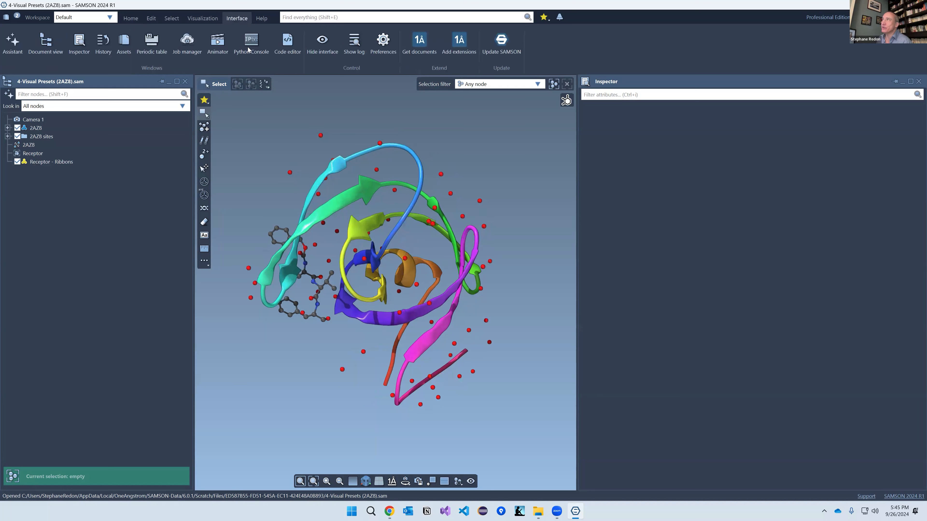
pyautogui.click(252, 41)
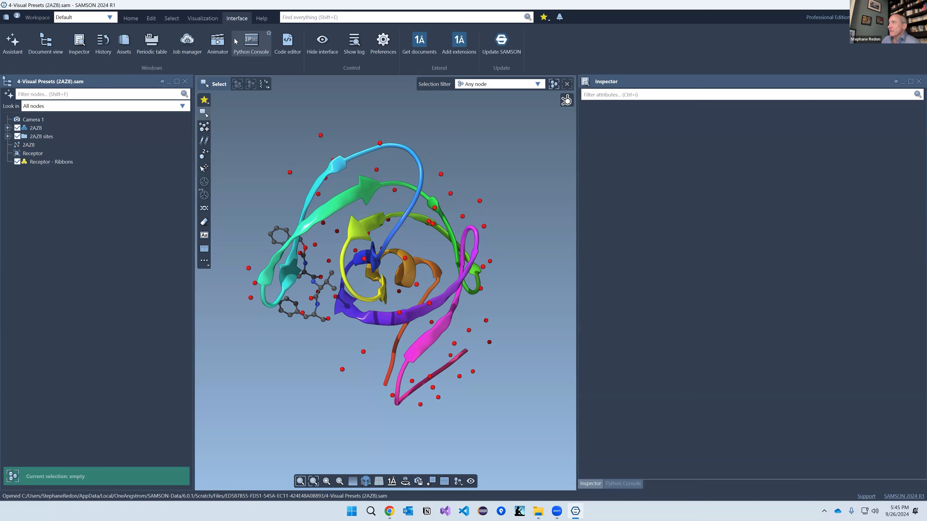
pyautogui.click(619, 487)
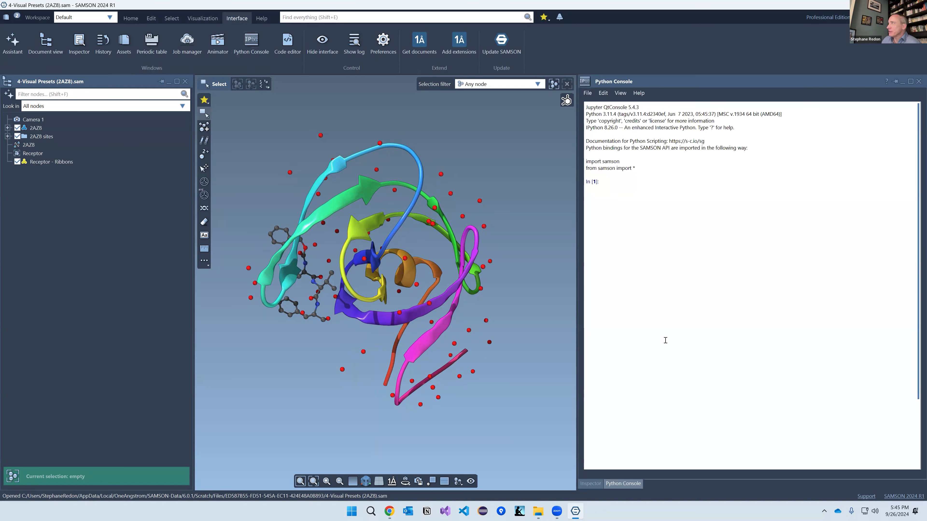
pyautogui.moveTo(612, 133); pyautogui.dragTo(664, 176)
pyautogui.click(644, 185)
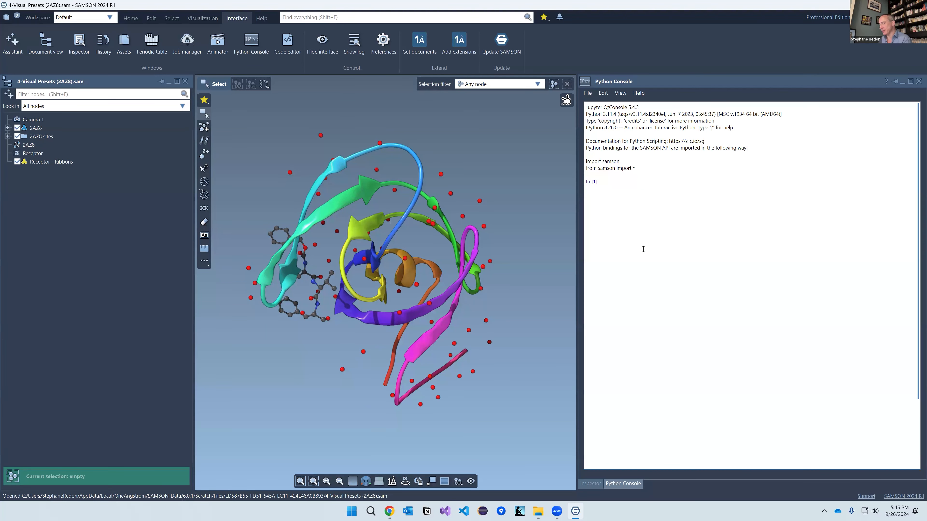
# Step: Run atoms = SAMSON.getNodes('n.t a') and print the atom count, 903
pyautogui.write('atoms = SAMSON.getNodes(')
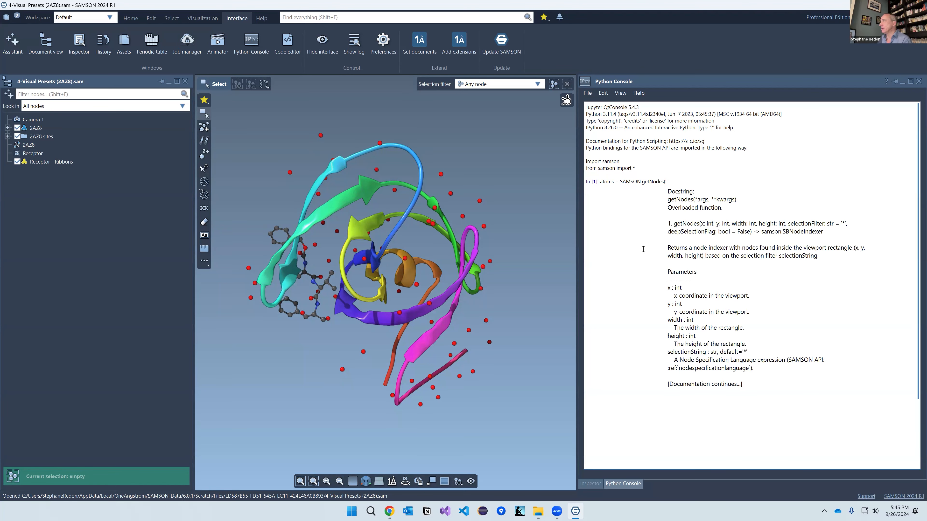
pyautogui.write("'n.t a')")
pyautogui.press('Return')
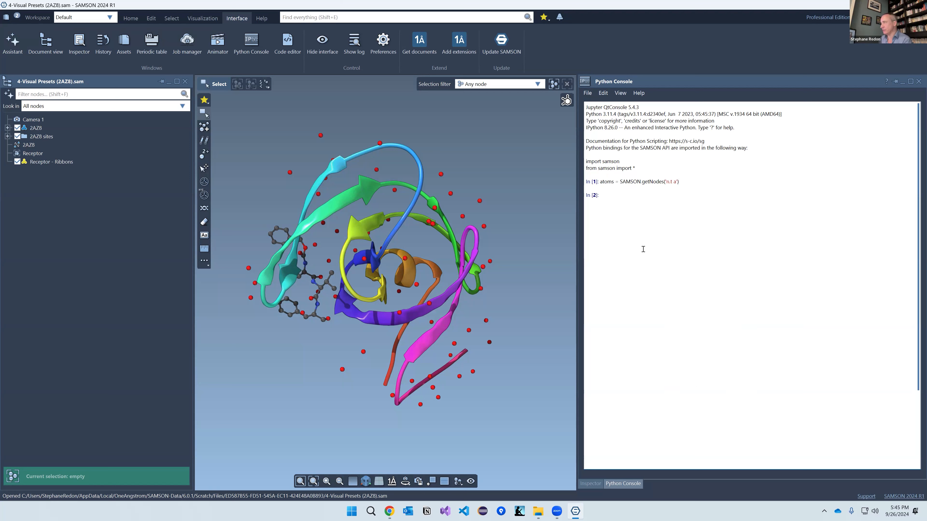
pyautogui.write('print(a')
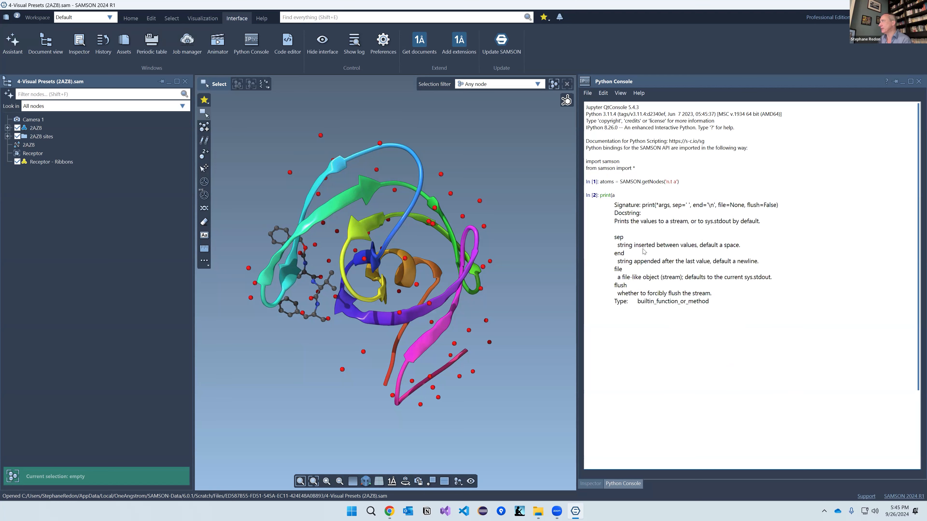
pyautogui.write('toms.sizde')
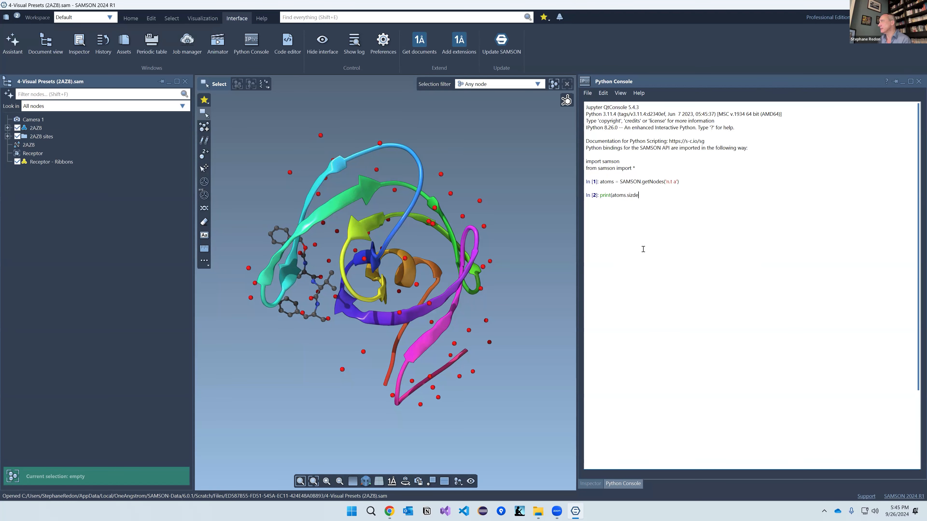
pyautogui.write('e)')
pyautogui.press('Return')
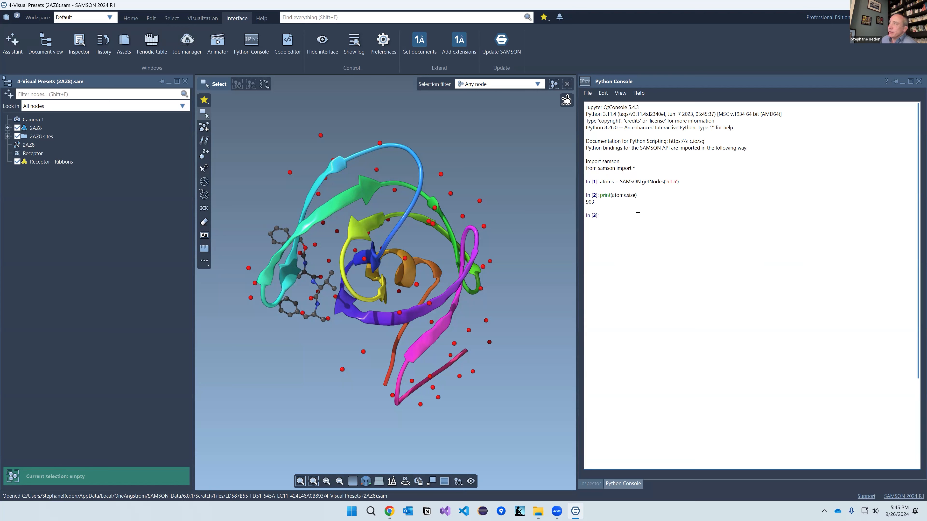
pyautogui.moveTo(398, 281); pyautogui.dragTo(401, 320, button='middle')
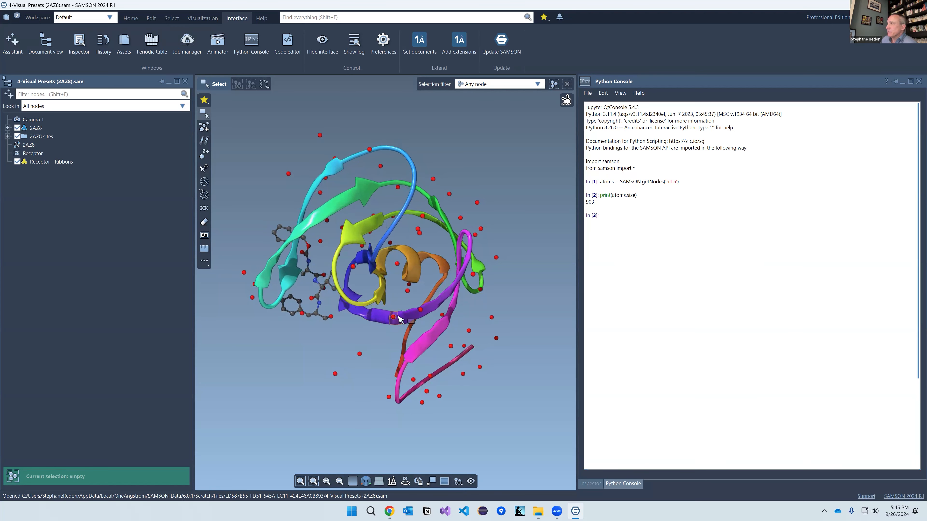
pyautogui.click(287, 41)
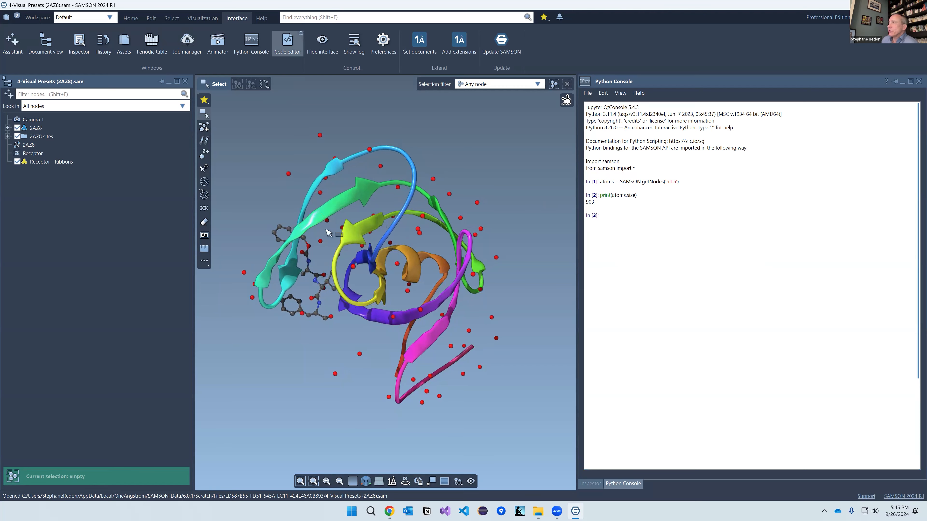
# Step: Close the 4-Visual Presets tab and open 7-Executable documents.sam dropped onto the viewport
pyautogui.click(760, 104)
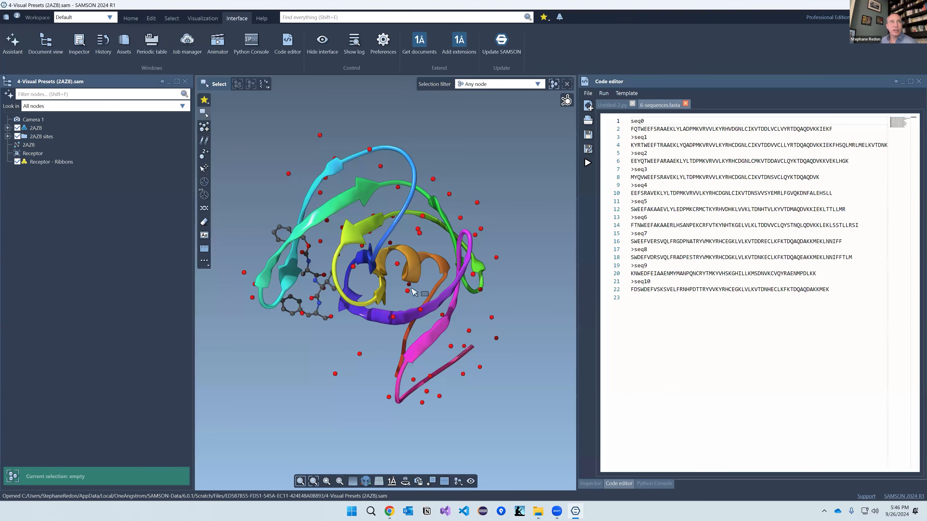
pyautogui.moveTo(132, 233); pyautogui.dragTo(322, 219)
pyautogui.click(492, 260)
pyautogui.click(485, 291)
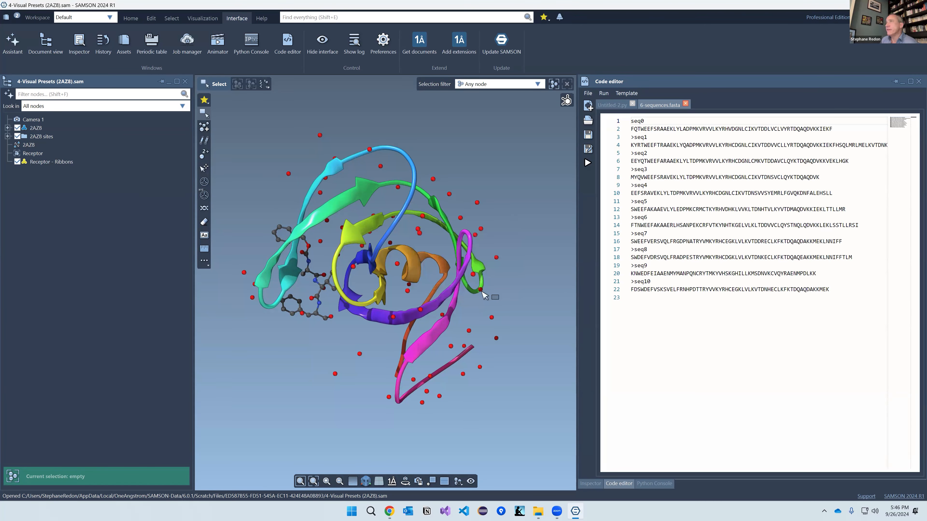
# Step: Open the embedded AddBonds.py script in the Code editor via File > Edit
pyautogui.click(36, 129)
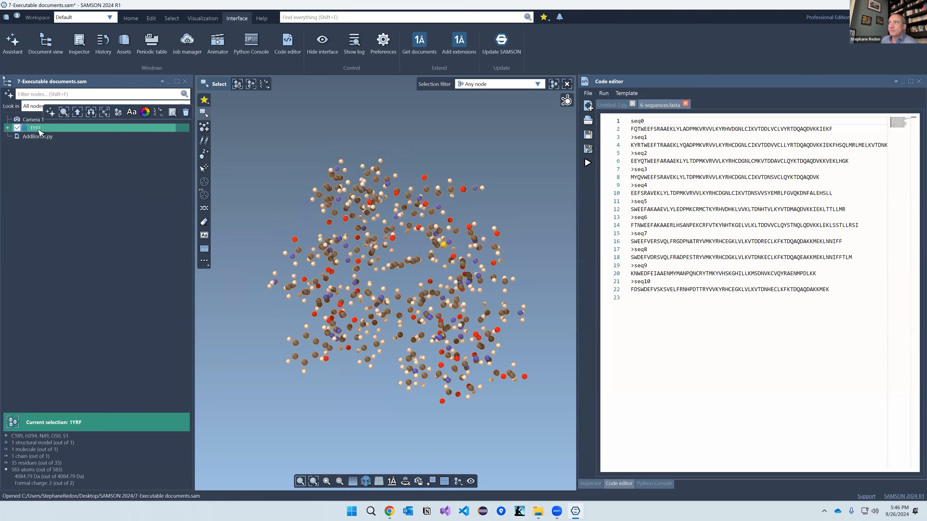
pyautogui.click(37, 139)
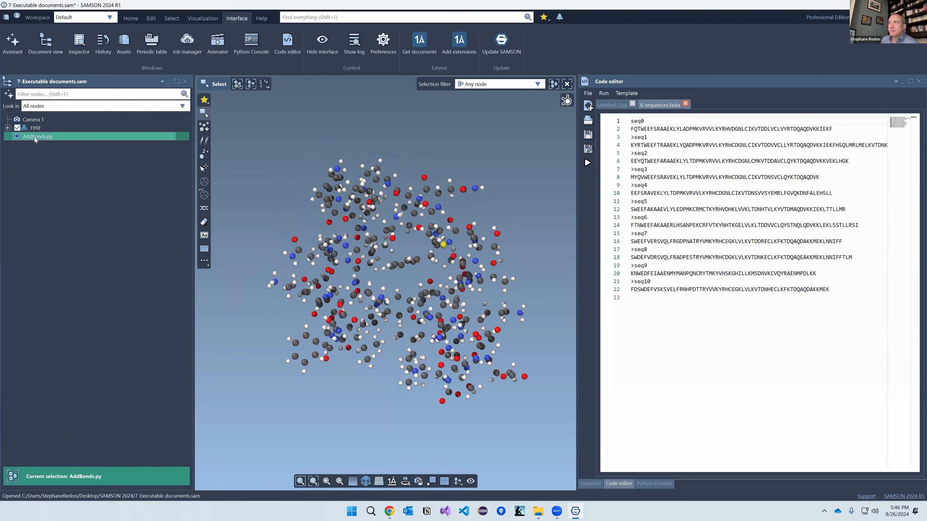
pyautogui.rightClick(35, 138)
pyautogui.moveTo(70, 210)
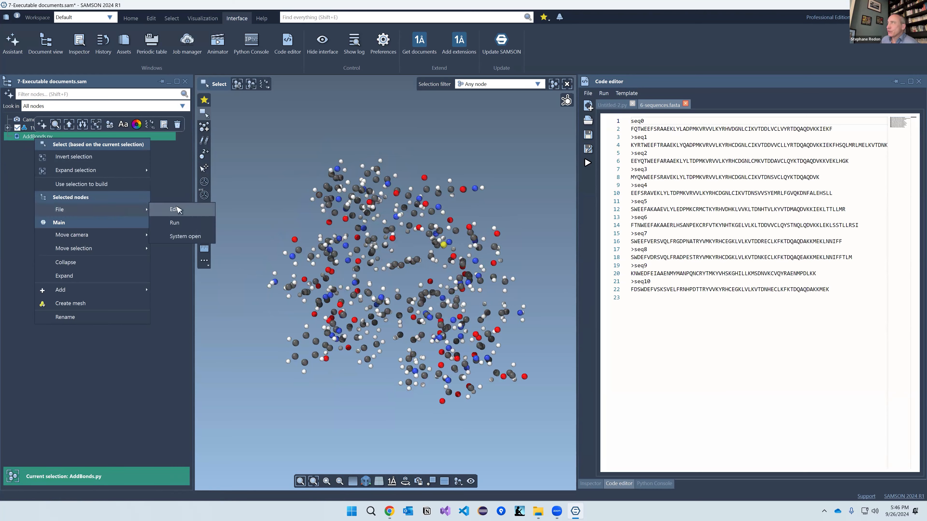
pyautogui.click(170, 209)
pyautogui.scroll(-10, 732, 248)
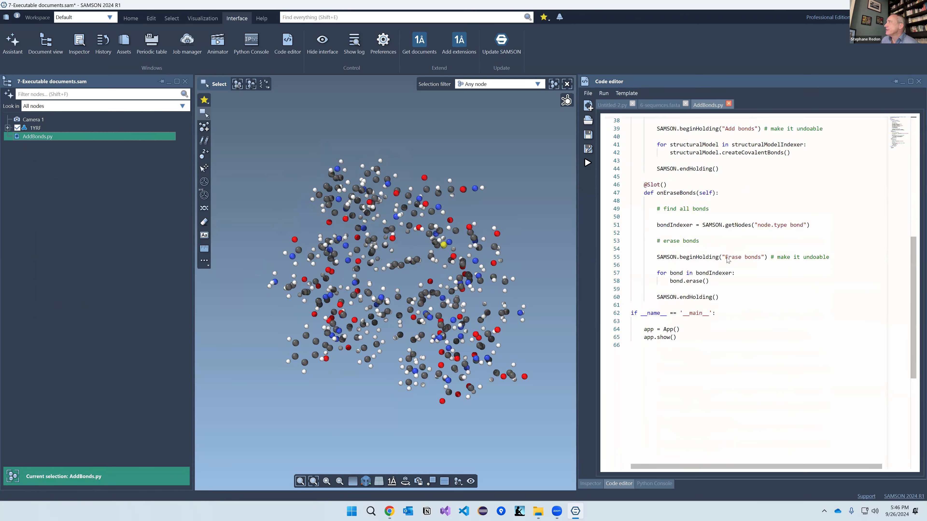
pyautogui.scroll(10, 727, 262)
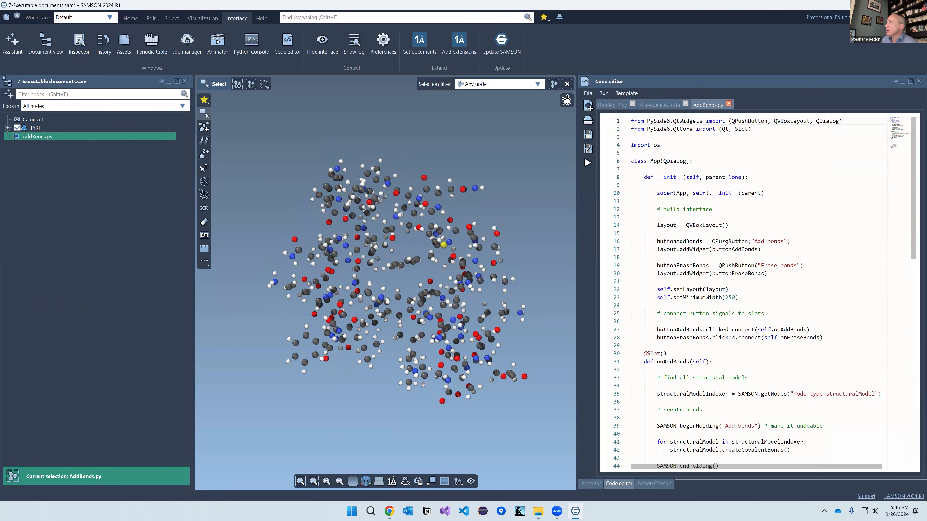
# Step: Review AddBonds.py's button creation, onAddBonds and onEraseBonds code, then launch the script
pyautogui.click(654, 122)
pyautogui.moveTo(748, 226); pyautogui.dragTo(764, 281)
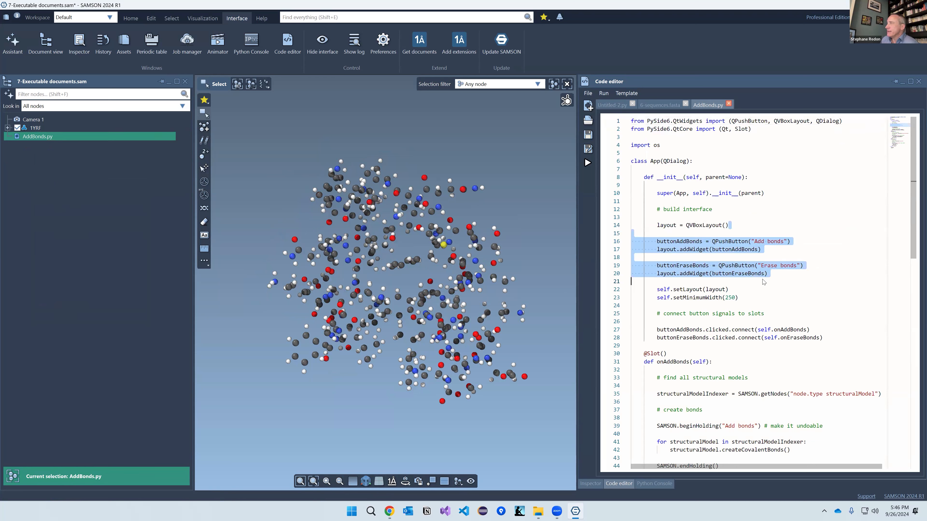
pyautogui.click(689, 233)
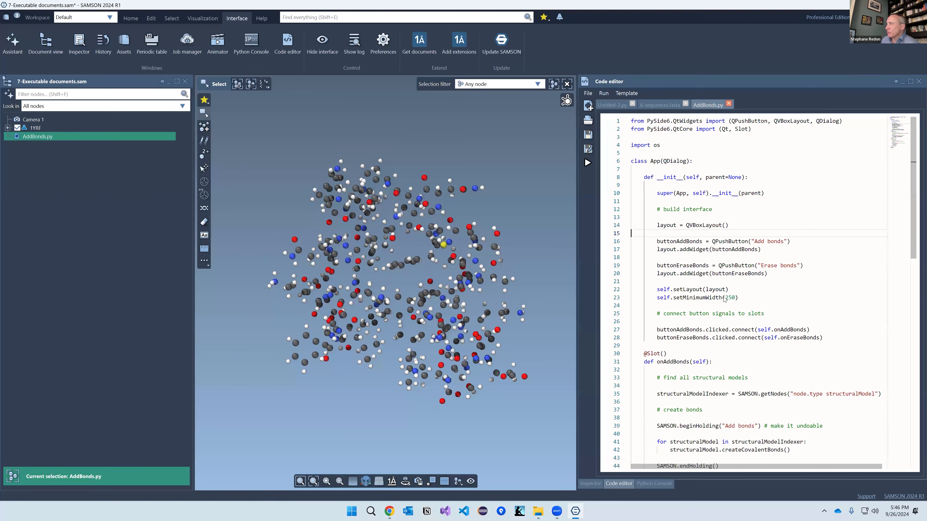
pyautogui.scroll(-10, 725, 297)
pyautogui.scroll(8, 728, 281)
pyautogui.scroll(-5, 729, 277)
pyautogui.moveTo(655, 177); pyautogui.dragTo(734, 287)
pyautogui.moveTo(632, 311); pyautogui.dragTo(781, 411)
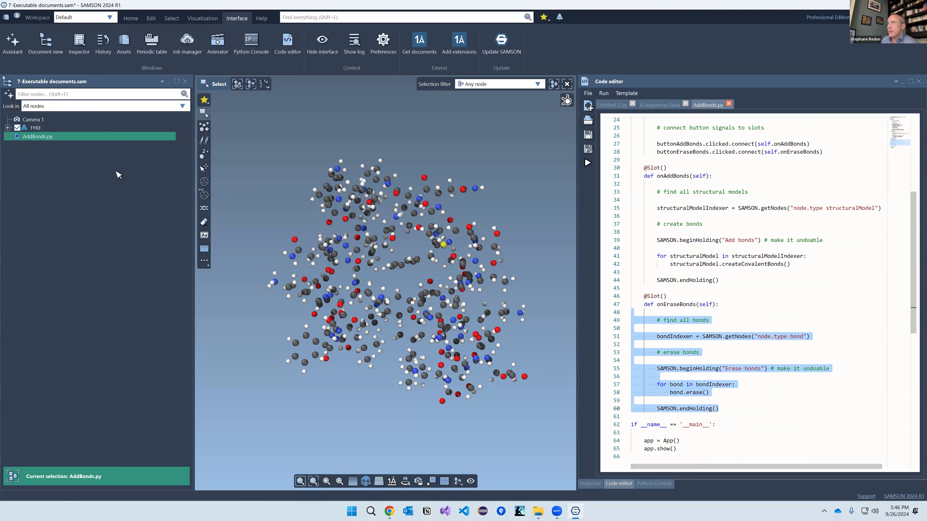
pyautogui.doubleClick(47, 137)
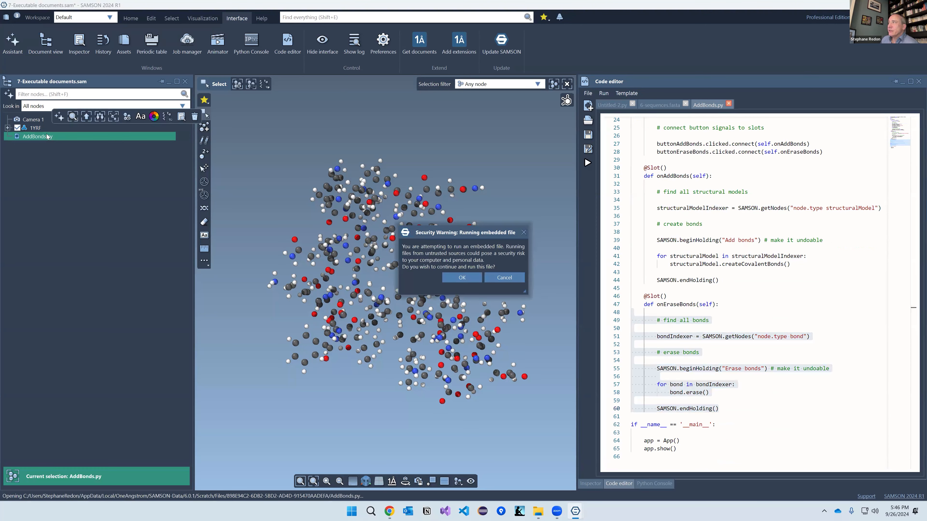
# Step: Allow AddBonds.py to run, toggle Add/Erase bonds ending on Add bonds, then close the app
pyautogui.click(466, 277)
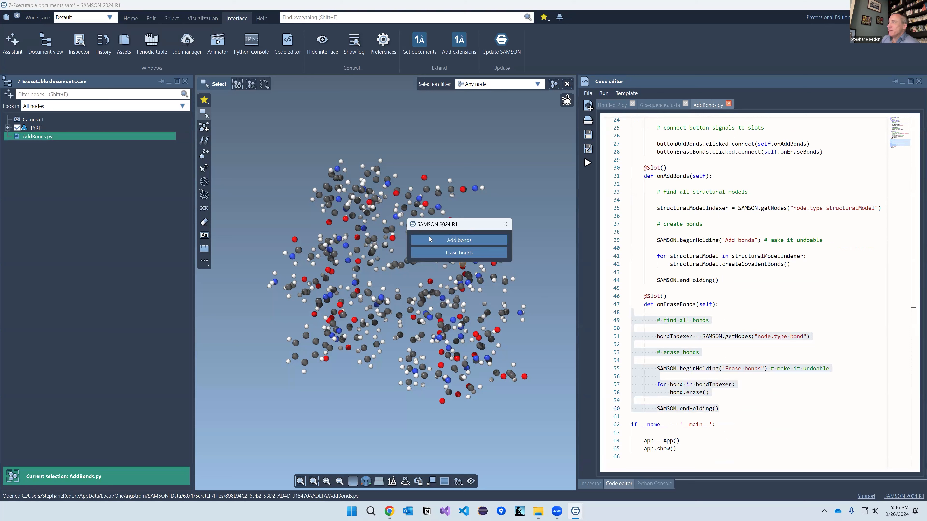
pyautogui.moveTo(430, 239); pyautogui.dragTo(430, 238)
pyautogui.click(439, 252)
pyautogui.click(439, 264)
pyautogui.click(439, 253)
pyautogui.click(439, 260)
pyautogui.click(437, 253)
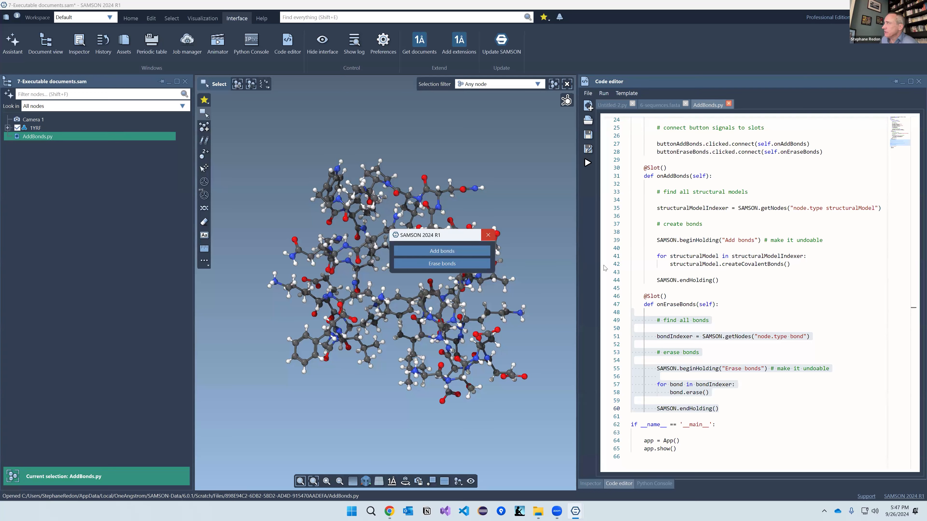
pyautogui.click(488, 235)
pyautogui.scroll(8, 678, 212)
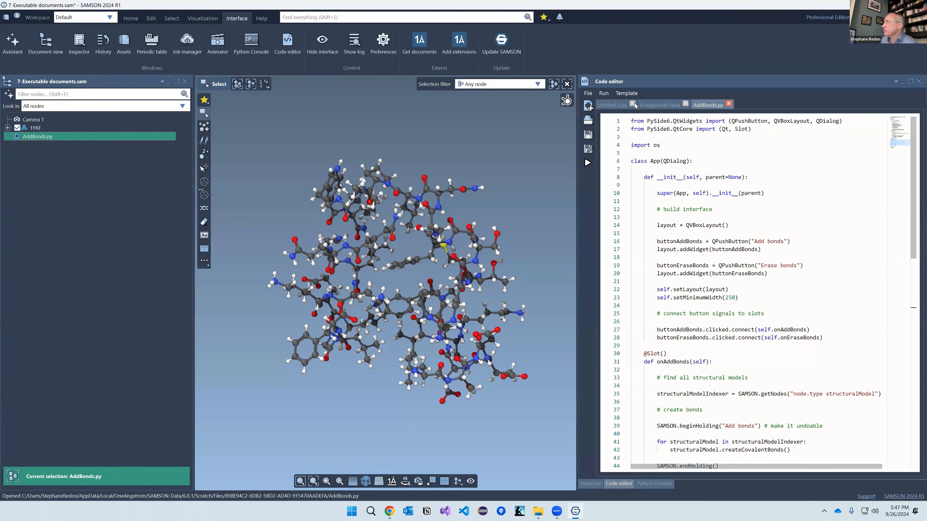
# Step: Browse the installed Python packages via Edit > Manage packages in the Python Console, then close it
pyautogui.click(591, 94)
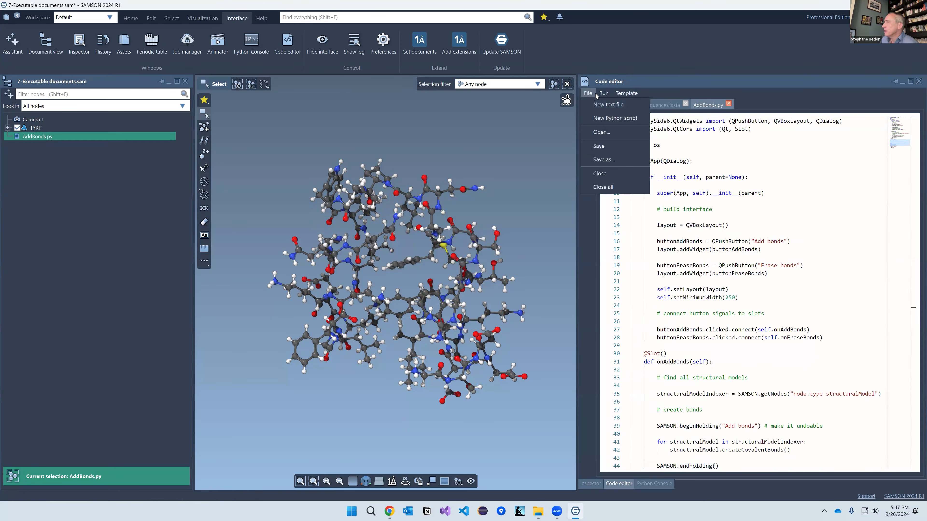
pyautogui.click(604, 93)
pyautogui.click(655, 484)
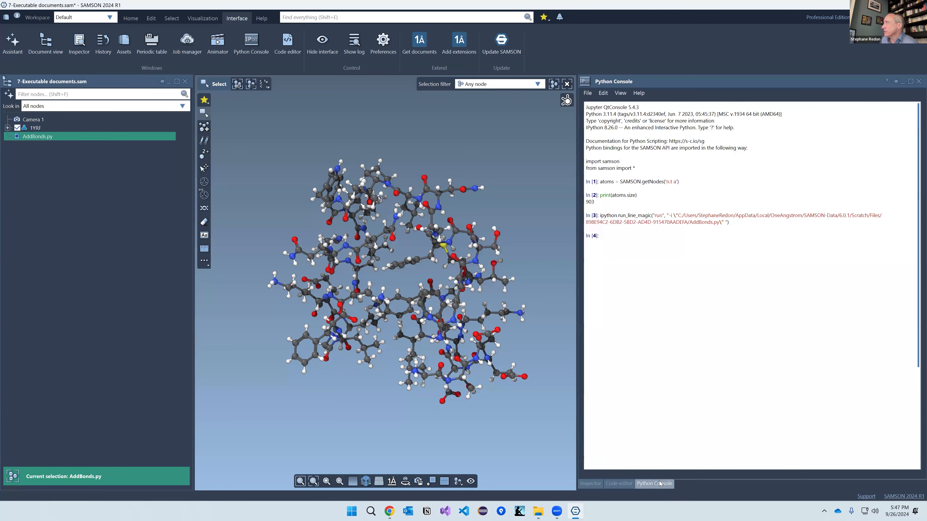
pyautogui.click(620, 94)
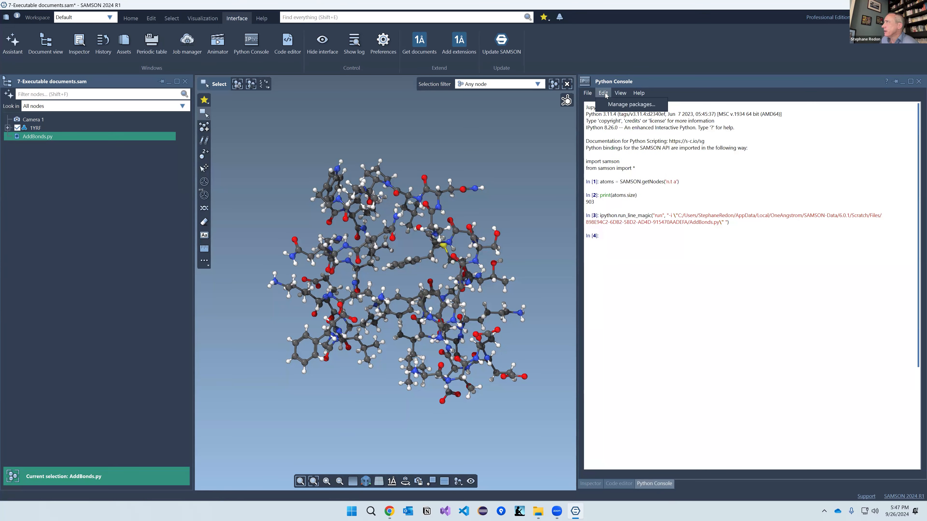
pyautogui.click(609, 103)
pyautogui.scroll(-8, 440, 227)
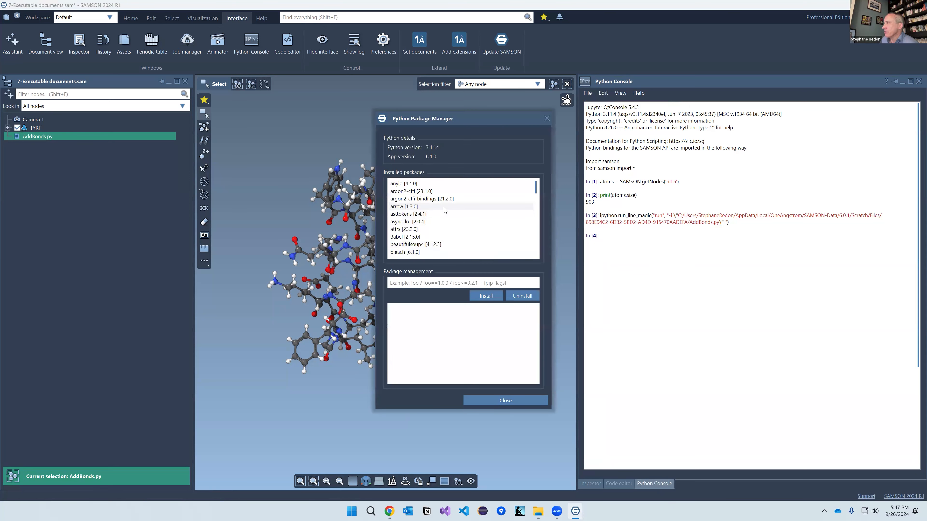
pyautogui.click(547, 119)
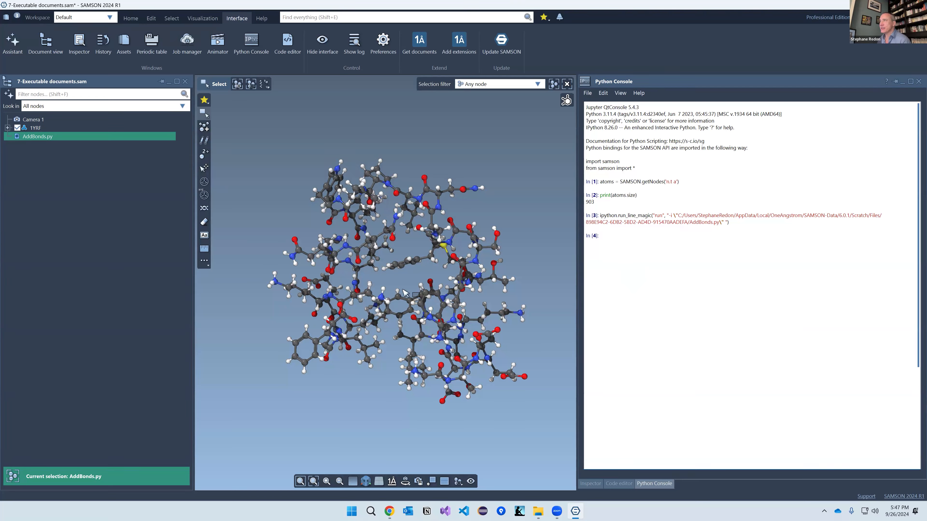
pyautogui.moveTo(403, 286); pyautogui.dragTo(404, 306, button='middle')
# Step: Start publishing the document as 'SAMSON 2024 webinar demo' with description 'This document contains an app'
pyautogui.click(119, 207)
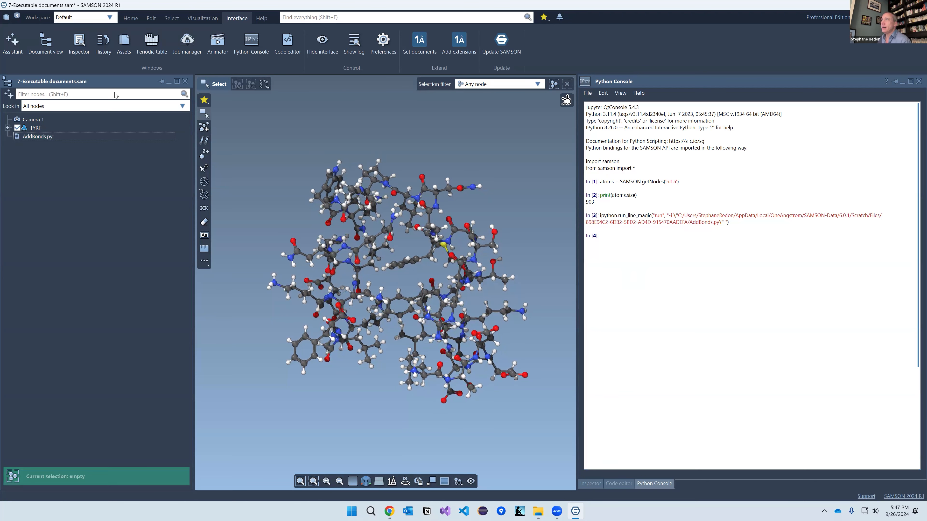
pyautogui.click(132, 18)
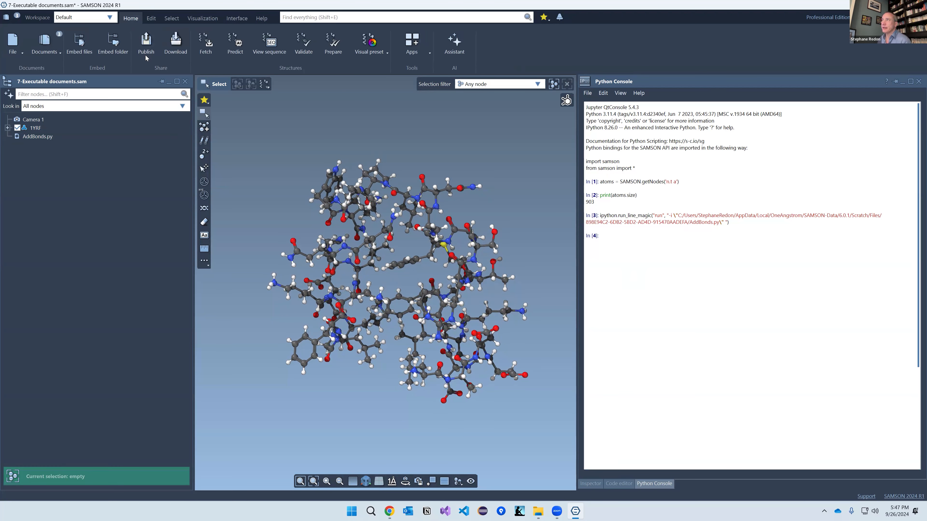
pyautogui.click(150, 45)
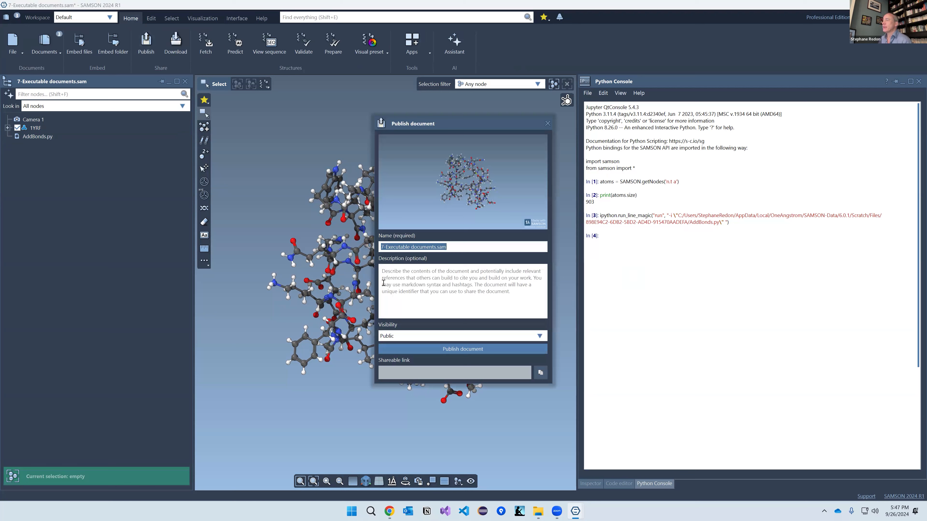
pyautogui.click(461, 247)
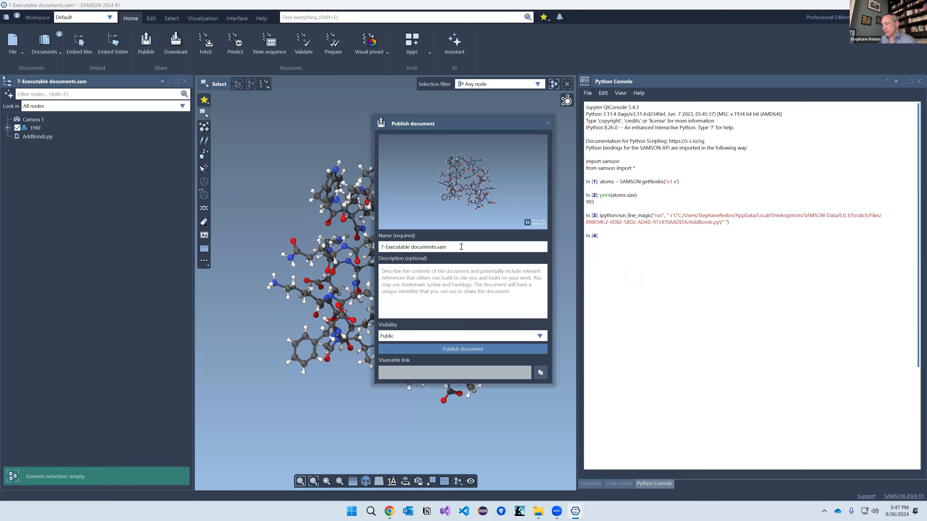
pyautogui.hotkey('ctrl', 'a')
pyautogui.write('SAMSON')
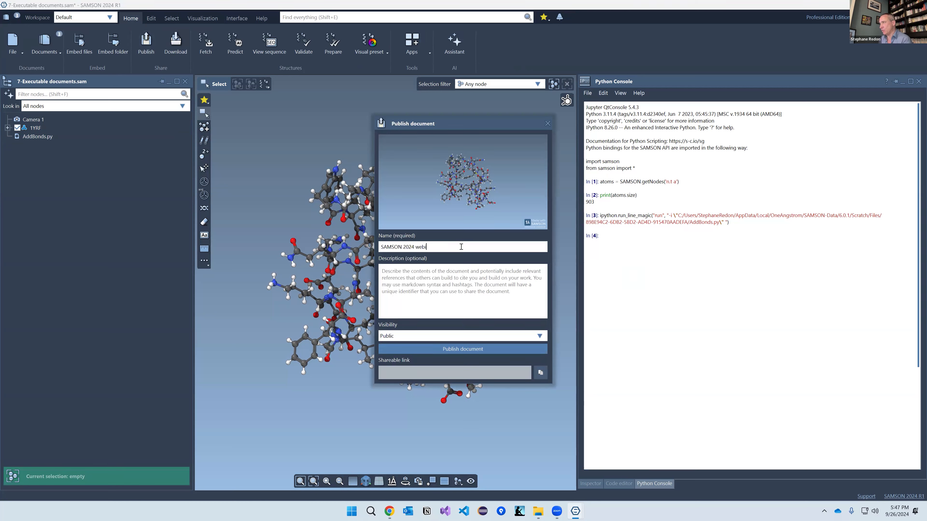
pyautogui.click(470, 274)
pyautogui.write('Tbhis document')
pyautogui.hotkey('ctrl', 'BackSpace')
pyautogui.hotkey('ctrl', 'BackSpace')
pyautogui.write('This document contains an app')
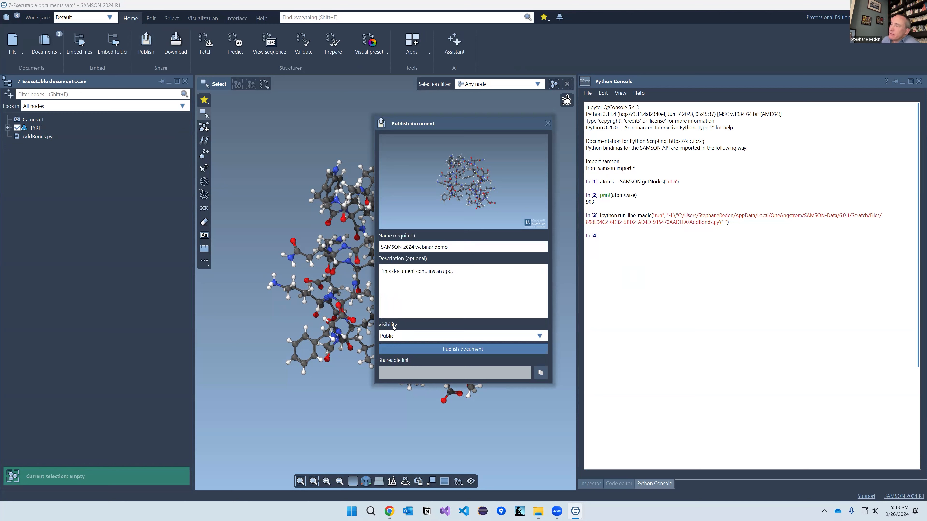
# Step: Set visibility to Restricted, publish the document, and copy its shareable link
pyautogui.moveTo(394, 341)
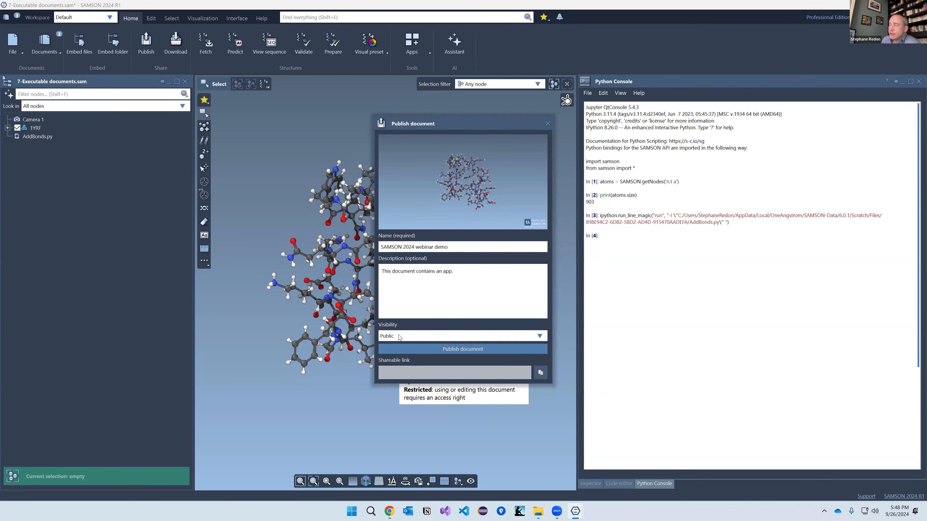
pyautogui.click(398, 336)
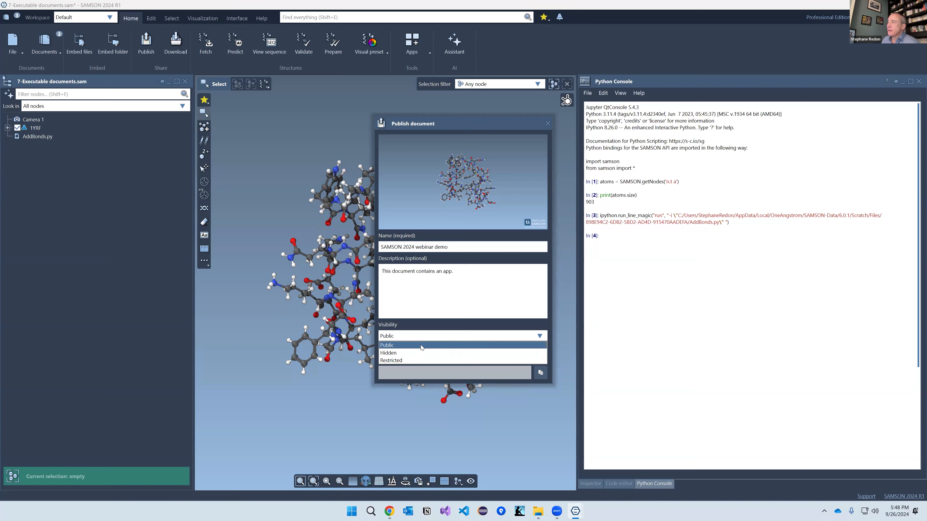
pyautogui.click(423, 360)
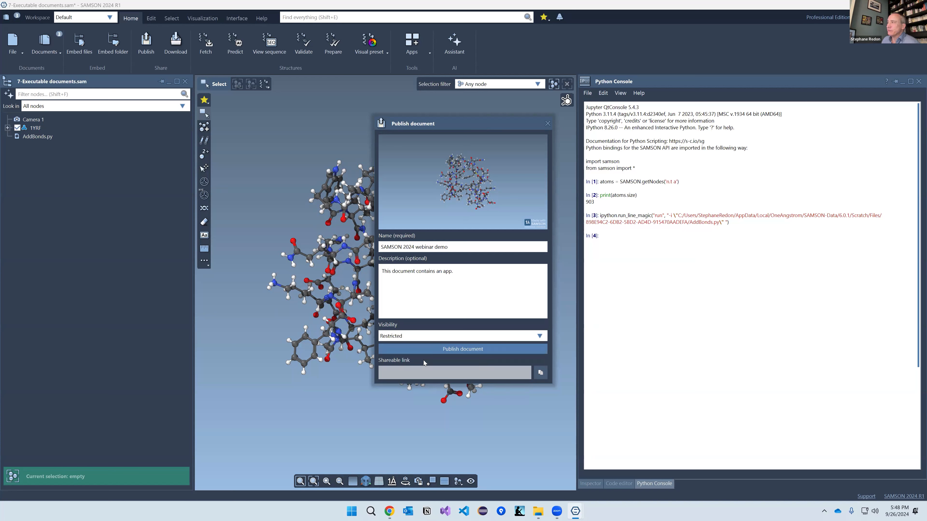
pyautogui.click(454, 349)
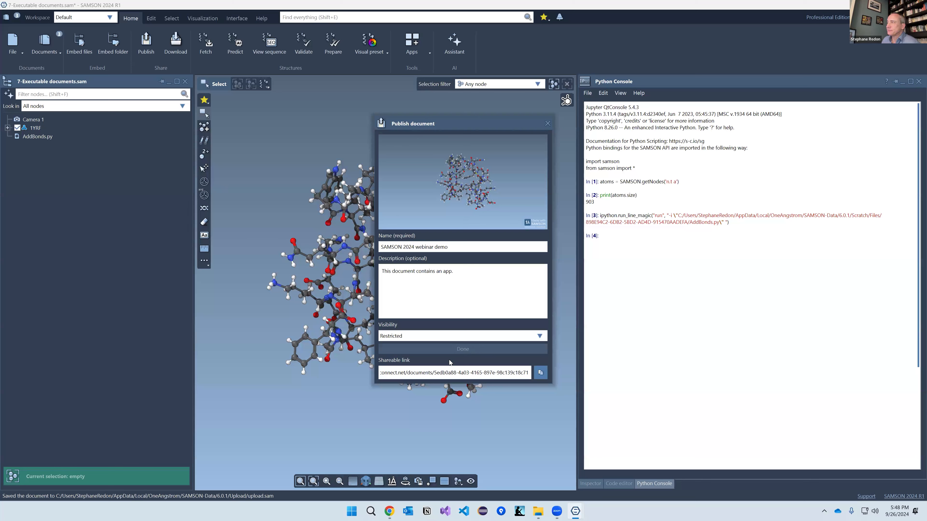
pyautogui.moveTo(423, 373); pyautogui.dragTo(481, 381)
pyautogui.click(539, 374)
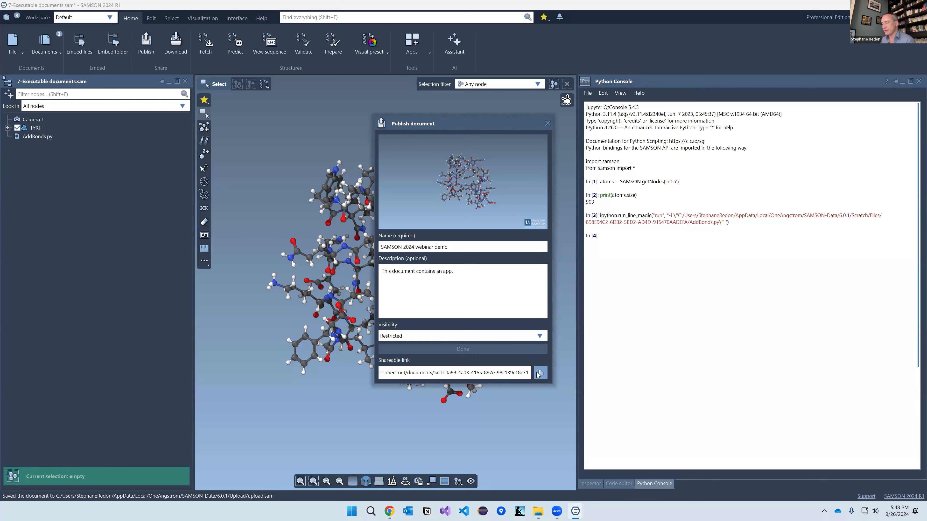
pyautogui.hotkey('alt', 'Tab')
# Step: Load the shared document's page from the pasted link in Chrome and close the publish dialog
pyautogui.hotkey('ctrl', 'v')
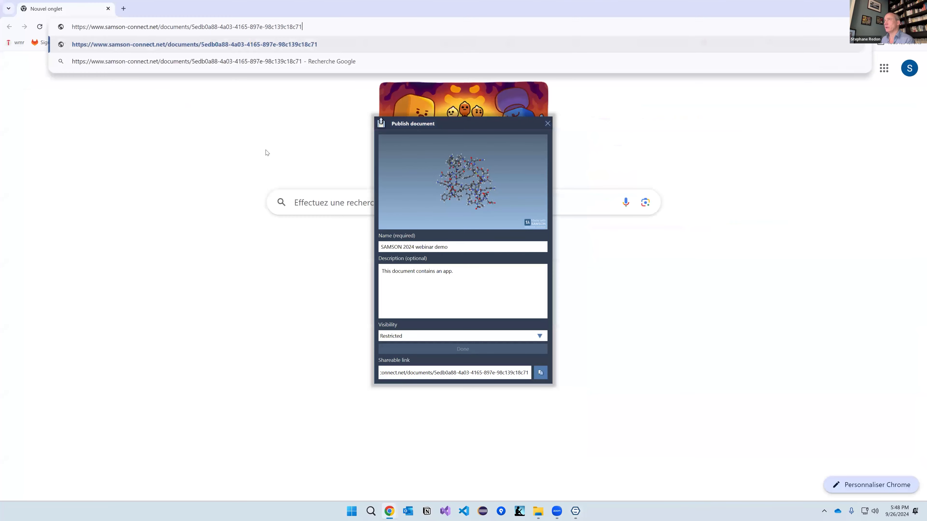
pyautogui.press('Return')
pyautogui.click(547, 124)
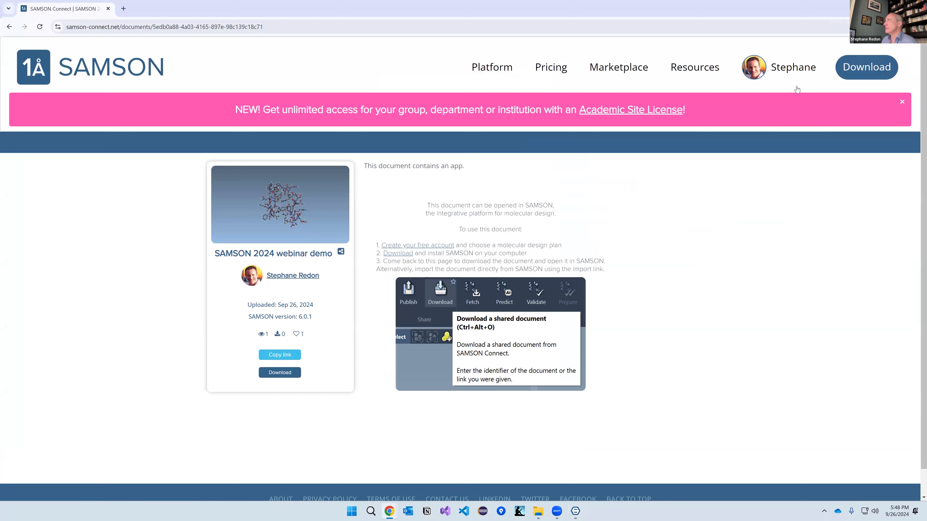
# Step: Sign out of SAMSON Connect, reopen the document link signed out, then sign back in
pyautogui.click(790, 75)
pyautogui.click(778, 265)
pyautogui.click(243, 26)
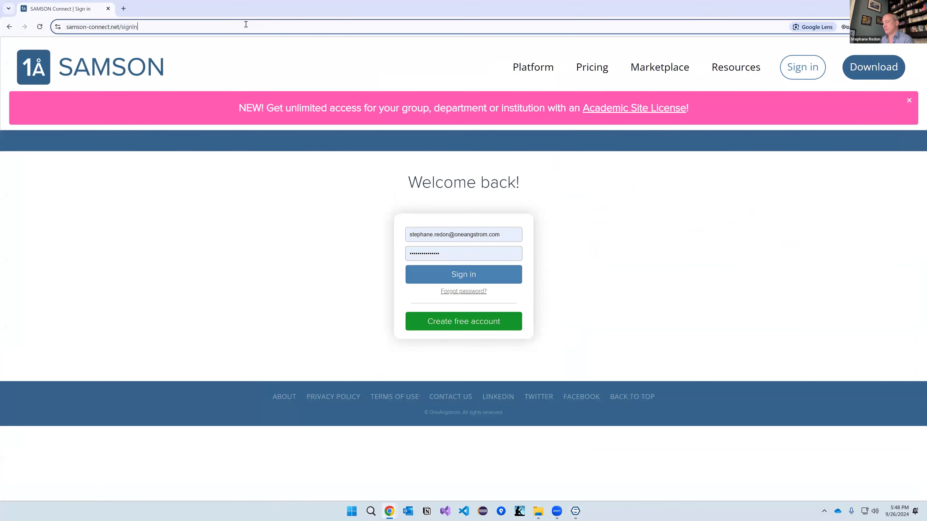
pyautogui.hotkey('ctrl', 'v')
pyautogui.press('Return')
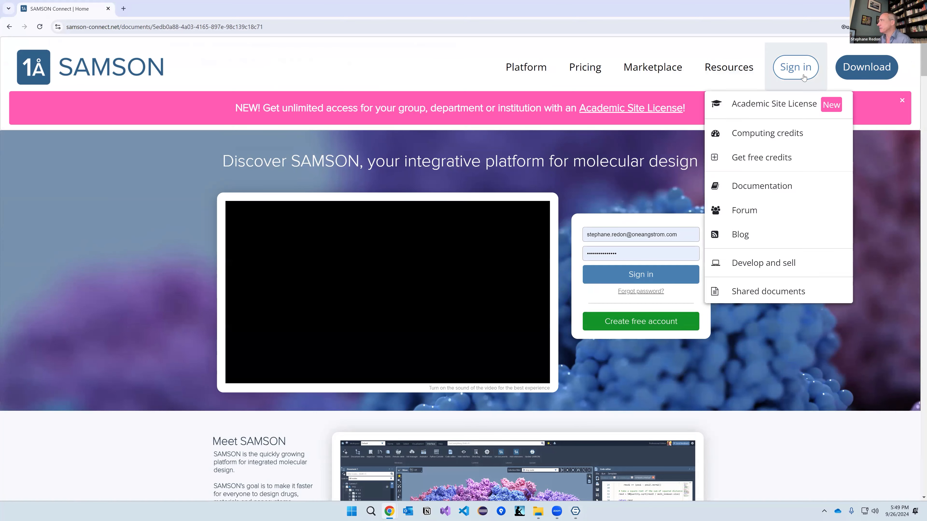
pyautogui.click(796, 67)
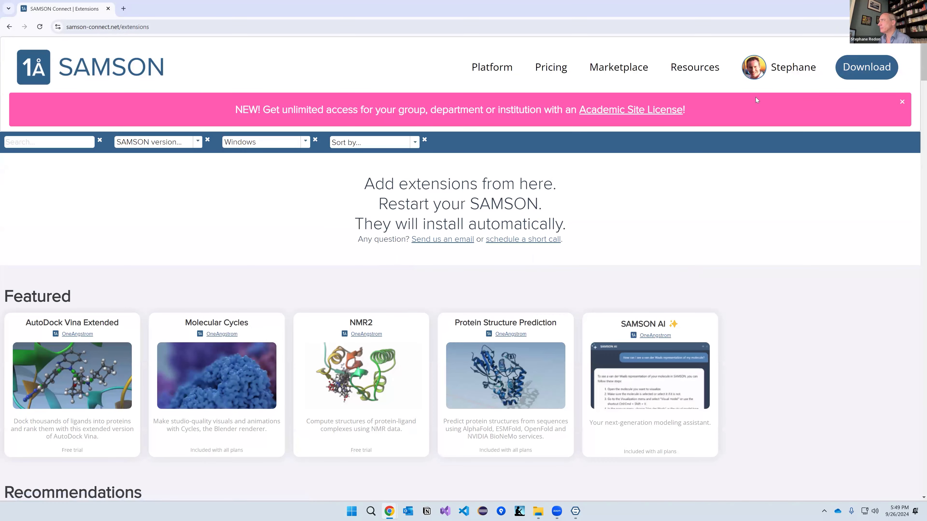
pyautogui.moveTo(786, 71)
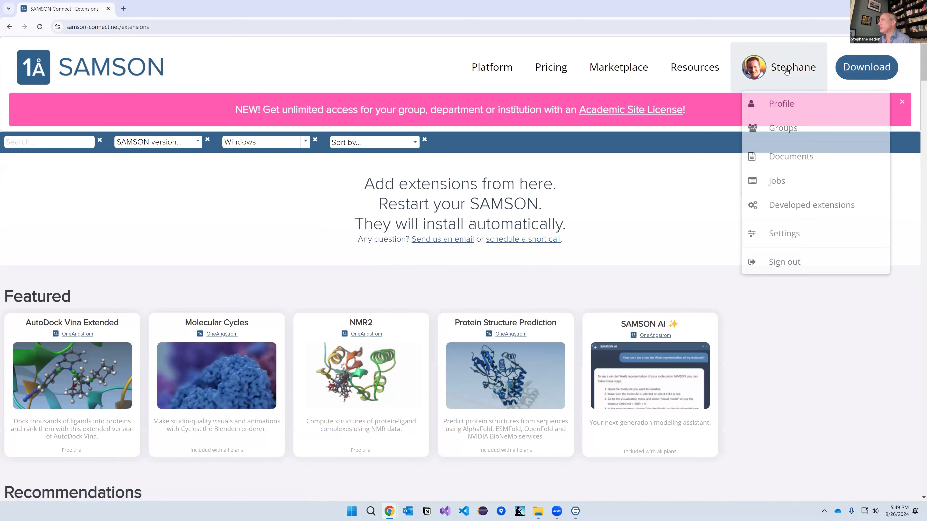
# Step: Go to My documents and scroll to the SAMSON 2024 webinar demo, now listed as Restricted
pyautogui.click(794, 157)
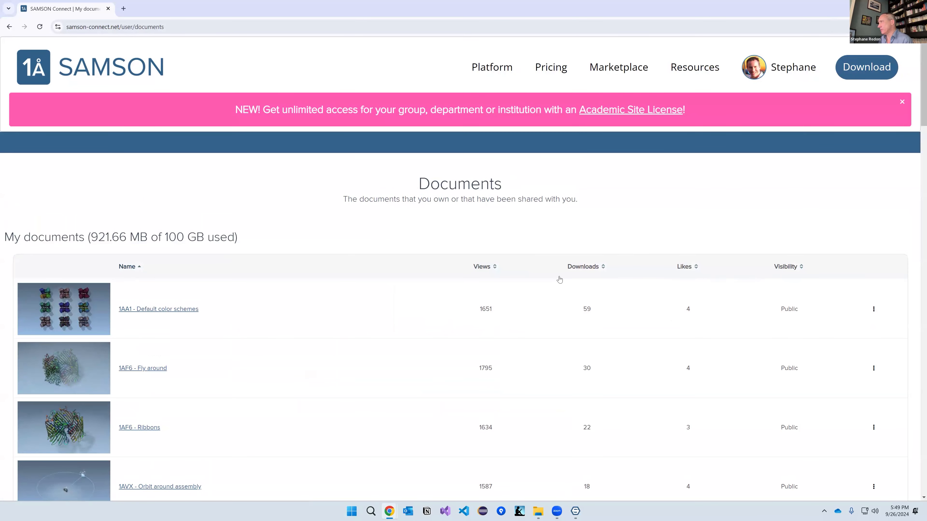
pyautogui.scroll(-2, 420, 315)
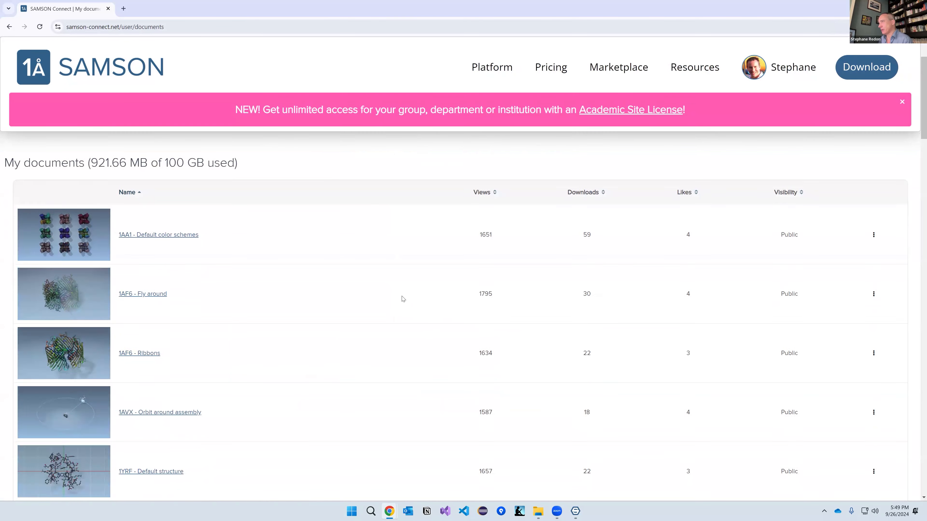
pyautogui.scroll(-6, 395, 303)
pyautogui.scroll(-6, 384, 298)
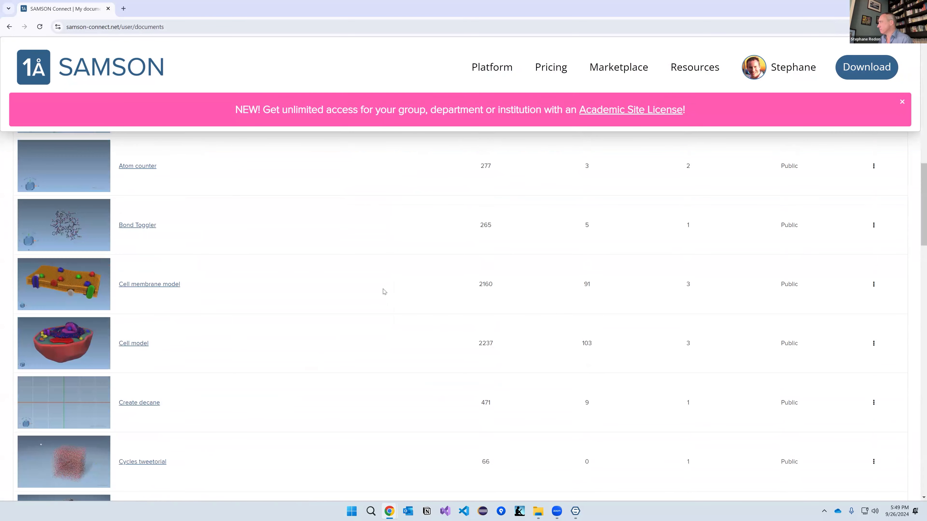
pyautogui.scroll(3, 383, 291)
pyautogui.scroll(-15, 384, 291)
pyautogui.scroll(-12, 382, 292)
pyautogui.scroll(5, 382, 292)
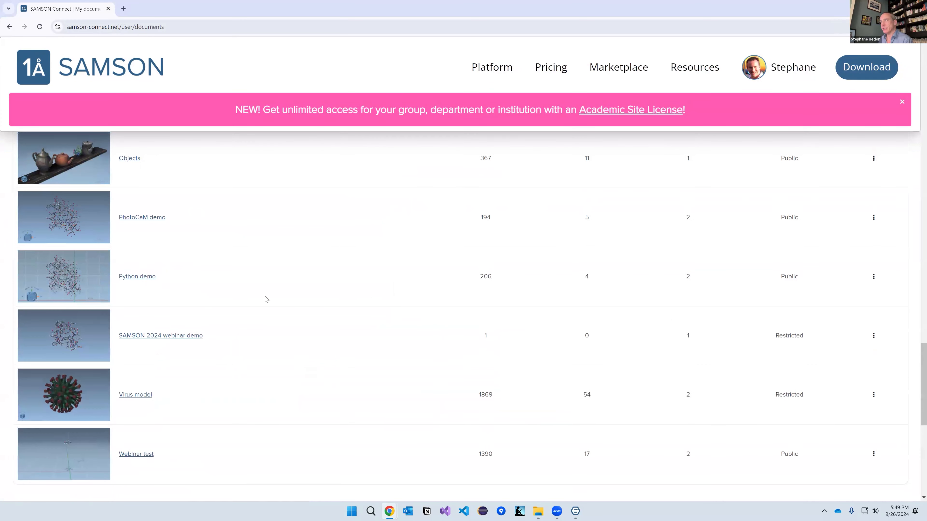
# Step: Open the SAMSON 2024 webinar demo page, come back, and check its options menu without choosing anything
pyautogui.click(129, 336)
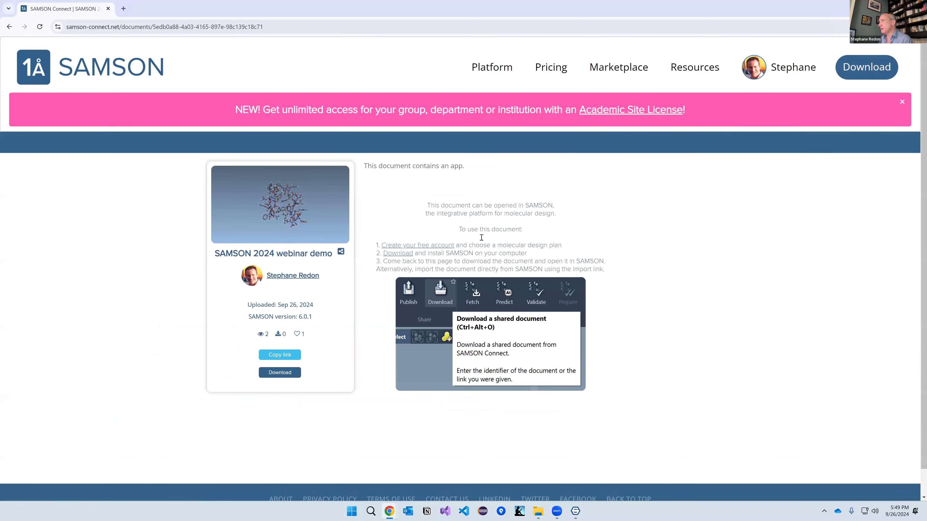
pyautogui.hotkey('alt', 'Left')
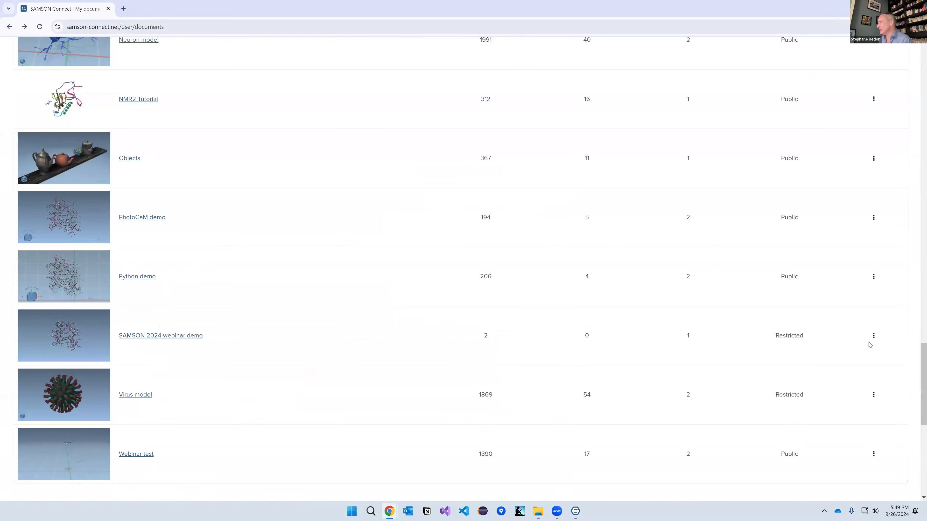
pyautogui.click(873, 336)
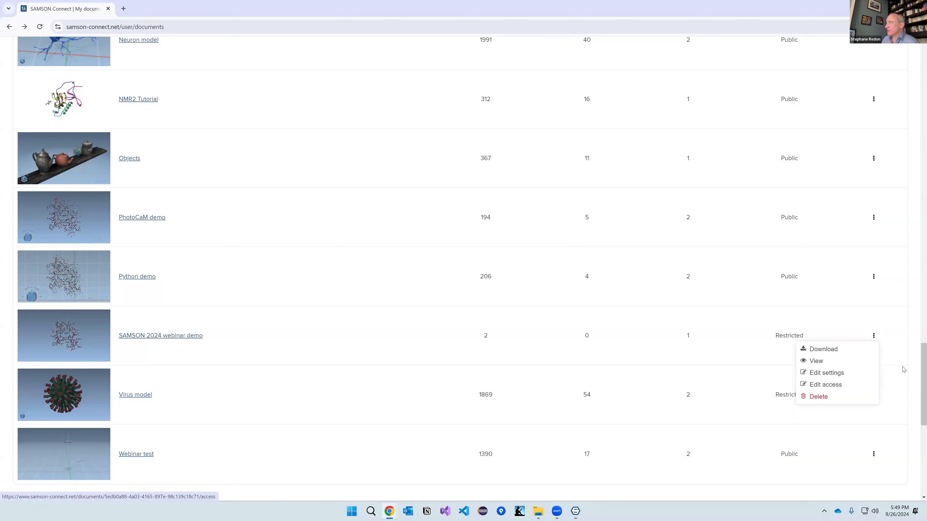
pyautogui.click(914, 352)
# Step: Dismiss the pink Academic Site License banner at the top of the page
pyautogui.scroll(20, 530, 301)
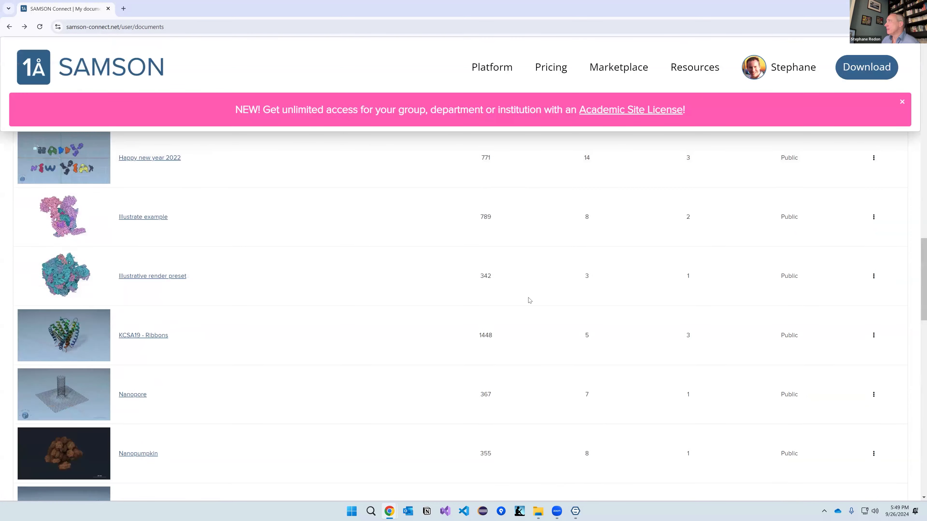
pyautogui.scroll(1, 519, 306)
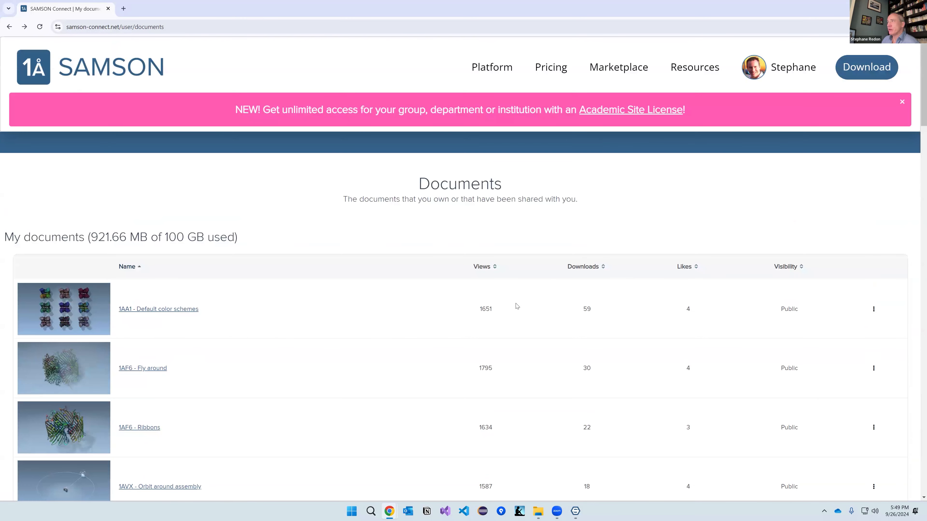
pyautogui.click(902, 104)
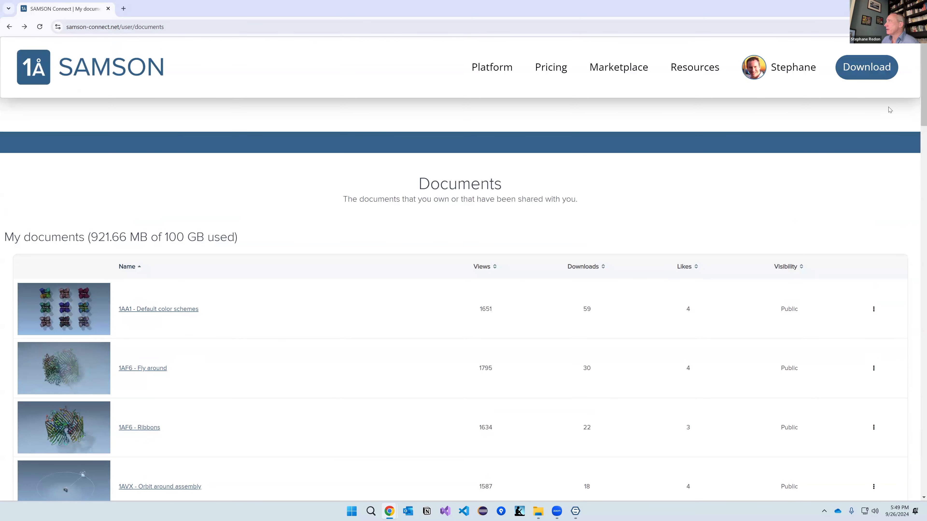
pyautogui.click(795, 69)
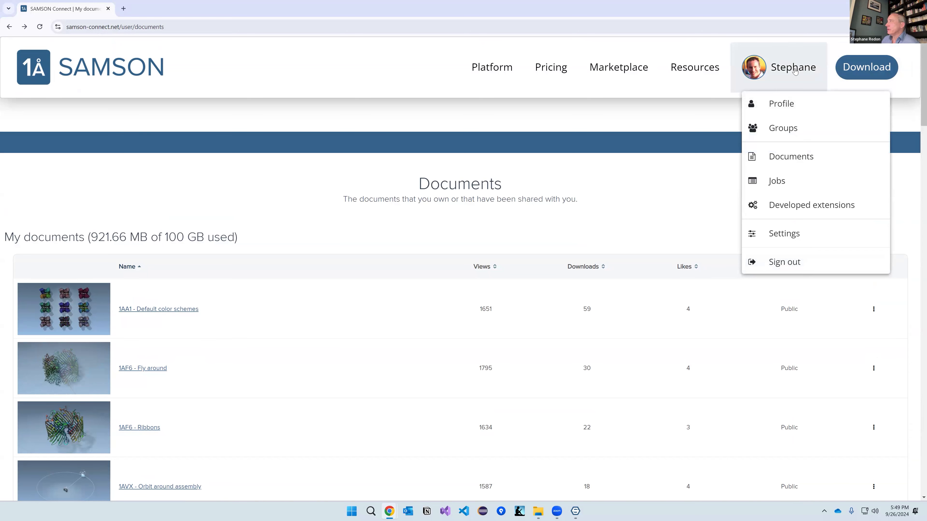
# Step: Open the Profile page and look it over, leaving the biography unchanged
pyautogui.click(797, 105)
pyautogui.scroll(-5, 219, 299)
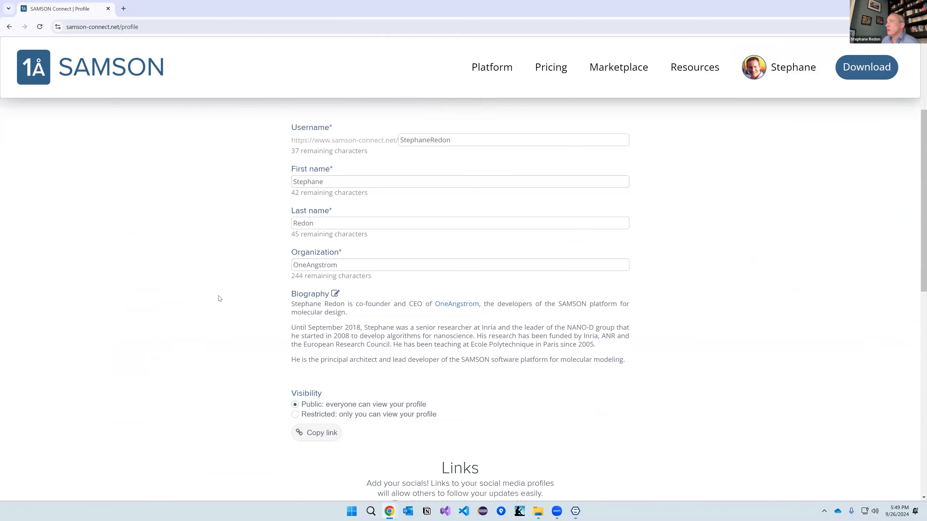
pyautogui.scroll(2, 236, 278)
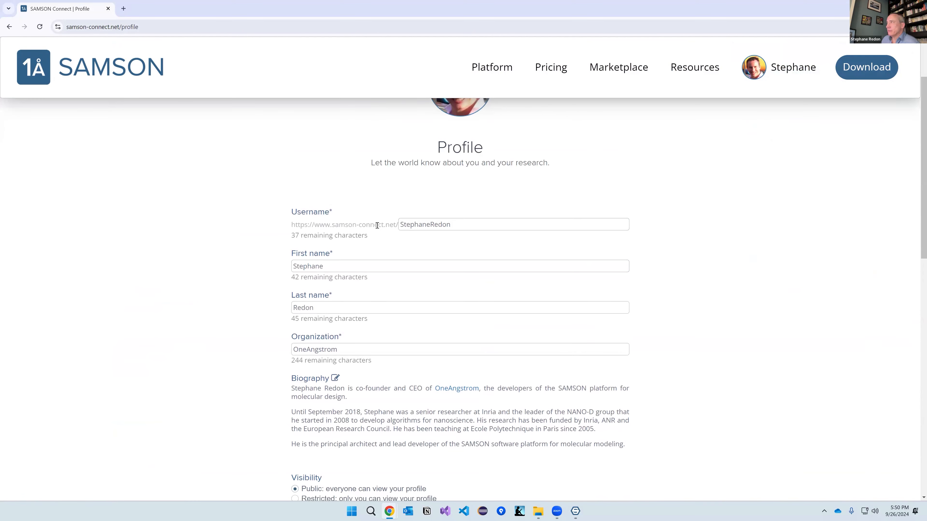
pyautogui.scroll(-5, 257, 323)
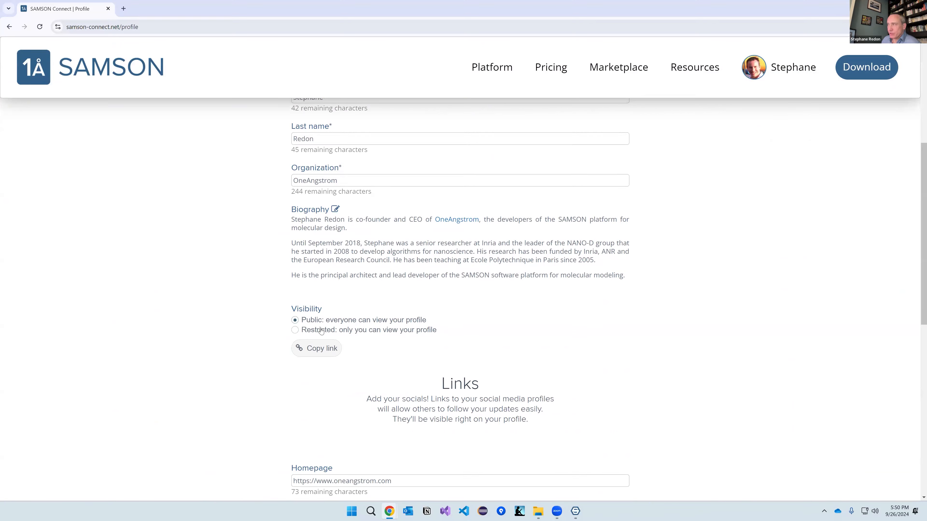
pyautogui.scroll(4, 389, 402)
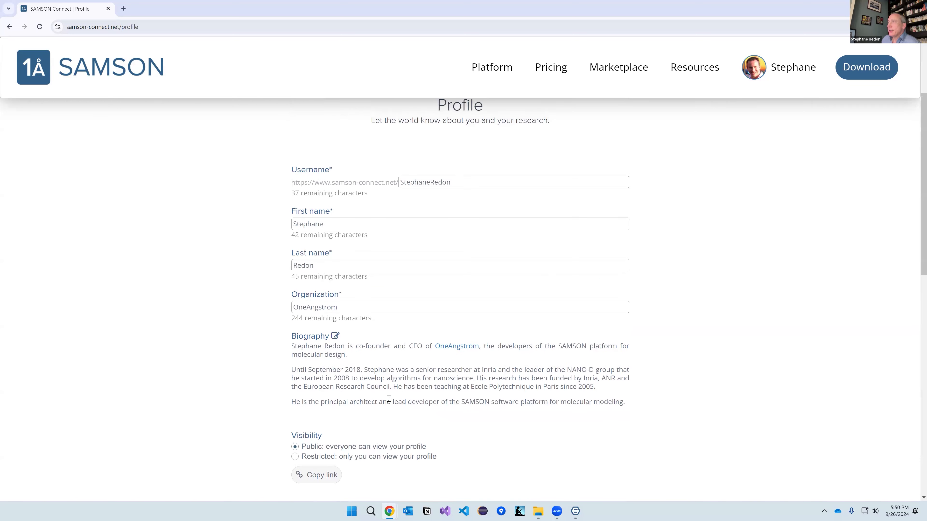
pyautogui.click(335, 336)
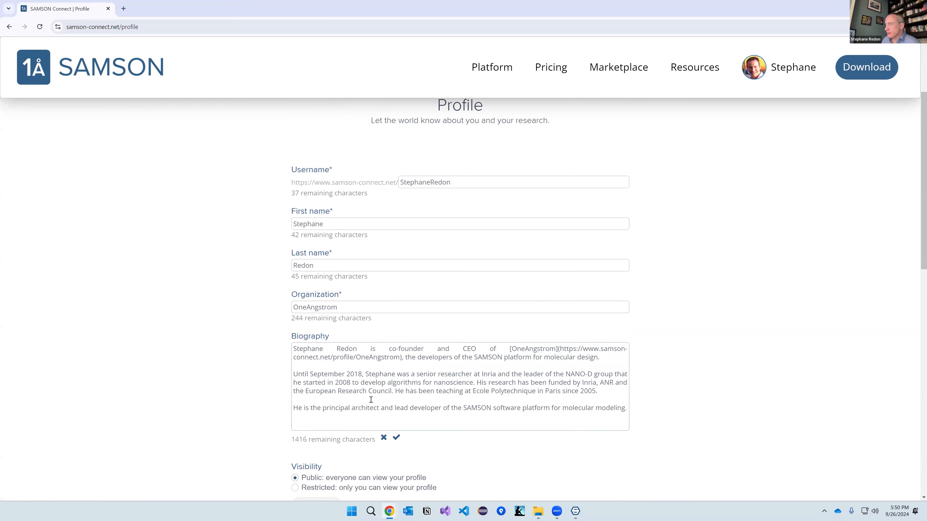
pyautogui.click(383, 437)
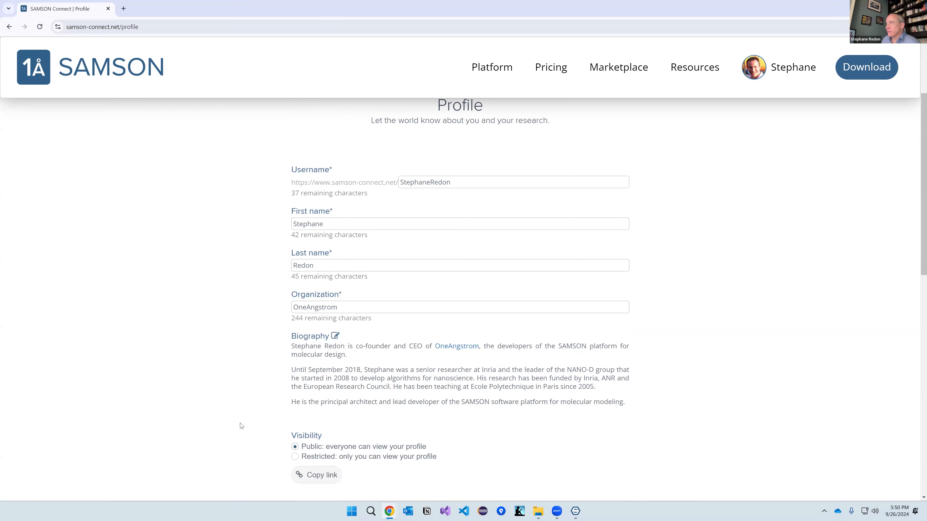
# Step: Review the remaining profile fields without editing the username, and open the account dropdown
pyautogui.scroll(-5, 241, 426)
pyautogui.scroll(-4, 309, 290)
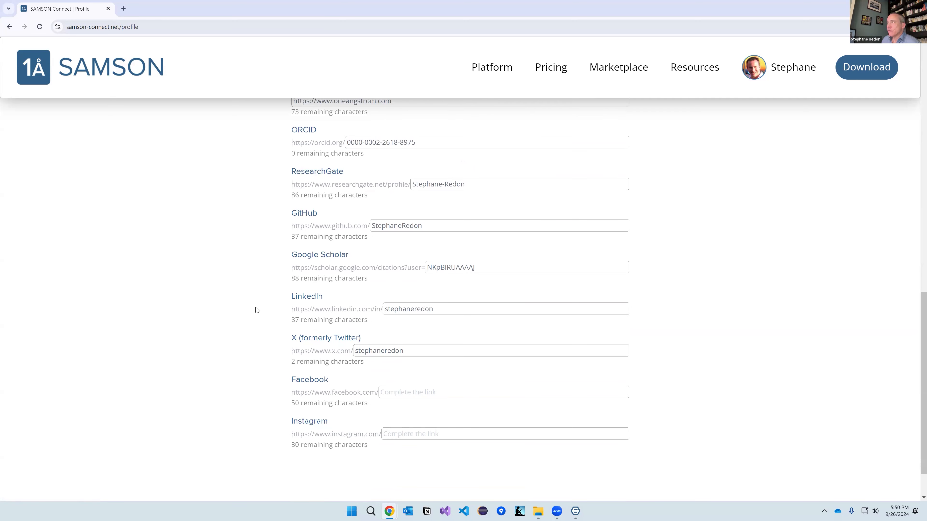
pyautogui.scroll(2, 255, 310)
pyautogui.scroll(-1, 276, 307)
pyautogui.scroll(-1, 276, 307)
pyautogui.scroll(-1, 426, 385)
pyautogui.scroll(3, 426, 386)
pyautogui.scroll(12, 426, 385)
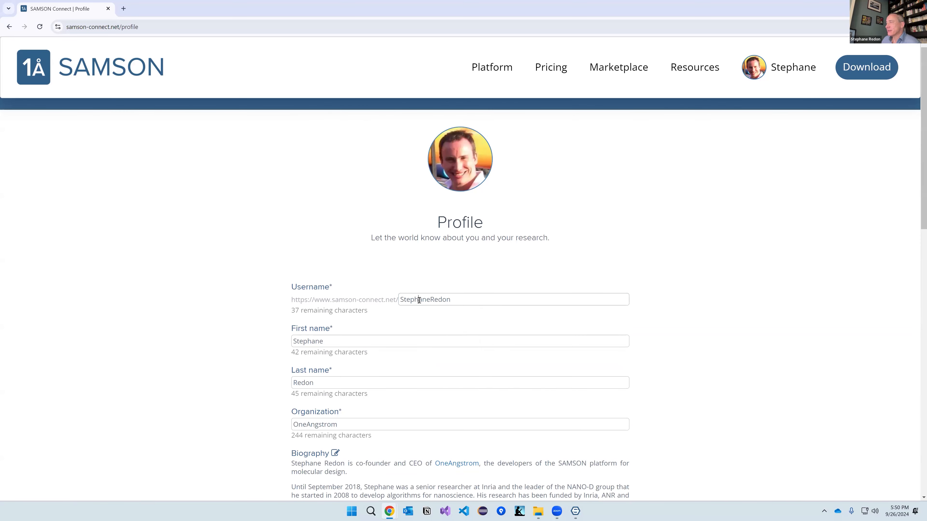
pyautogui.doubleClick(419, 299)
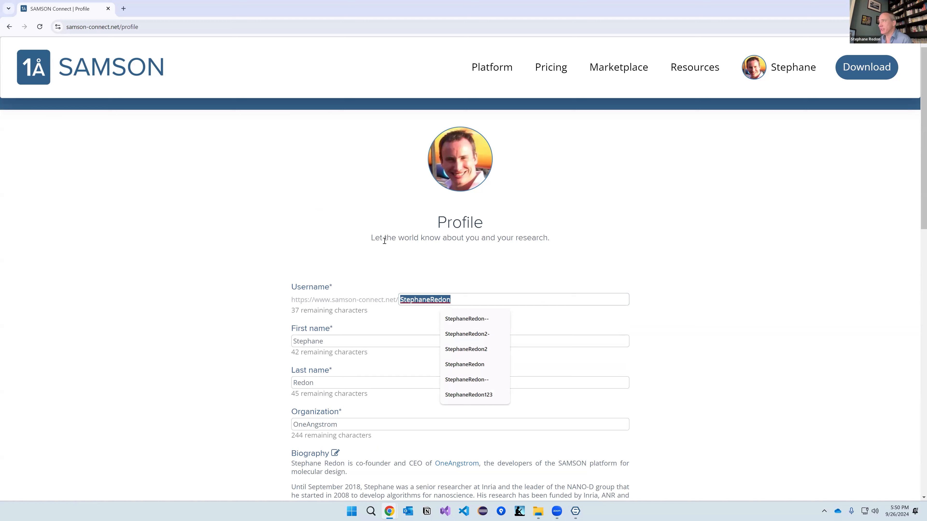
pyautogui.click(508, 277)
pyautogui.click(784, 67)
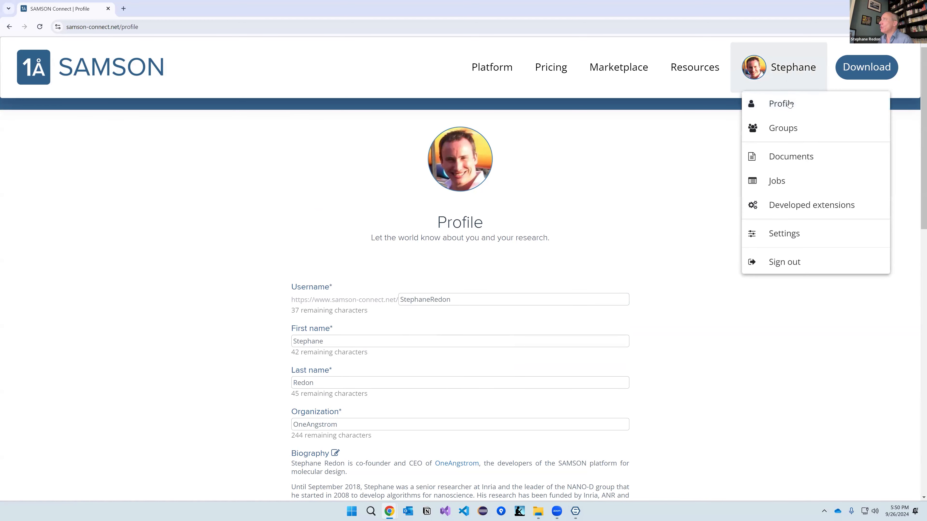
# Step: Create a new group named 'Webinar group' with identifier samson2024 and save it
pyautogui.click(786, 129)
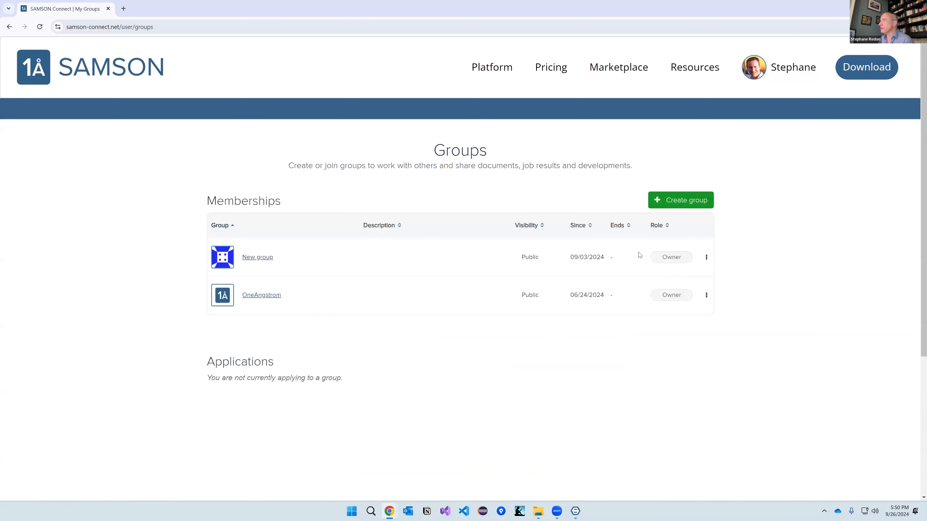
pyautogui.click(694, 201)
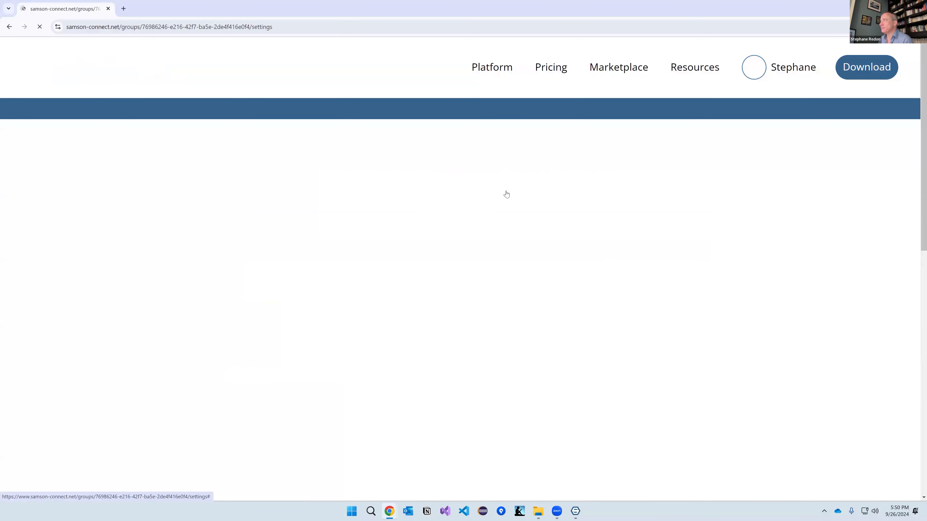
pyautogui.moveTo(440, 310); pyautogui.dragTo(399, 313)
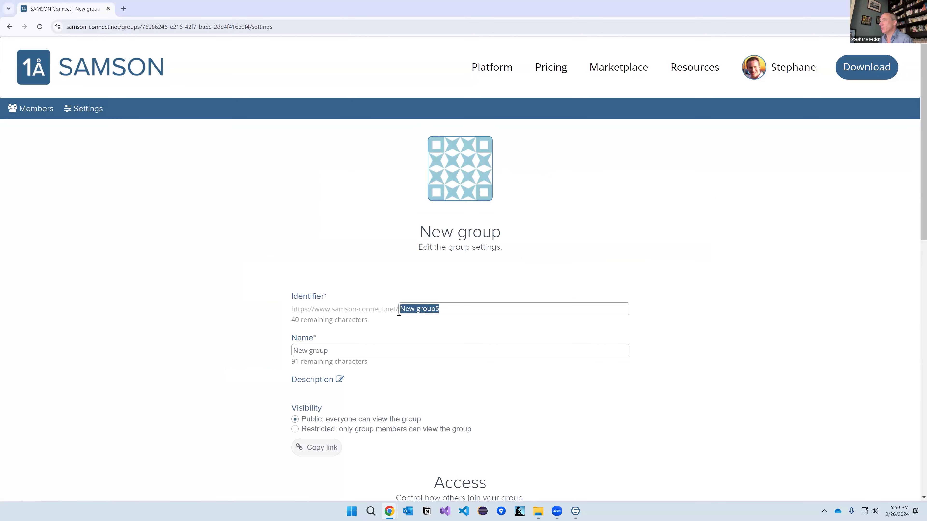
pyautogui.tripleClick(335, 351)
pyautogui.write('Webinar ')
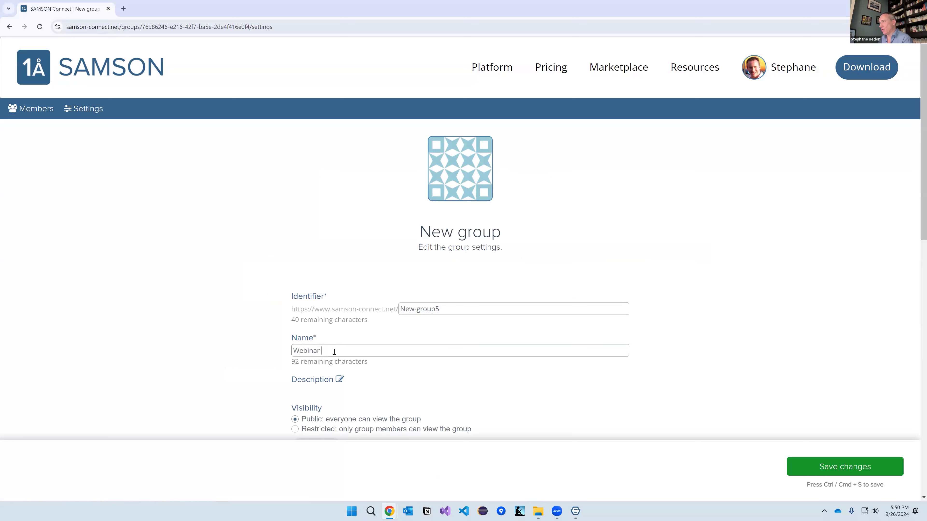
pyautogui.write('goruoup')
pyautogui.moveTo(440, 309); pyautogui.dragTo(399, 319)
pyautogui.write('samson2024')
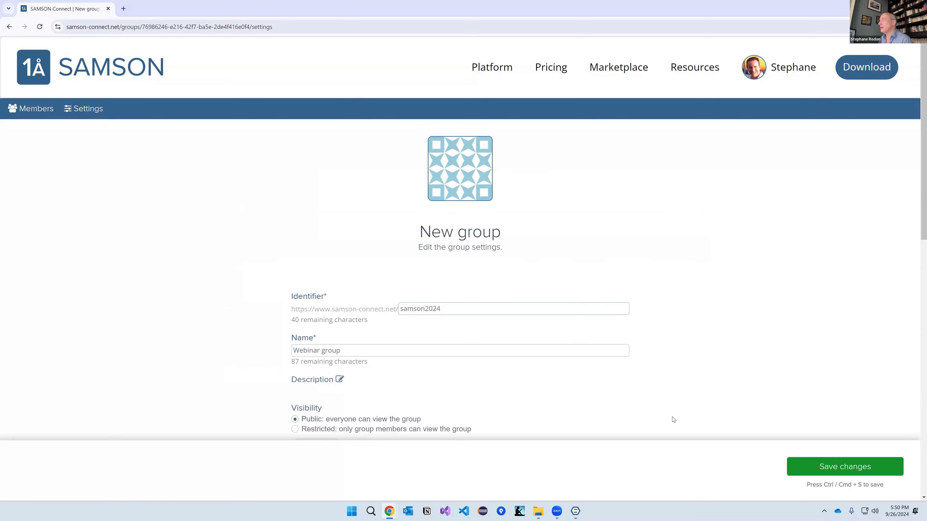
pyautogui.click(821, 468)
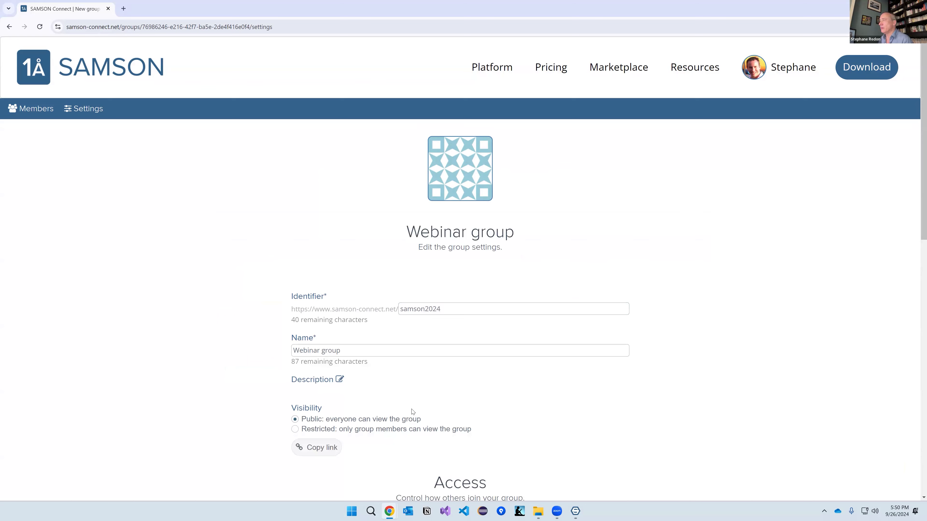
# Step: Return to My groups, where the new Public Webinar group is listed
pyautogui.scroll(-5, 412, 412)
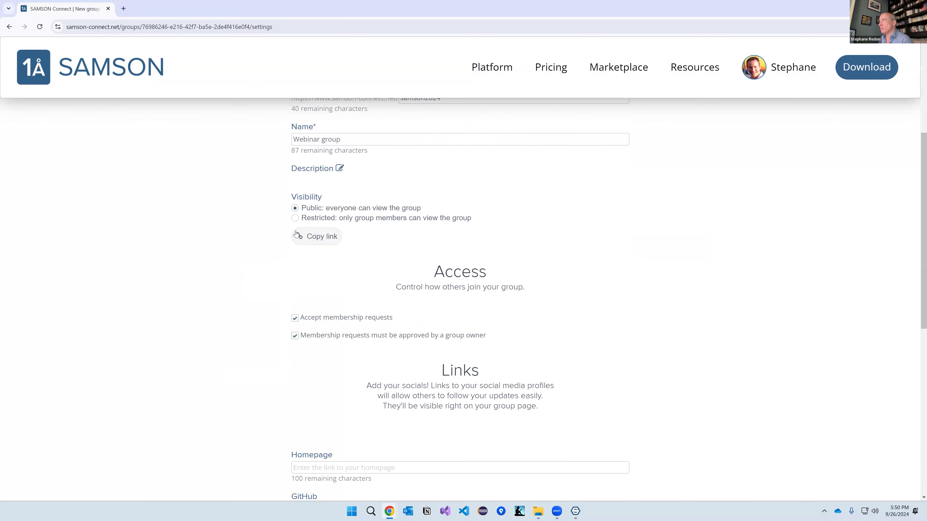
pyautogui.scroll(-5, 345, 467)
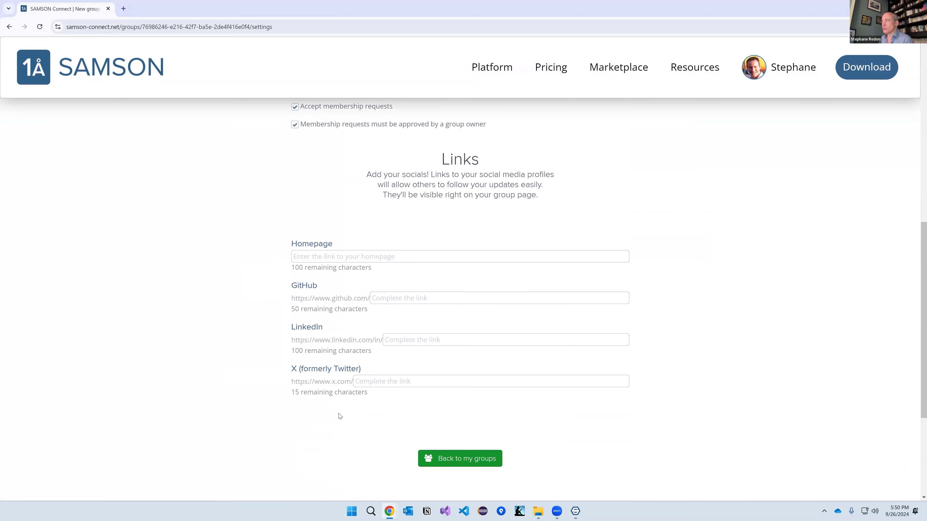
pyautogui.click(461, 461)
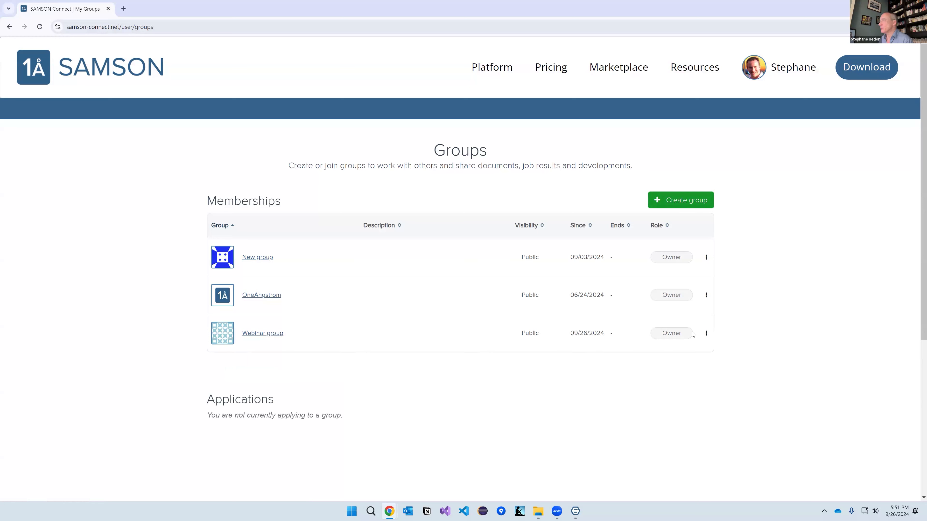
pyautogui.click(707, 333)
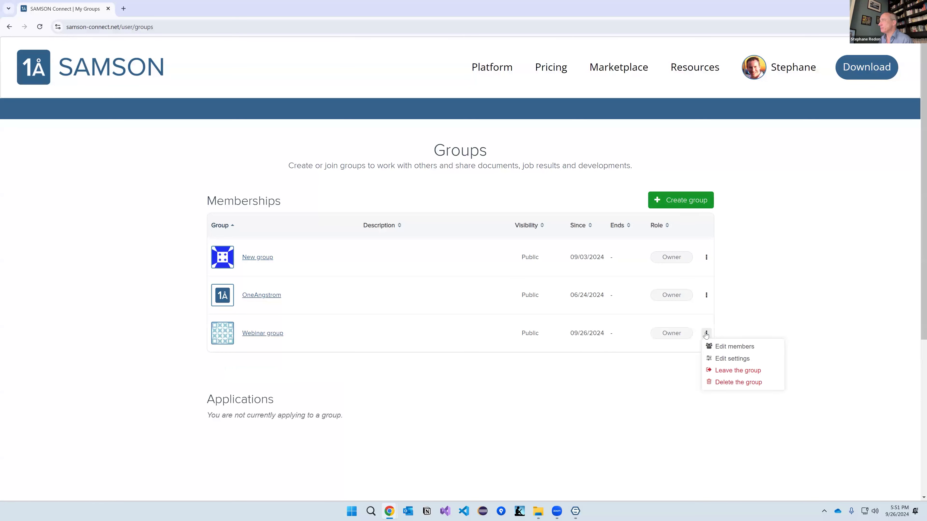
# Step: Invite a colleague, found by username search, to the Webinar group as a Member
pyautogui.click(728, 347)
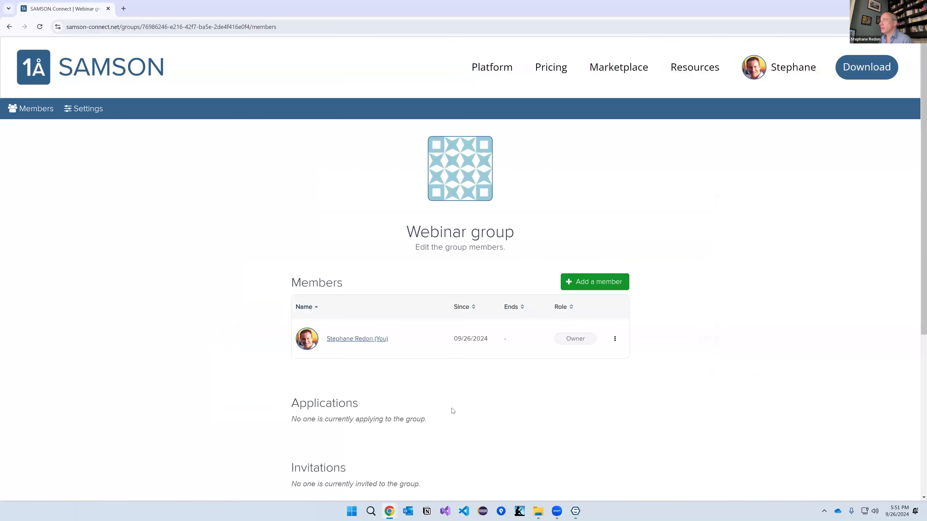
pyautogui.click(580, 283)
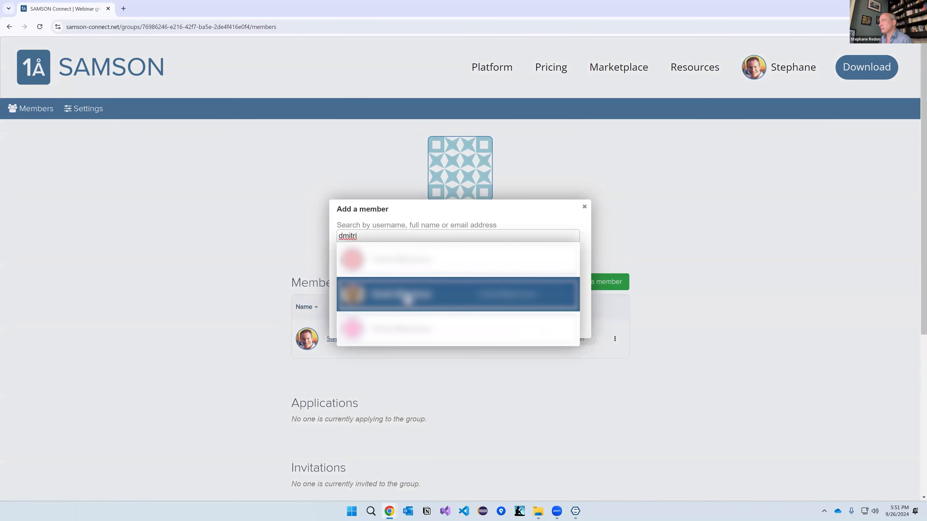
pyautogui.write('ar')
pyautogui.click(404, 270)
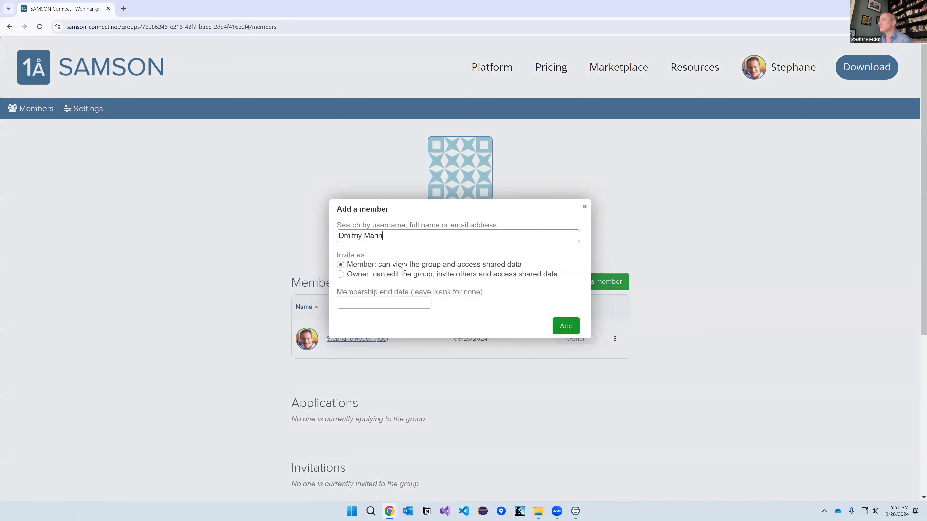
pyautogui.click(564, 329)
# Step: Check the Webinar group members list showing the pending invitation dated 09/26/2024
pyautogui.scroll(-3, 547, 404)
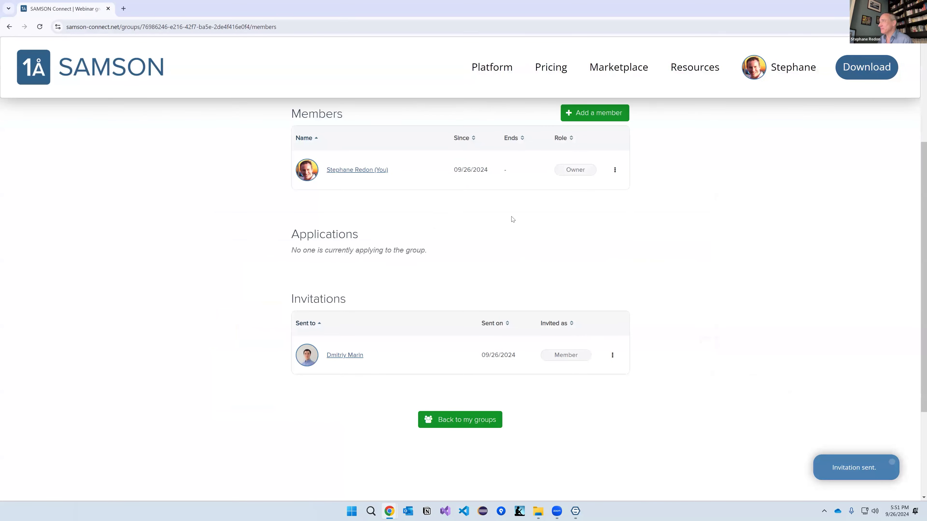
pyautogui.scroll(3, 527, 273)
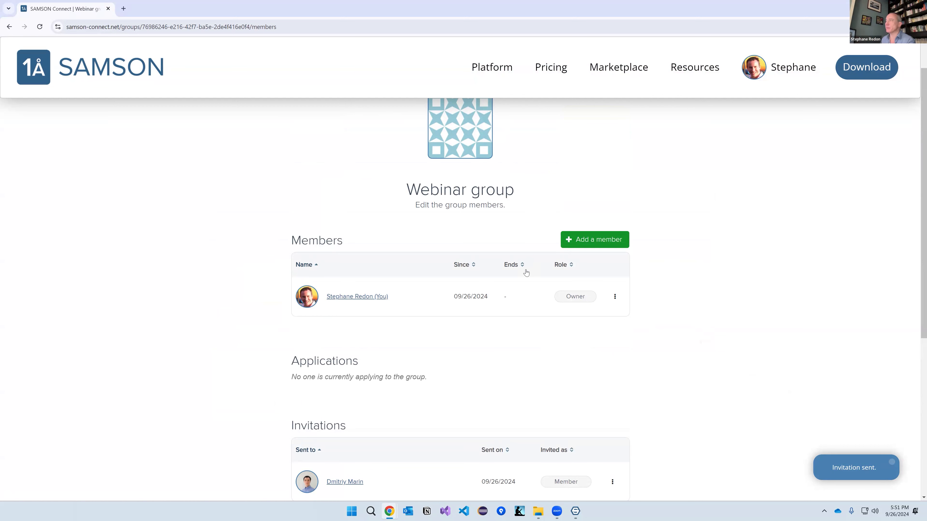
pyautogui.scroll(1, 511, 328)
pyautogui.scroll(-4, 503, 340)
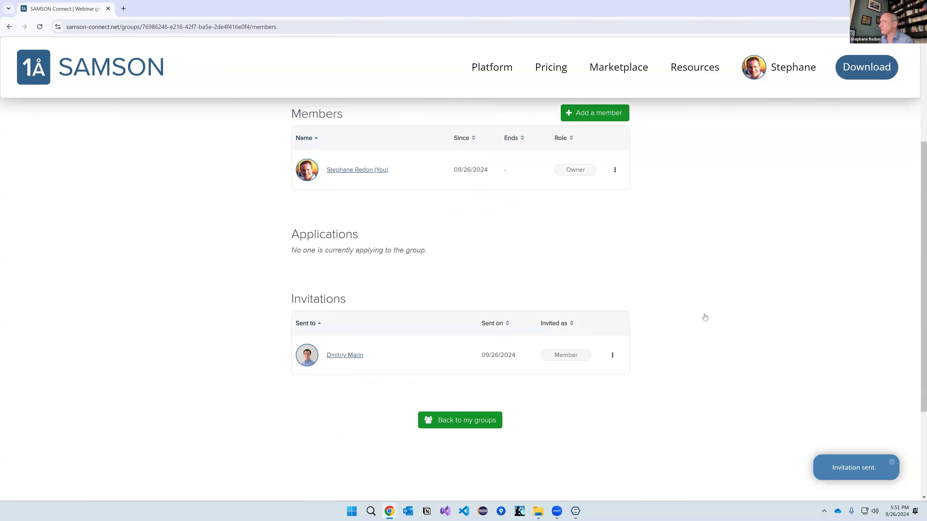
pyautogui.scroll(4, 704, 317)
pyautogui.moveTo(793, 76)
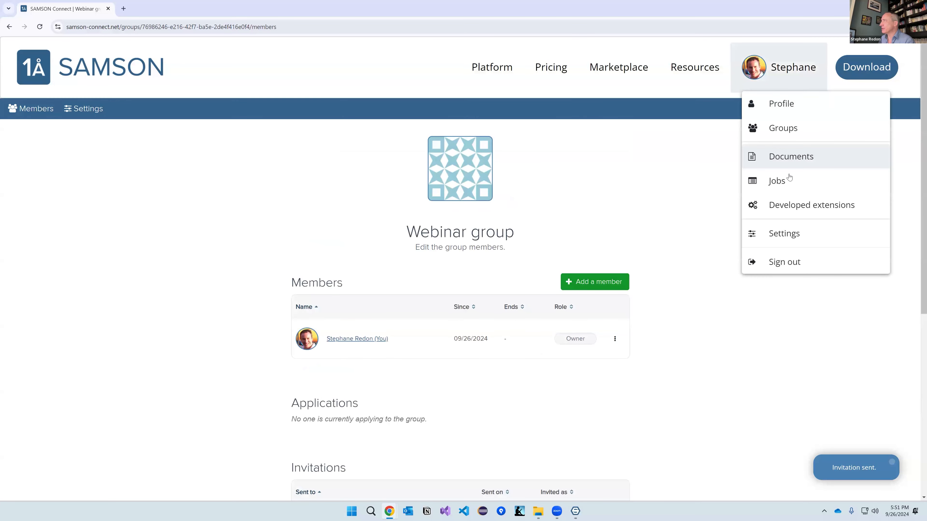
# Step: Go to Documents and scroll down to the SAMSON 2024 webinar demo row
pyautogui.click(792, 157)
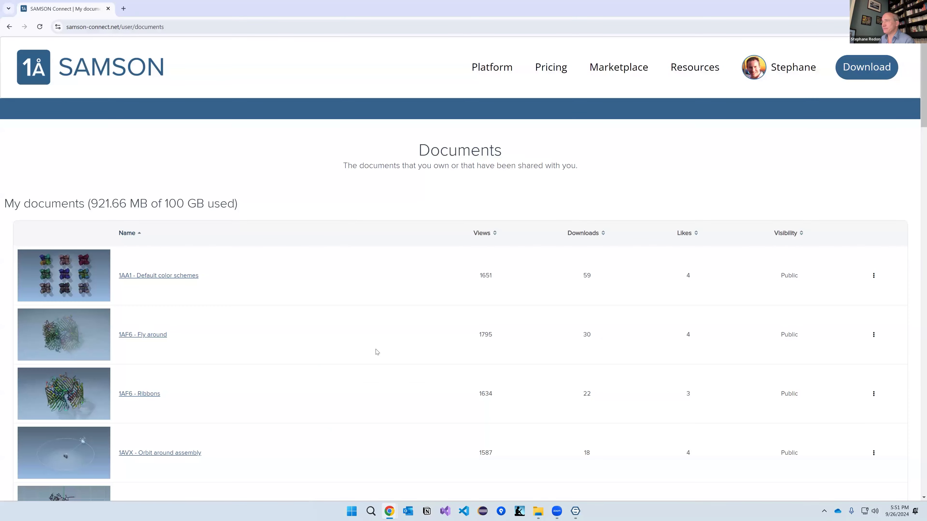
pyautogui.scroll(-10, 374, 351)
pyautogui.scroll(-20, 375, 345)
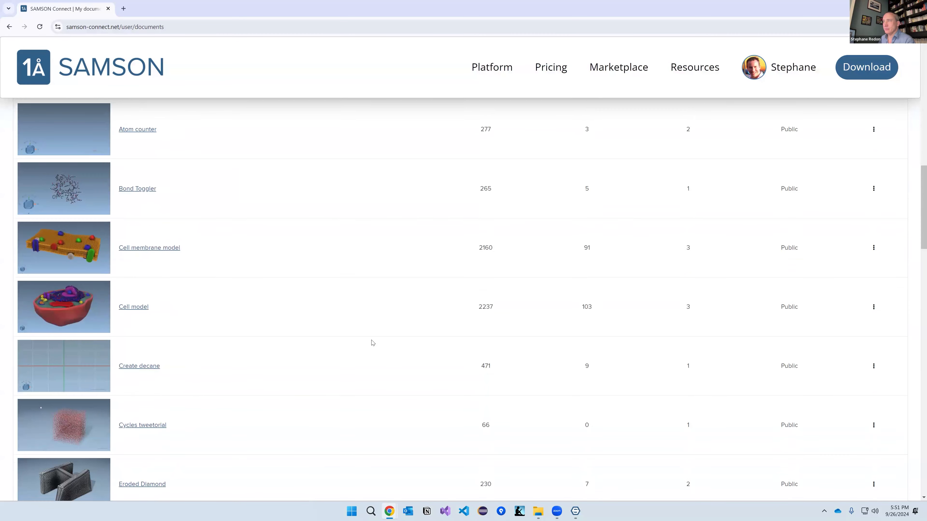
pyautogui.scroll(-13, 368, 341)
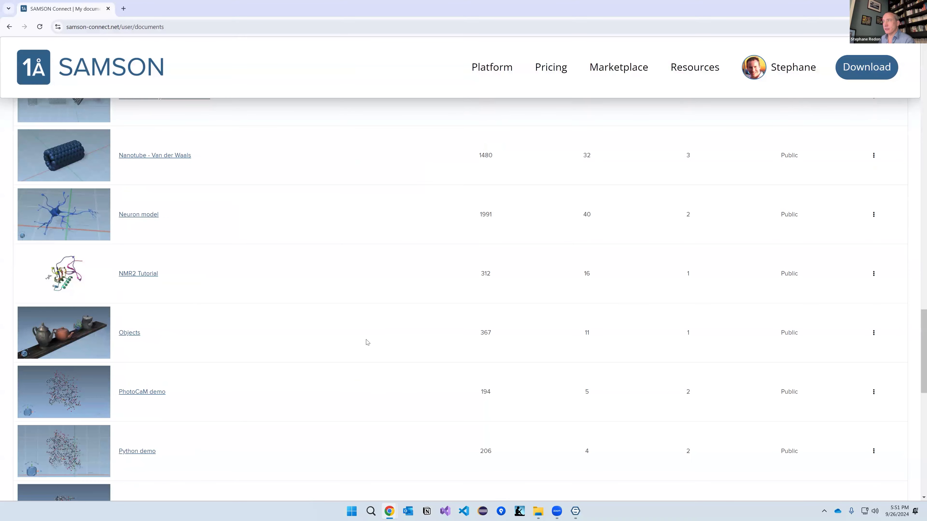
# Step: Open Edit access for the SAMSON 2024 webinar demo and start an access right, searching by username and e-mail
pyautogui.click(873, 217)
pyautogui.click(842, 266)
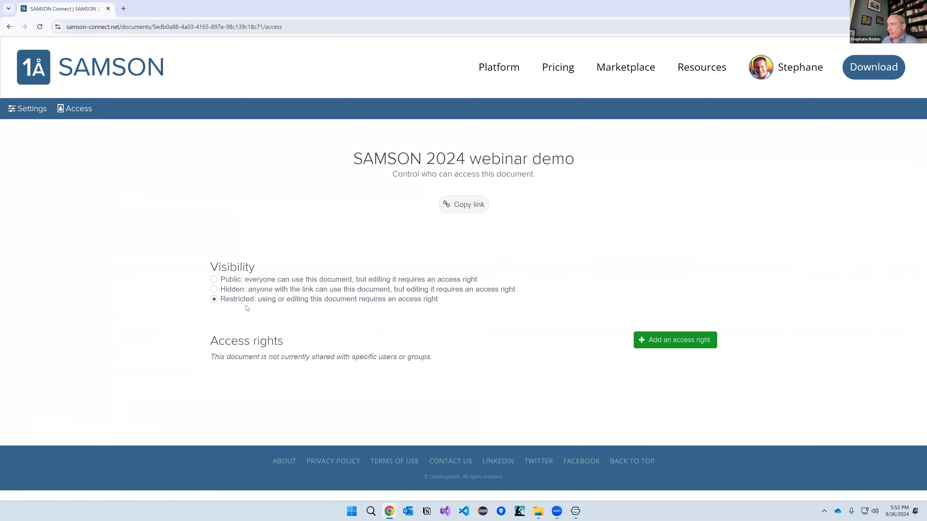
pyautogui.click(680, 340)
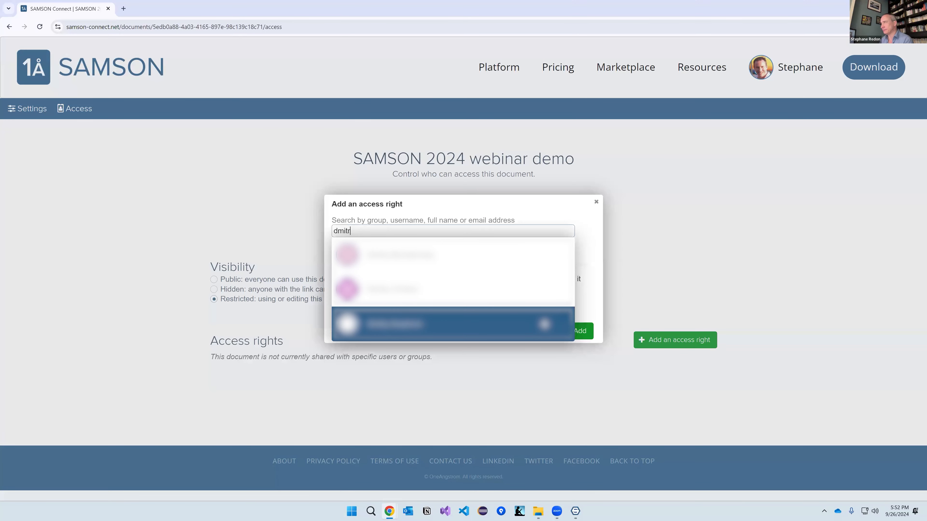
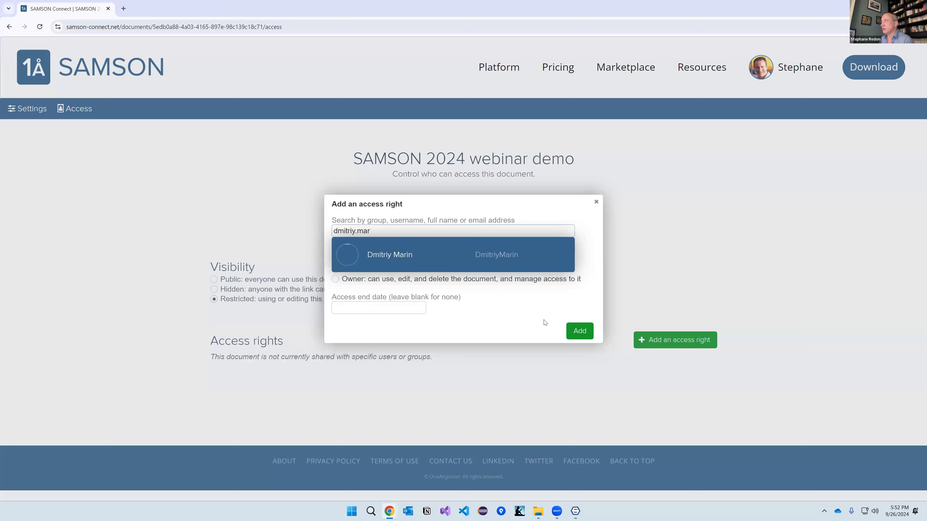
pyautogui.click(398, 256)
pyautogui.write('john.doe')
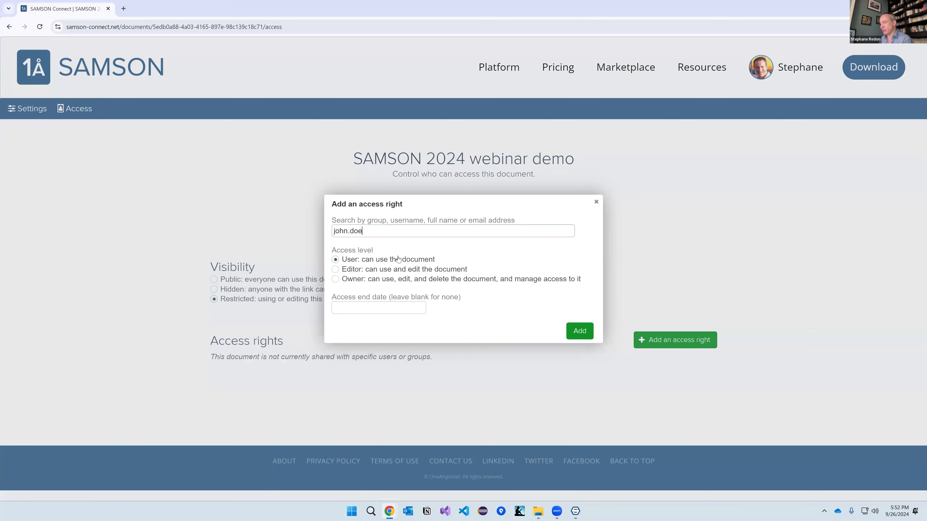
pyautogui.write('@gmail.com')
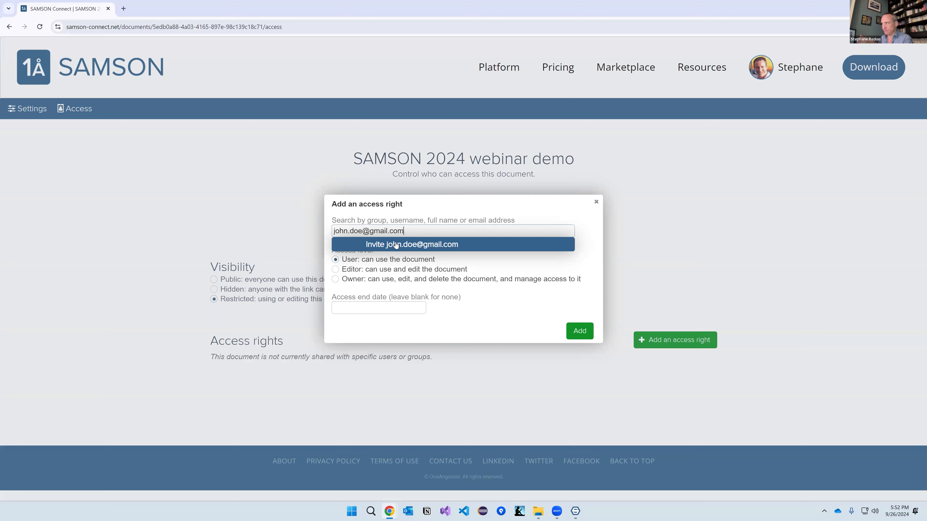
# Step: Search 'Webinar', pick Webinar group as recipient, then close the dialog without granting any right
pyautogui.press('BackSpace')
pyautogui.press('BackSpace')
pyautogui.press('BackSpace')
pyautogui.press('BackSpace')
pyautogui.press('BackSpace')
pyautogui.press('BackSpace')
pyautogui.press('BackSpace')
pyautogui.press('BackSpace')
pyautogui.press('BackSpace')
pyautogui.press('BackSpace')
pyautogui.press('BackSpace')
pyautogui.press('BackSpace')
pyautogui.press('BackSpace')
pyautogui.press('BackSpace')
pyautogui.press('BackSpace')
pyautogui.press('BackSpace')
pyautogui.press('BackSpace')
pyautogui.press('BackSpace')
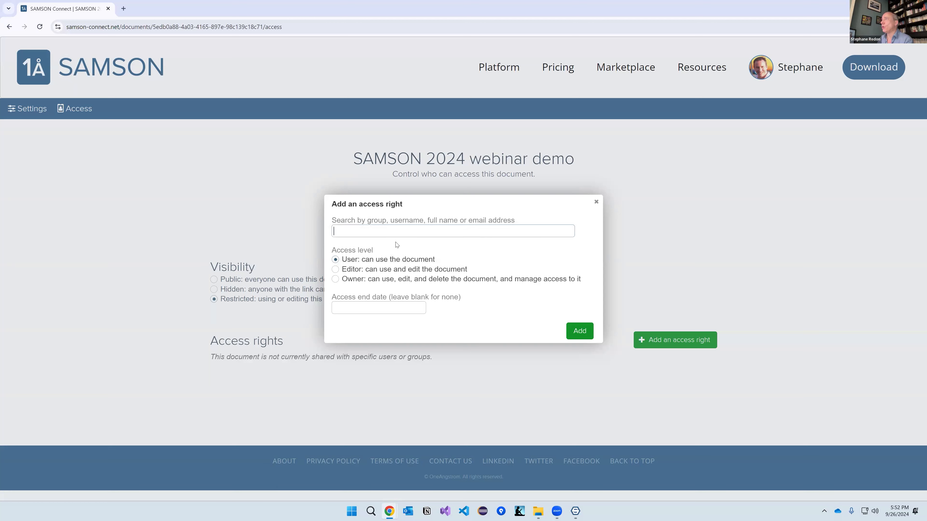
pyautogui.write('Webinar')
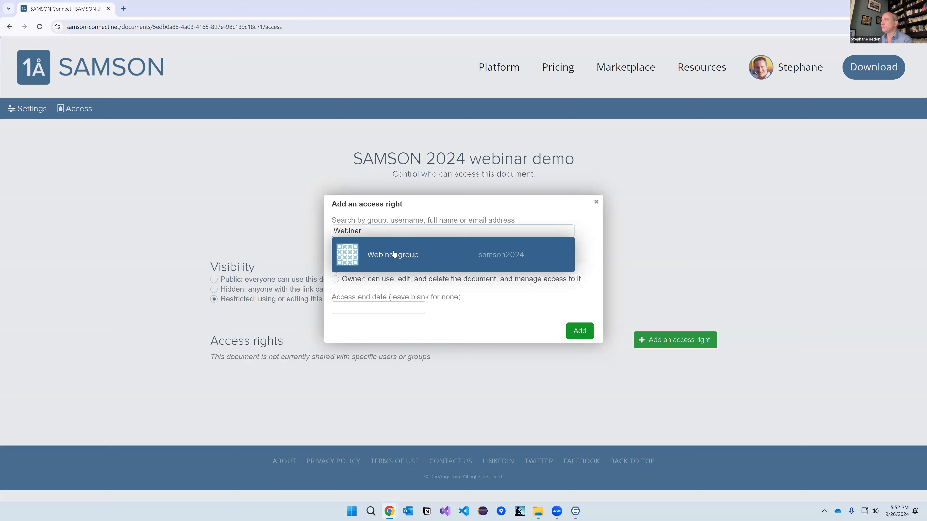
pyautogui.click(393, 255)
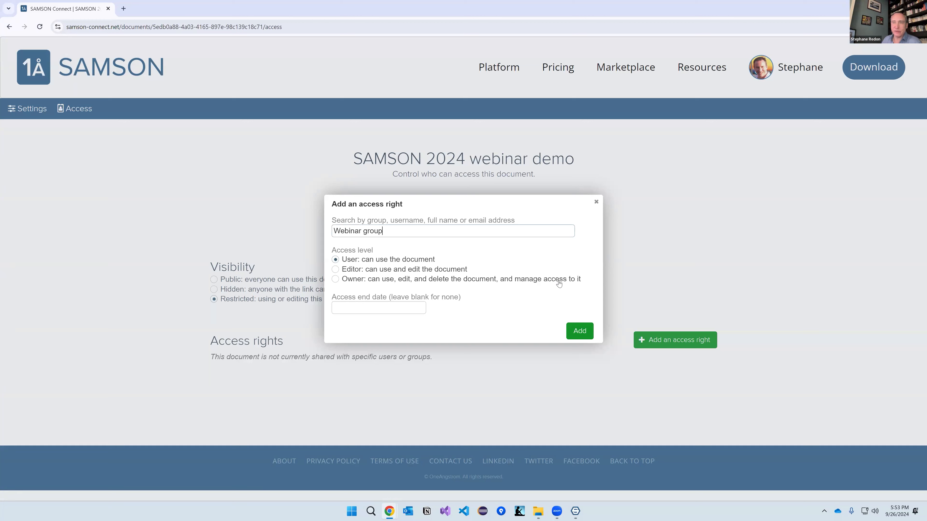
pyautogui.click(596, 202)
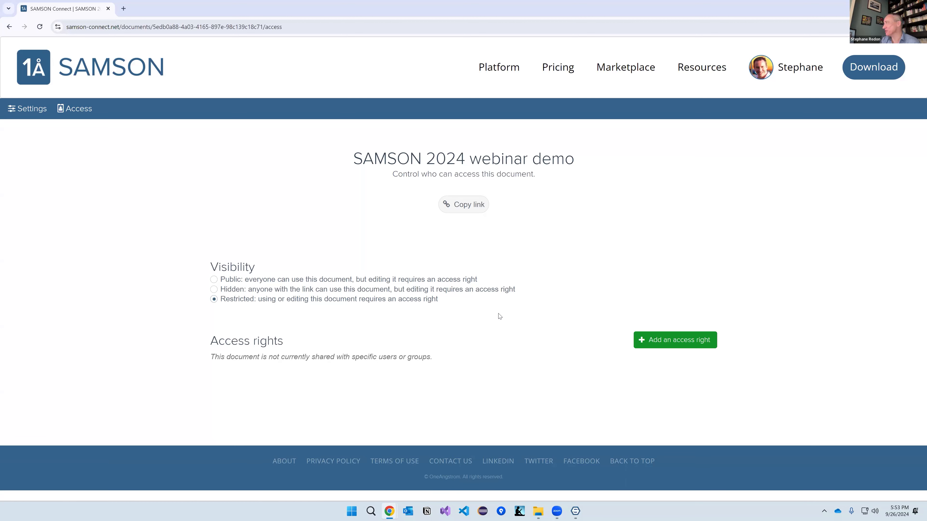
# Step: Switch back to SAMSON and rotate the 1YRF molecule view slightly
pyautogui.click(576, 511)
pyautogui.moveTo(410, 257); pyautogui.dragTo(426, 279, button='middle')
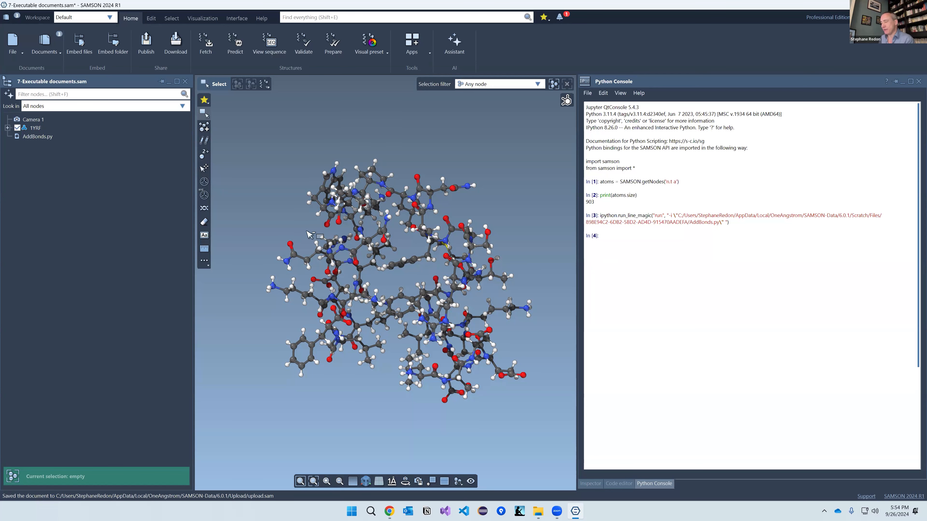
pyautogui.hotkey('alt', 'Tab')
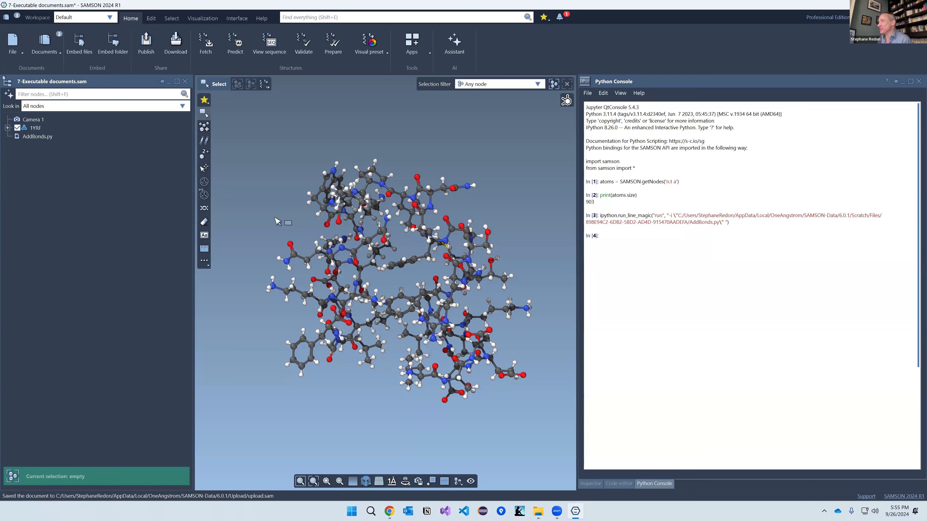
pyautogui.scroll(-2, 401, 291)
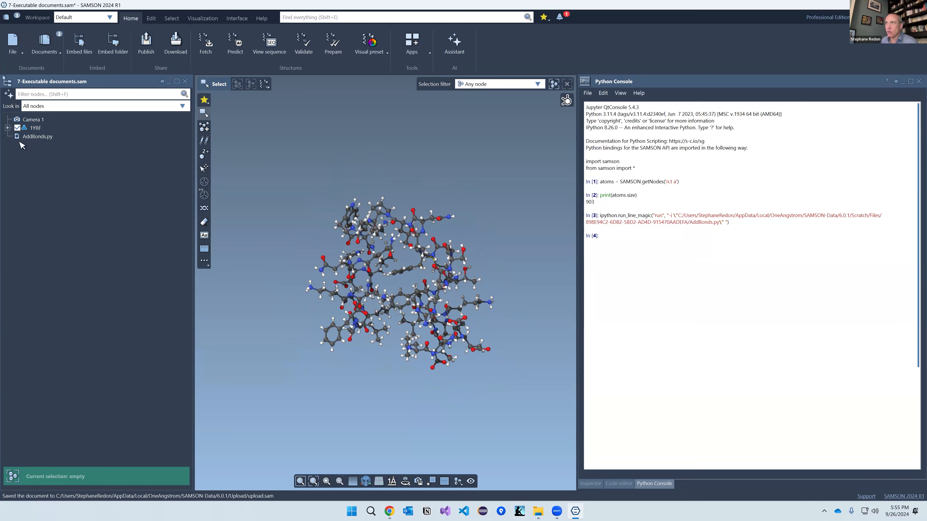
# Step: Expand 1YRF down to chain A's residues, then create a new empty Document 2 with Ctrl+N
pyautogui.click(7, 128)
pyautogui.click(16, 136)
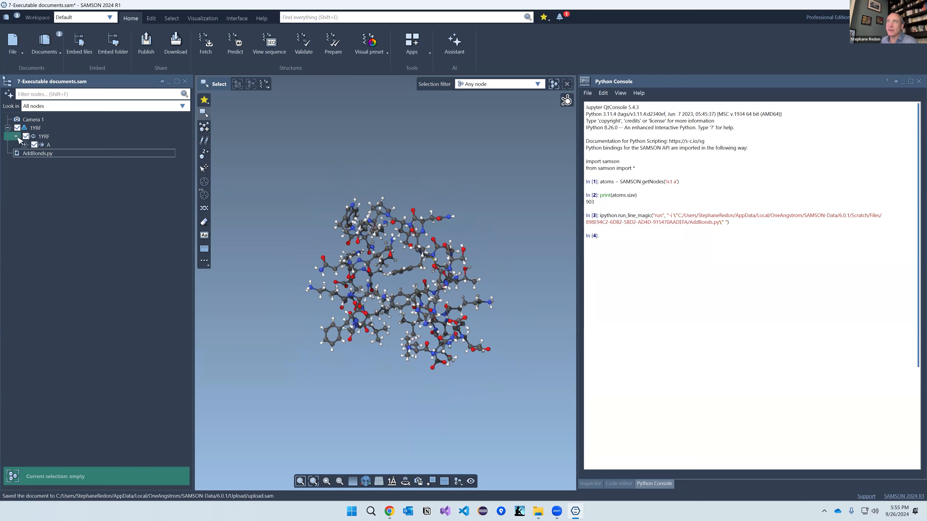
pyautogui.click(24, 145)
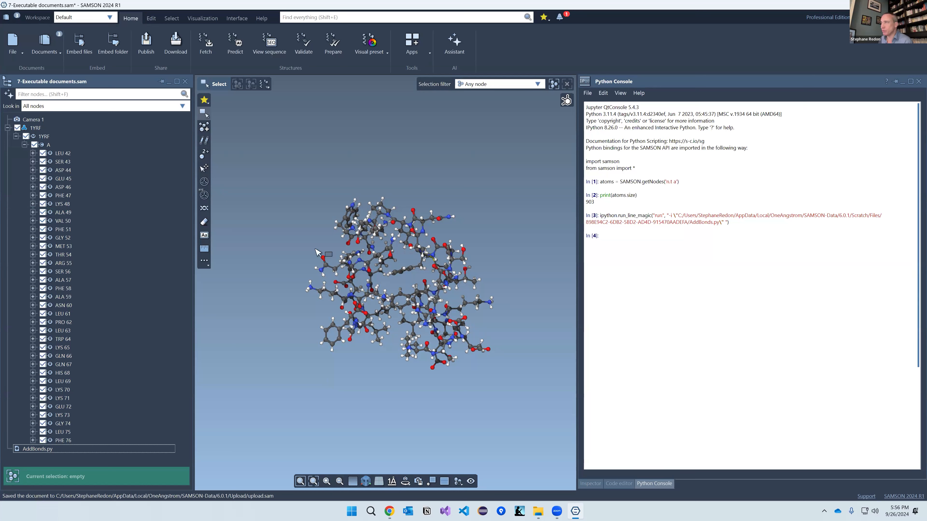
pyautogui.click(317, 179)
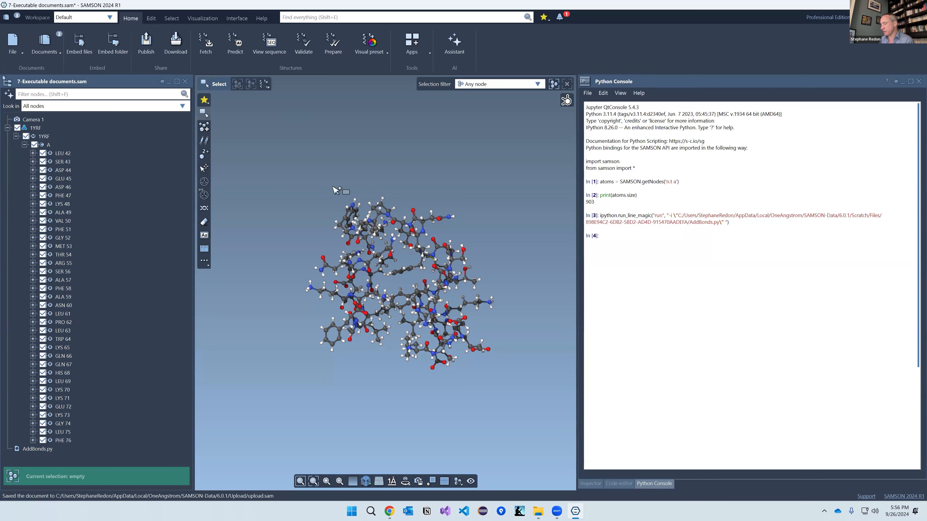
pyautogui.hotkey('ctrl', 'n')
# Step: Fetch the 1AA1 structure and rotate it to inspect the protein
pyautogui.click(205, 43)
pyautogui.write('1aa')
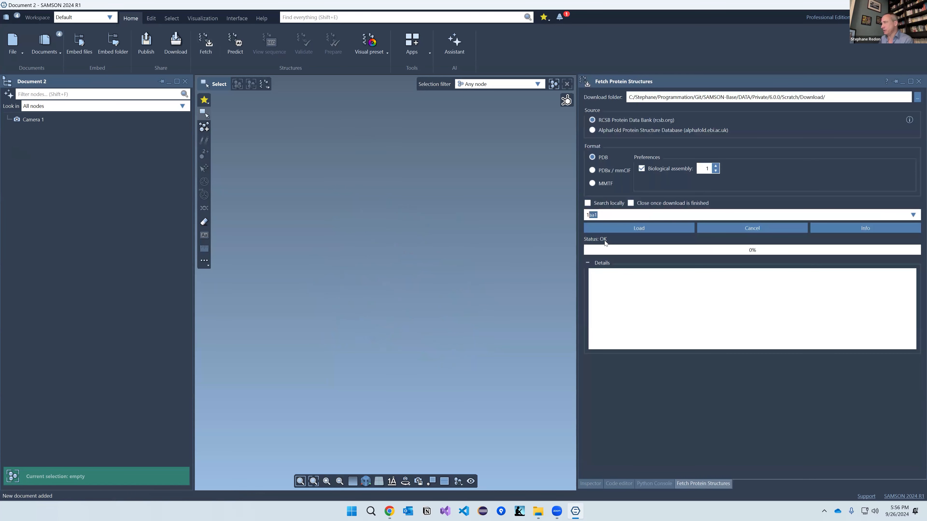
pyautogui.write('1')
pyautogui.click(626, 230)
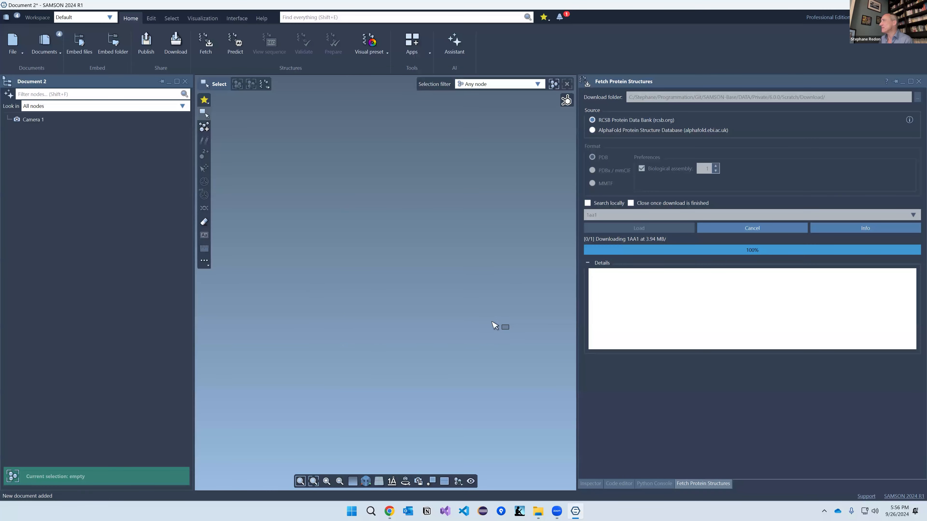
pyautogui.scroll(-3, 396, 282)
pyautogui.moveTo(421, 280); pyautogui.dragTo(370, 290, button='right')
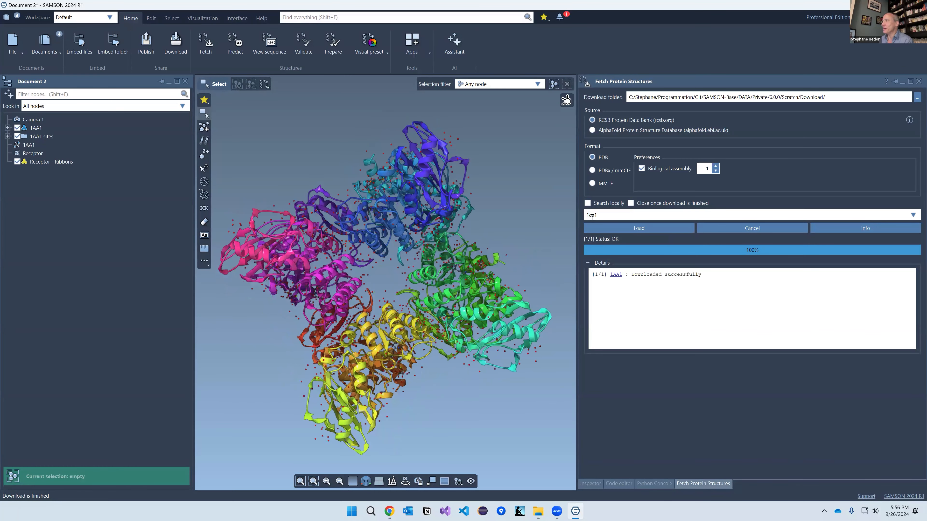
pyautogui.moveTo(377, 351); pyautogui.dragTo(375, 335, button='right')
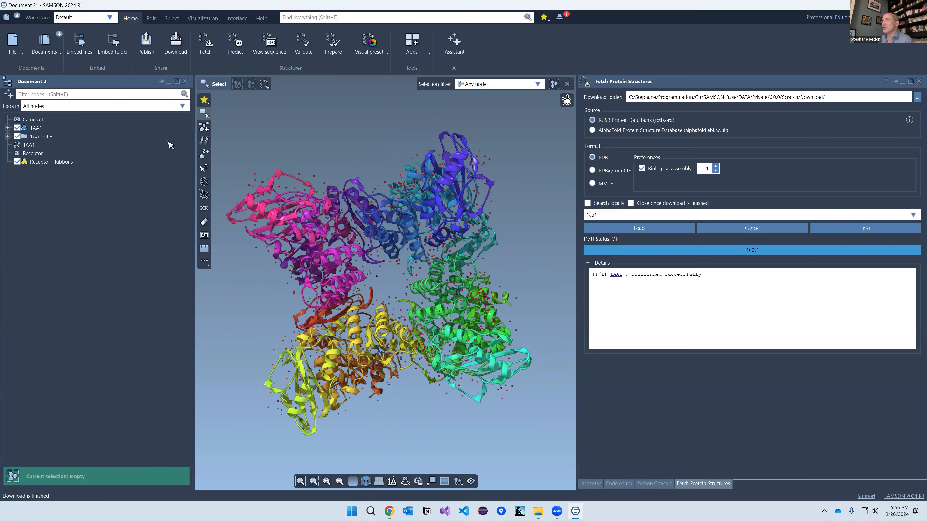
# Step: Prepare 1AA1 by removing its ligands and water molecules
pyautogui.click(339, 43)
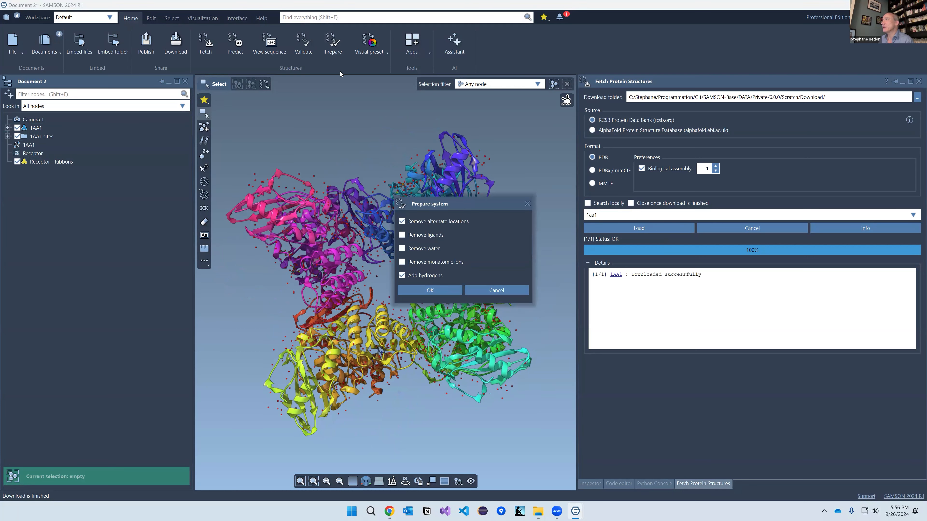
pyautogui.click(402, 235)
pyautogui.click(402, 248)
pyautogui.click(415, 291)
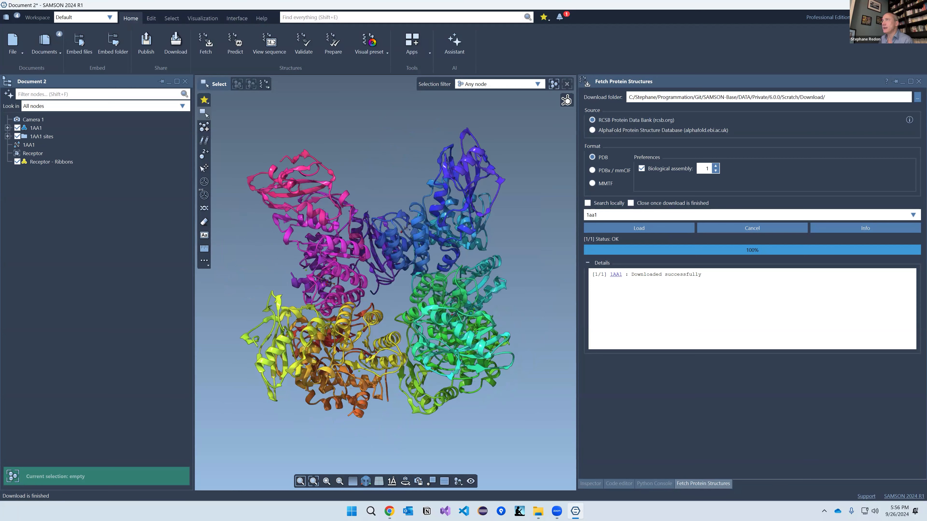
pyautogui.click(302, 17)
# Step: Find and open Martinize2 with 'martin', then set 1AA1 as its input structure
pyautogui.write('martin')
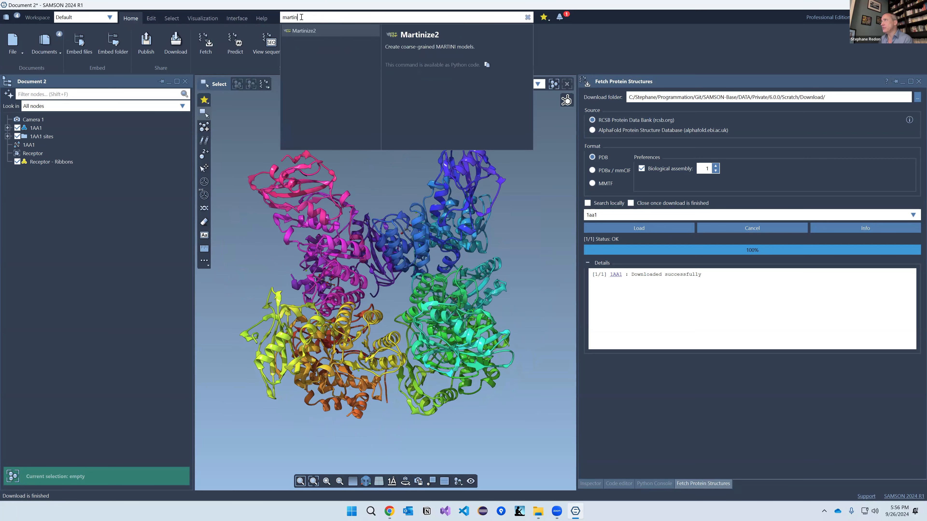
pyautogui.click(318, 32)
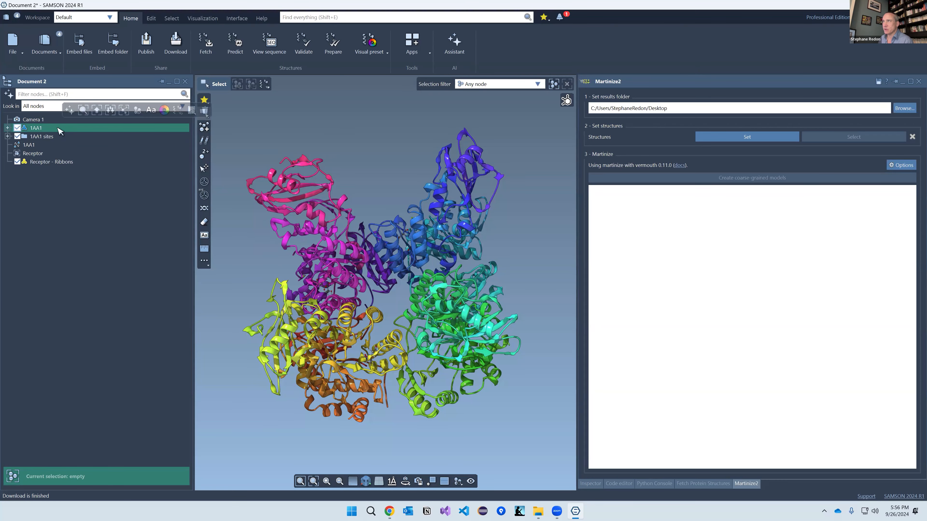
pyautogui.click(60, 131)
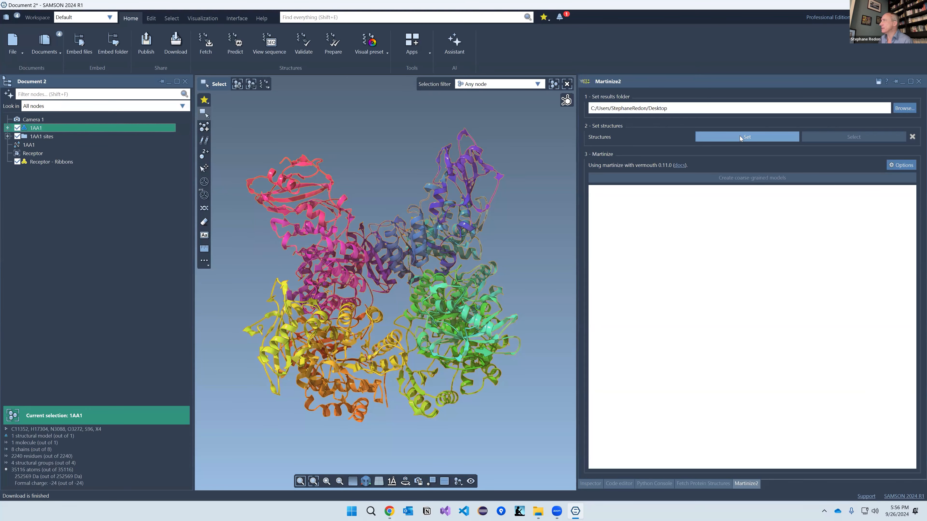
pyautogui.click(740, 135)
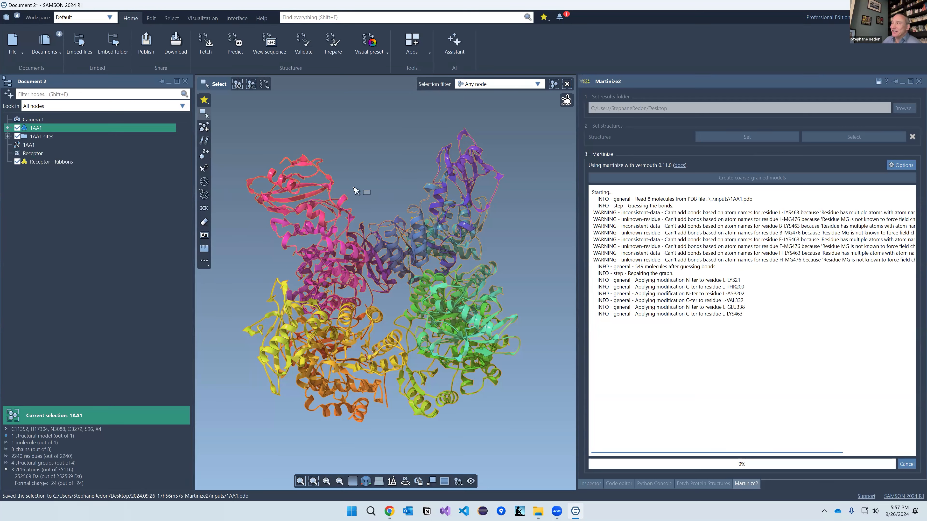
# Step: Expand 1AA1, its model, chain L and residue LYS 21 in the Document view
pyautogui.click(7, 127)
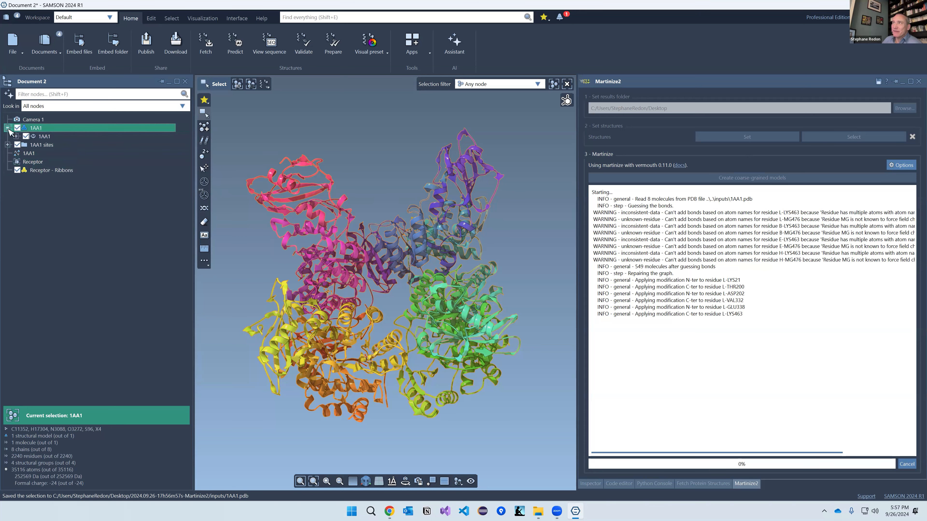
pyautogui.click(16, 136)
pyautogui.click(25, 144)
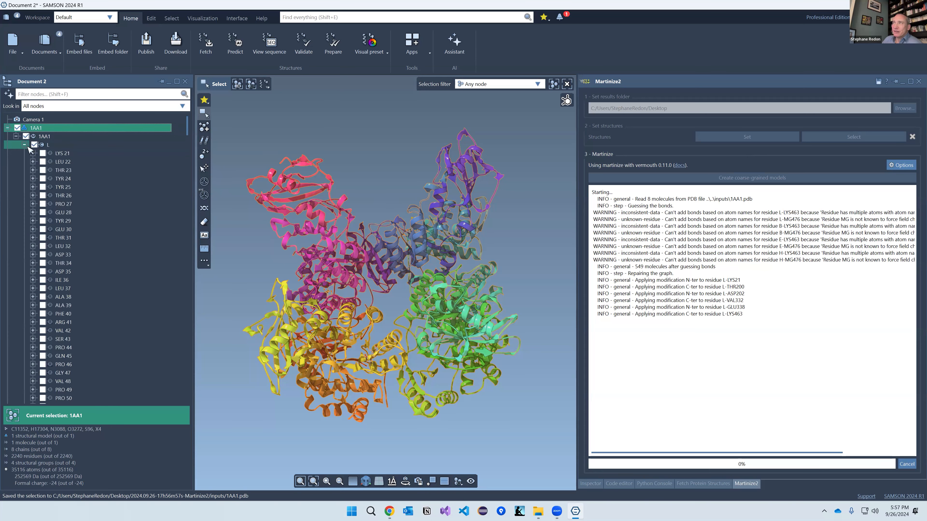
pyautogui.click(32, 154)
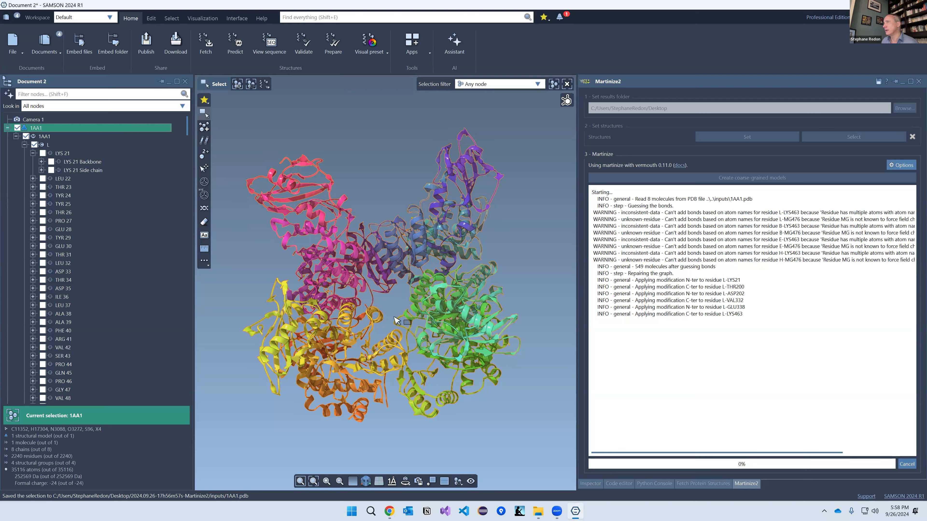
# Step: Rotate the 1AA1 protein to view it from above, then read the ESMFold completion news
pyautogui.moveTo(395, 300)
pyautogui.mouseDown(button='right')
pyautogui.moveTo(389, 290)
pyautogui.moveTo(407, 341)
pyautogui.moveTo(450, 347)
pyautogui.moveTo(386, 313)
pyautogui.mouseUp(button='right')
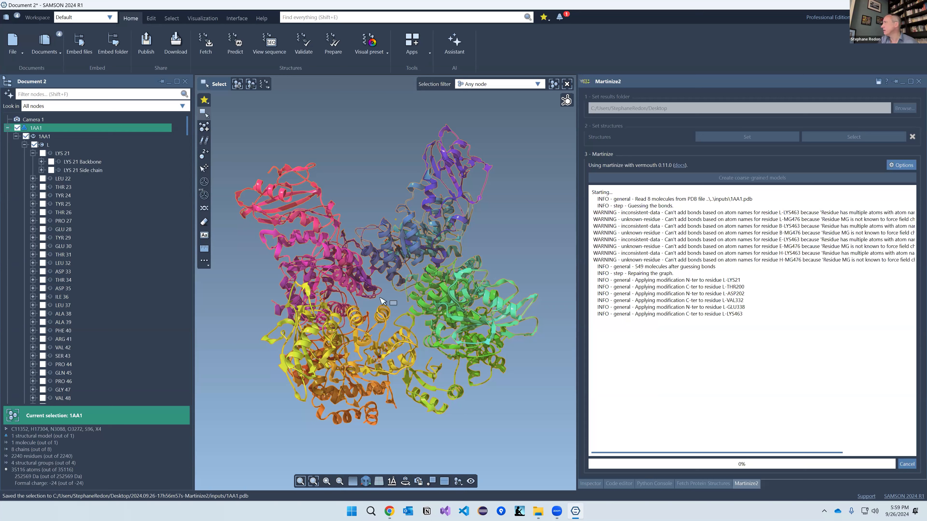
pyautogui.moveTo(392, 297); pyautogui.dragTo(401, 255, button='middle')
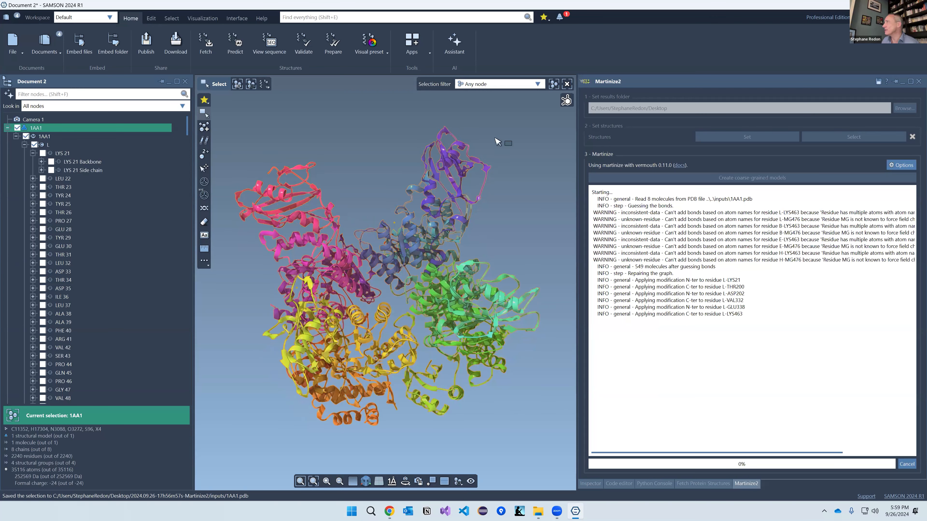
pyautogui.click(561, 17)
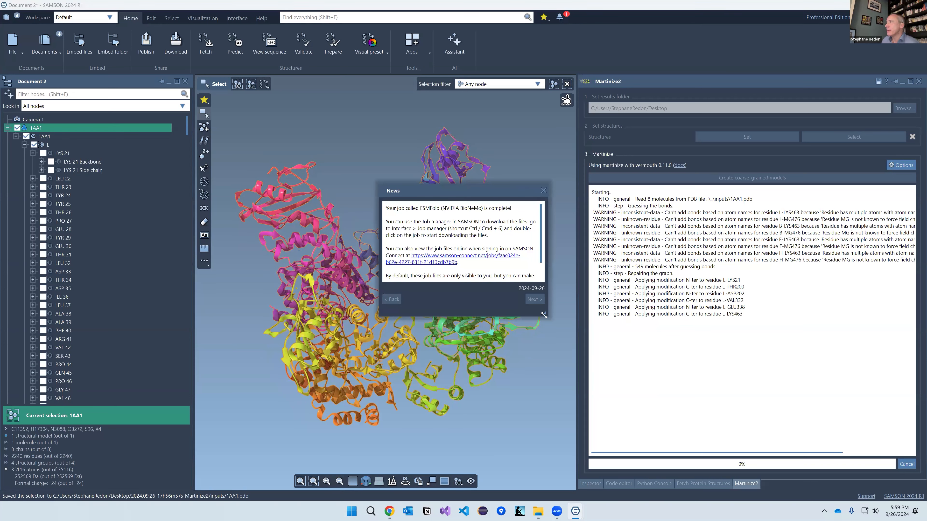
# Step: Read and dismiss the news message, then close the Martinize2 and Fetch panels
pyautogui.moveTo(544, 314); pyautogui.dragTo(580, 352)
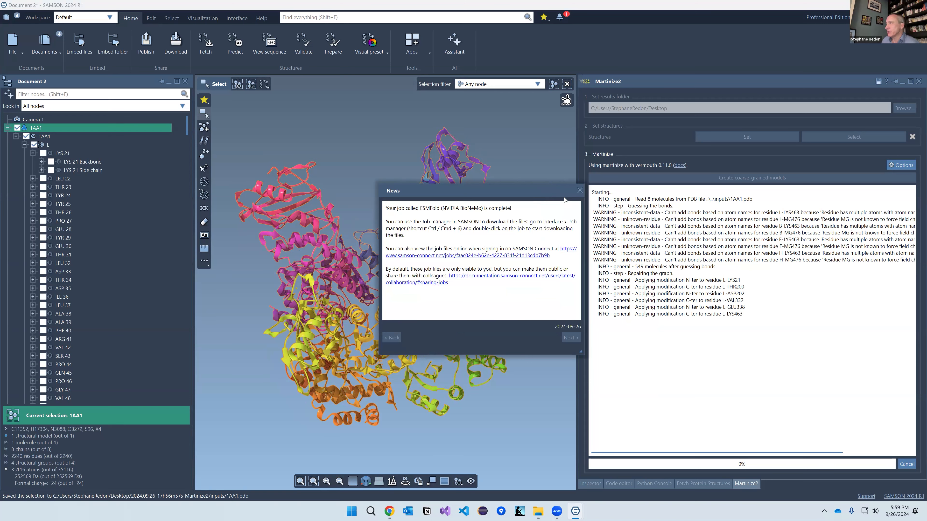
pyautogui.click(580, 190)
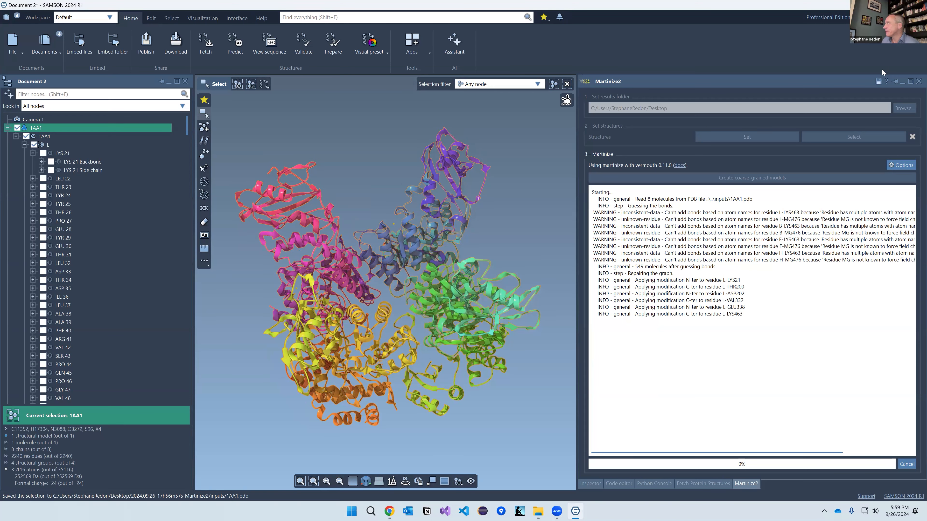
pyautogui.click(919, 81)
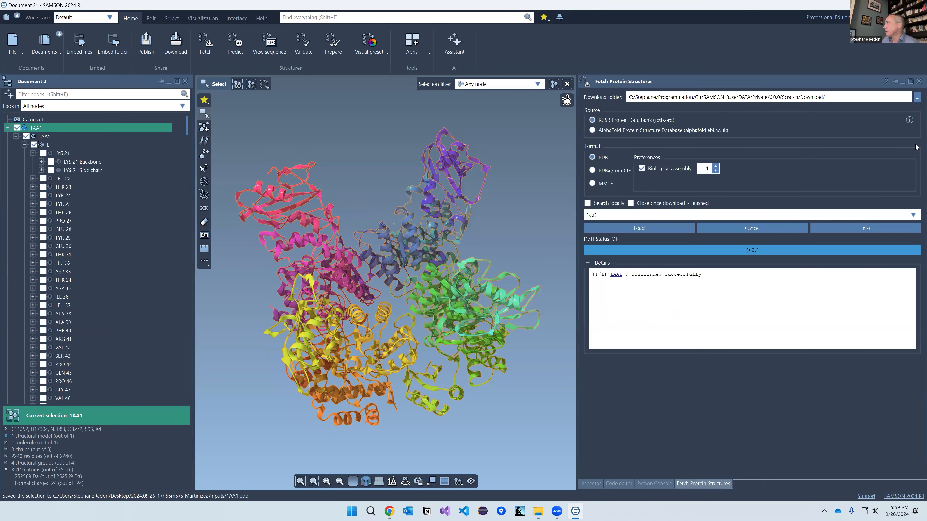
pyautogui.click(919, 81)
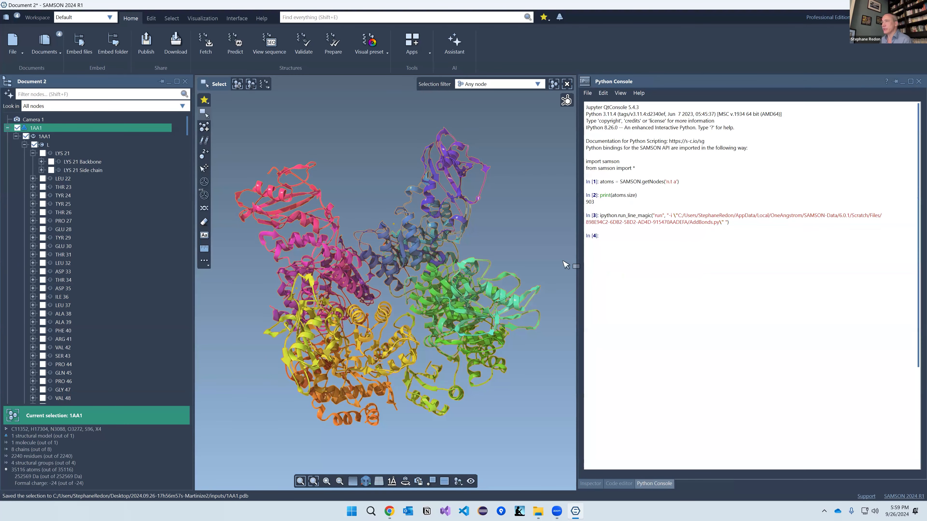
# Step: Download the results of the 09/26/2024 17:39 ESMFold job in the Job manager
pyautogui.hotkey('ctrl', '7')
pyautogui.click(52, 374)
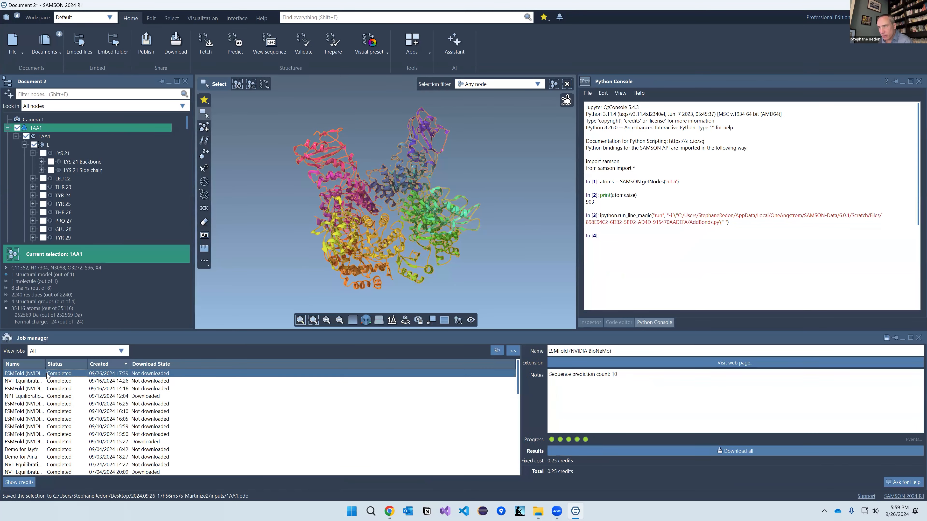
pyautogui.doubleClick(157, 377)
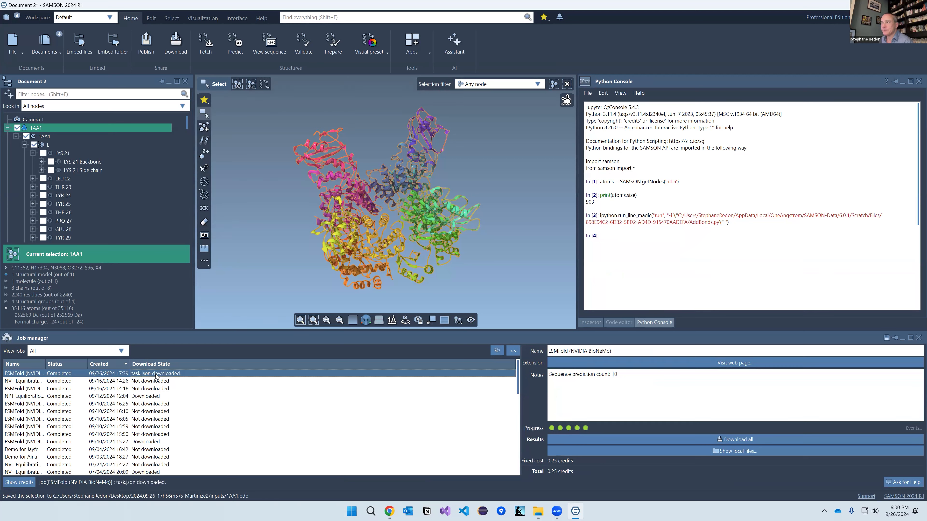
pyautogui.rightClick(157, 377)
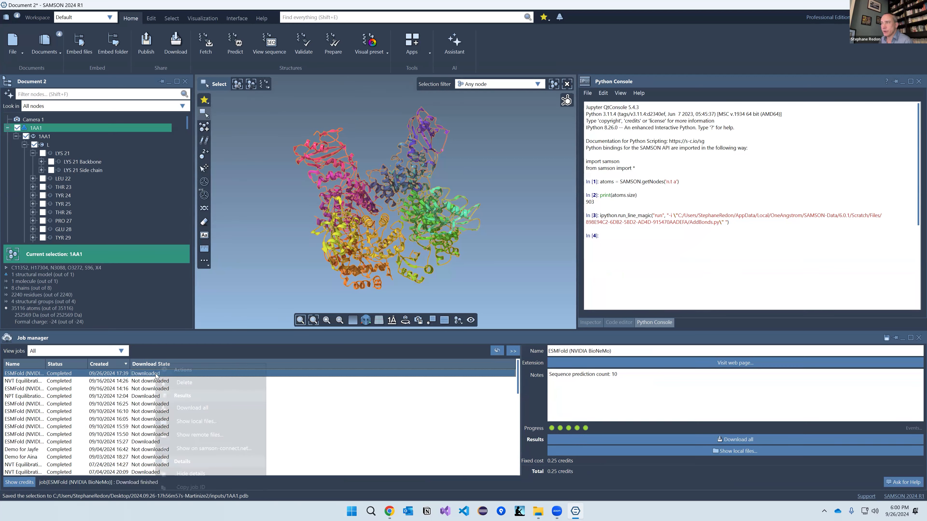
# Step: Show the job's local files, open task_0, and drag pdb_1.pdb into SAMSON
pyautogui.click(188, 422)
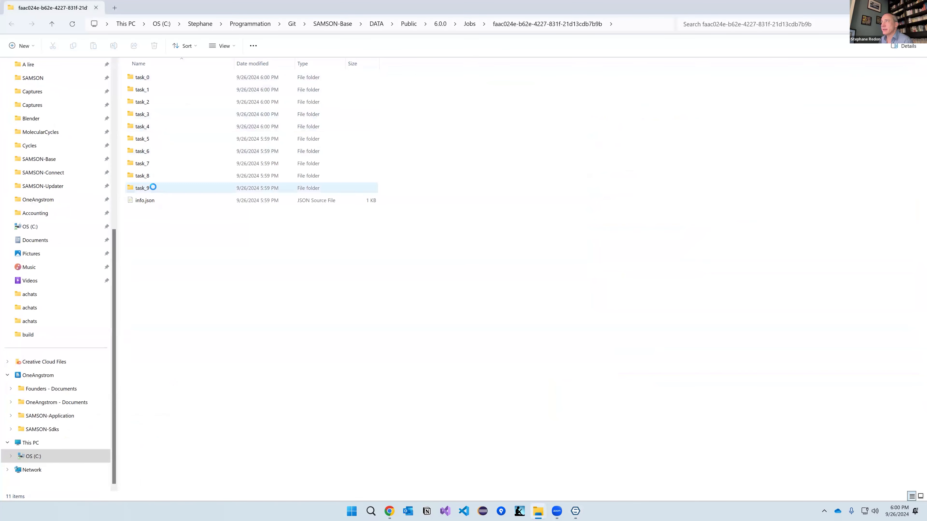
pyautogui.doubleClick(151, 77)
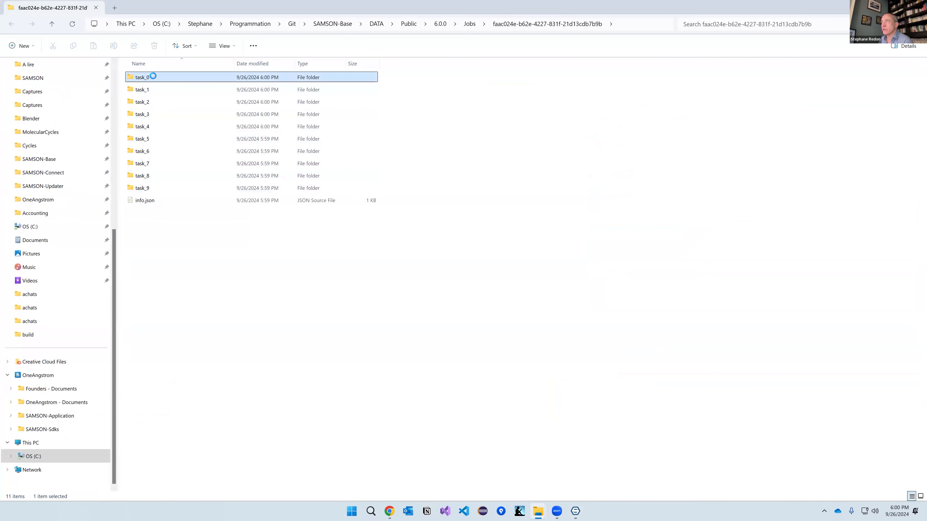
pyautogui.moveTo(150, 79); pyautogui.dragTo(506, 219)
pyautogui.hotkey('alt', 'Tab')
pyautogui.hotkey('alt', 'Tab')
pyautogui.moveTo(149, 76); pyautogui.dragTo(396, 211)
# Step: Open pdb_1 in the document, rotate it, and bring up the newest ESMFold job's actions
pyautogui.doubleClick(477, 270)
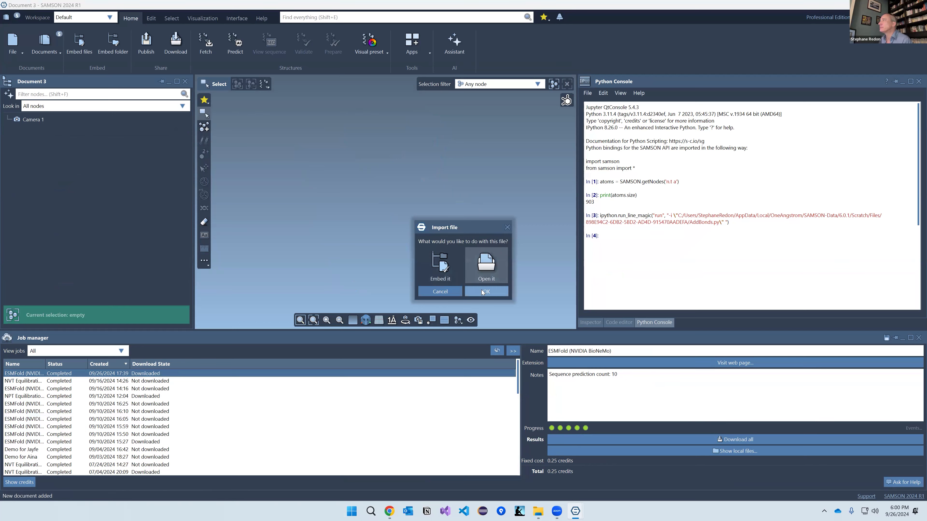
pyautogui.moveTo(392, 229); pyautogui.dragTo(435, 202, button='right')
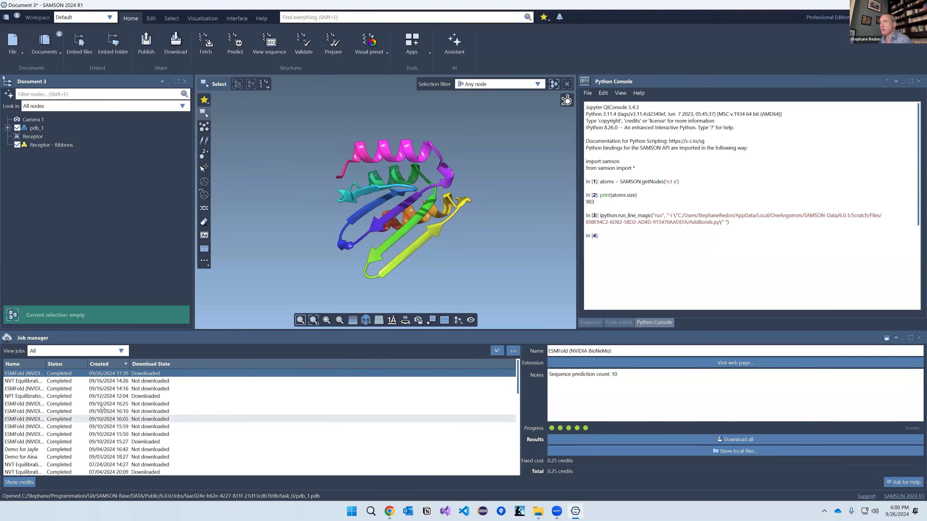
pyautogui.rightClick(32, 373)
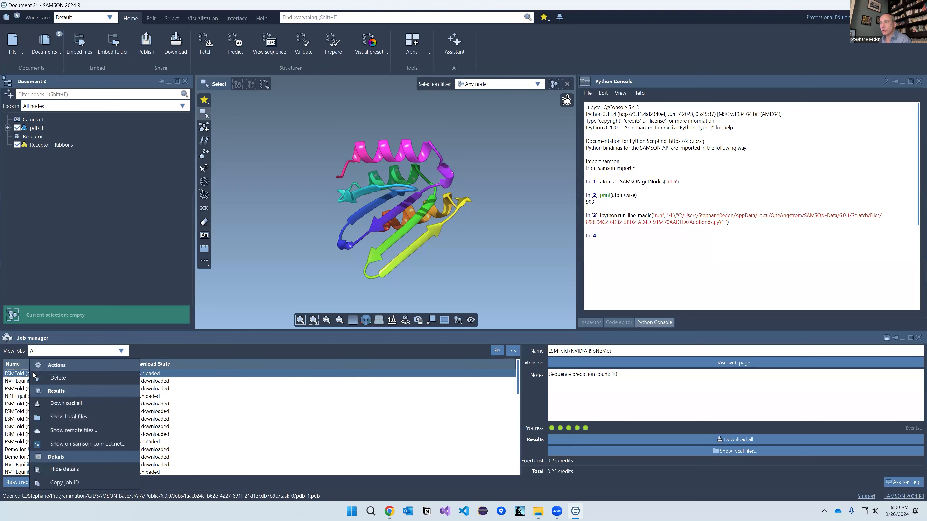
# Step: View the job on SAMSON Connect and expand its task_0 and task_1 results folders
pyautogui.click(80, 444)
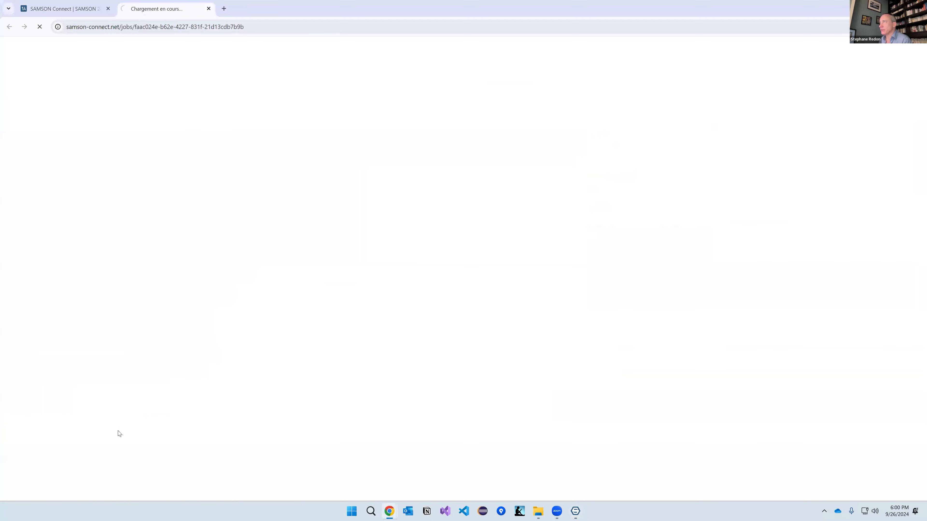
pyautogui.scroll(-4, 182, 321)
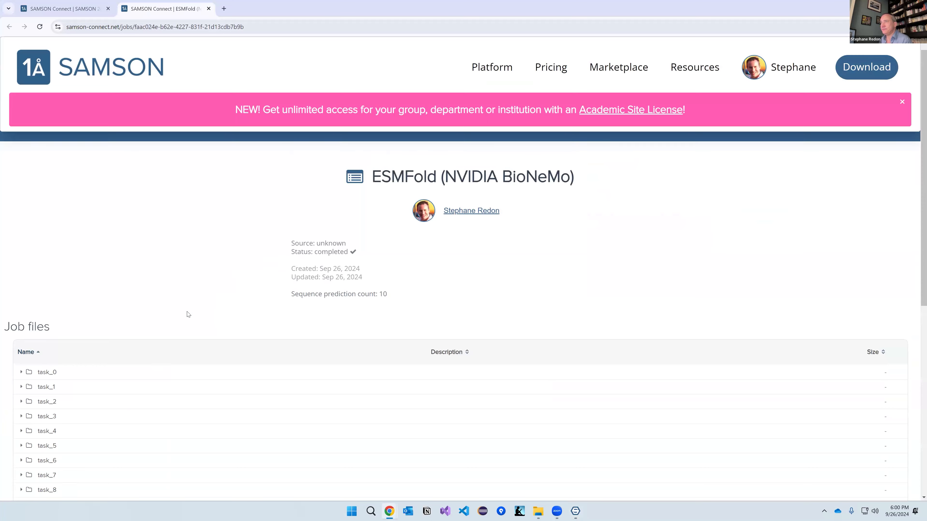
pyautogui.click(21, 215)
pyautogui.click(21, 264)
pyautogui.scroll(3, 501, 284)
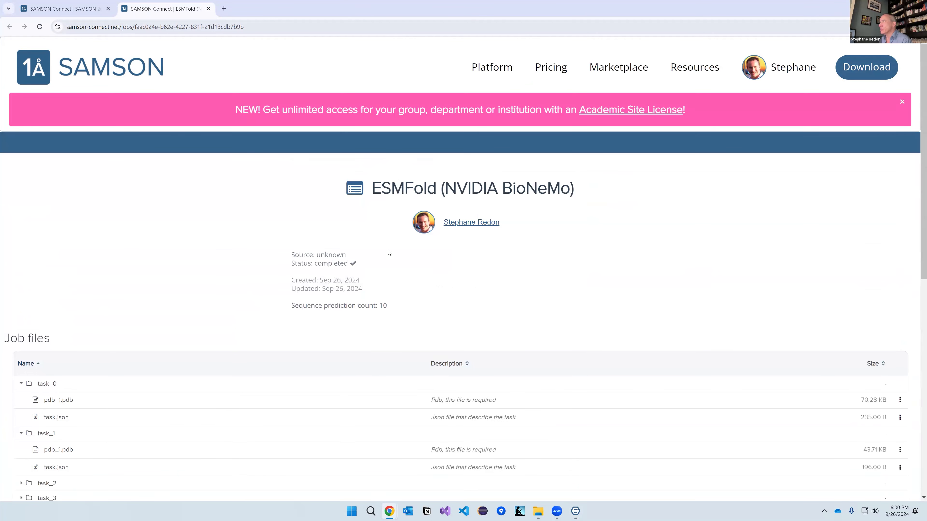
# Step: Open the access settings of the newest ESMFold job from the Jobs list
pyautogui.click(784, 72)
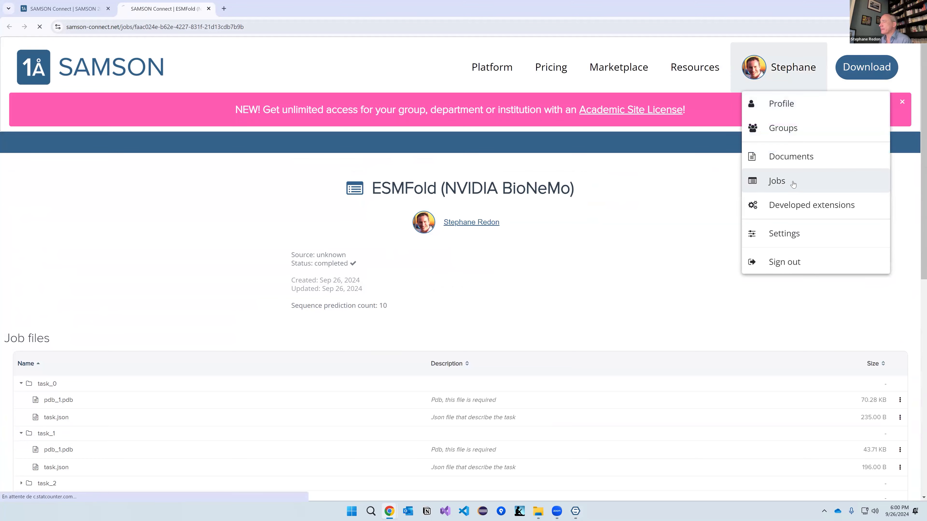
pyautogui.click(778, 181)
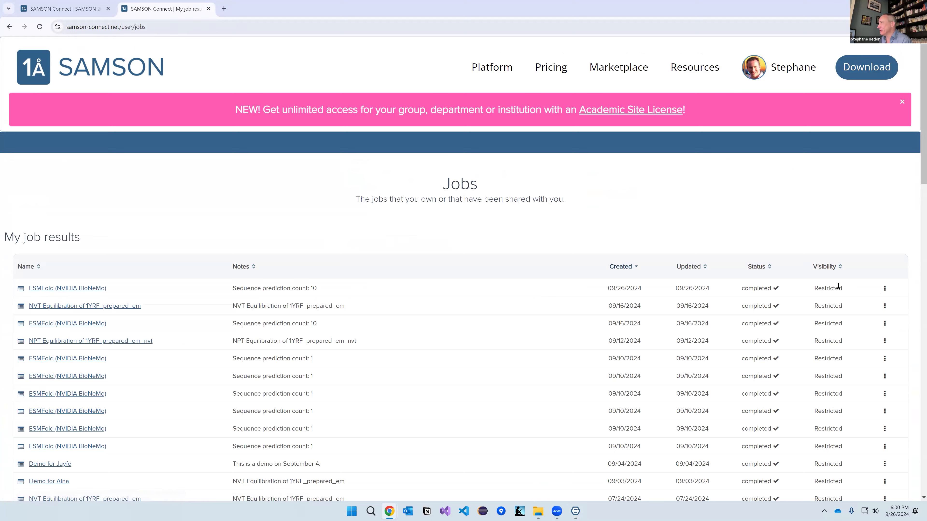
pyautogui.click(886, 289)
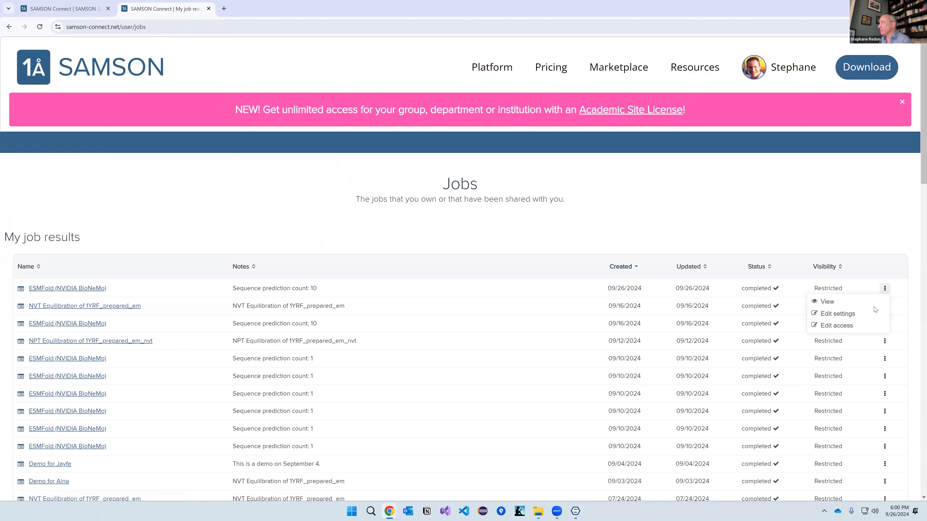
pyautogui.click(852, 328)
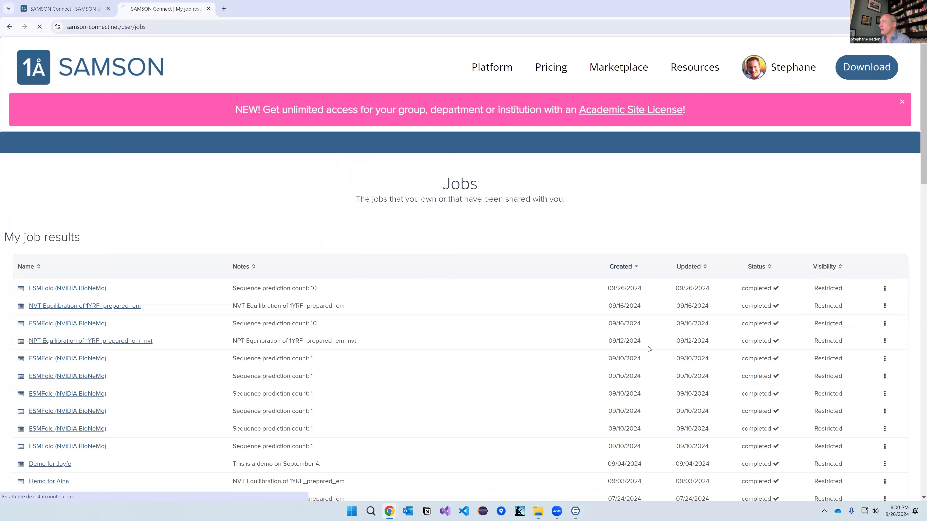
# Step: Add an Editor access right for the Webinar group
pyautogui.click(693, 374)
pyautogui.write('Webinar')
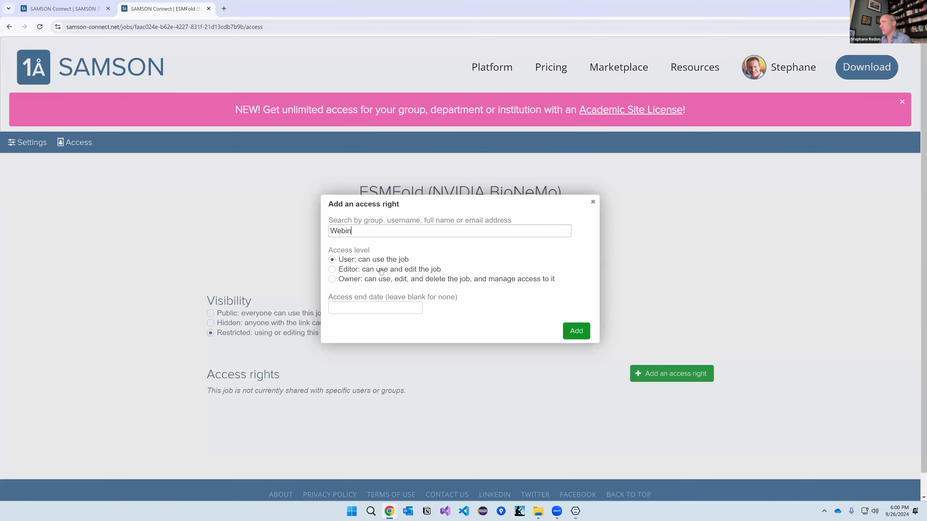
pyautogui.click(374, 261)
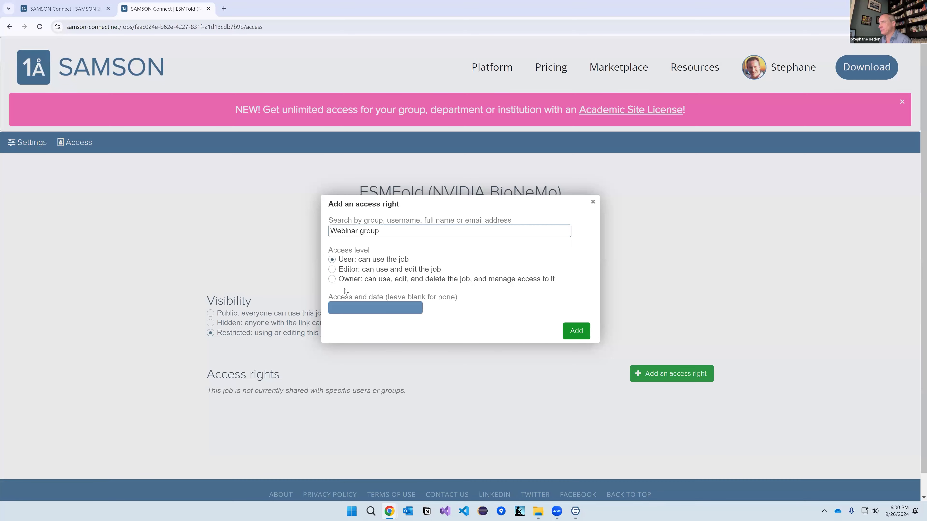
pyautogui.click(332, 270)
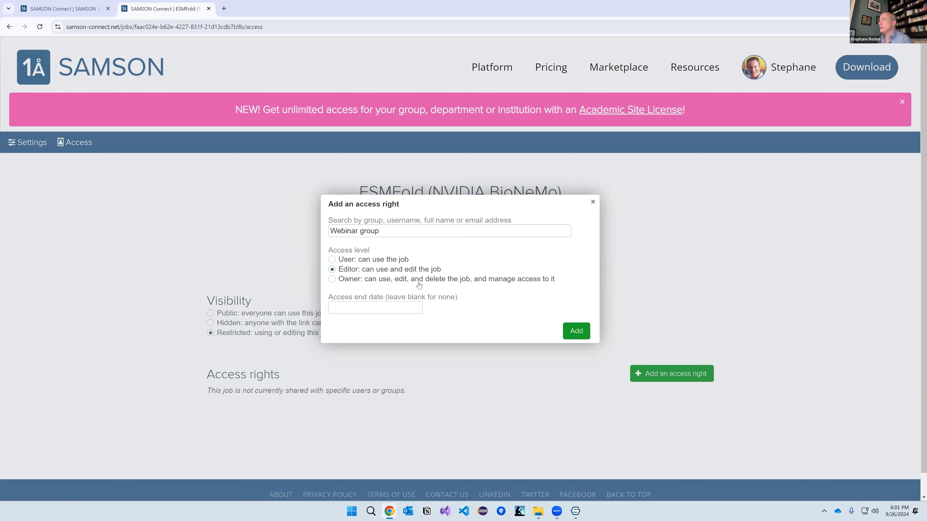
pyautogui.click(571, 337)
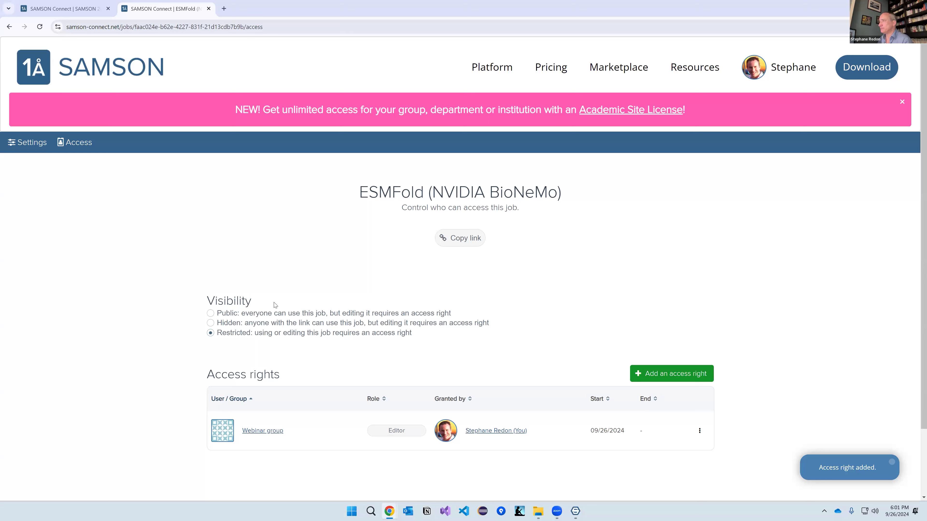
# Step: Set the job's visibility to Public, save, and select its web address
pyautogui.click(210, 314)
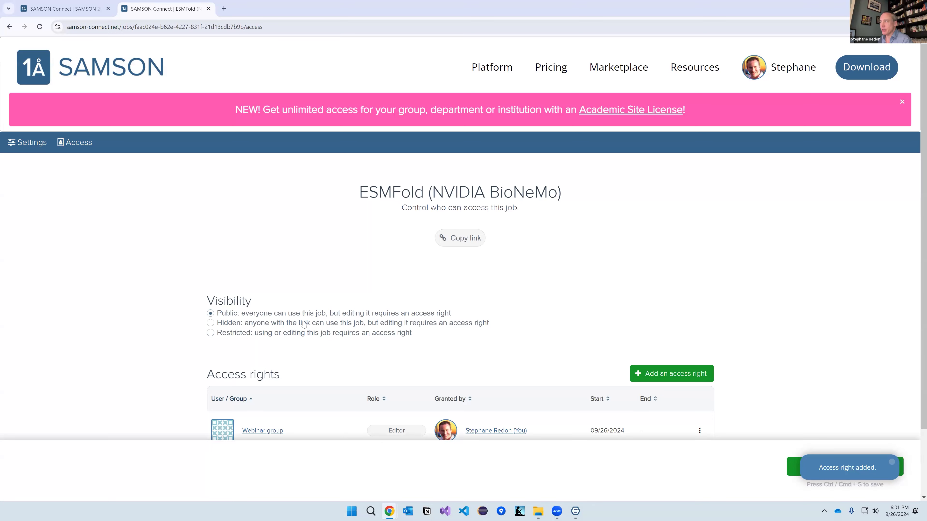
pyautogui.click(858, 471)
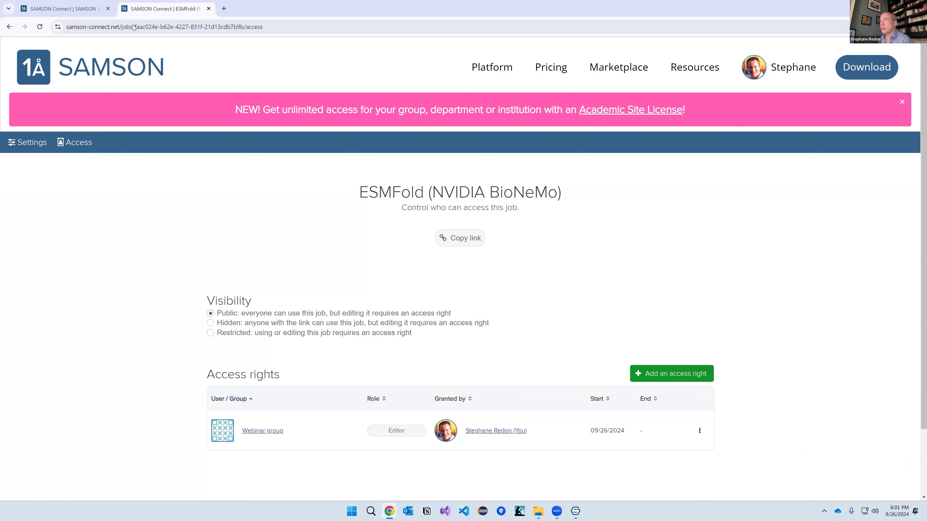
pyautogui.moveTo(145, 27); pyautogui.dragTo(51, 30)
pyautogui.hotkey('ctrl', 'c')
pyautogui.click(244, 27)
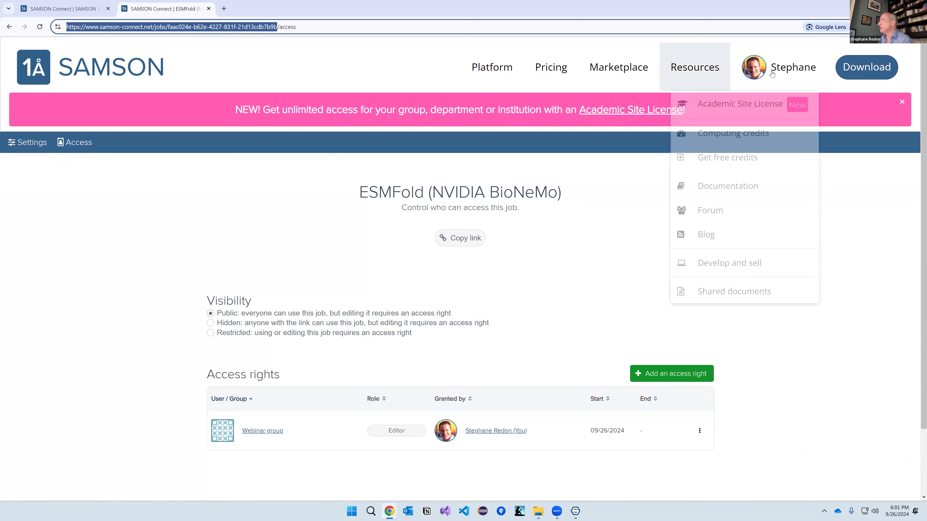
# Step: Sign out of SAMSON Connect and reload the copied job link as a visitor
pyautogui.moveTo(772, 73)
pyautogui.click(803, 261)
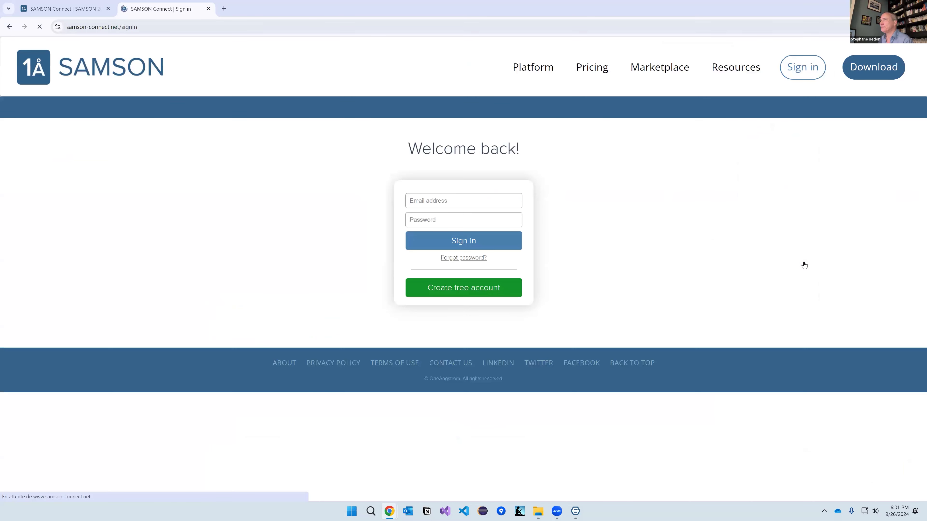
pyautogui.click(229, 27)
pyautogui.hotkey('ctrl', 'v')
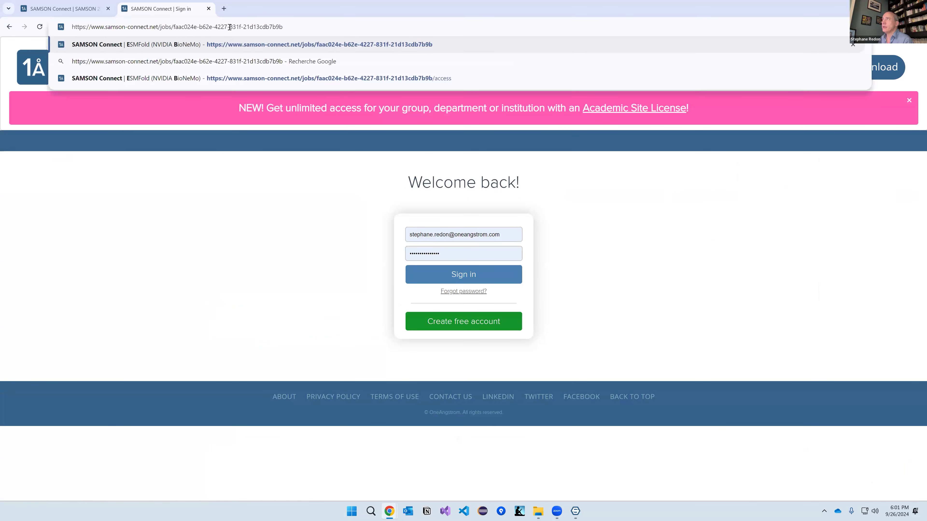
pyautogui.press('Return')
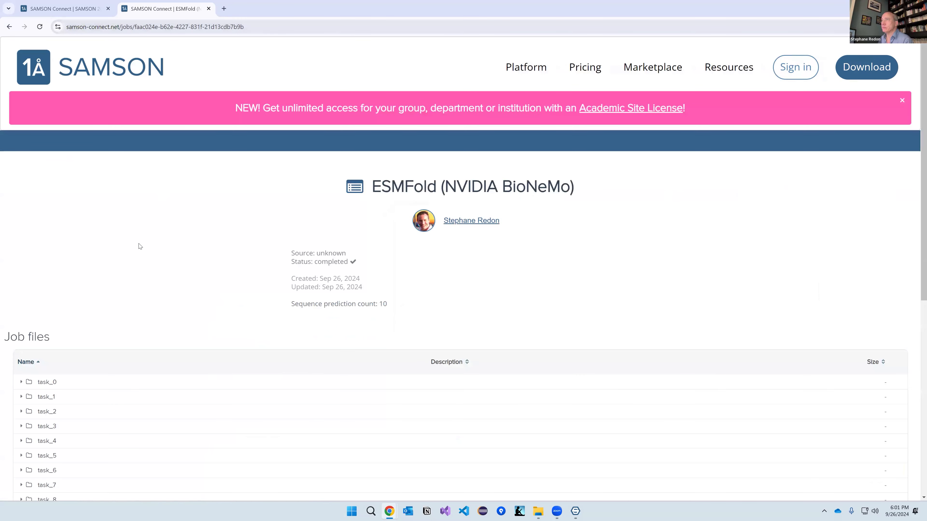
pyautogui.scroll(-4, 141, 307)
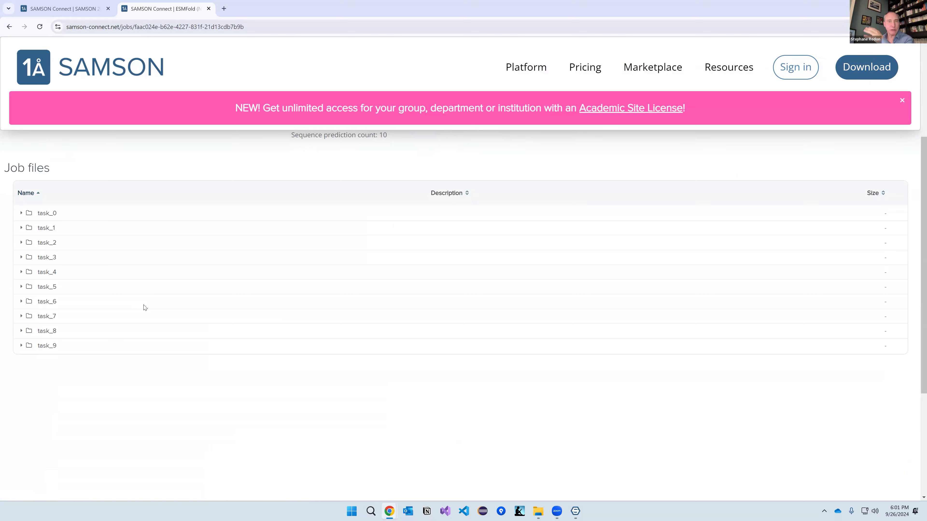
pyautogui.scroll(4, 157, 313)
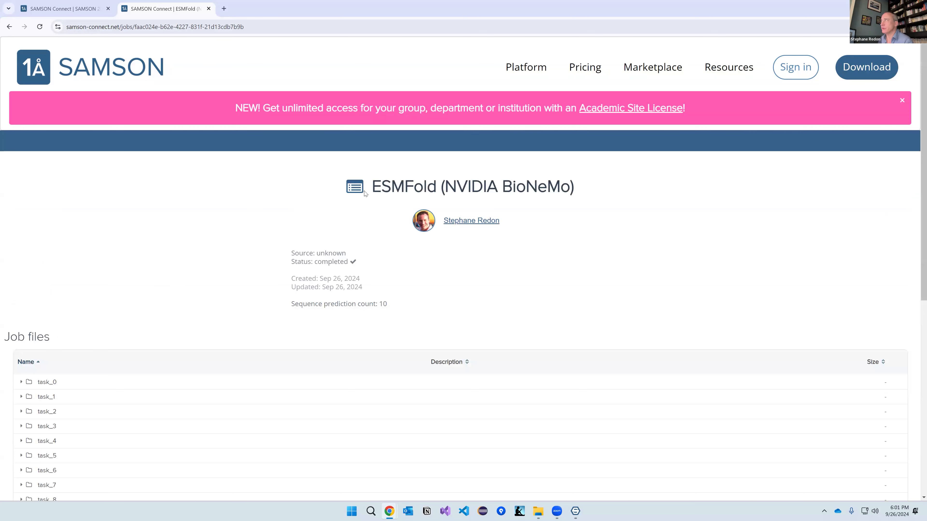
# Step: Open the 1AA1 - Default color schemes document from Shared documents, then return to SAMSON
pyautogui.moveTo(729, 67)
pyautogui.click(763, 291)
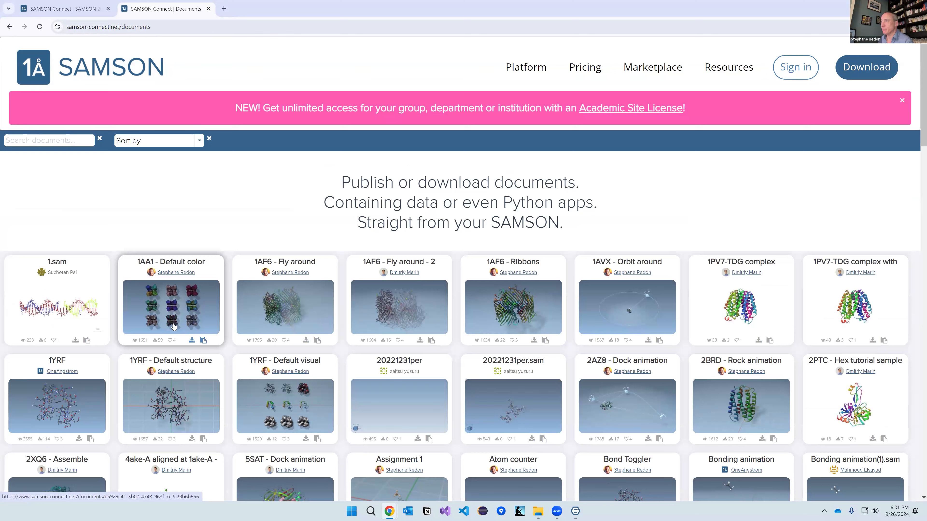
pyautogui.click(162, 302)
pyautogui.moveTo(159, 27); pyautogui.dragTo(261, 33)
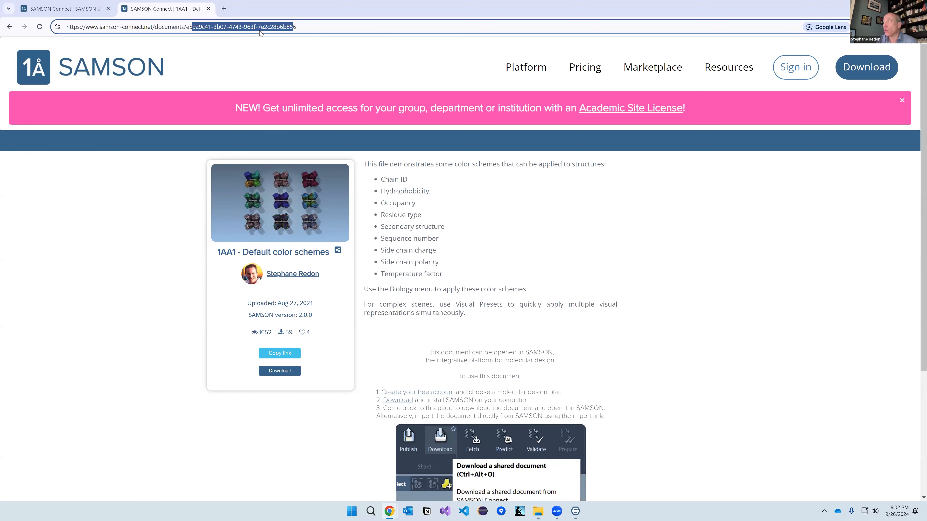
pyautogui.hotkey('alt', 'Tab')
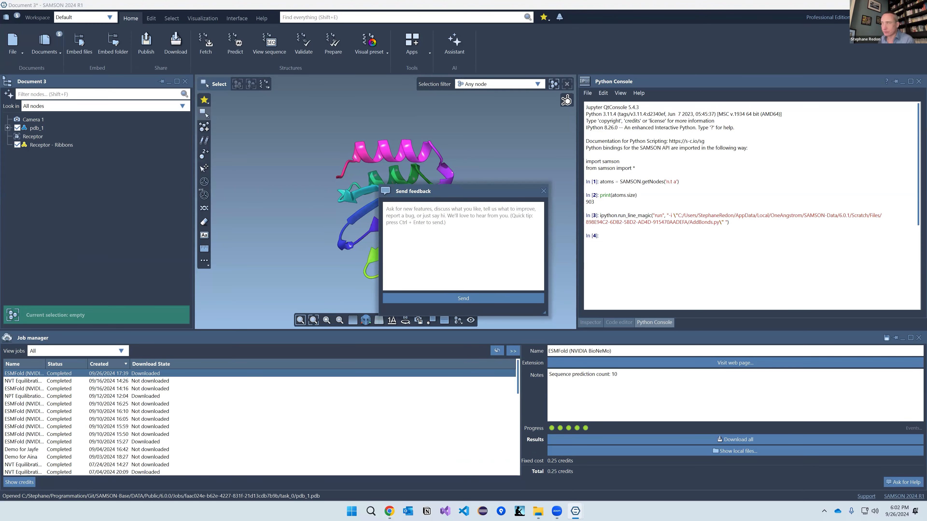
# Step: Close the Send feedback window over the pdb_1 ESMFold prediction in Document 3
pyautogui.click(543, 191)
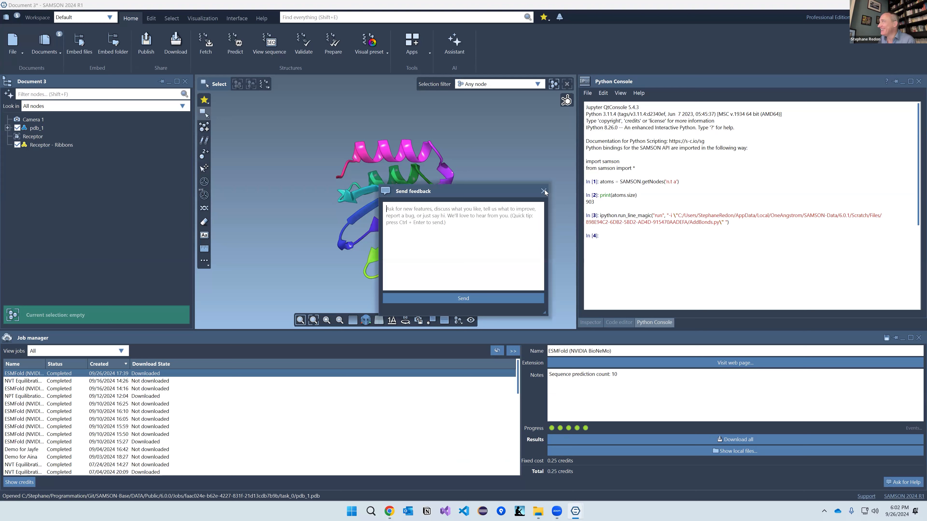
pyautogui.click(544, 191)
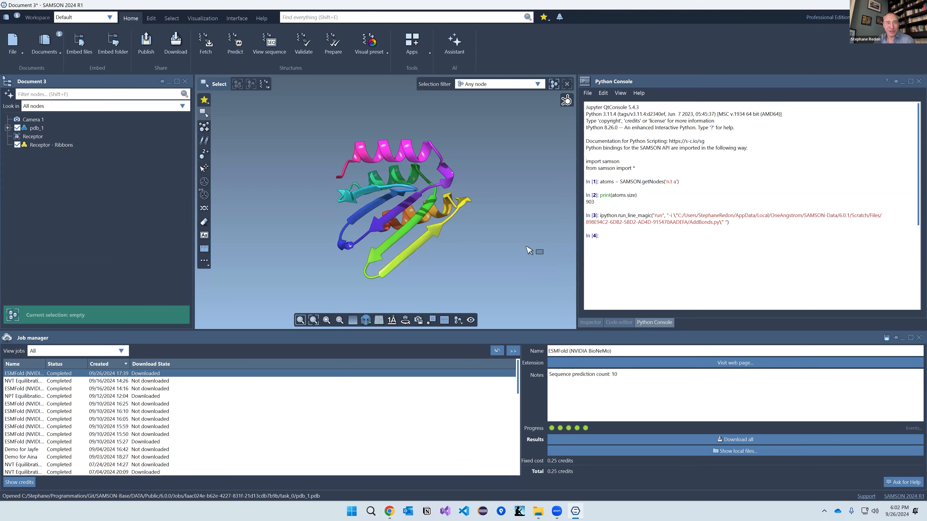